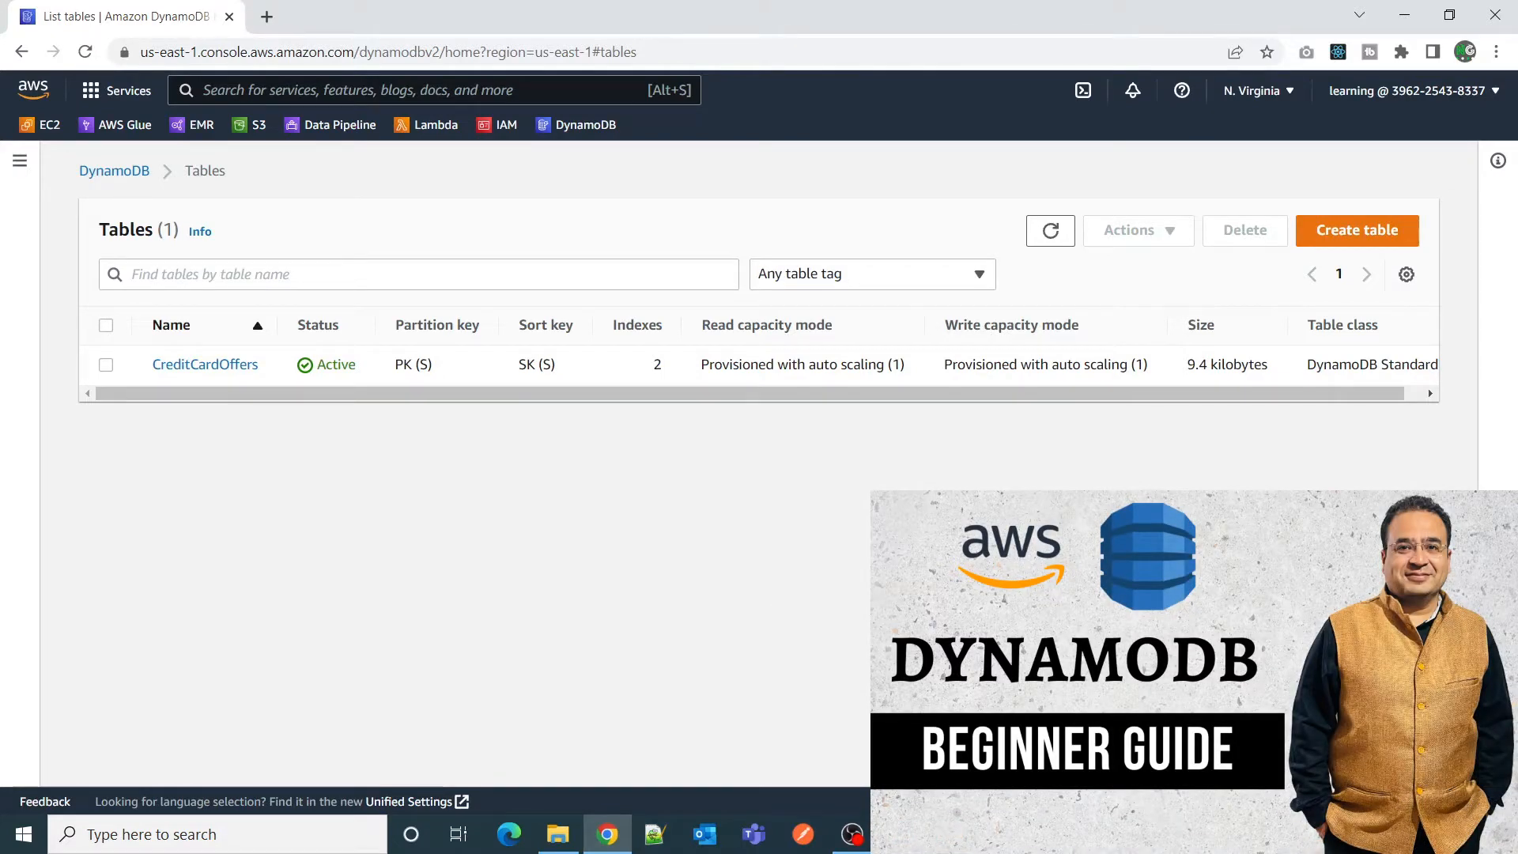
Switch to NoSQL Workbench and load the Credit Card Offers Data Model in the data modeler.
click(901, 834)
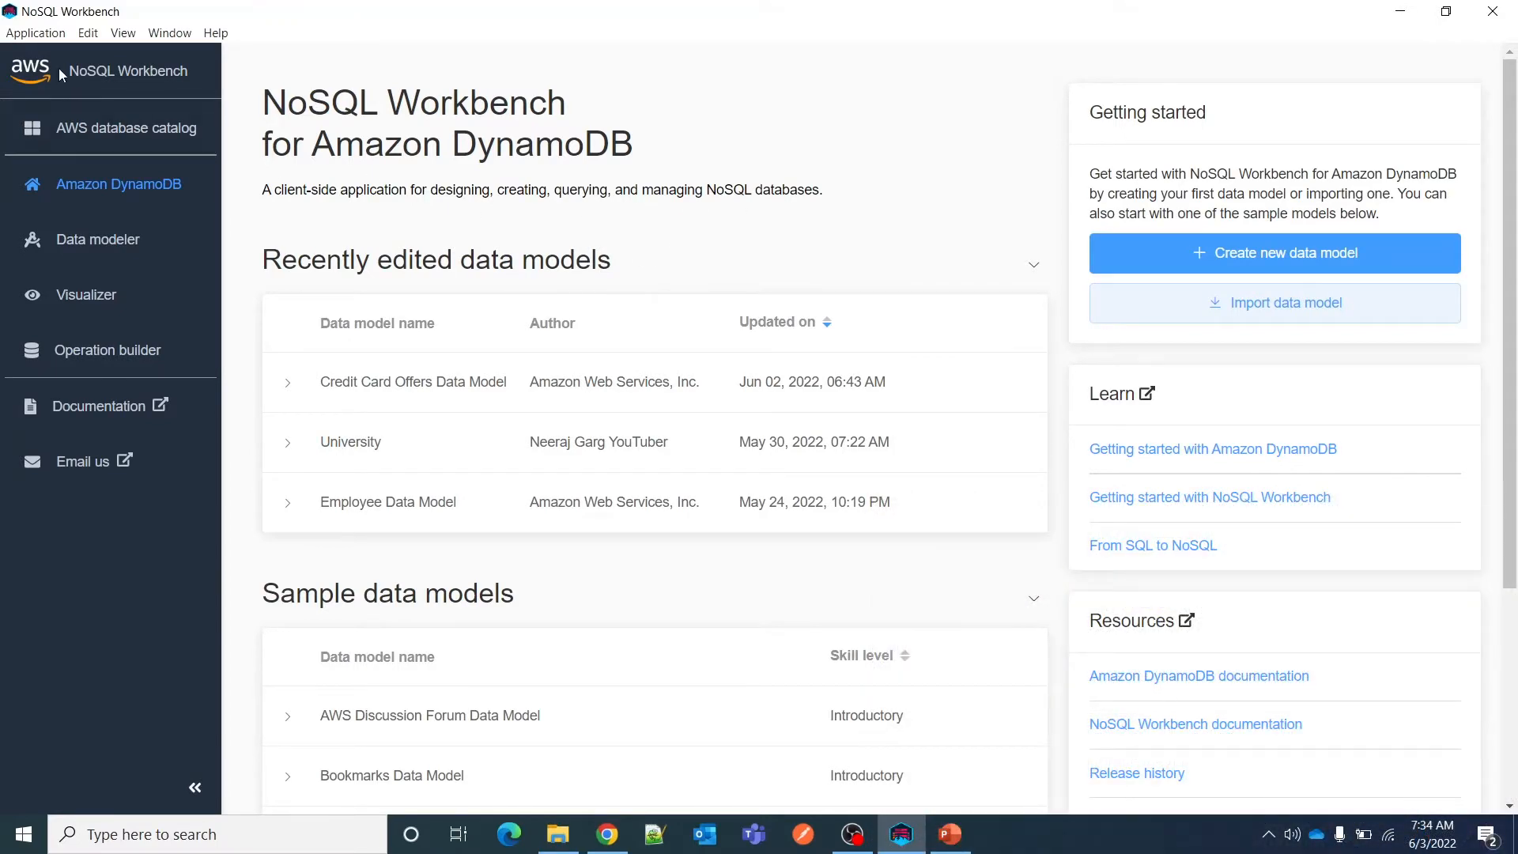
click(112, 242)
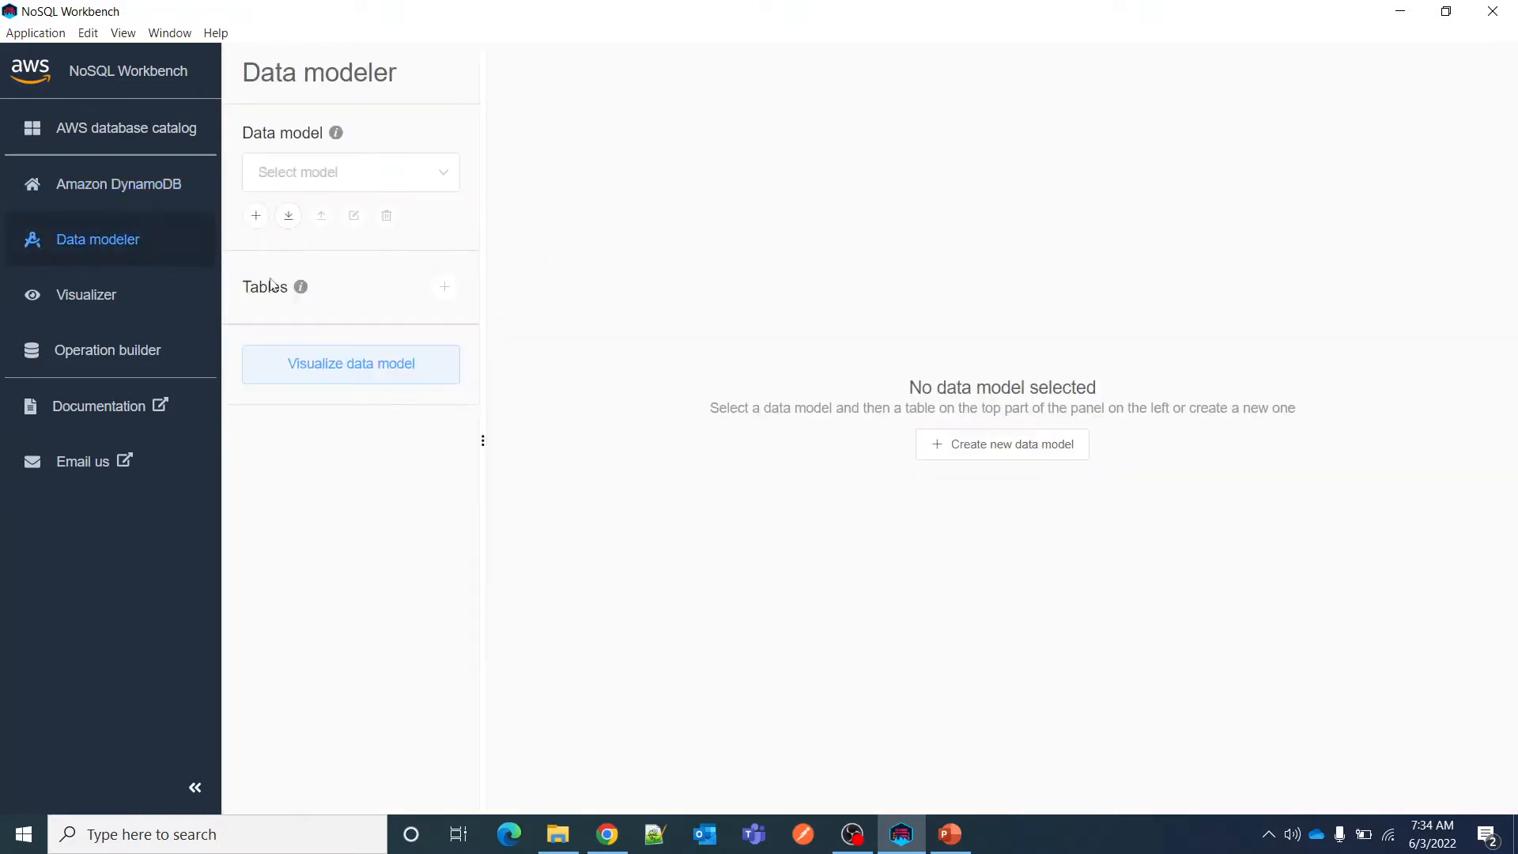
click(279, 184)
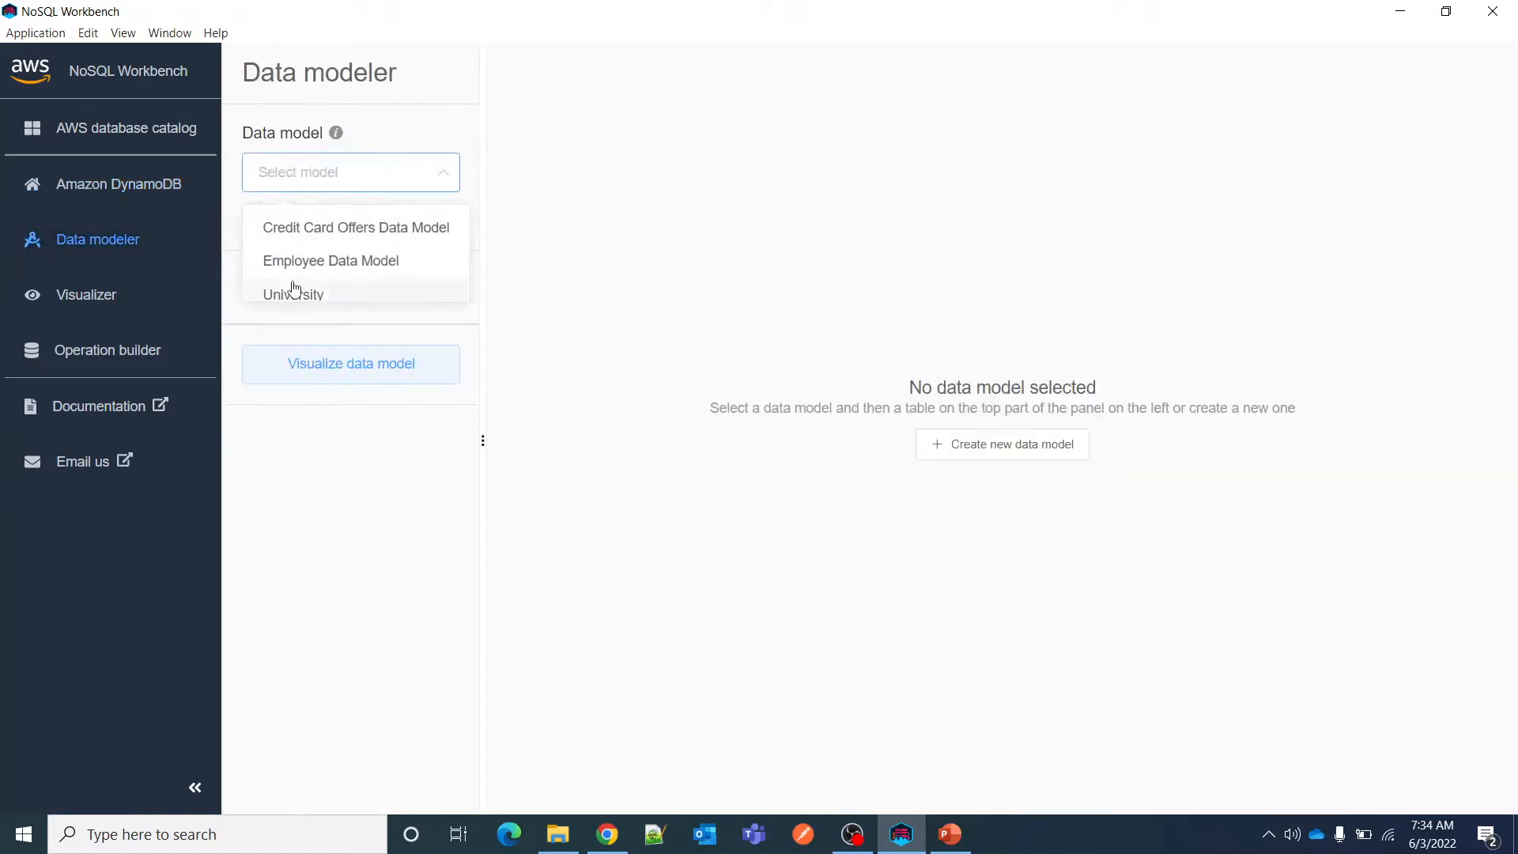
click(315, 230)
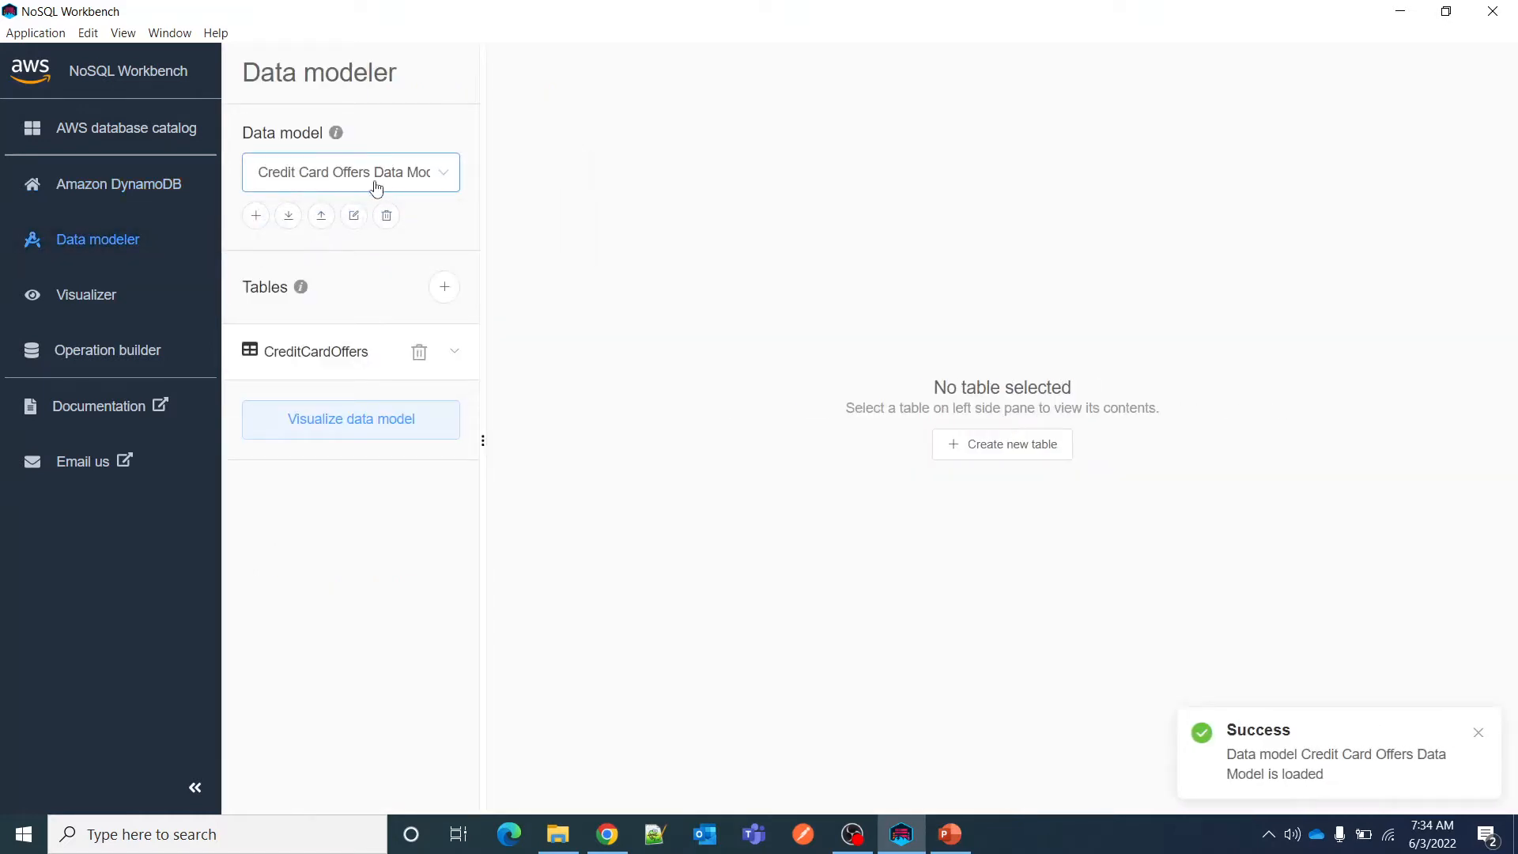
Examine the CreditCardOffers table's key attributes and its global secondary indexes, including the definition of GSI1.
click(300, 359)
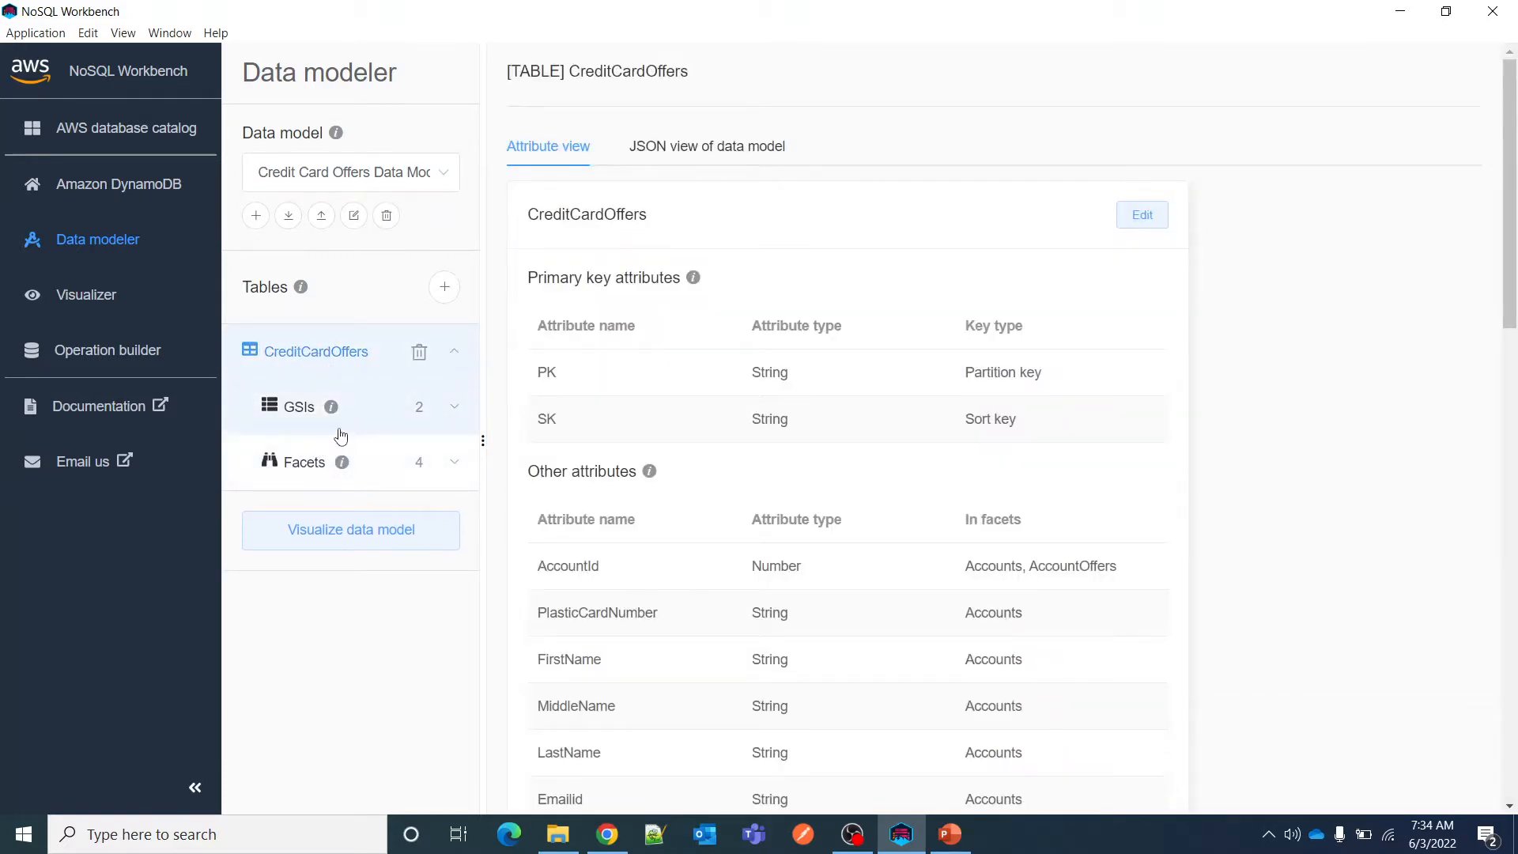
click(316, 413)
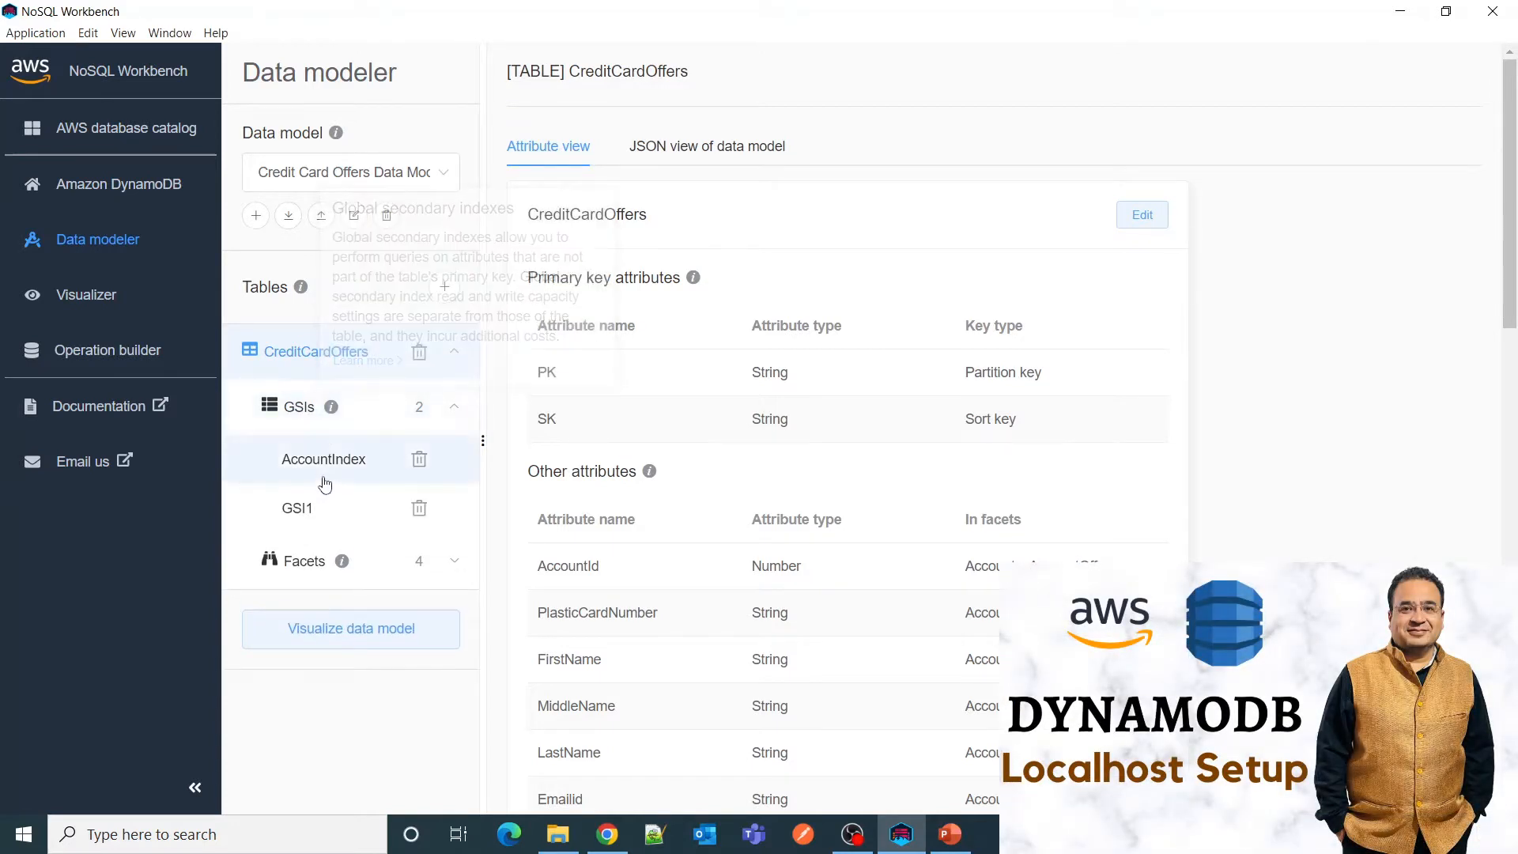
click(306, 513)
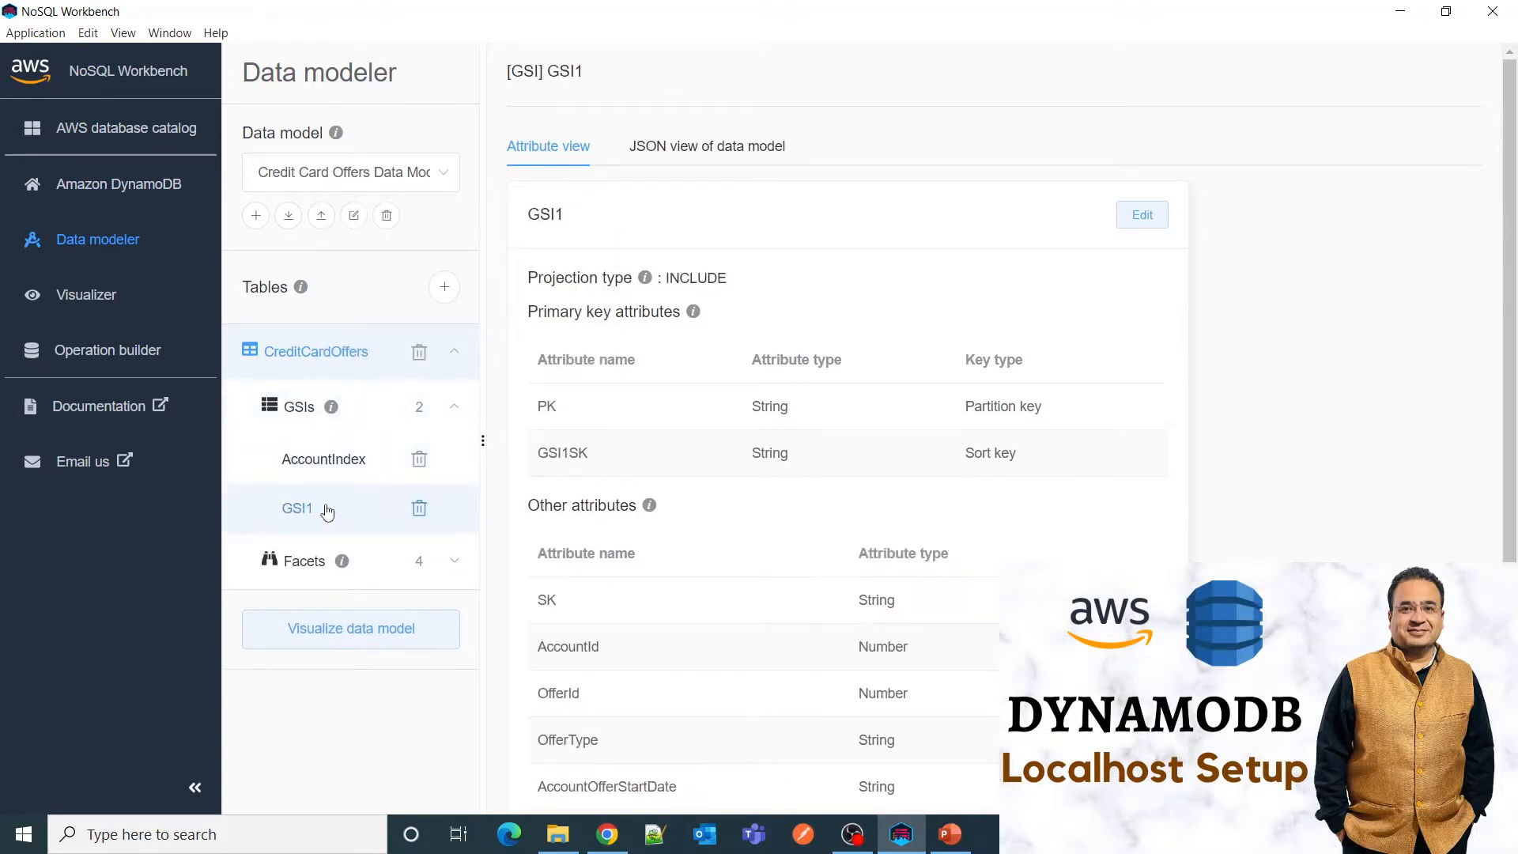
click(308, 412)
click(308, 414)
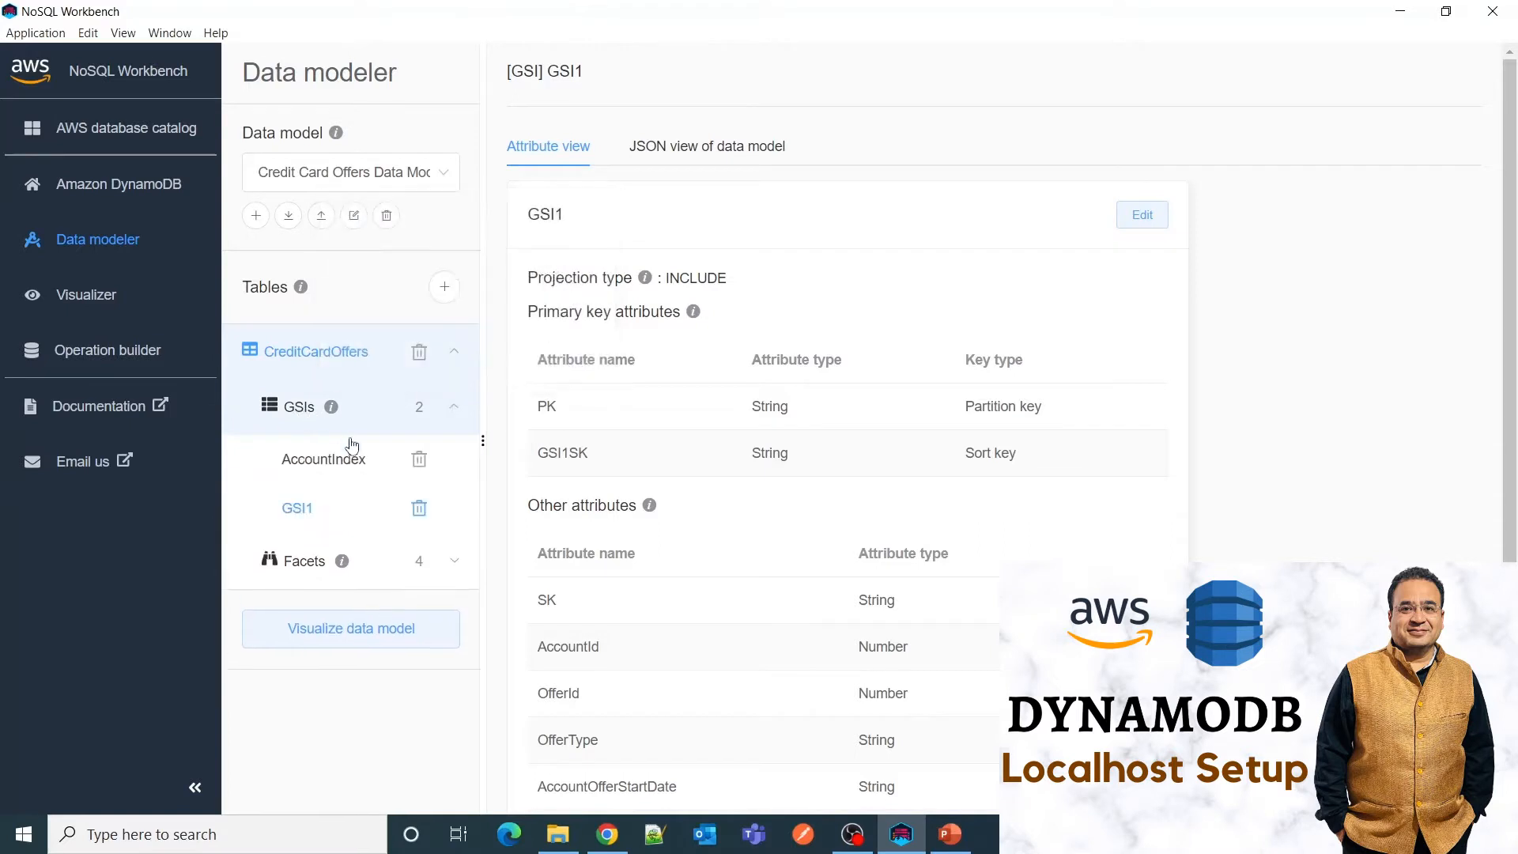
click(330, 353)
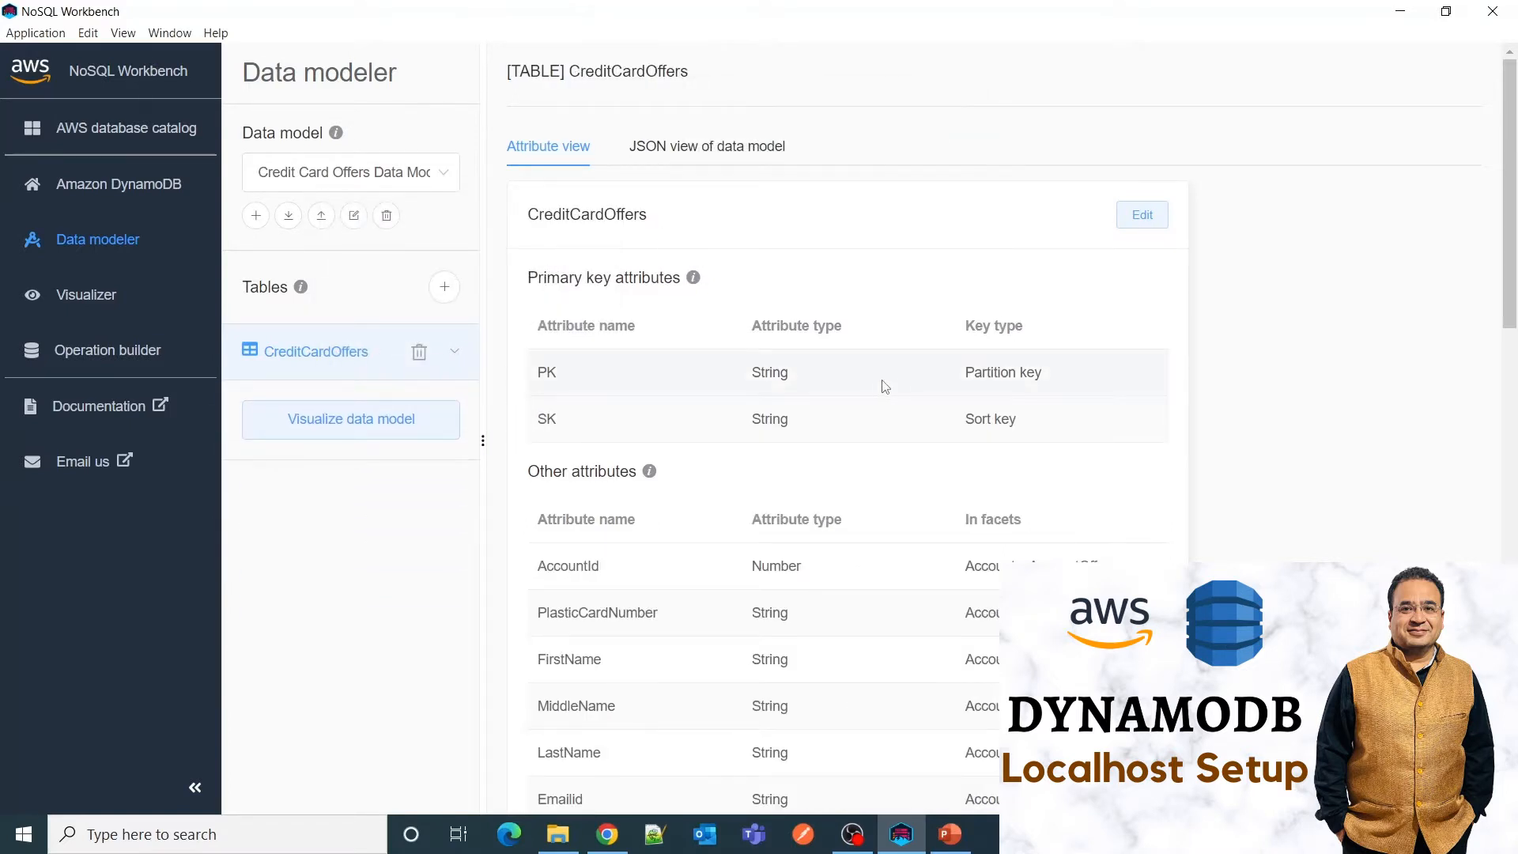
click(343, 361)
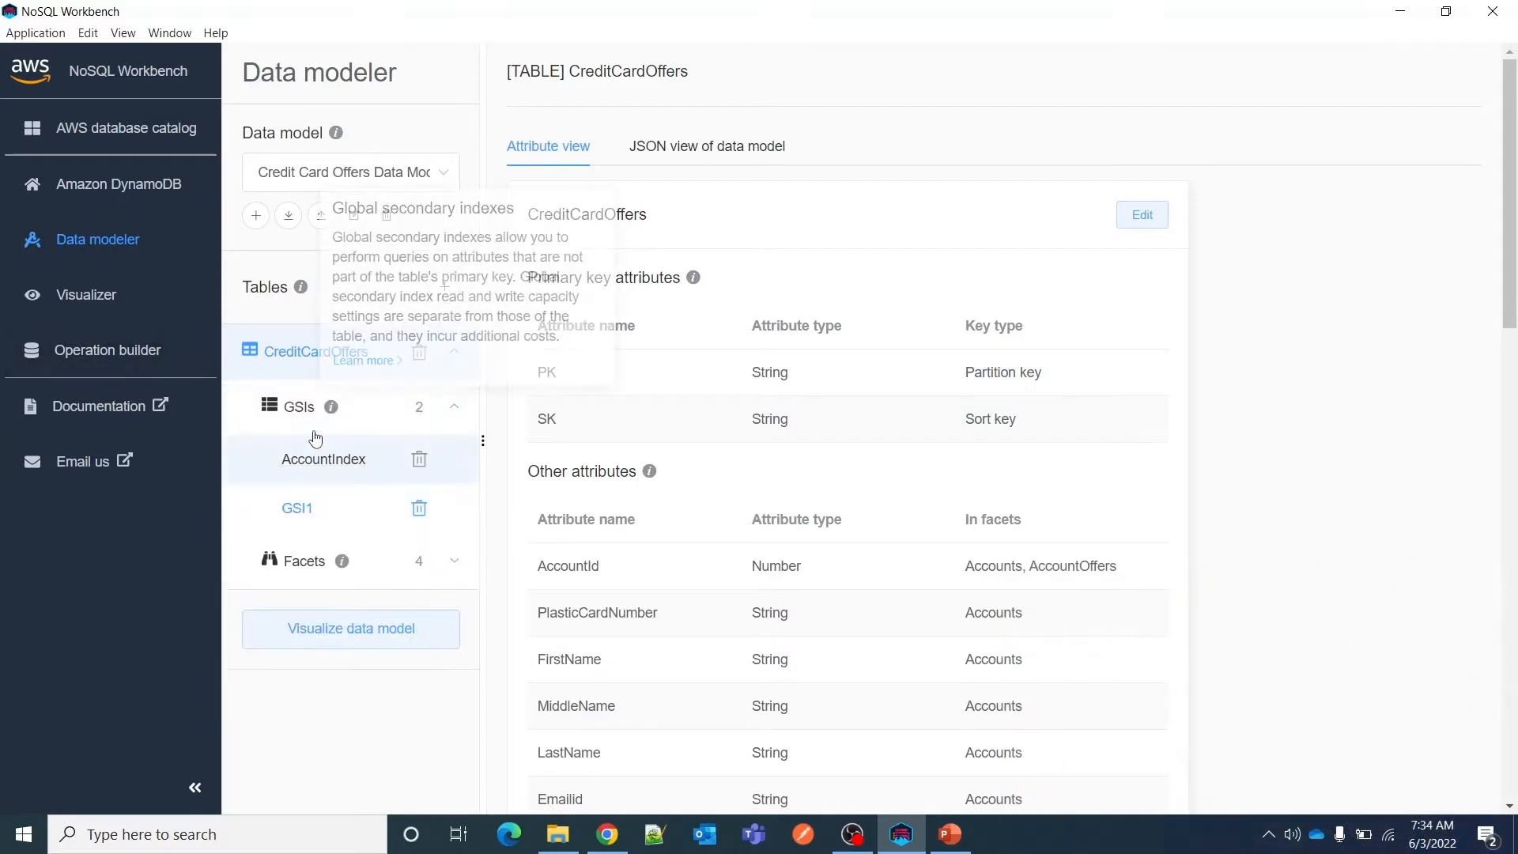
Review the Accounts, Offers, AccountOffers and OfferItems facets of the CreditCardOffers table.
click(302, 566)
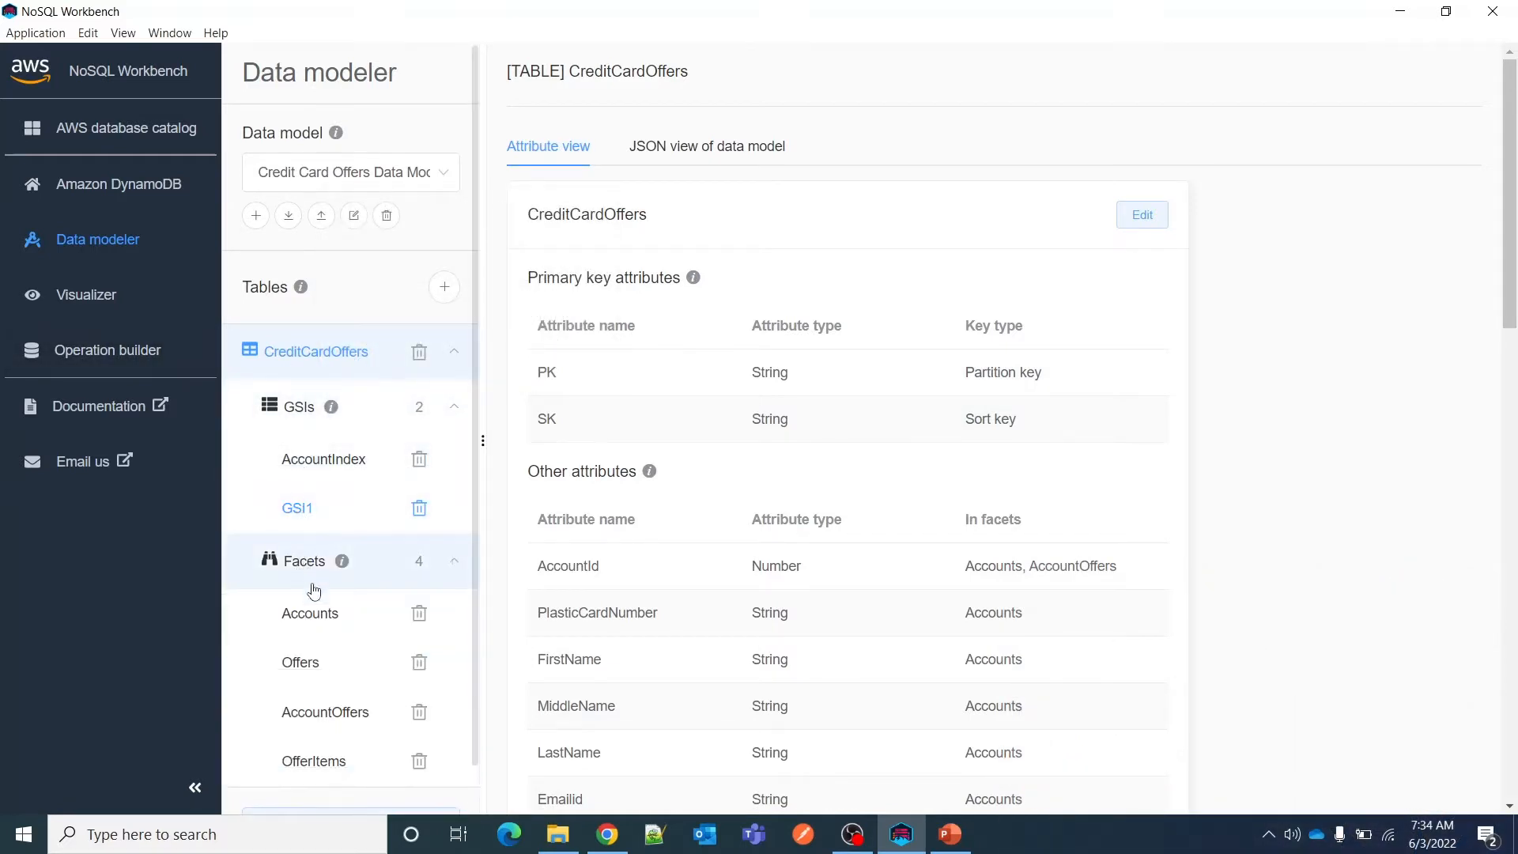
scroll(383, 613, down, 1)
click(326, 571)
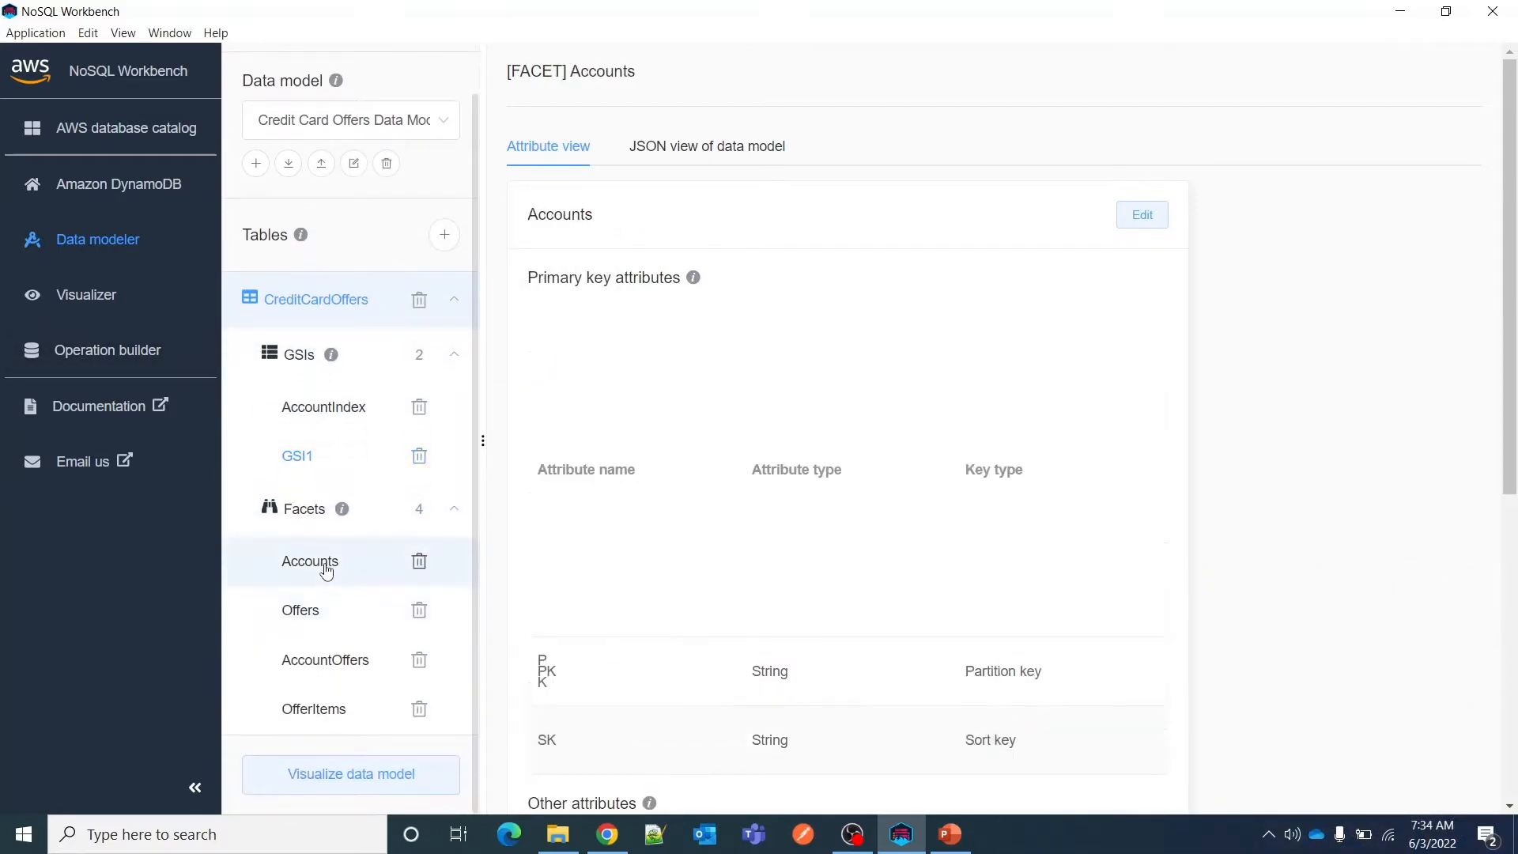
click(307, 611)
click(316, 662)
click(309, 708)
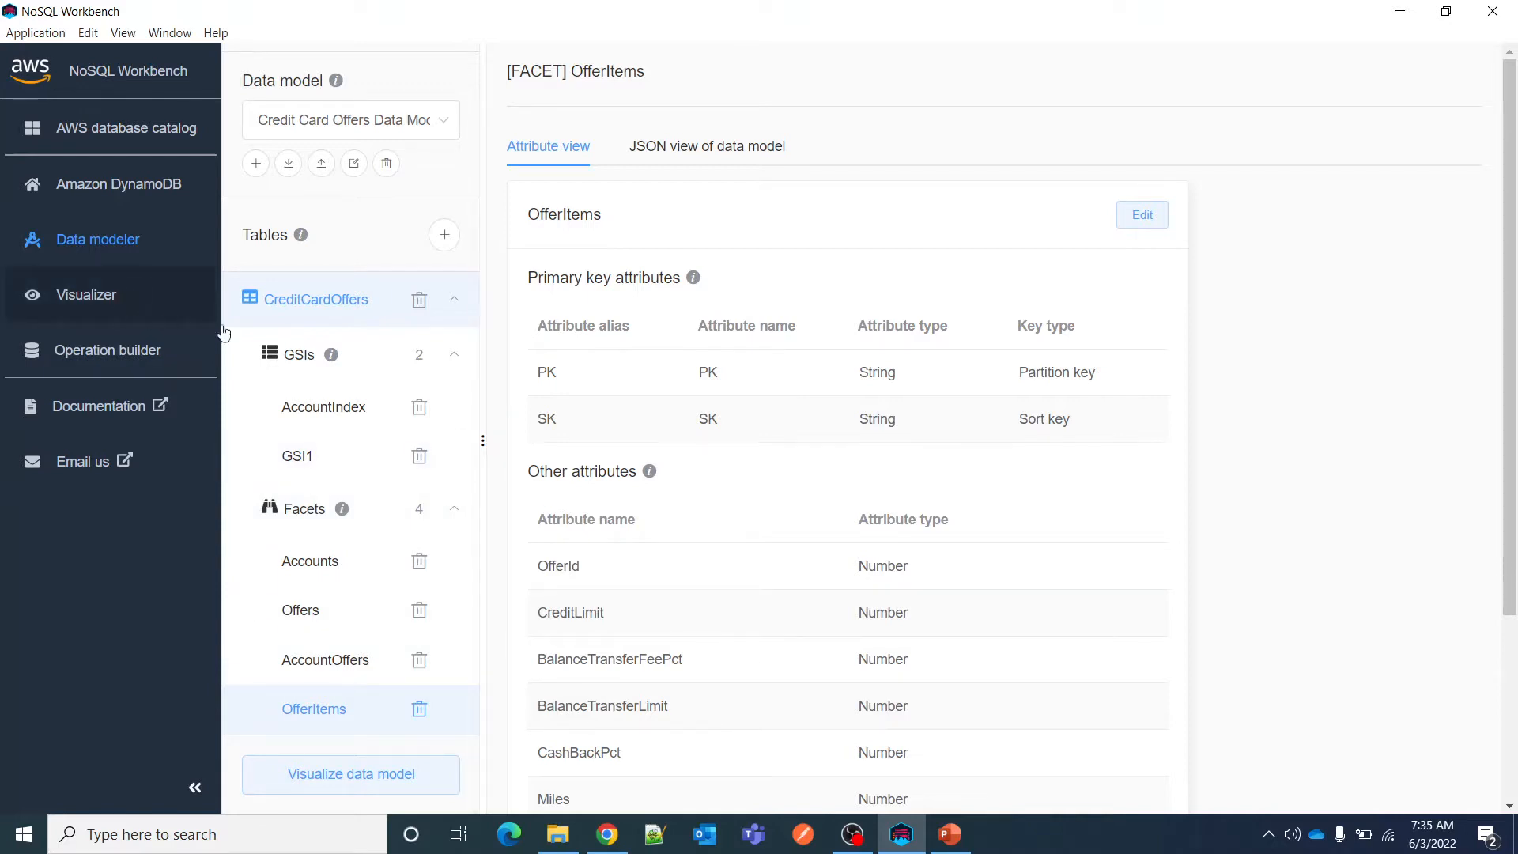
Show the CreditCardOffers table's sample data in the visualizer and collapse the navigation sidebar.
click(95, 302)
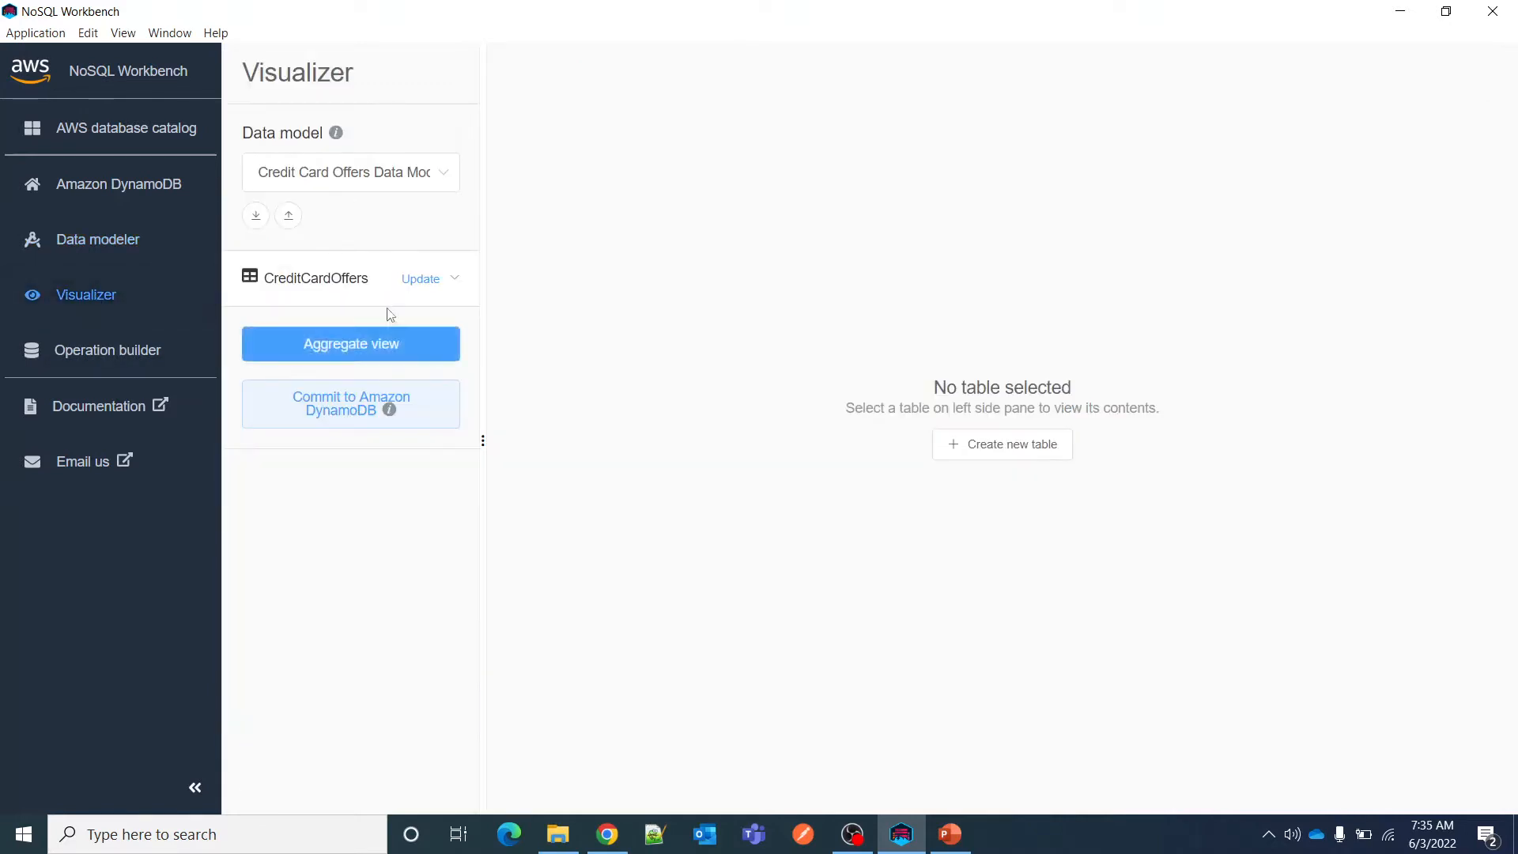
click(348, 277)
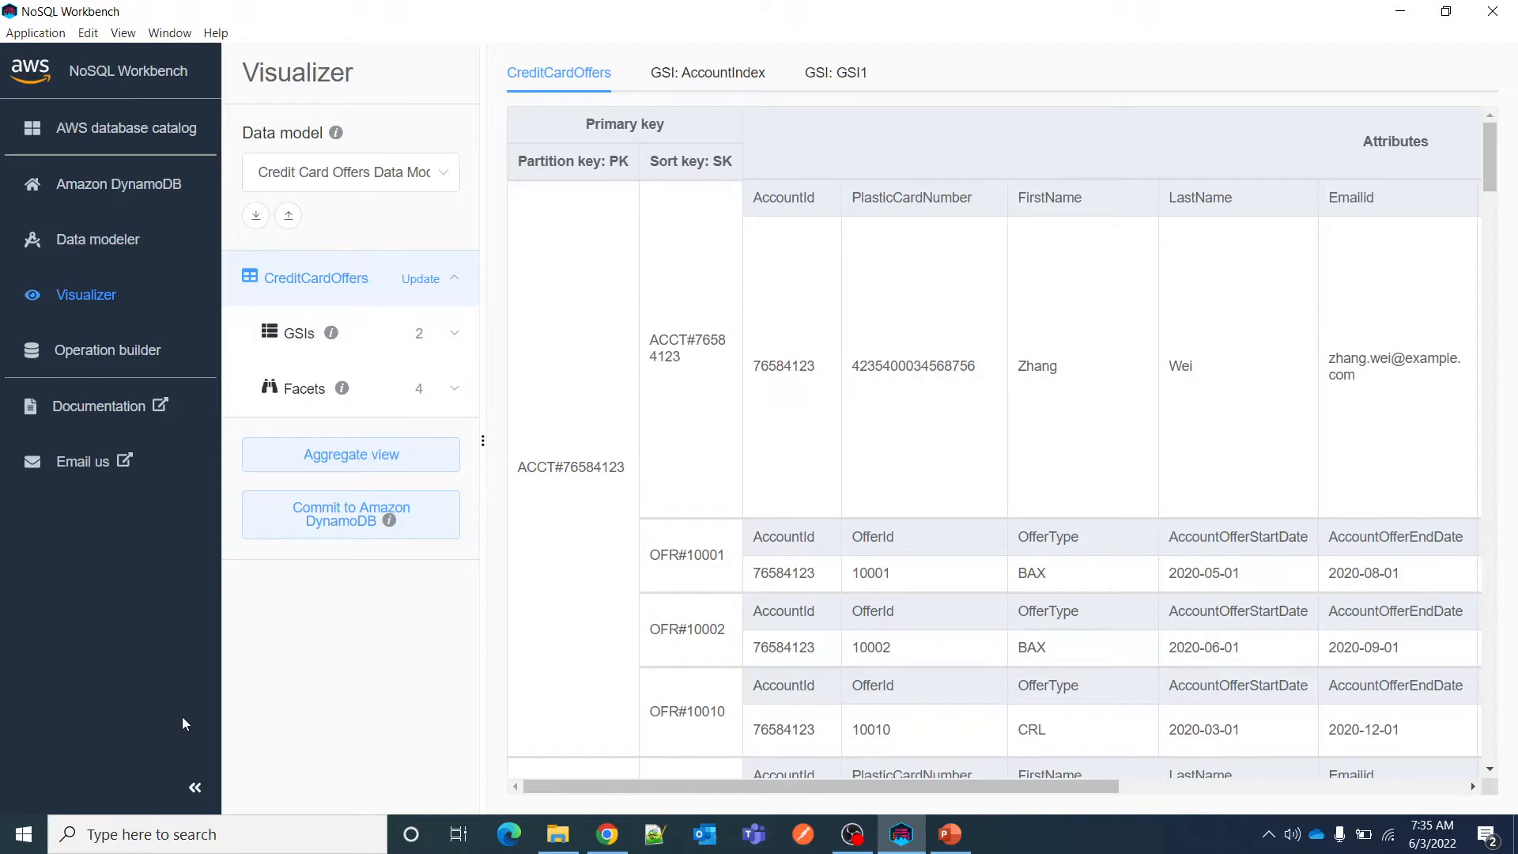
click(195, 787)
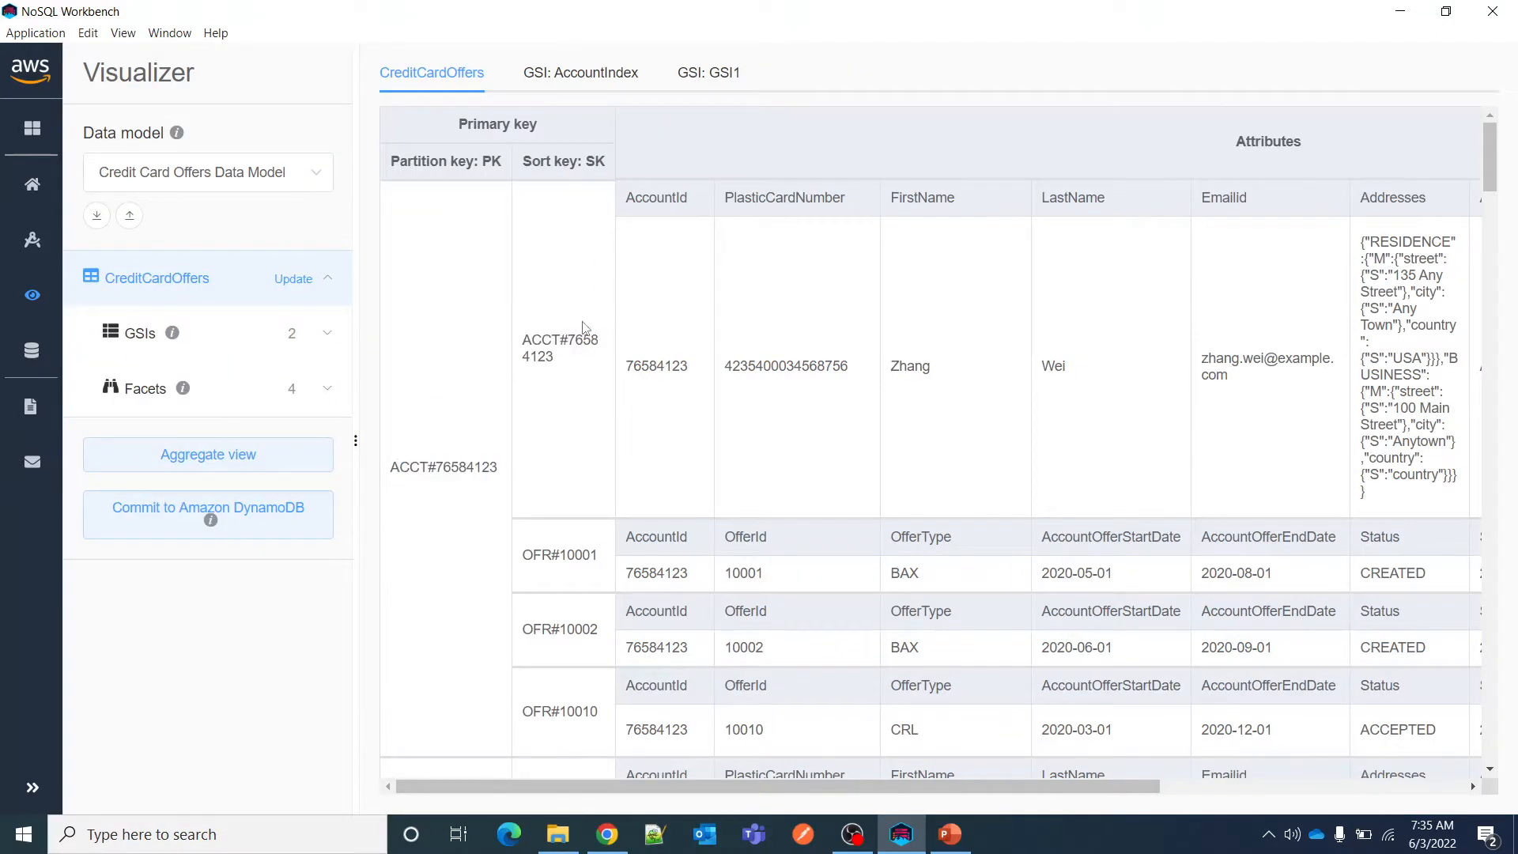
Examine how the first account's partition key groups its account record and offer records by sort key in CreditCardOffers.
drag(541, 340, 576, 389)
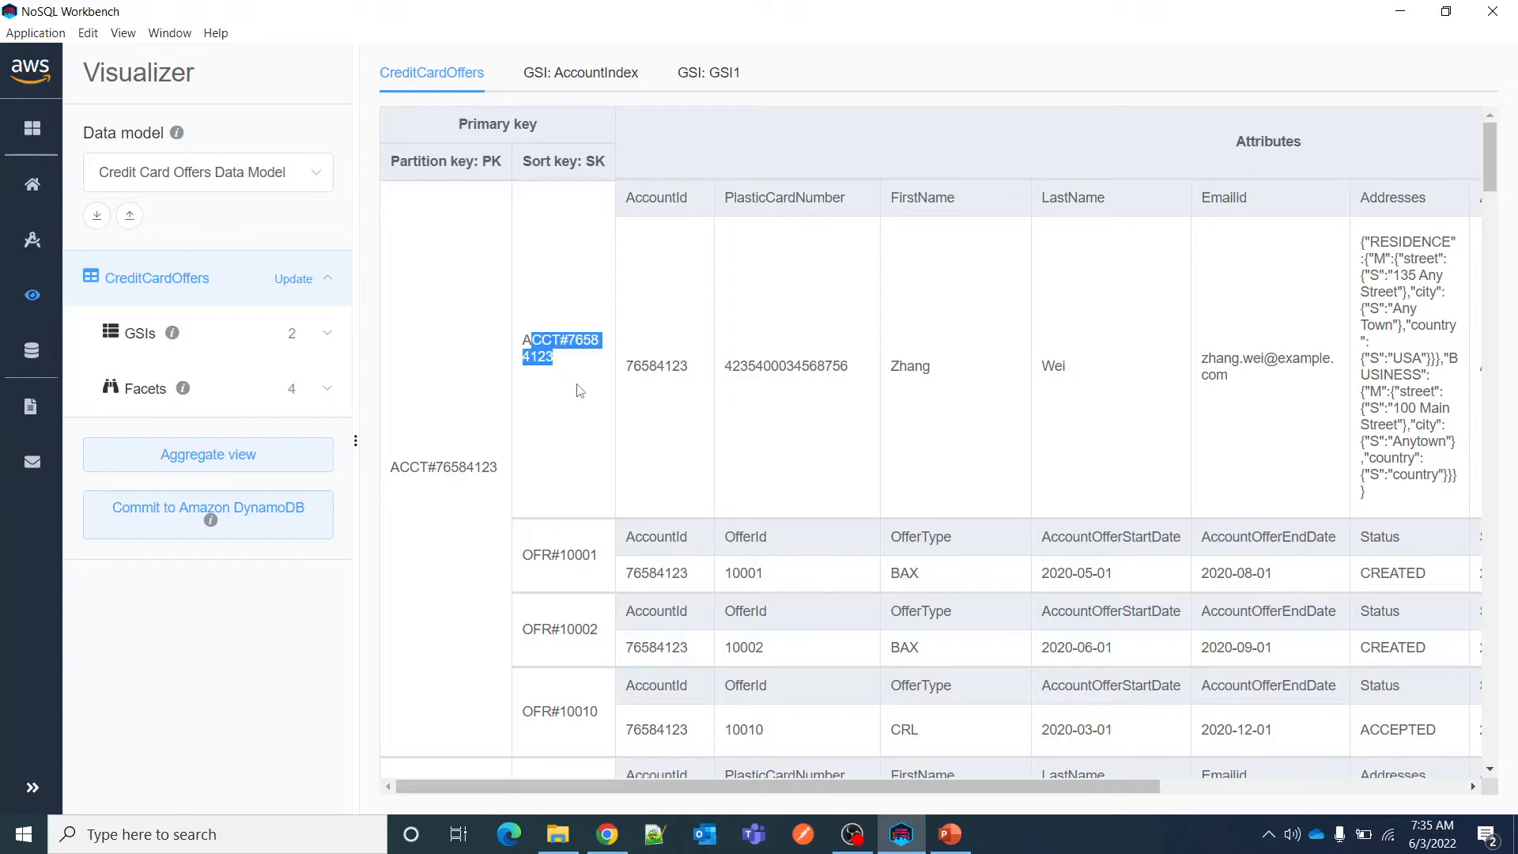
click(579, 390)
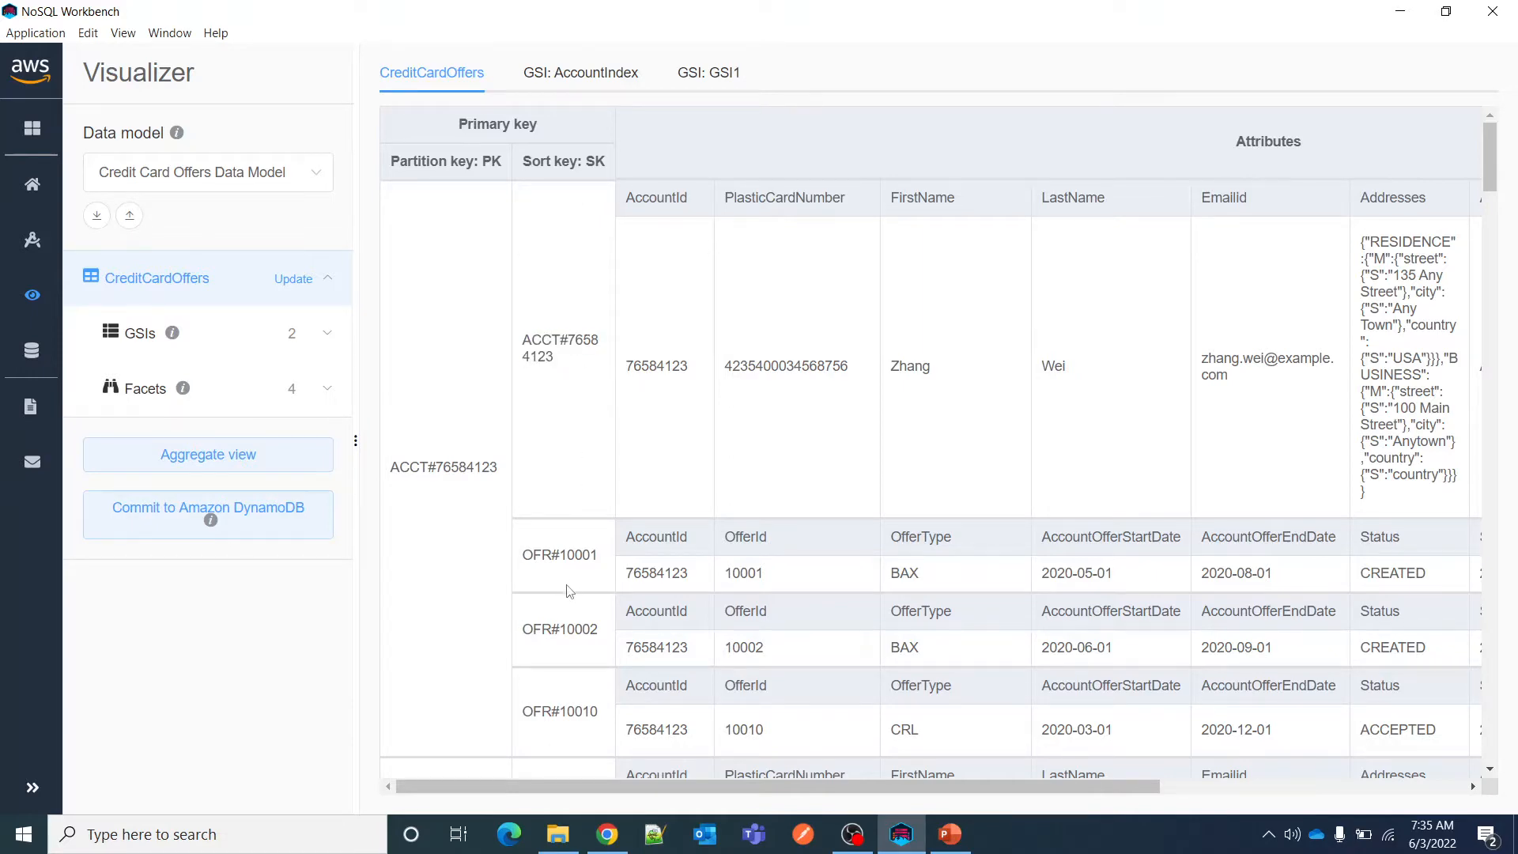
scroll(570, 599, down, 3)
scroll(573, 598, up, 3)
drag(522, 555, 605, 559)
double_click(430, 467)
drag(529, 630, 605, 631)
drag(523, 711, 607, 714)
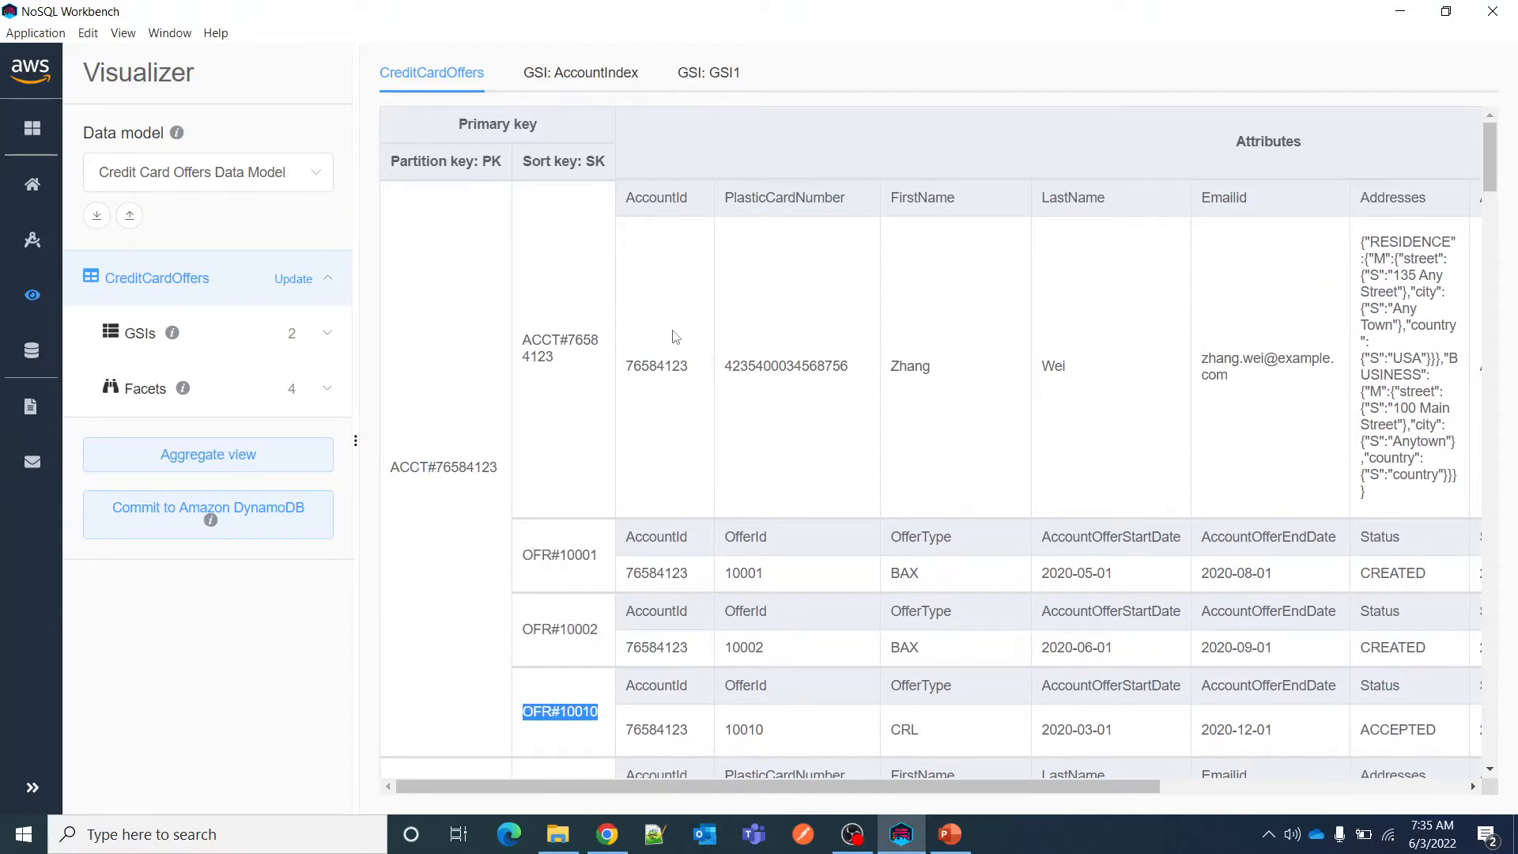
drag(784, 789, 684, 791)
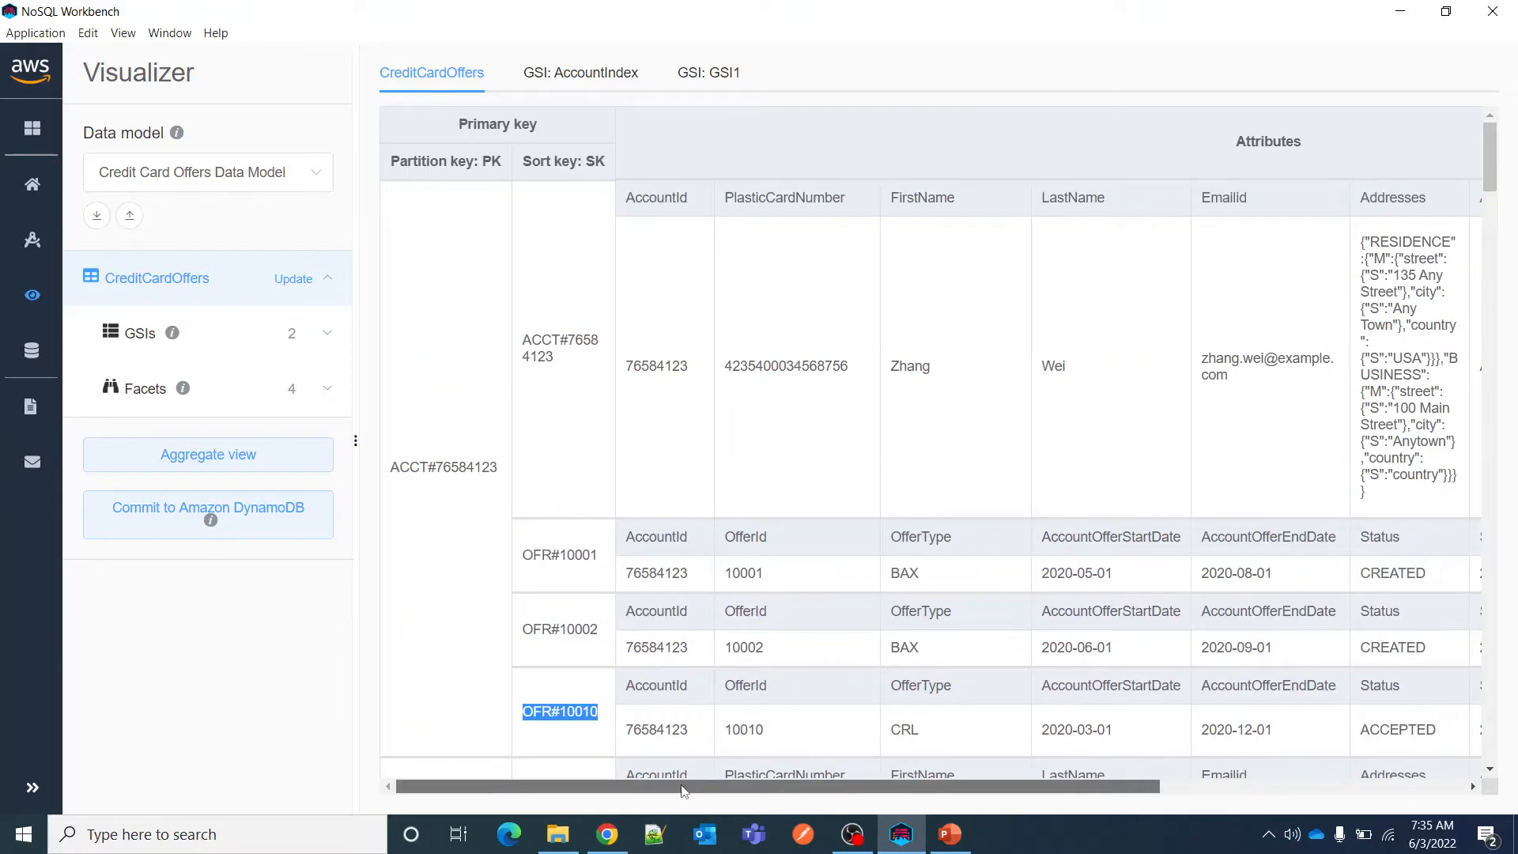
View the AccountIndex and GSI1 index data, examining GSI1's partition key PK and sort key GSI1SK.
click(583, 82)
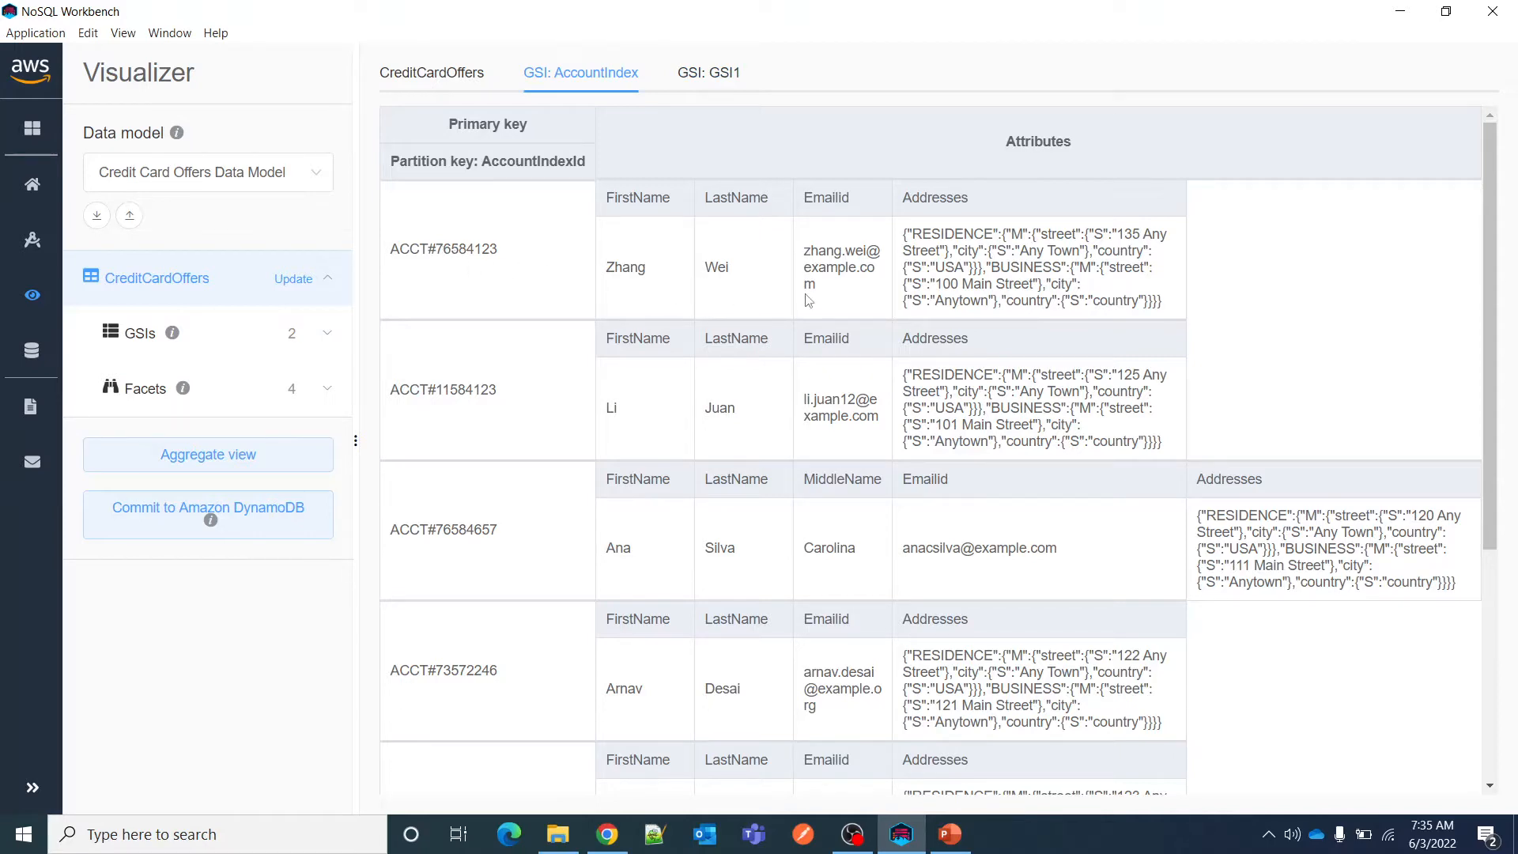
click(726, 79)
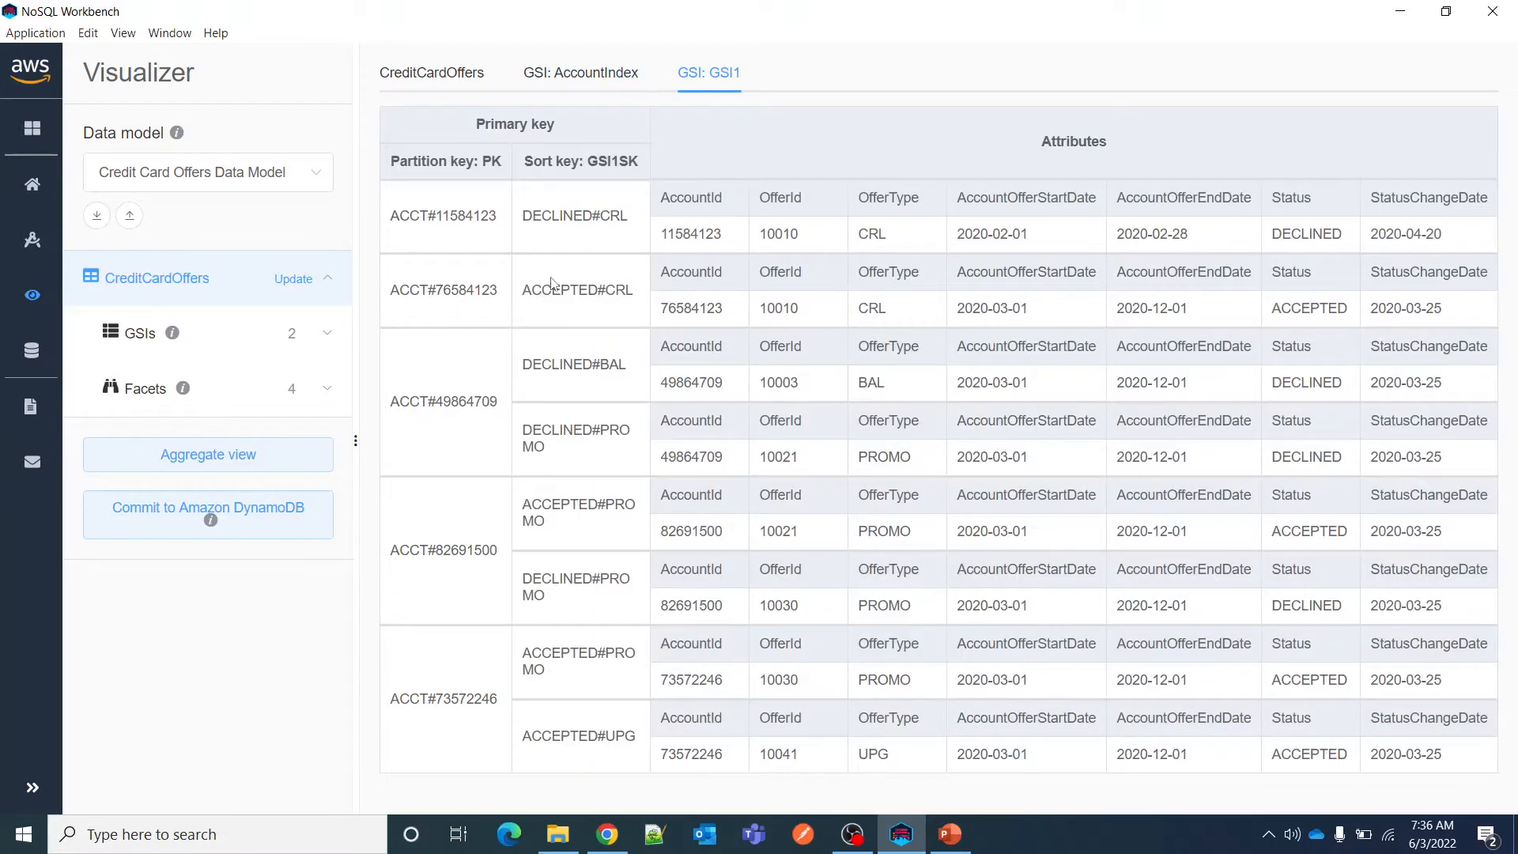
drag(475, 126, 629, 129)
drag(392, 160, 660, 174)
click(487, 165)
double_click(613, 162)
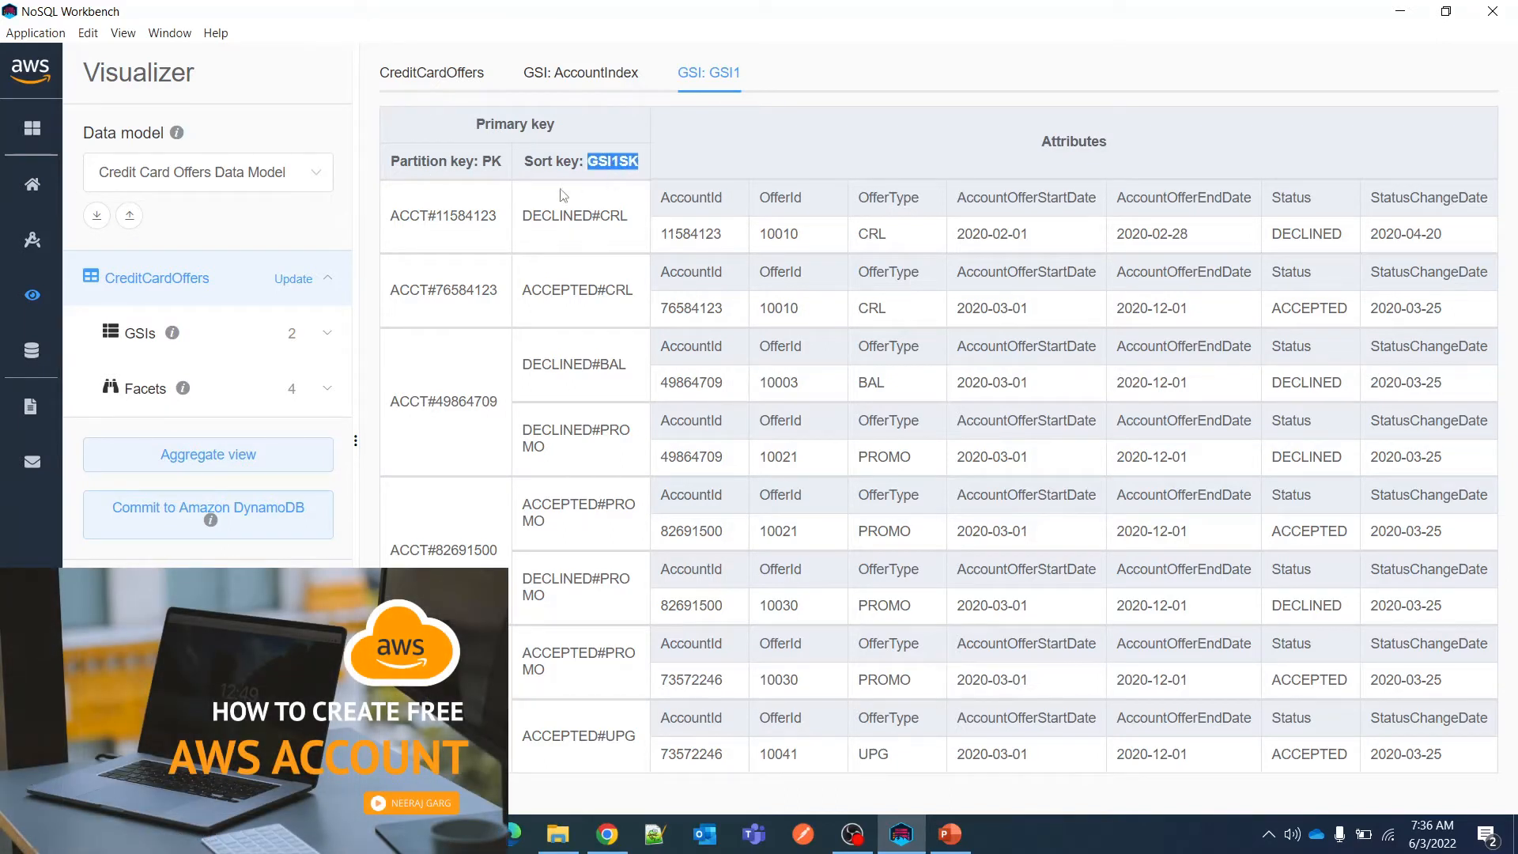
click(447, 215)
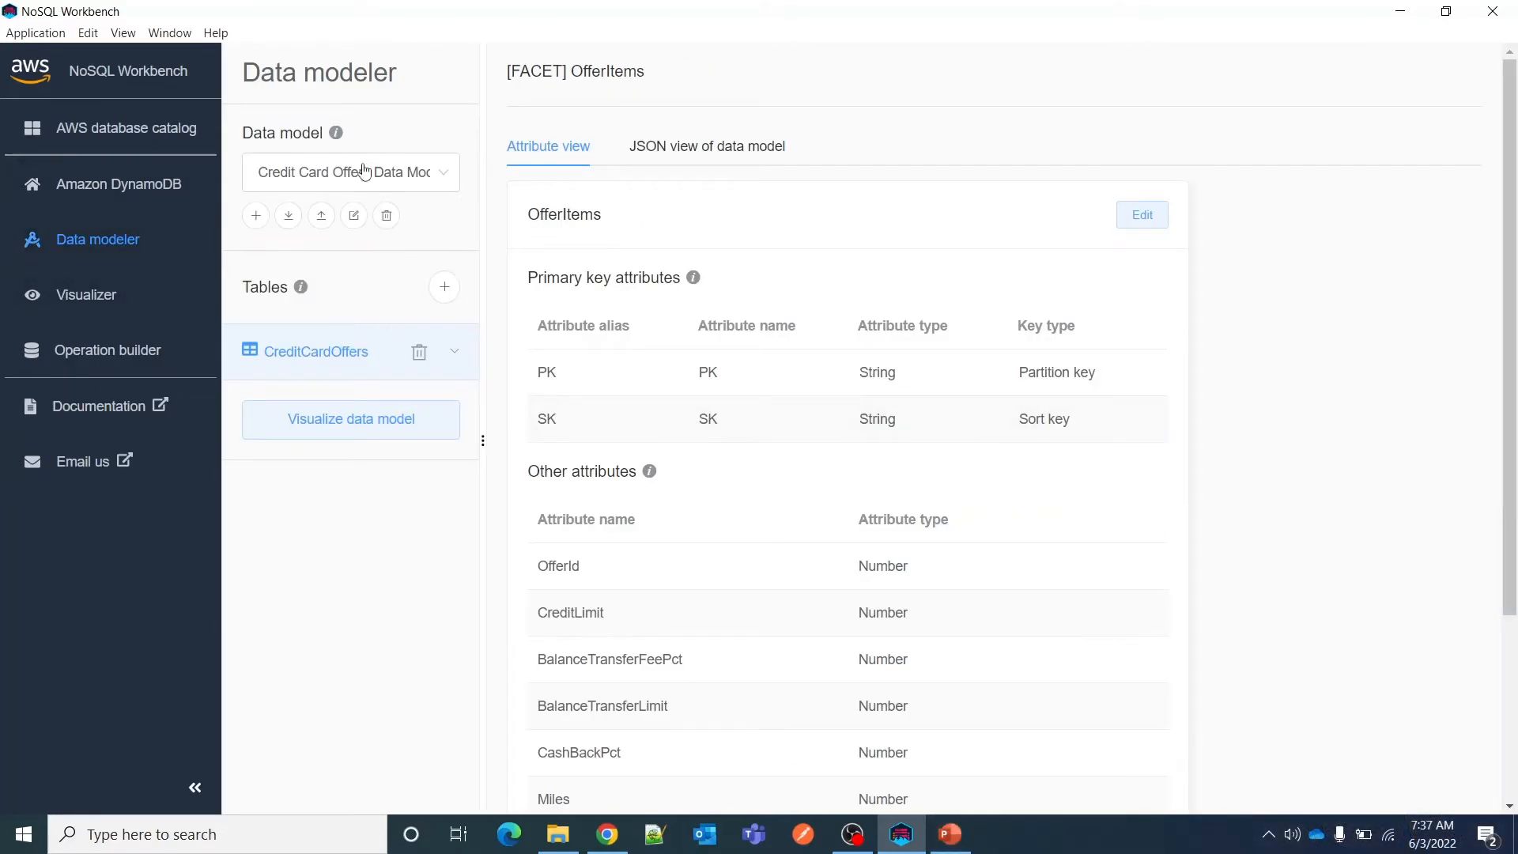
Open the data model definition for editing and review the key, projection and capacity settings of AccountIndex and GSI1.
click(1127, 221)
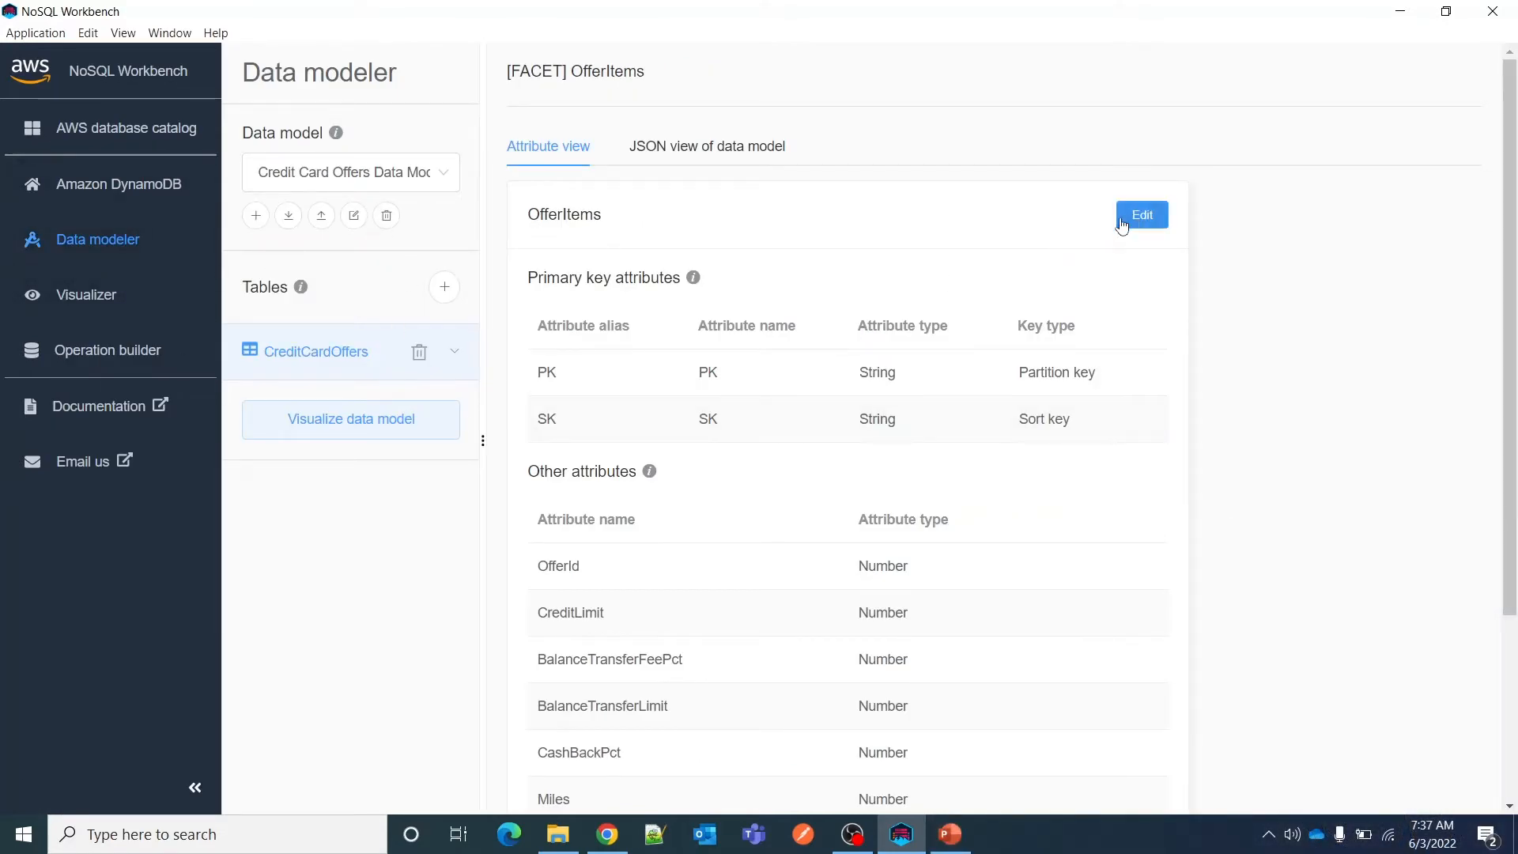
scroll(685, 550, down, 5)
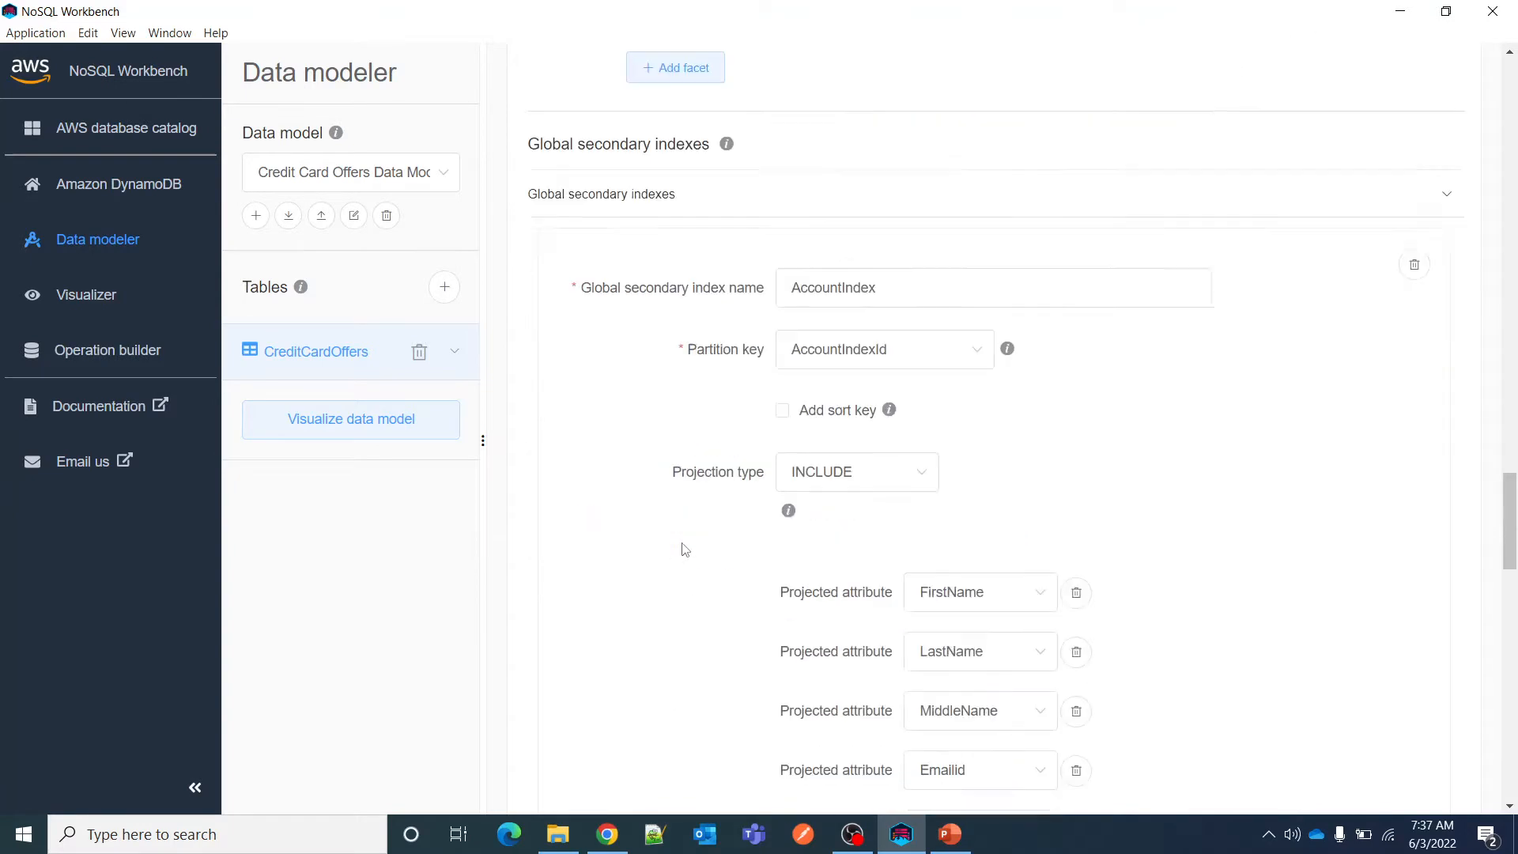
scroll(685, 550, down, 6)
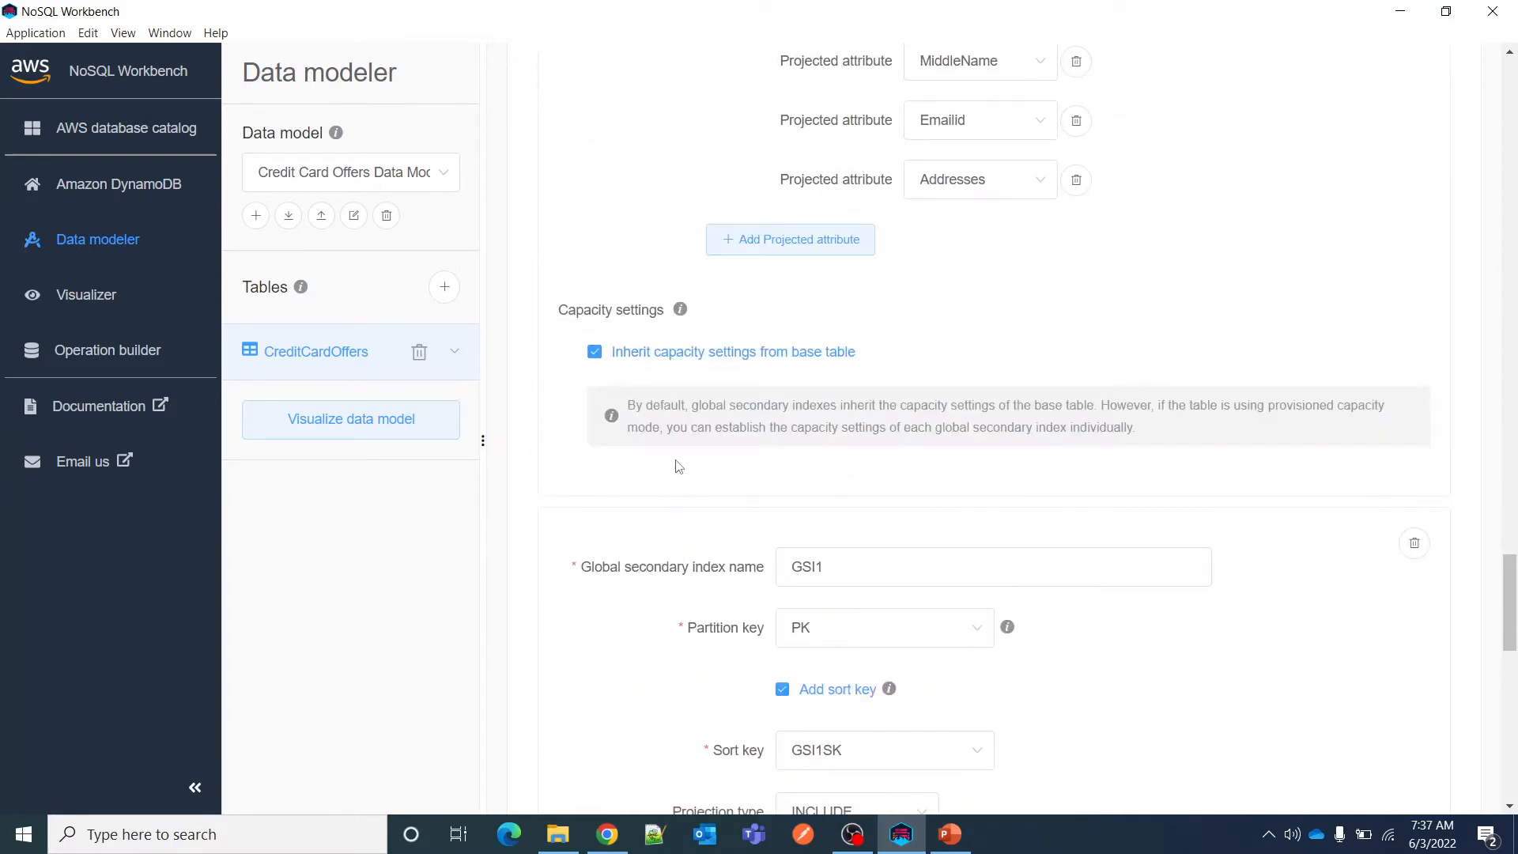
scroll(717, 448, down, 5)
scroll(708, 484, up, 5)
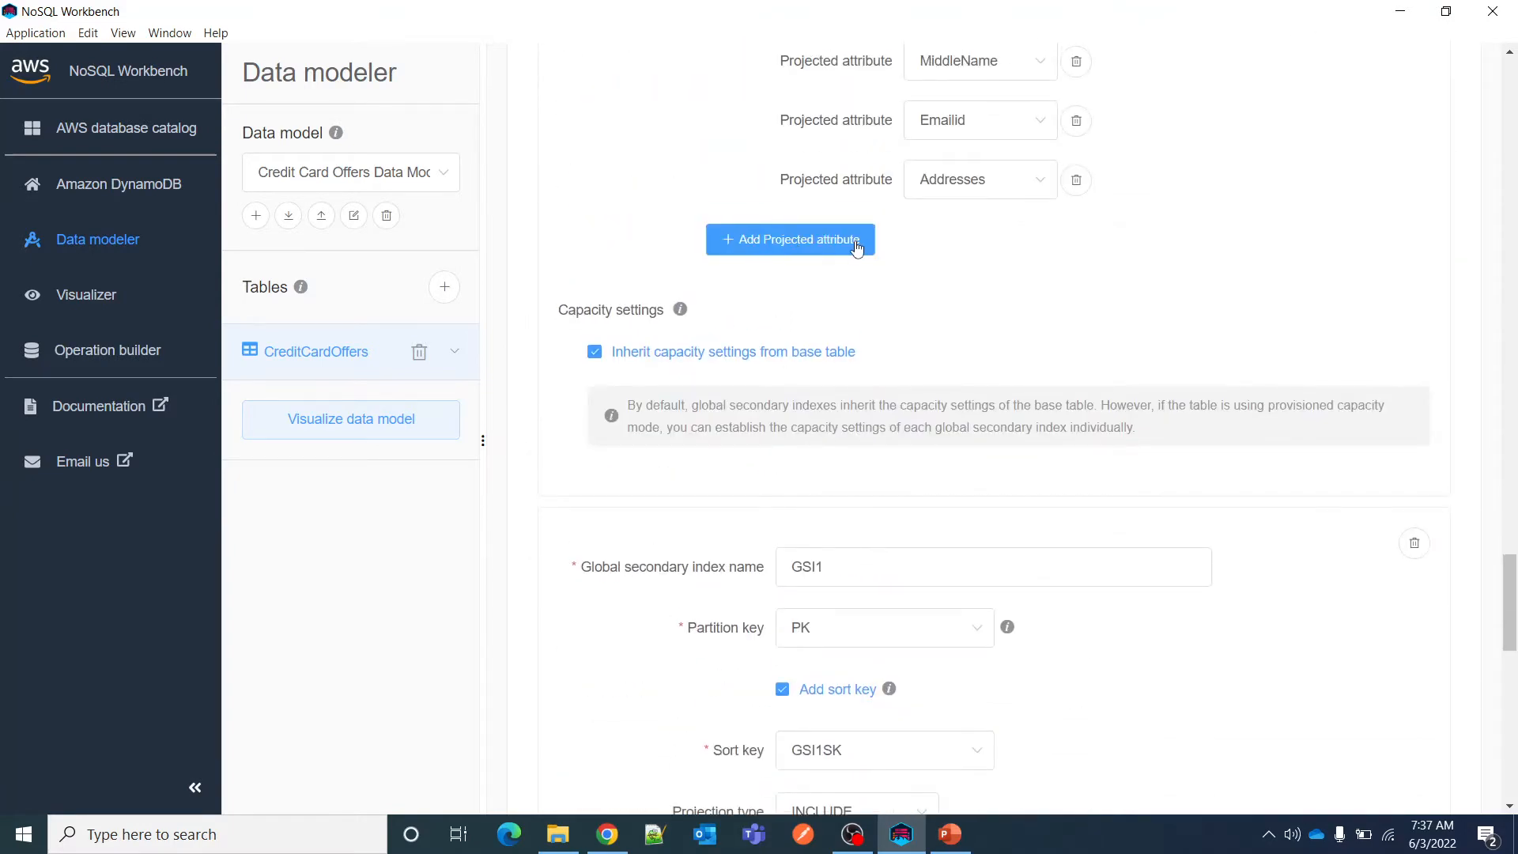
scroll(617, 561, down, 12)
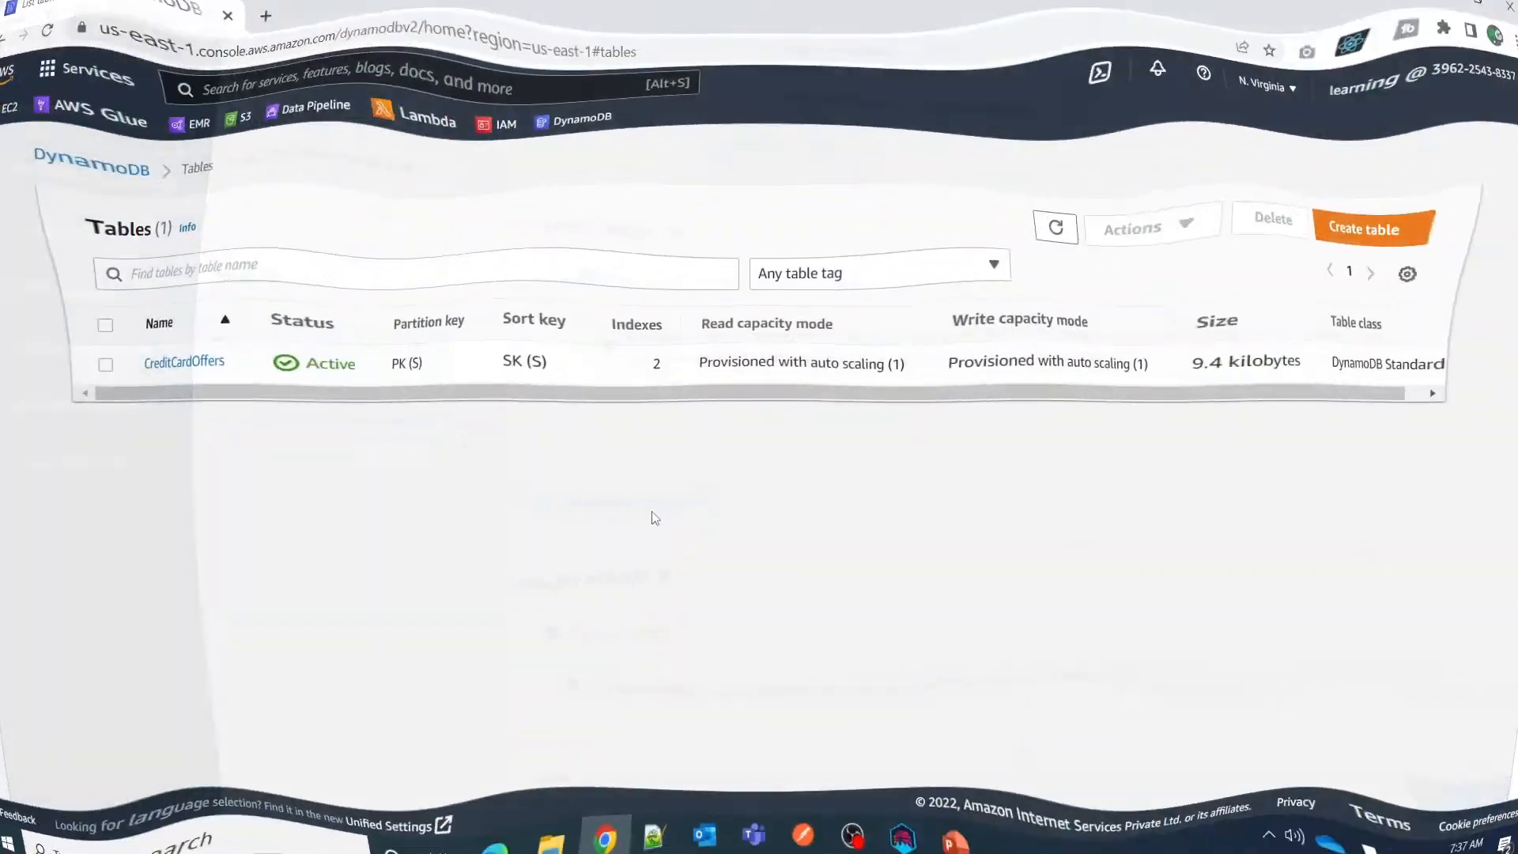
In the DynamoDB console, open the CreditCardOffers table and browse its items.
click(205, 364)
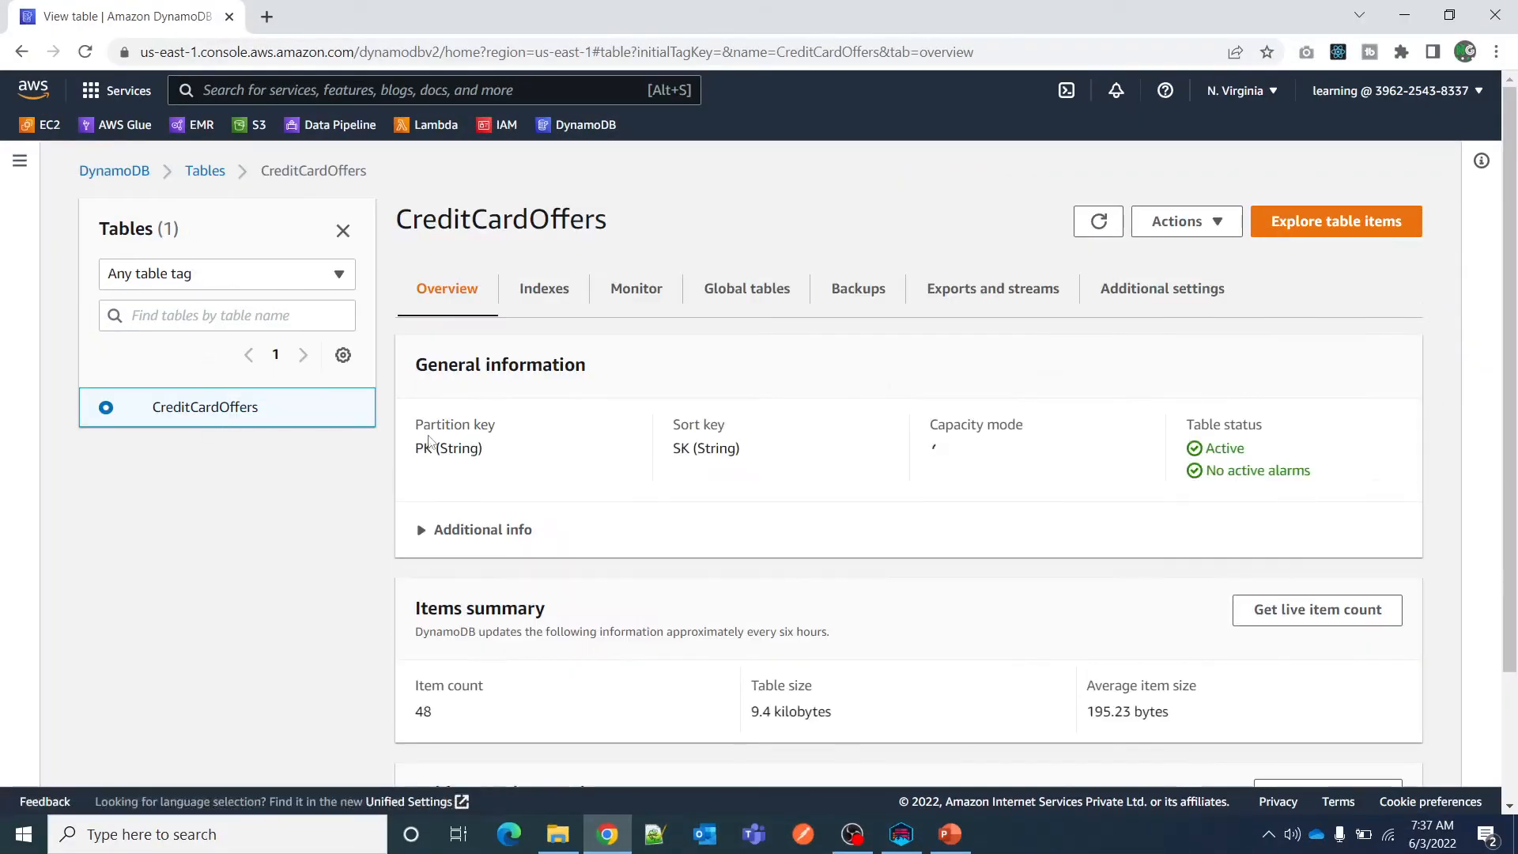
click(1328, 228)
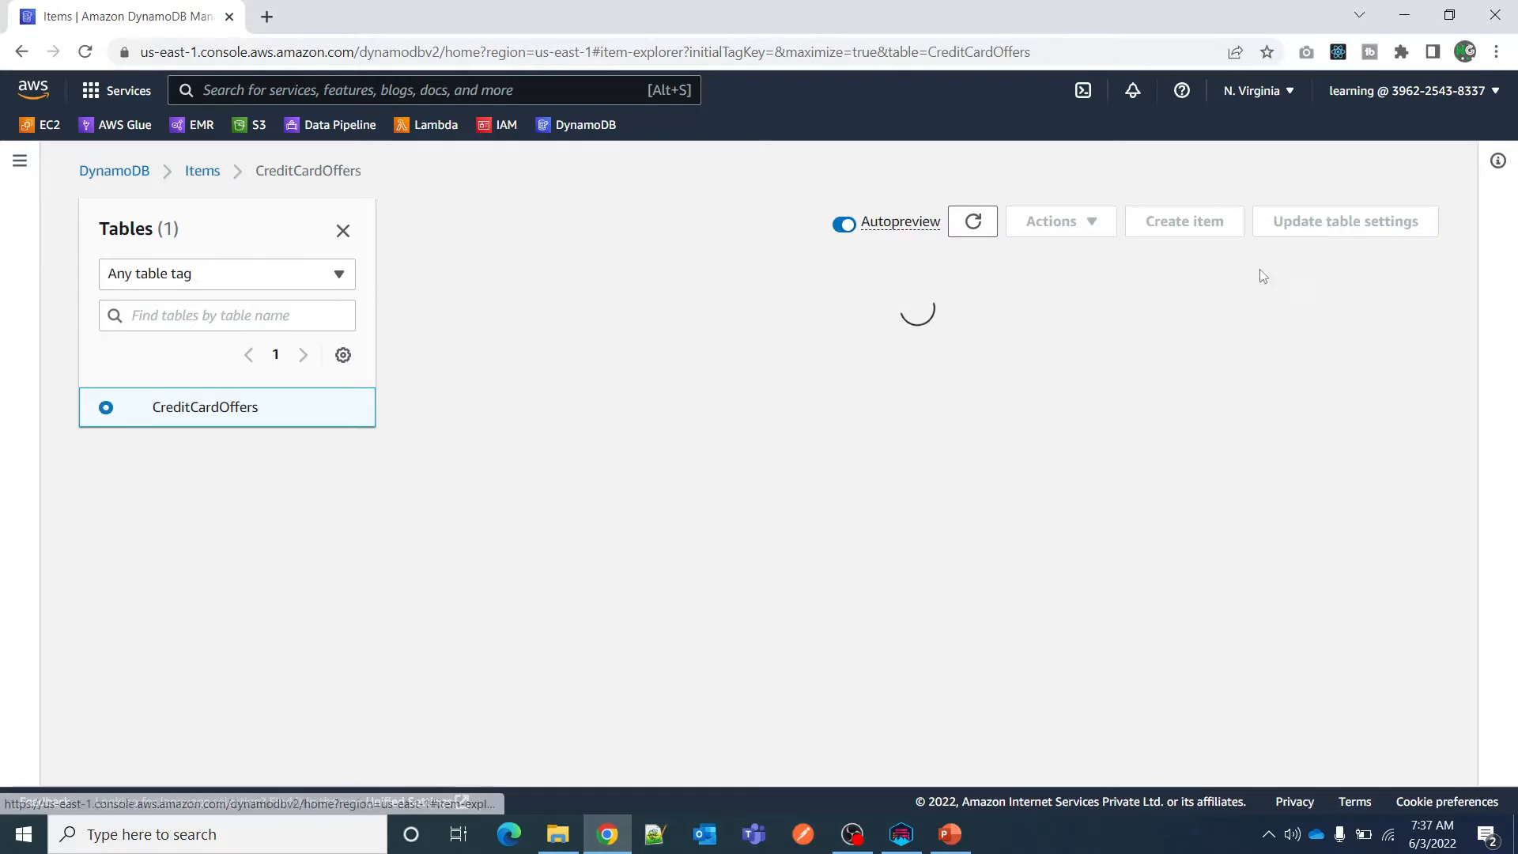
scroll(653, 570, down, 5)
scroll(653, 569, up, 6)
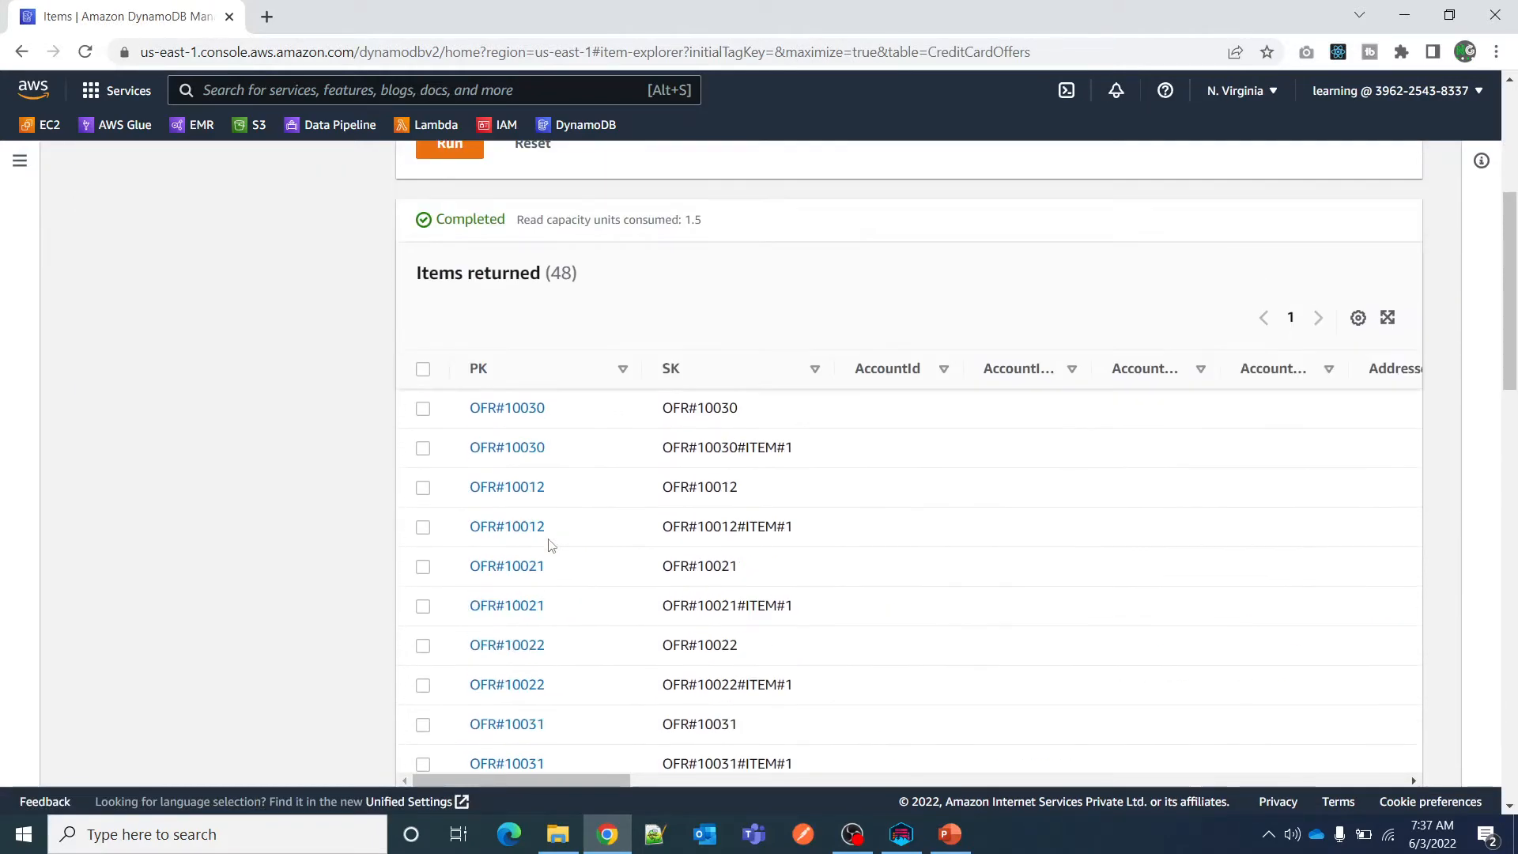
scroll(891, 464, down, 5)
scroll(806, 485, up, 5)
Query the CreditCardOffers table for the partition key OFR#10030 copied from the first returned item.
click(563, 357)
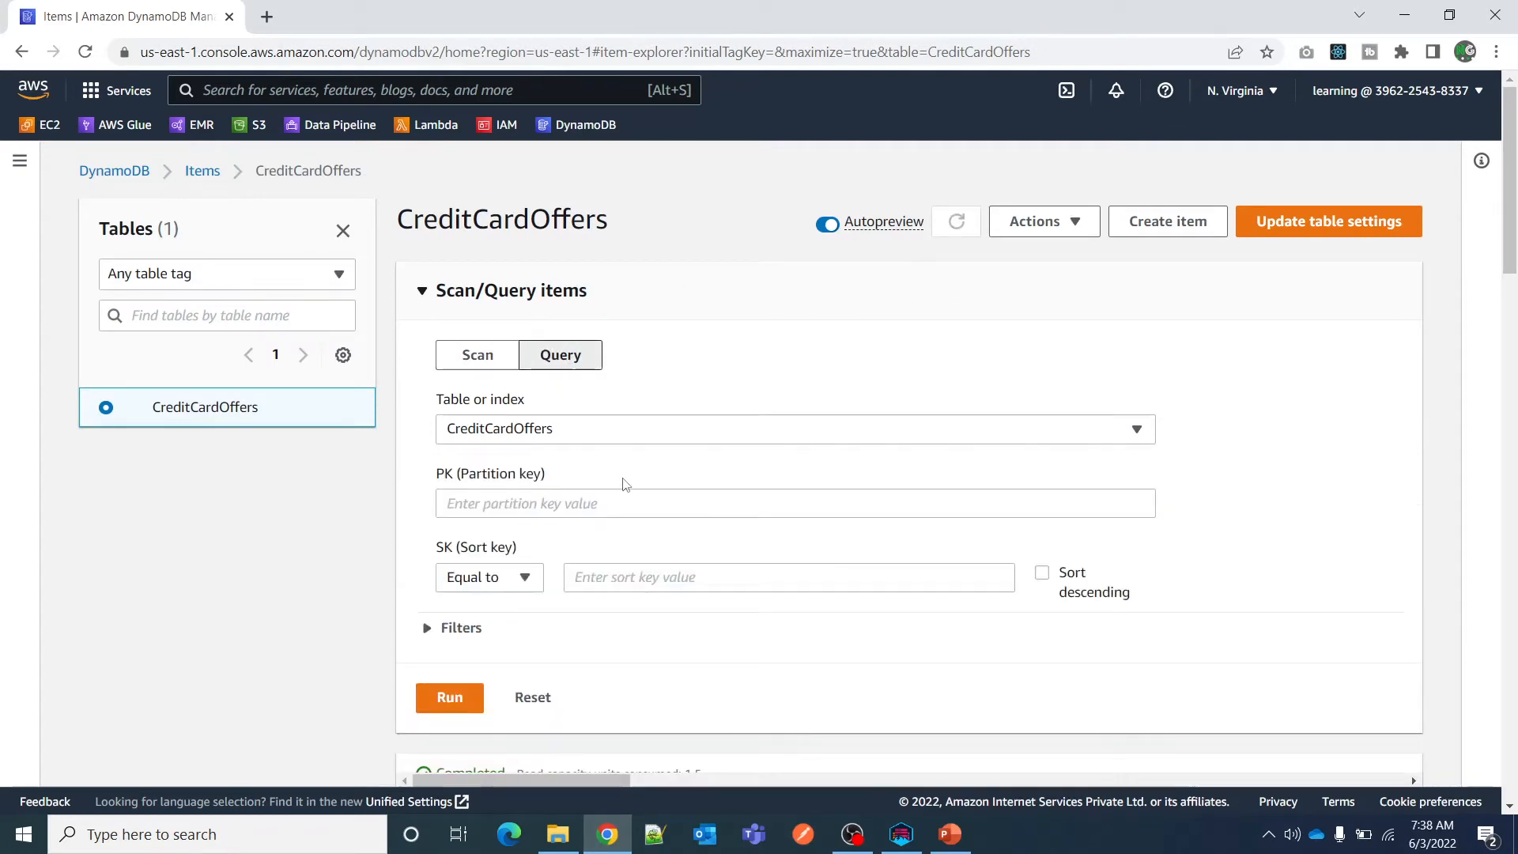
scroll(593, 491, down, 5)
drag(550, 566, 452, 566)
key(ctrl+c)
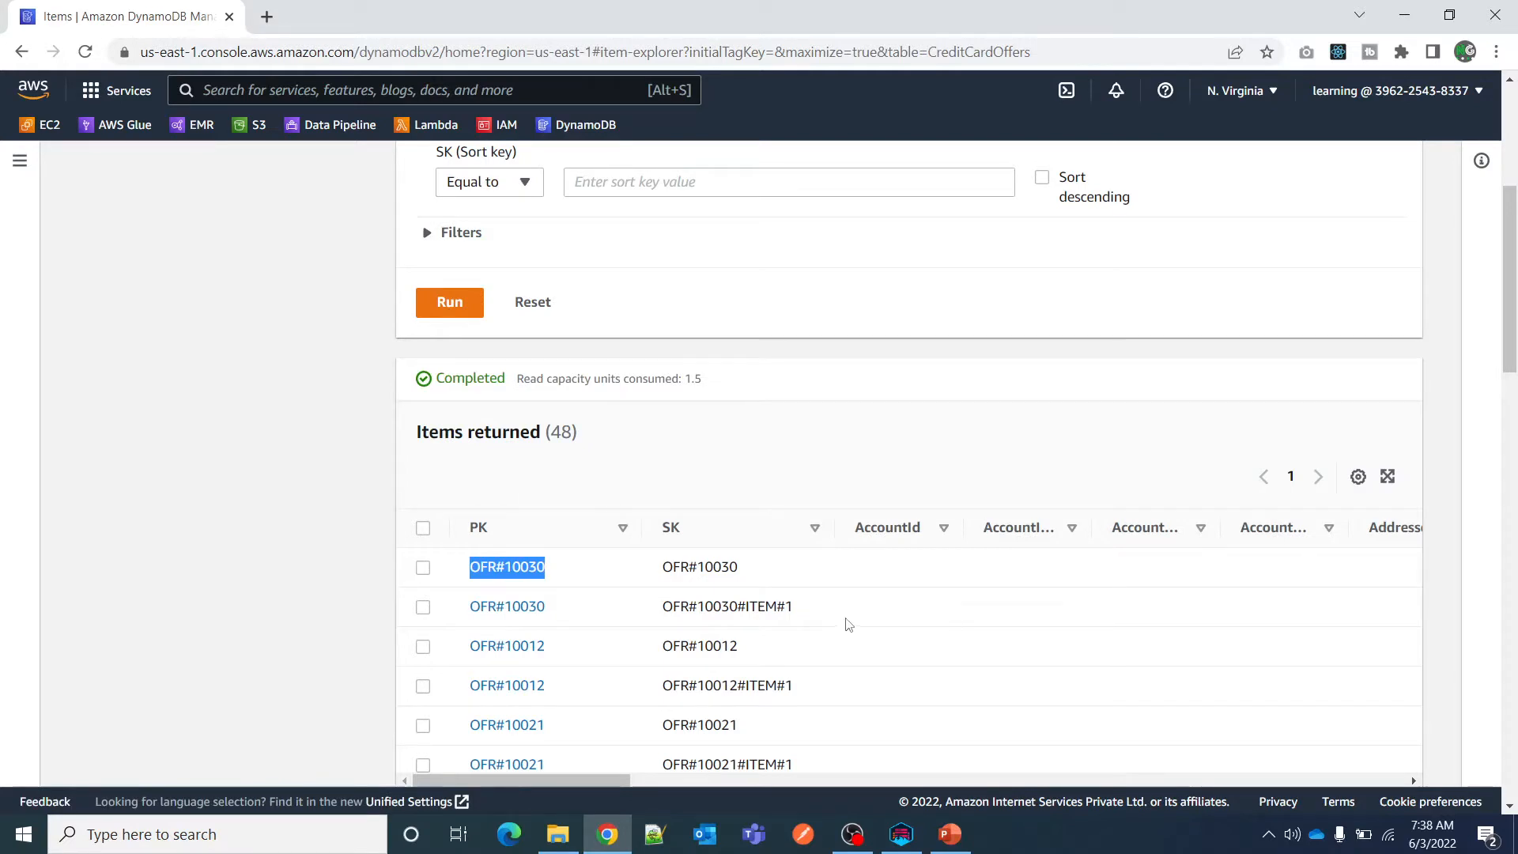
scroll(841, 624, up, 5)
click(532, 428)
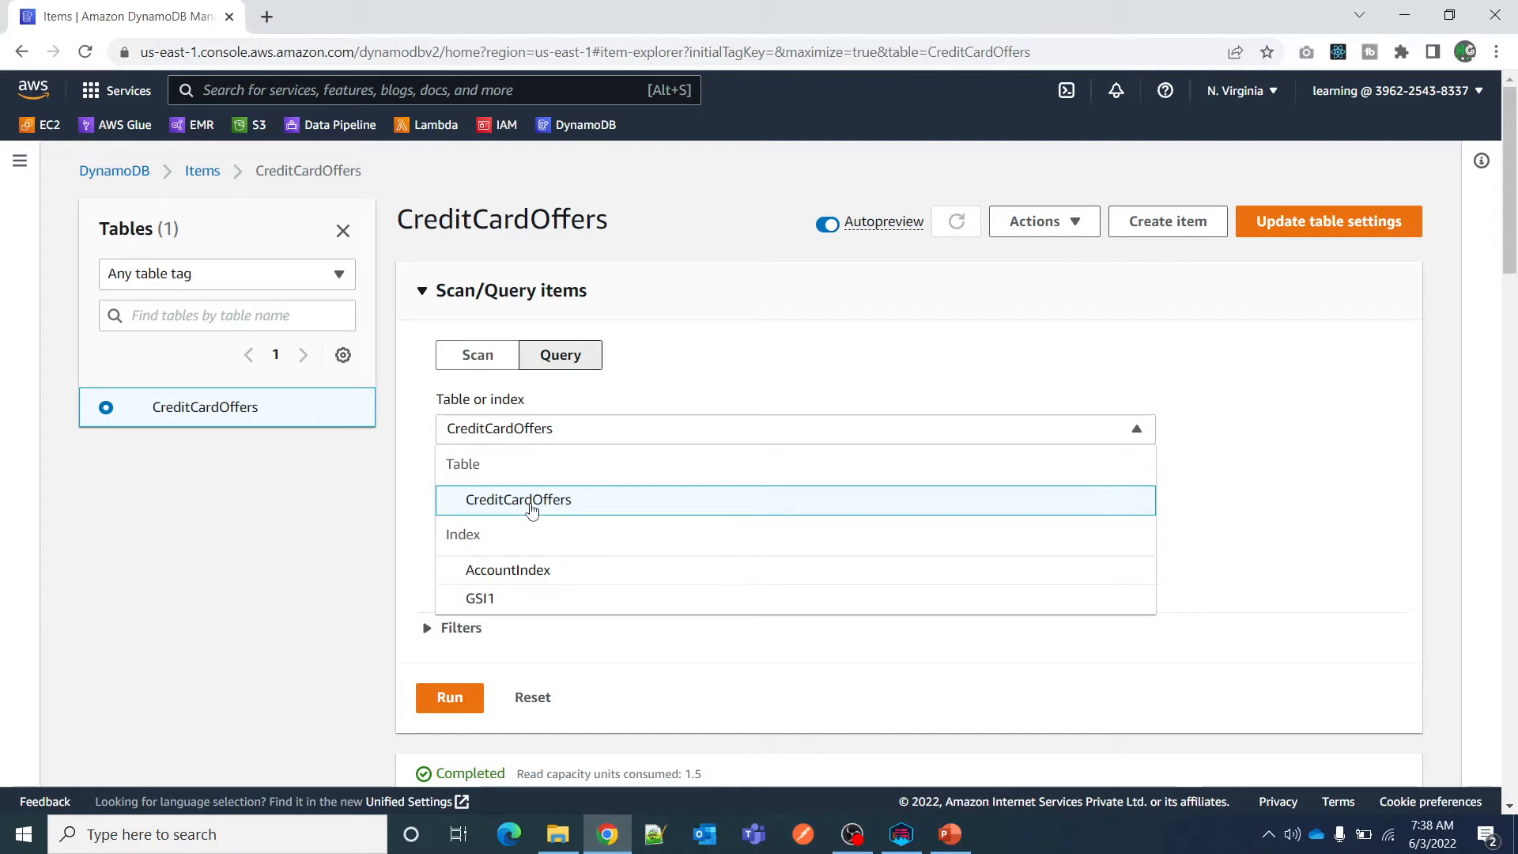
click(361, 529)
click(502, 498)
key(ctrl+v)
scroll(534, 618, down, 2)
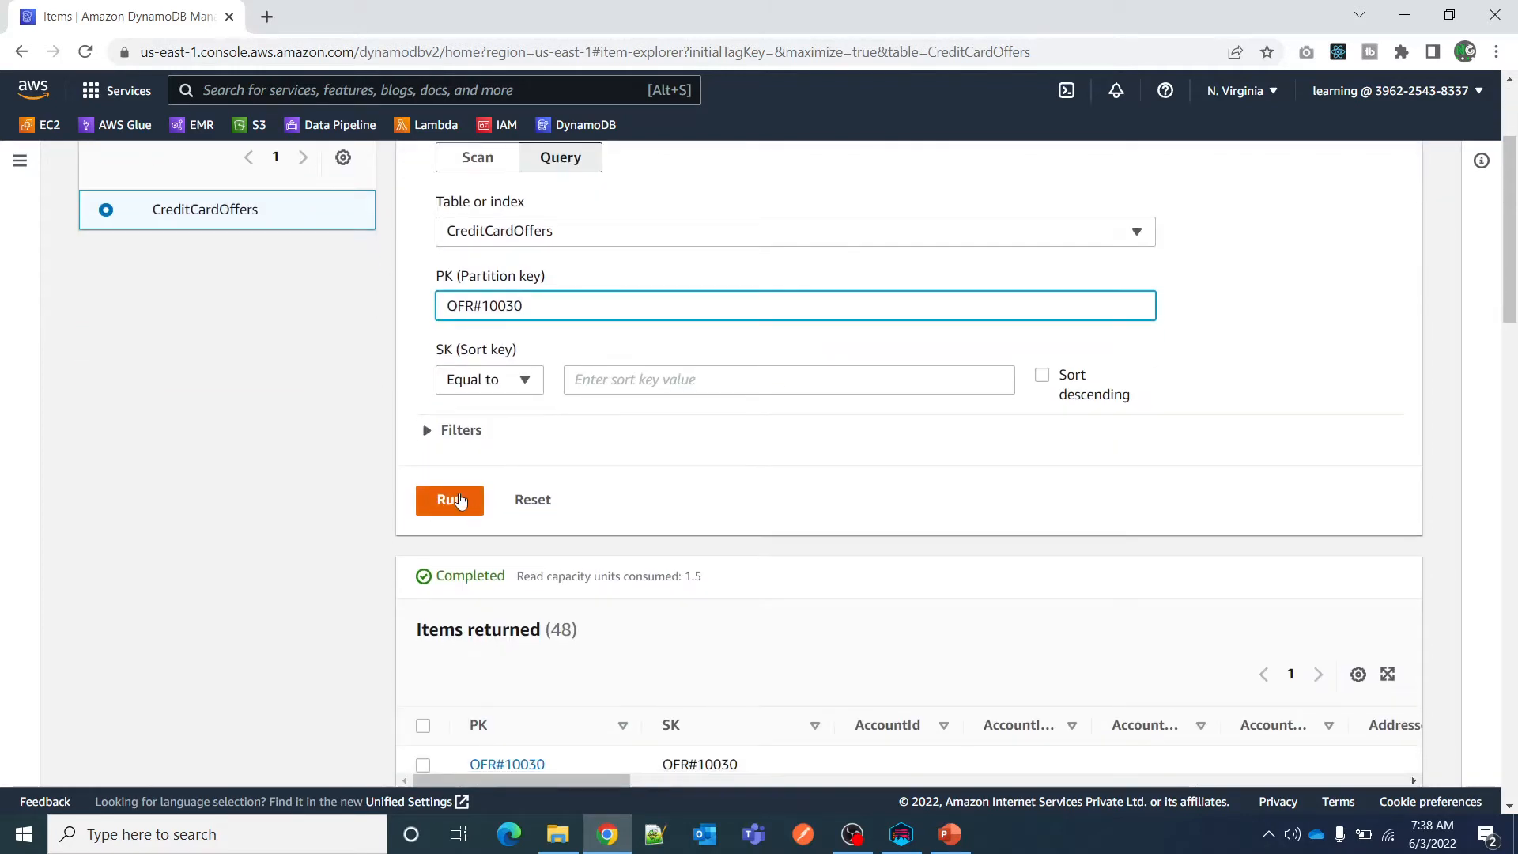
click(454, 500)
scroll(554, 712, down, 1)
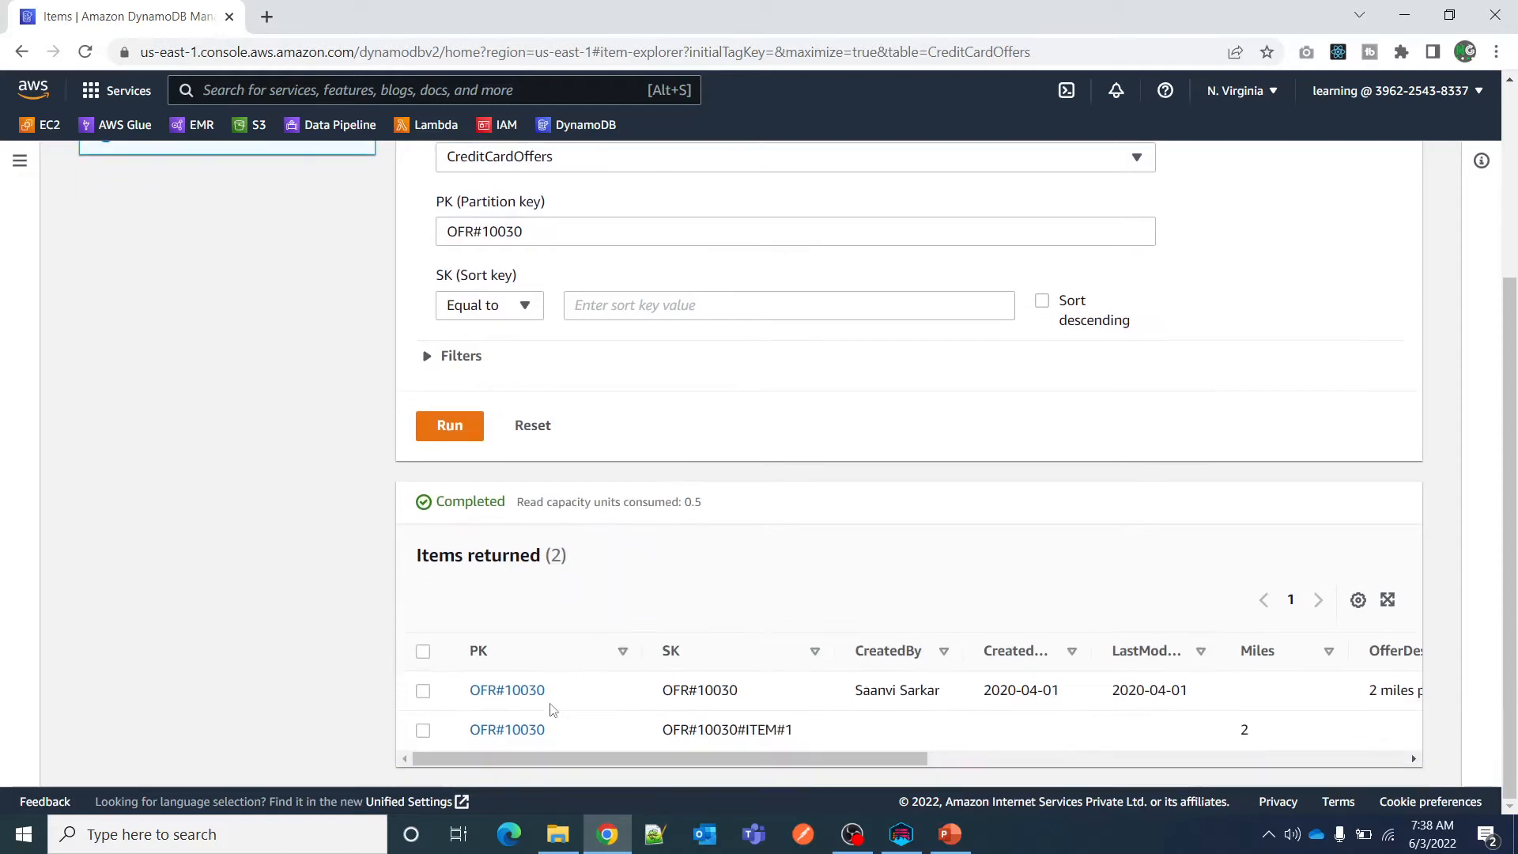
Try querying the AccountIndex index with OFR#10030 as the AccountIndexId partition key, and reset the query.
scroll(622, 751, up, 3)
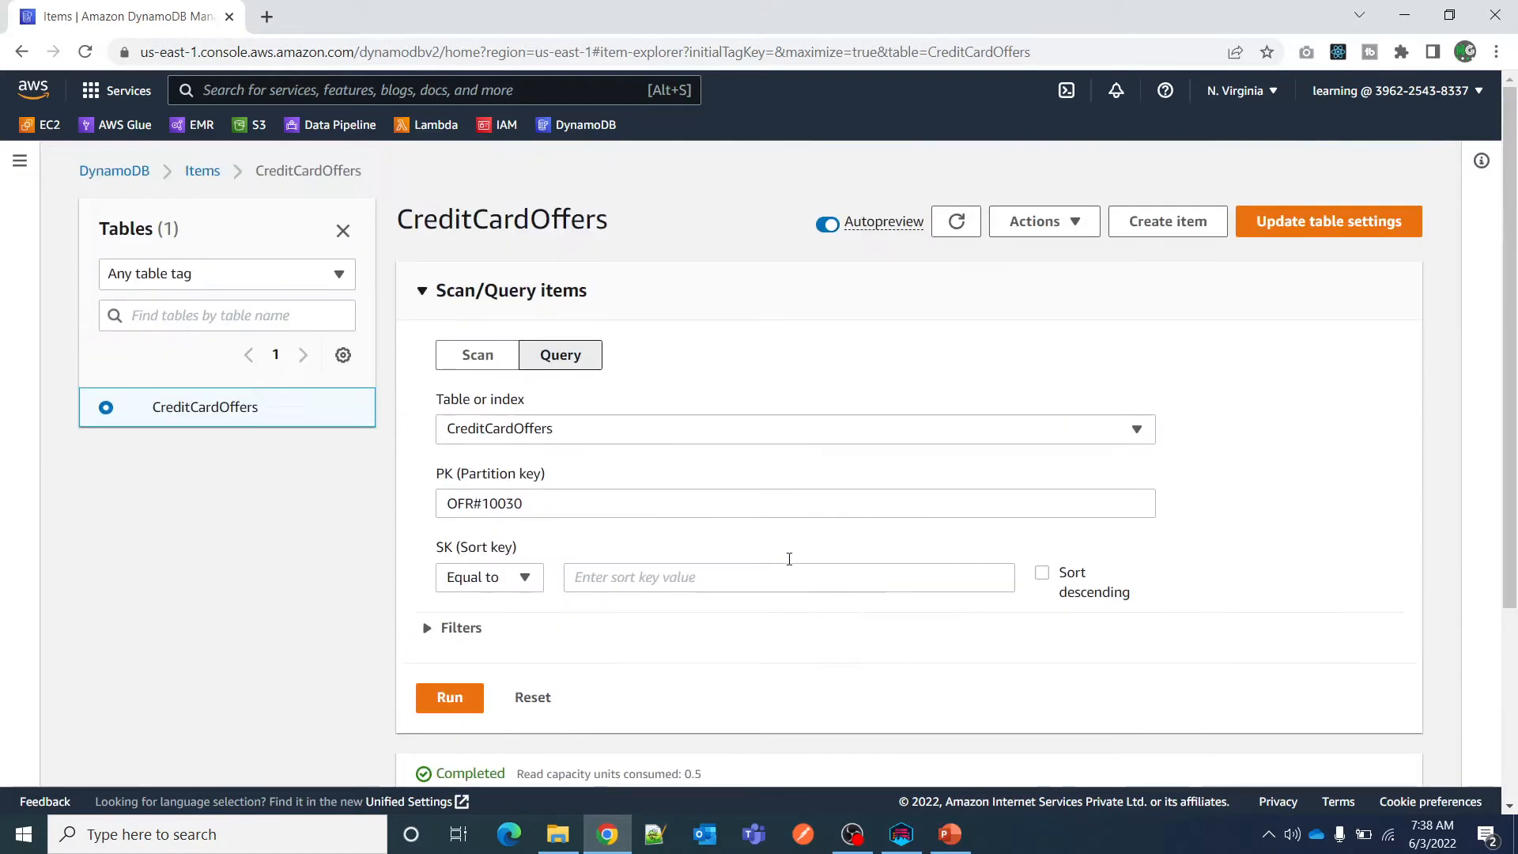
click(595, 431)
click(538, 571)
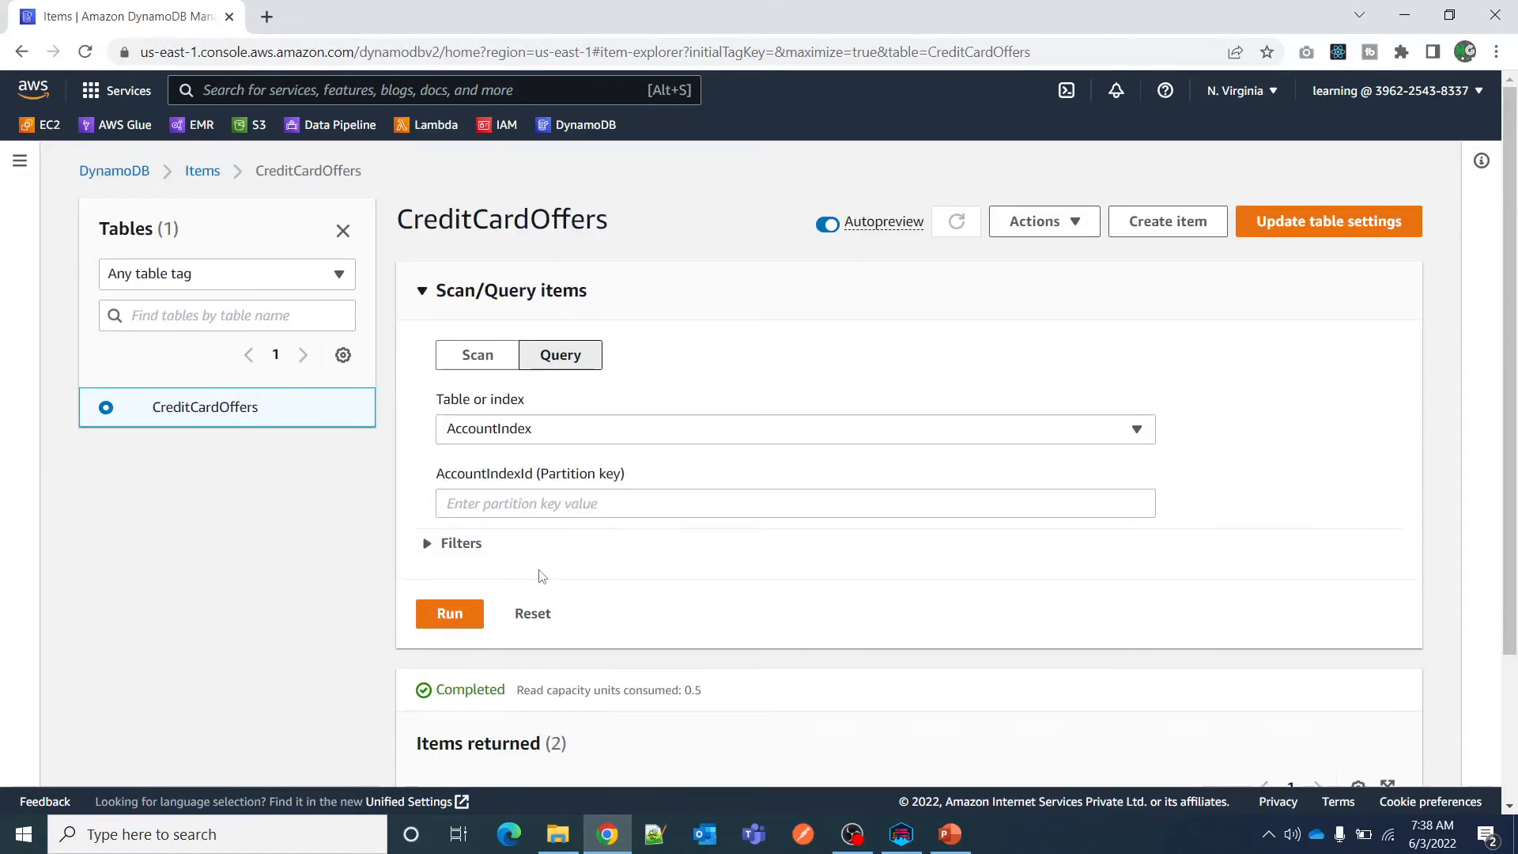
double_click(520, 475)
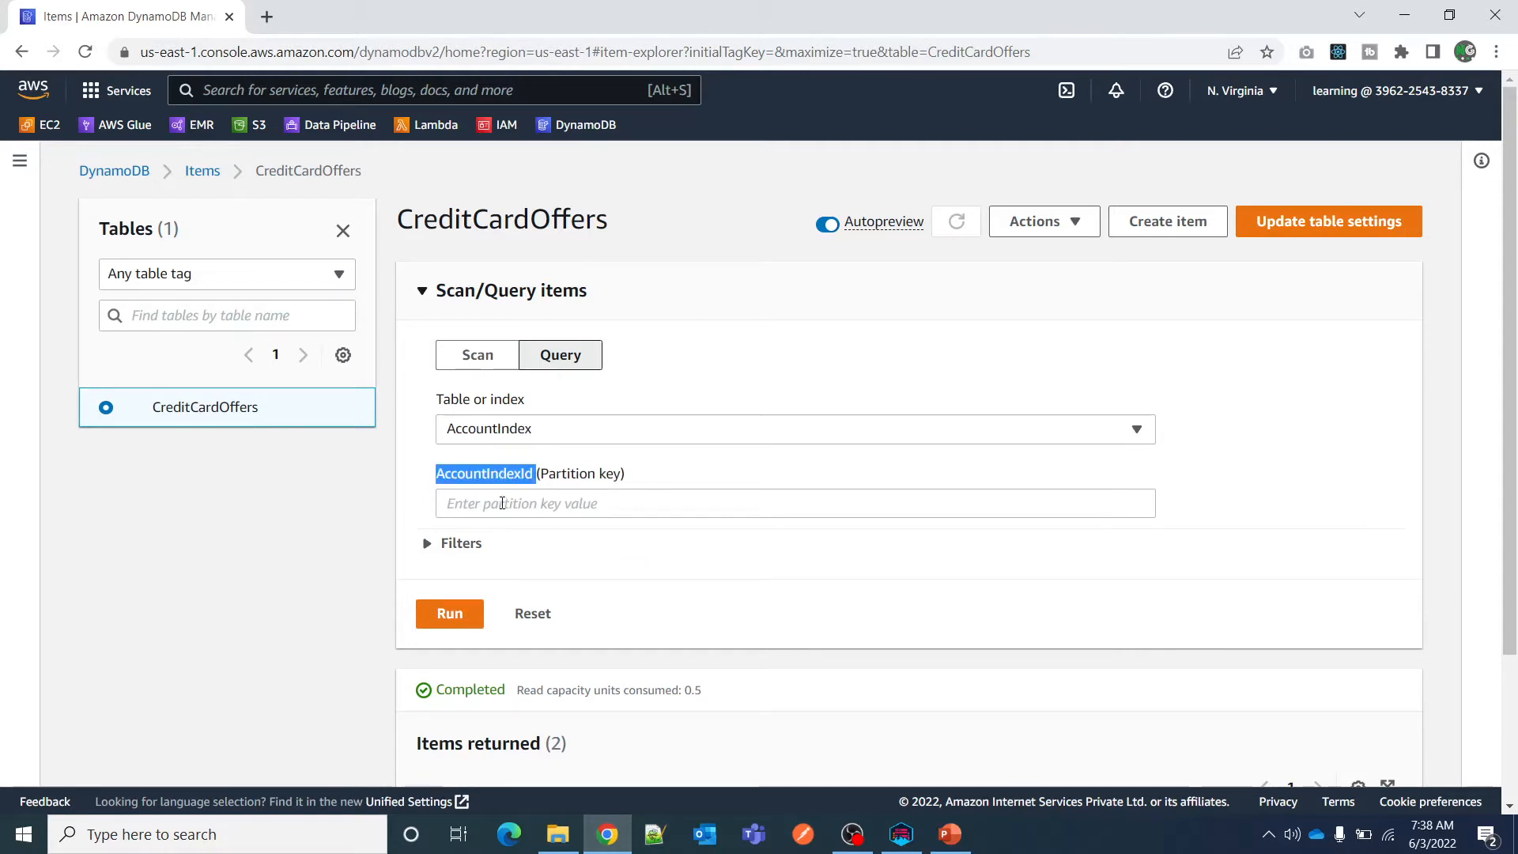
click(531, 511)
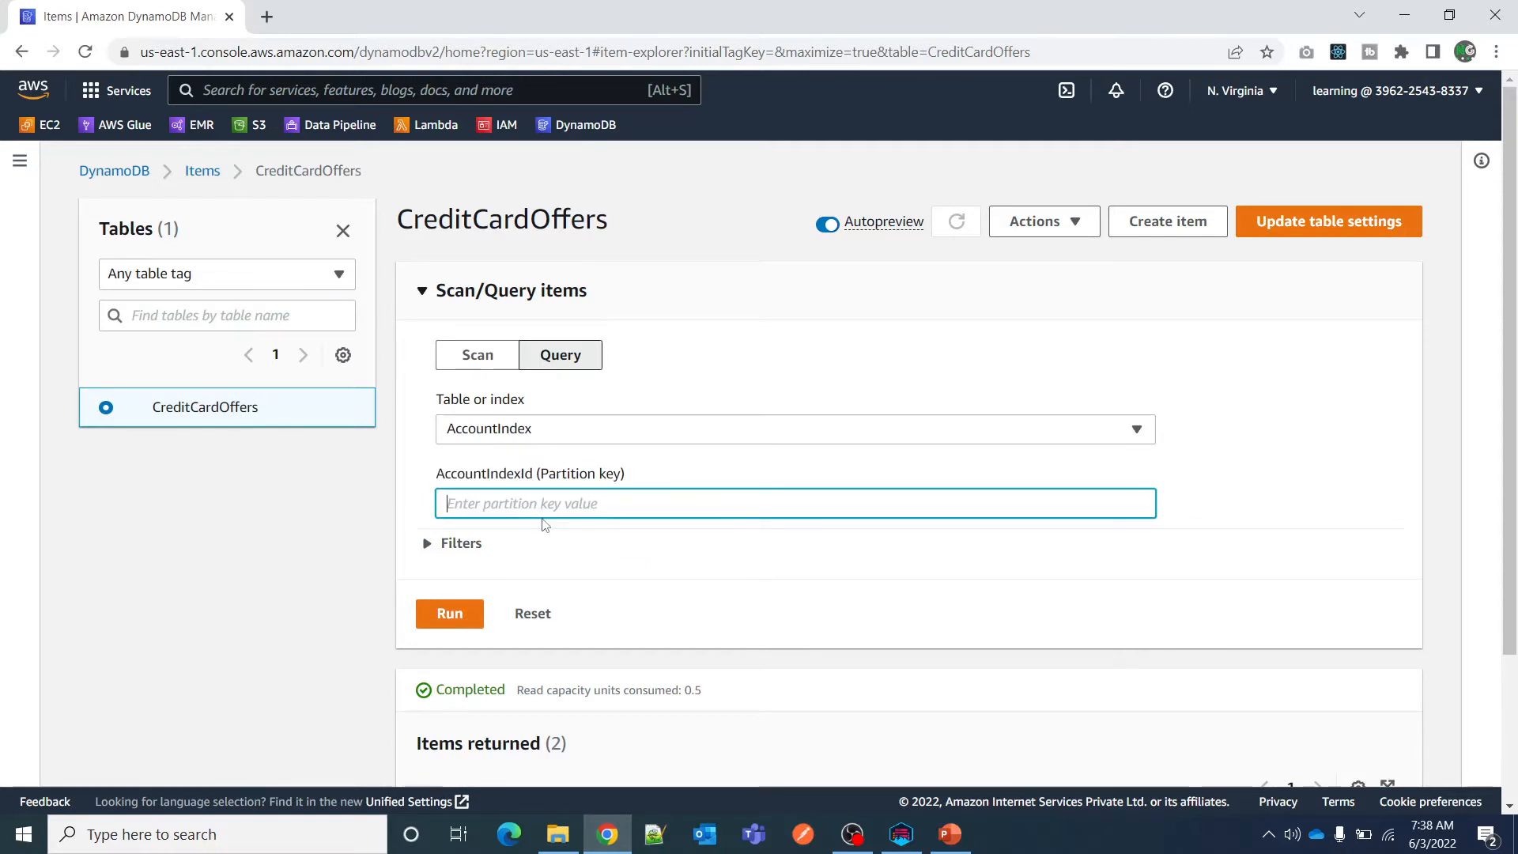
key(ctrl+v)
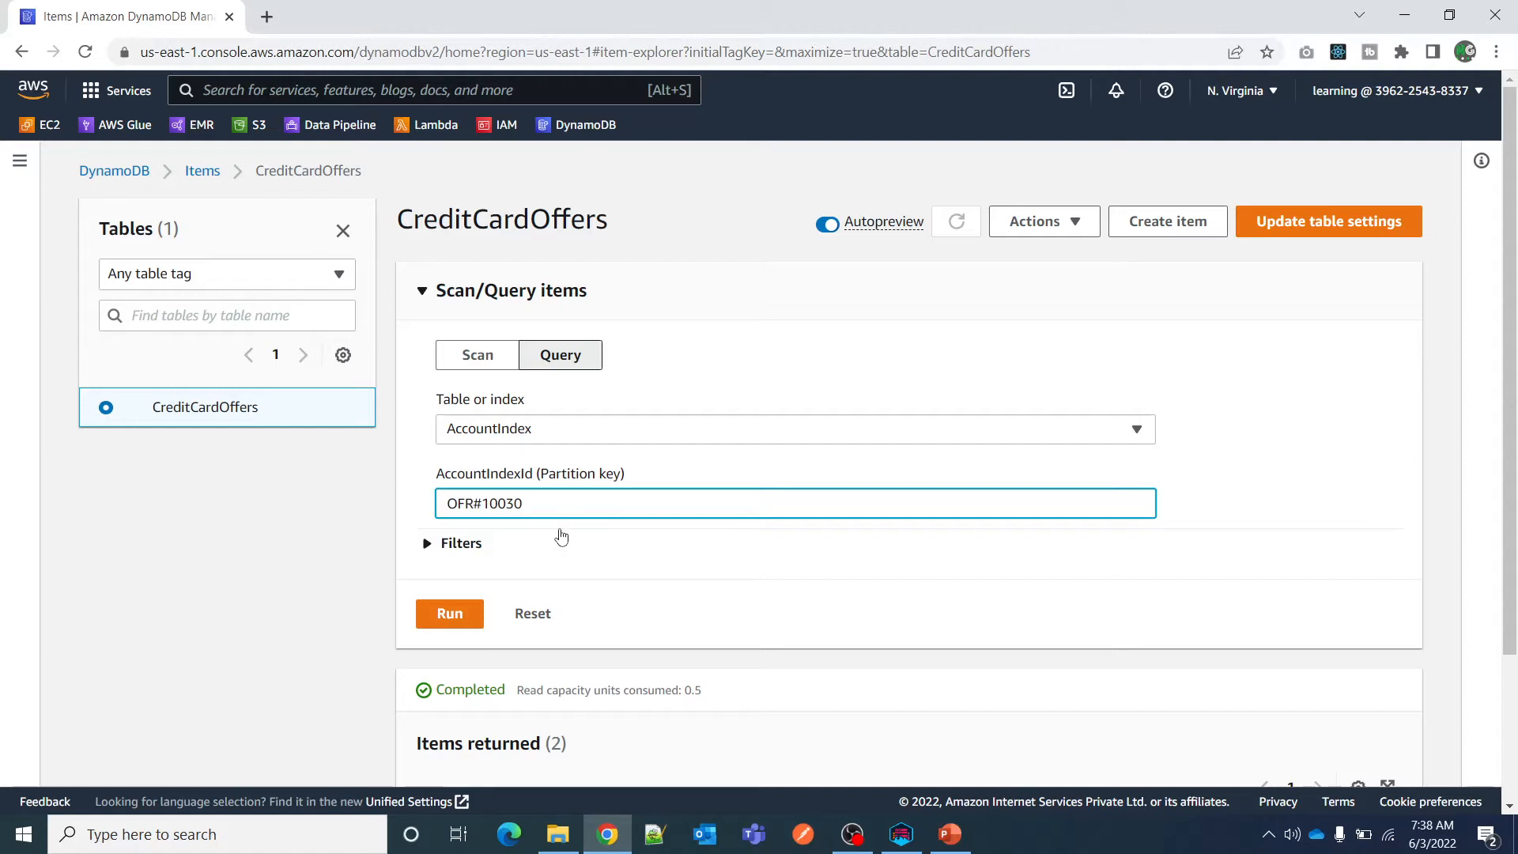
scroll(653, 561, down, 2)
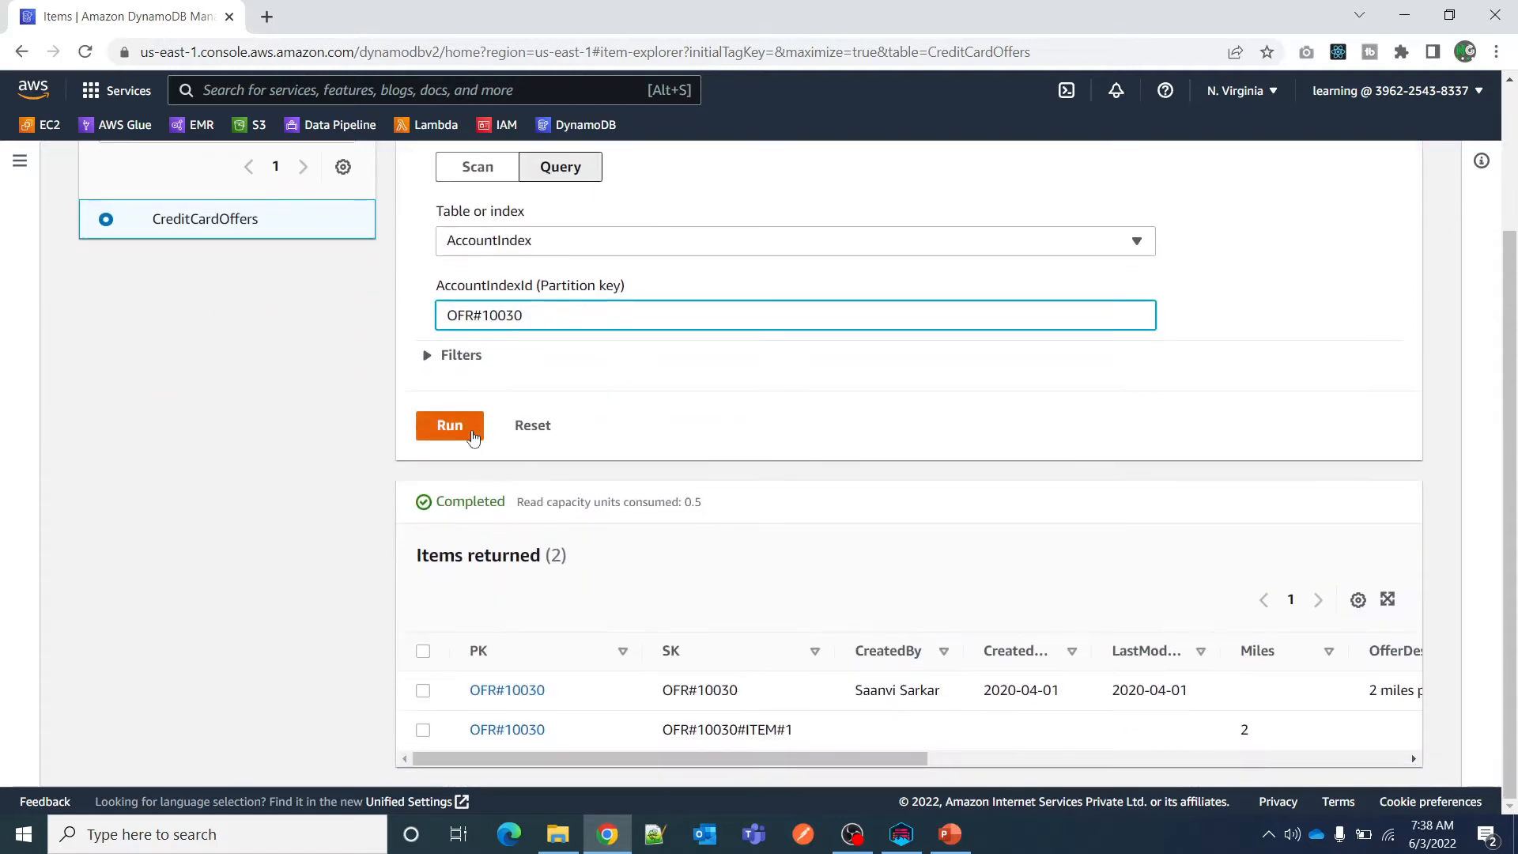
click(450, 444)
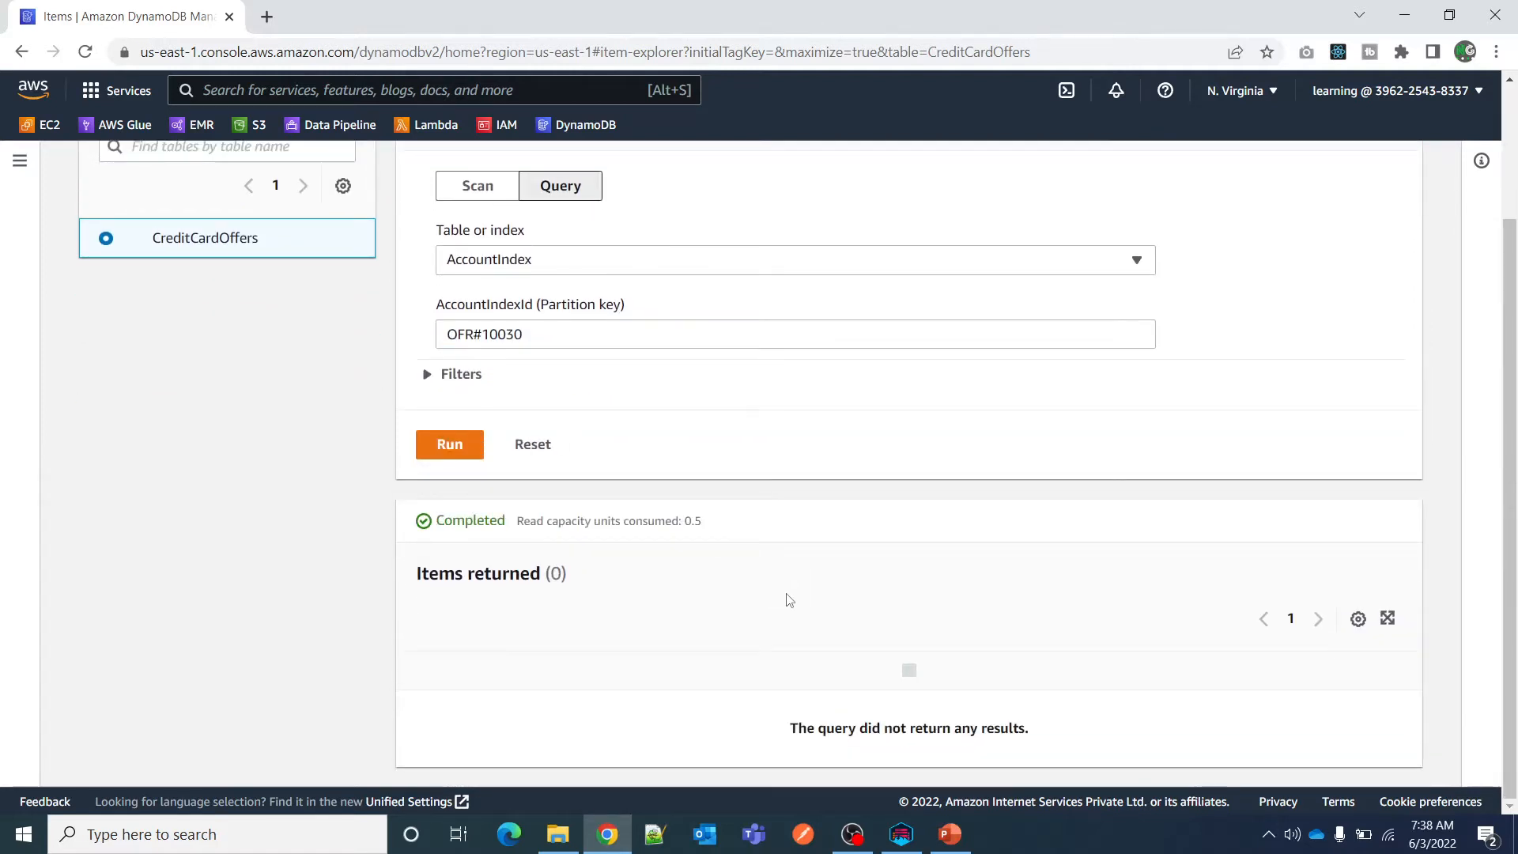
click(541, 447)
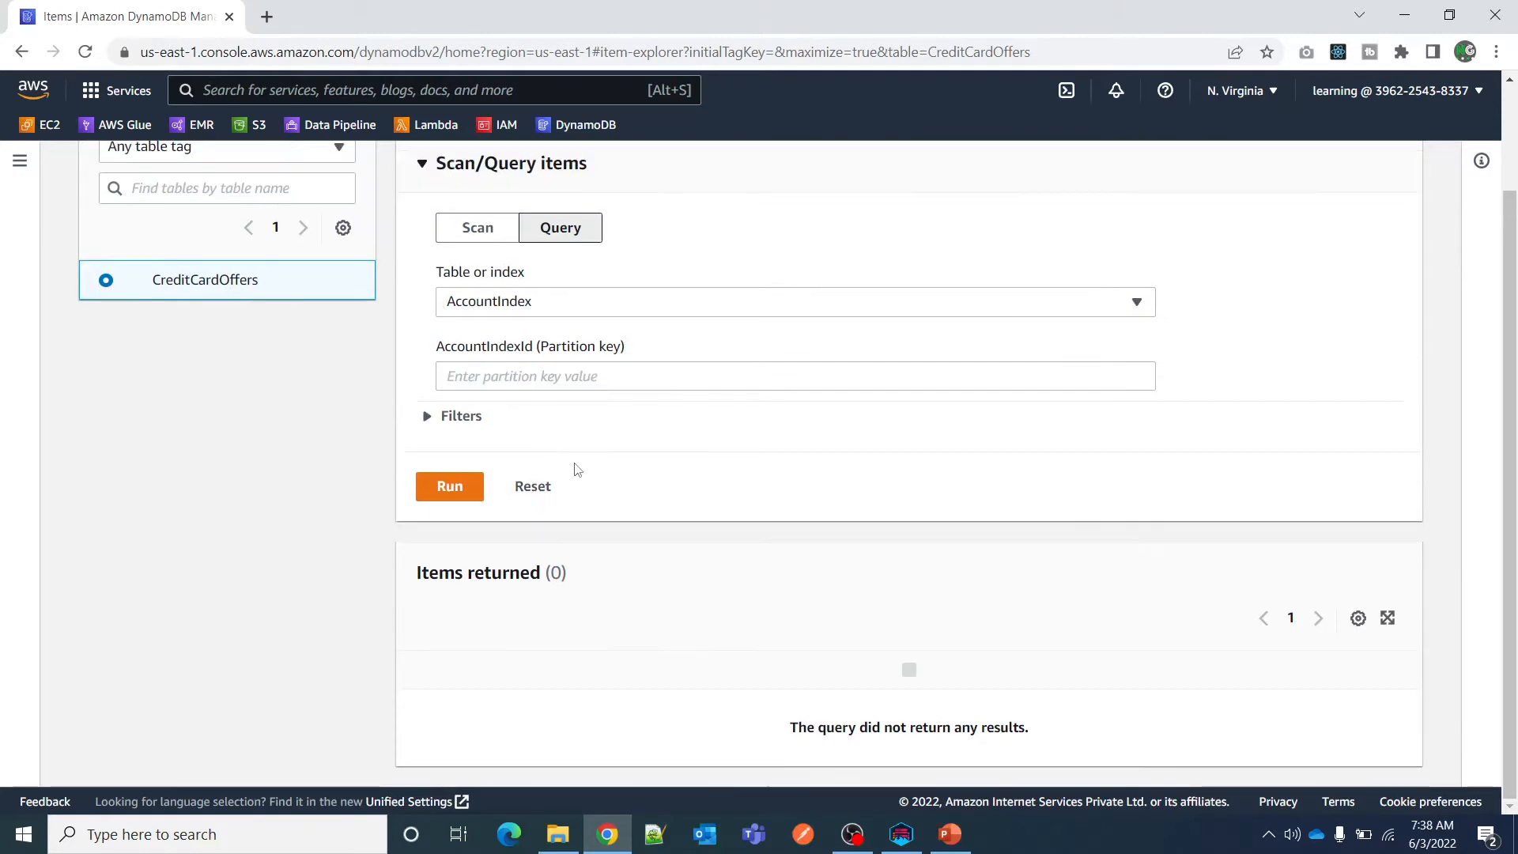
Scan the whole CreditCardOffers table.
click(540, 300)
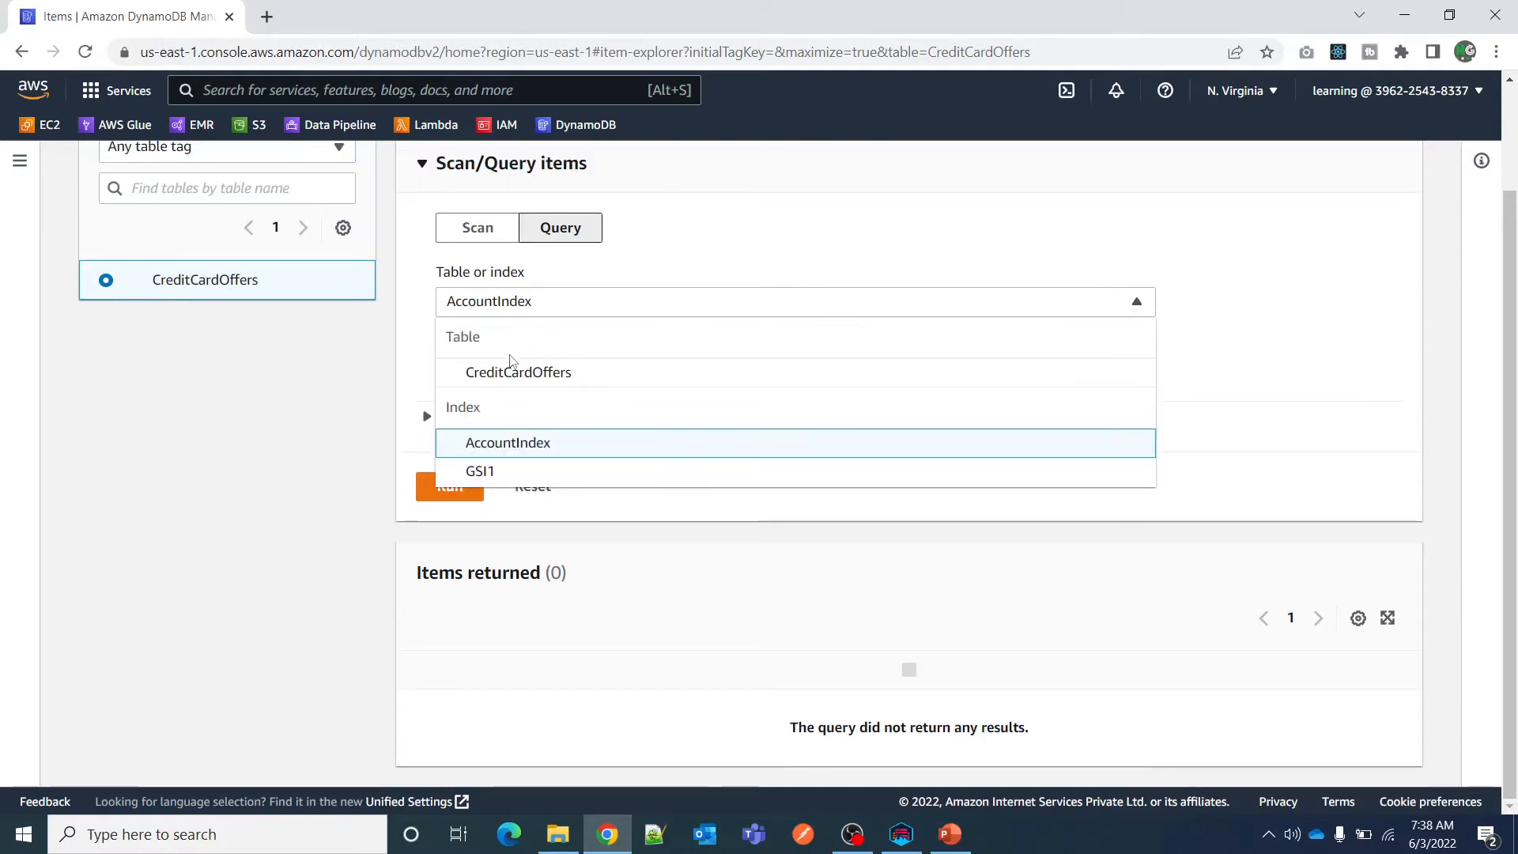
click(484, 229)
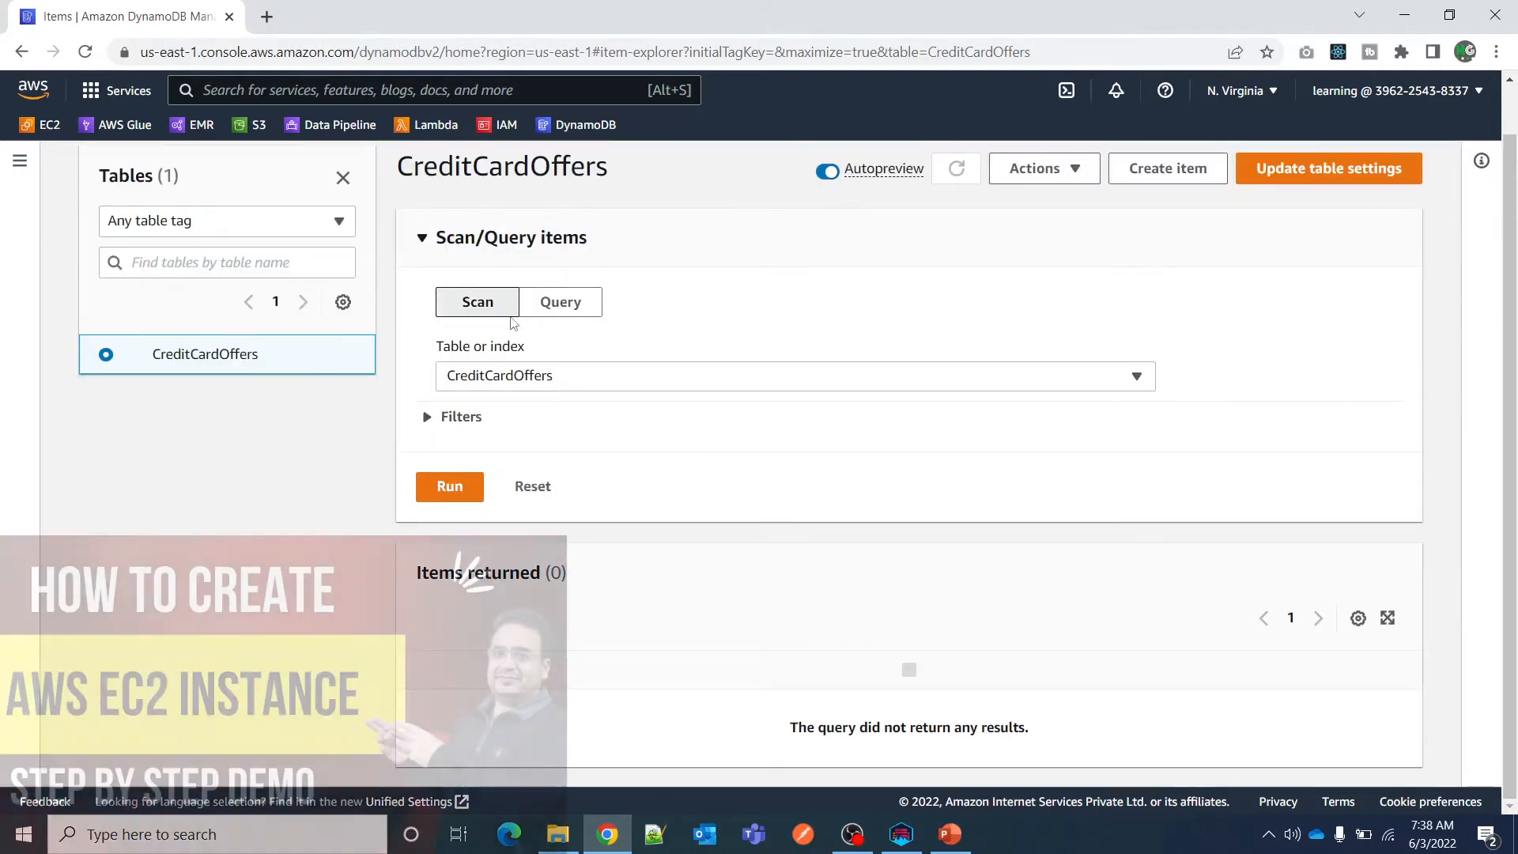
click(450, 486)
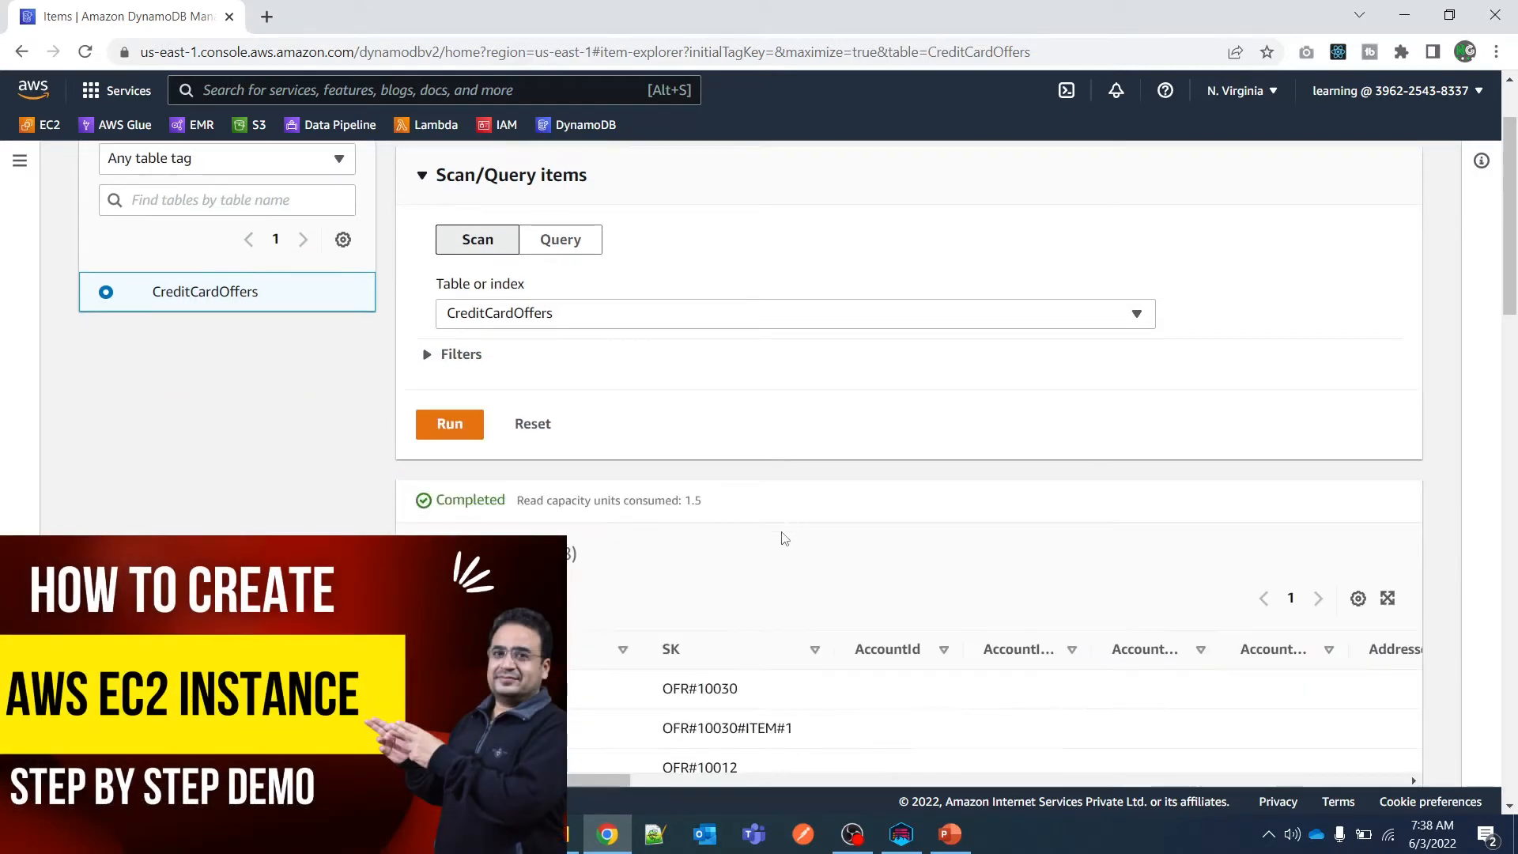
Widen the AccountOfferStartDate and AccountIndexId columns of the scanned items and sort the rows ascending by AccountIndexId.
scroll(783, 525, down, 5)
drag(600, 779, 685, 728)
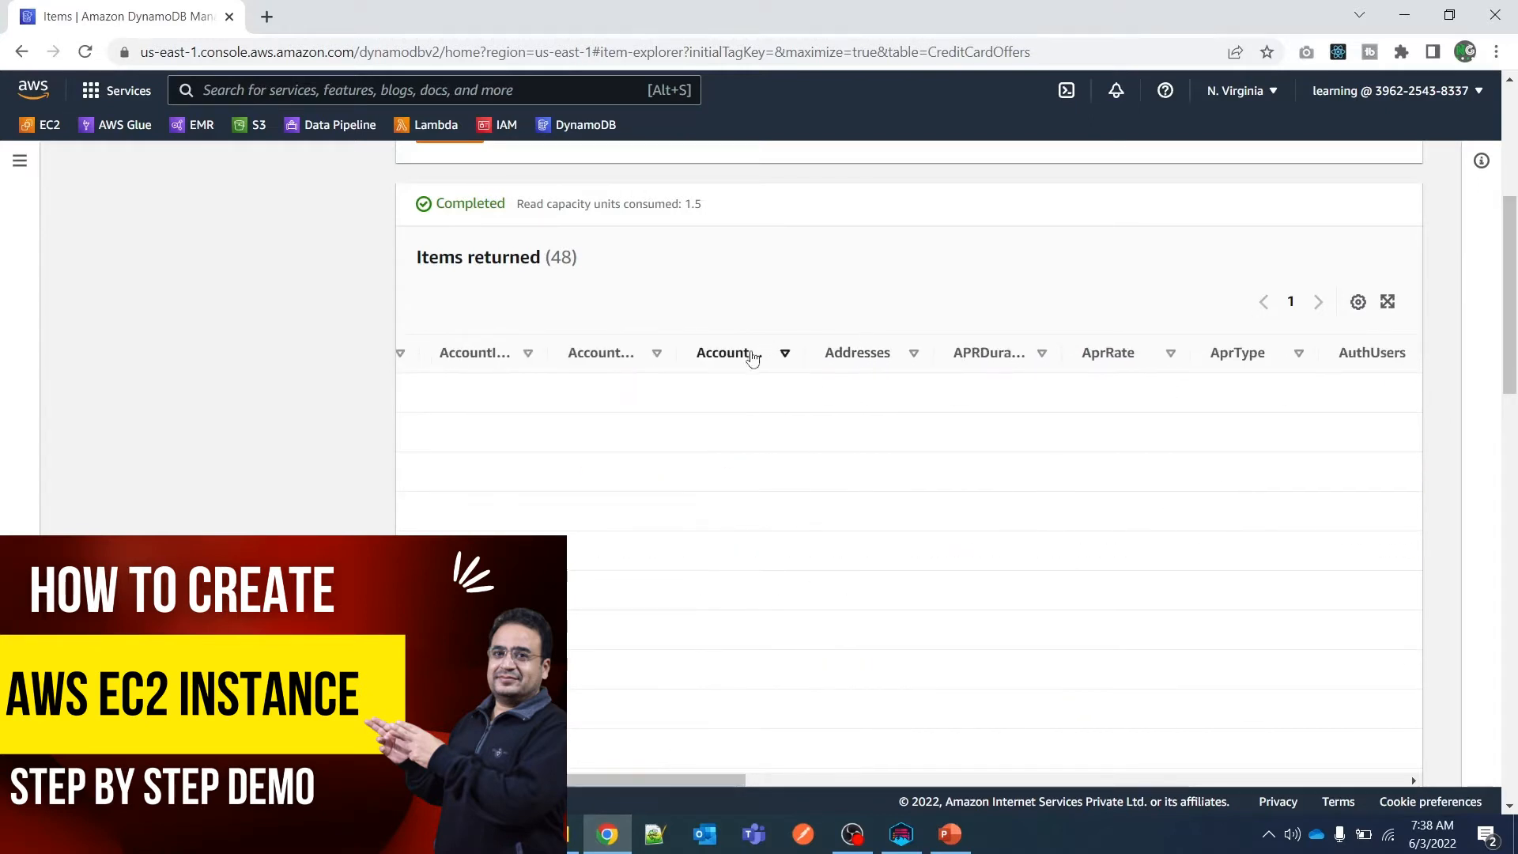
drag(851, 358, 878, 353)
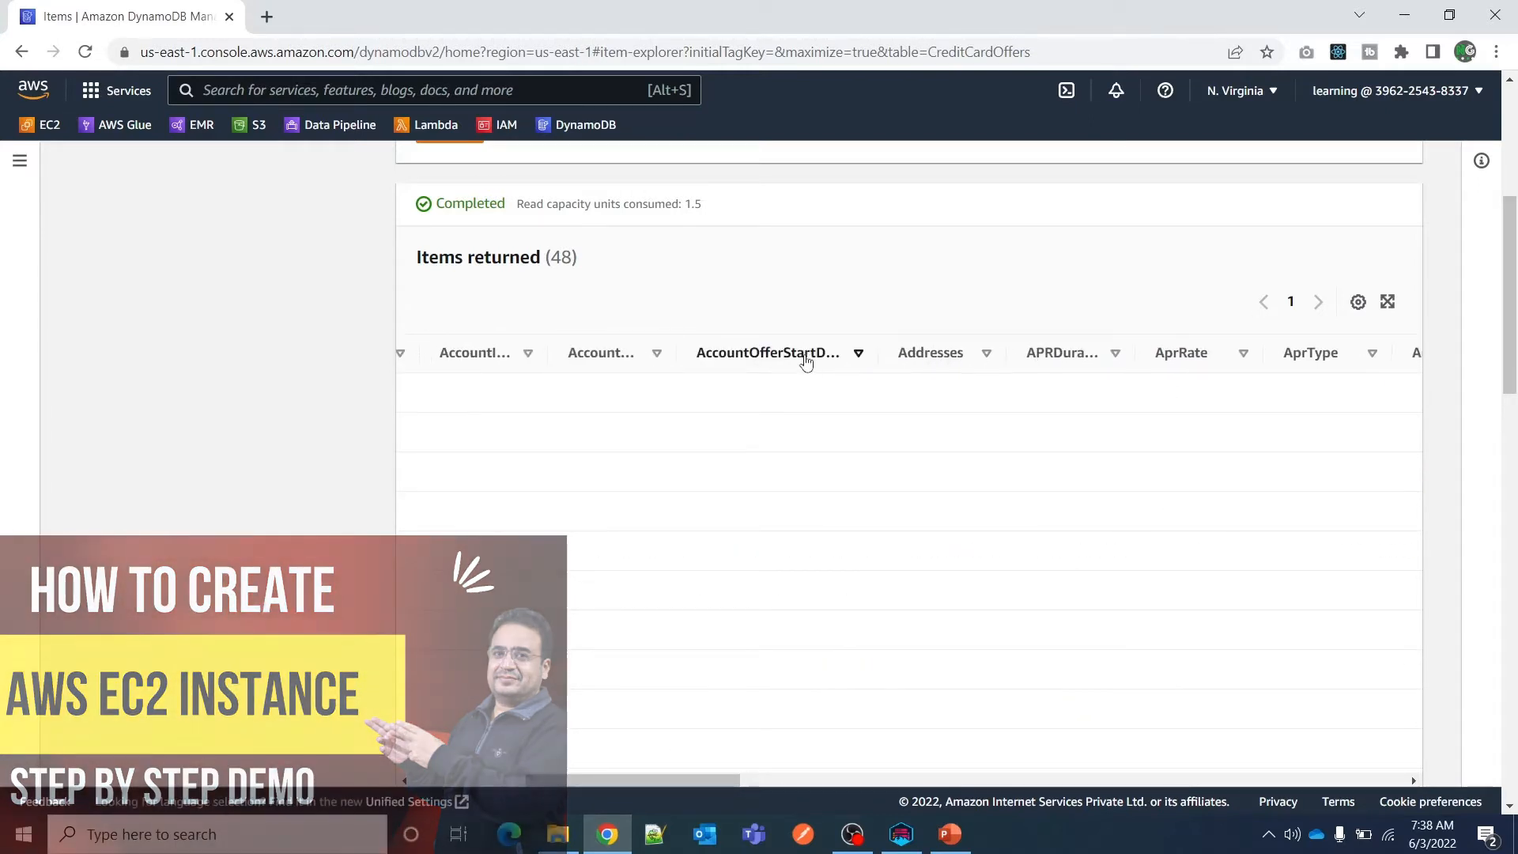
drag(586, 353, 644, 366)
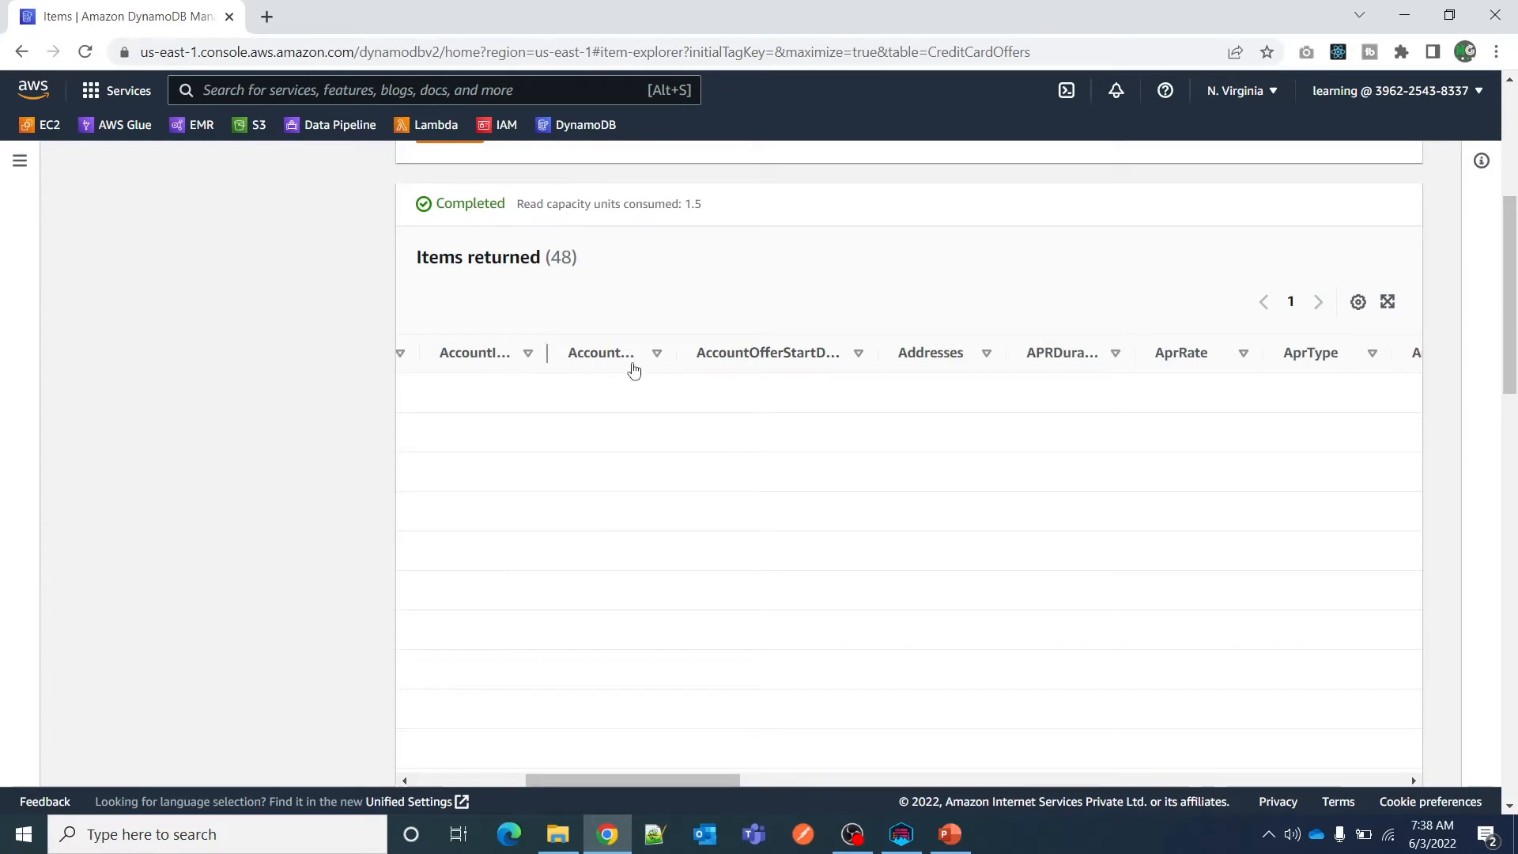
click(486, 356)
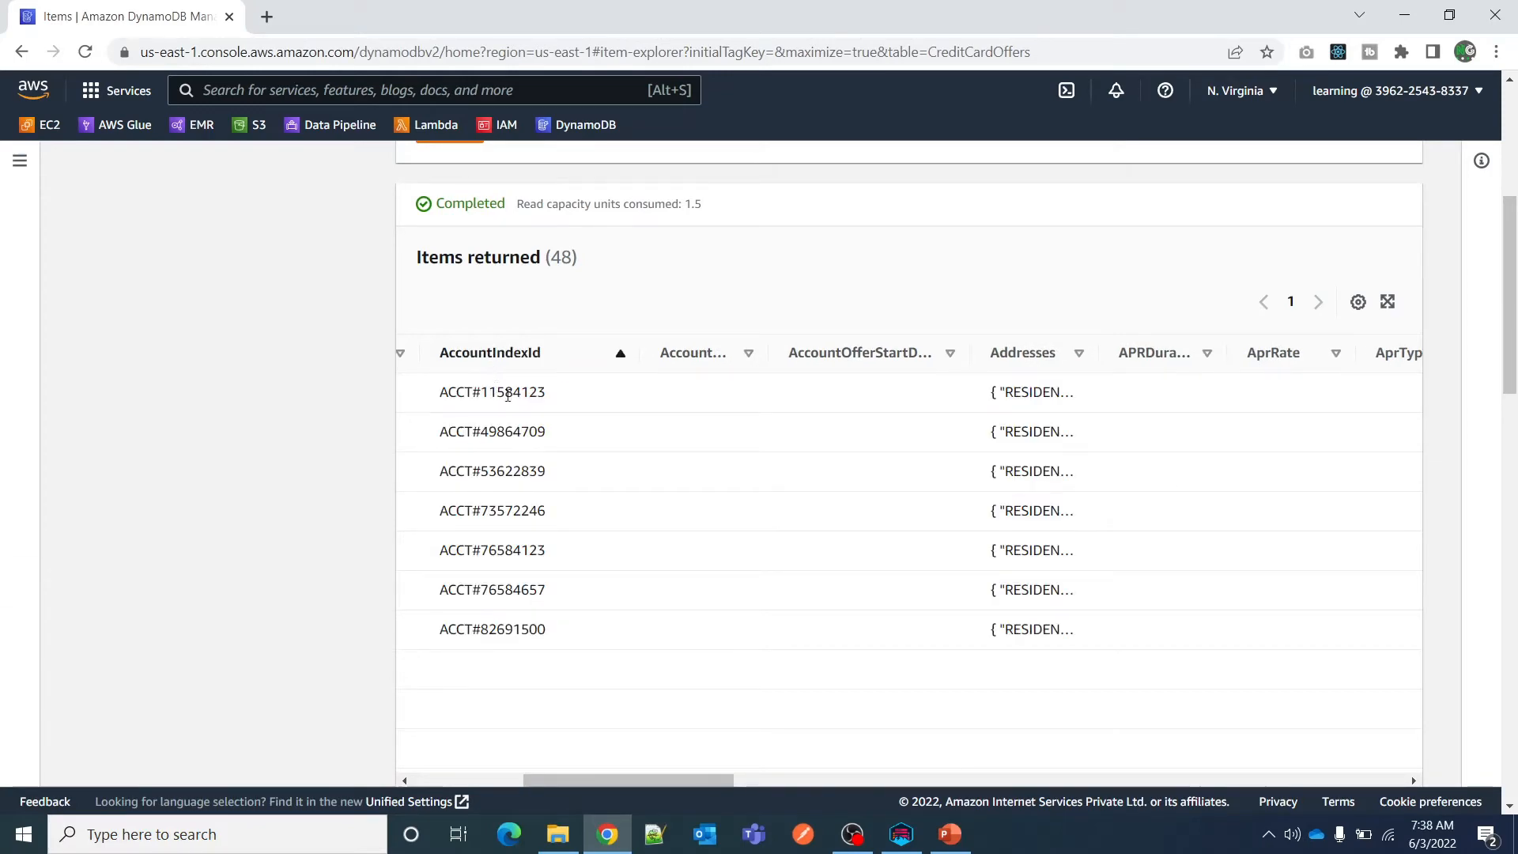
Copy the first AccountIndexId value from the scanned items and query AccountIndex with it as the partition key.
drag(564, 400, 425, 397)
key(ctrl+c)
scroll(645, 460, up, 5)
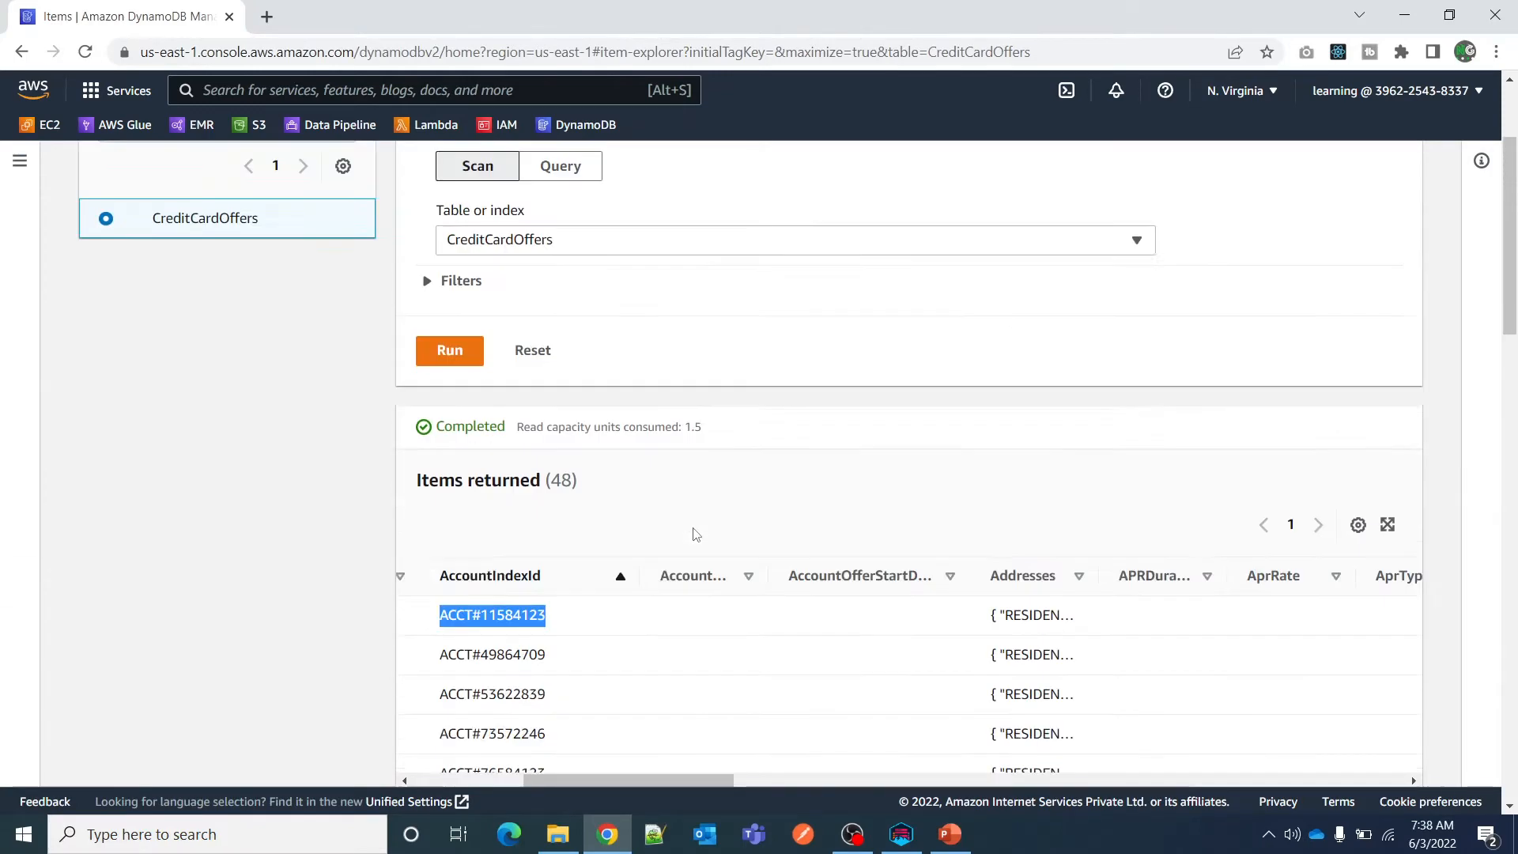
click(520, 433)
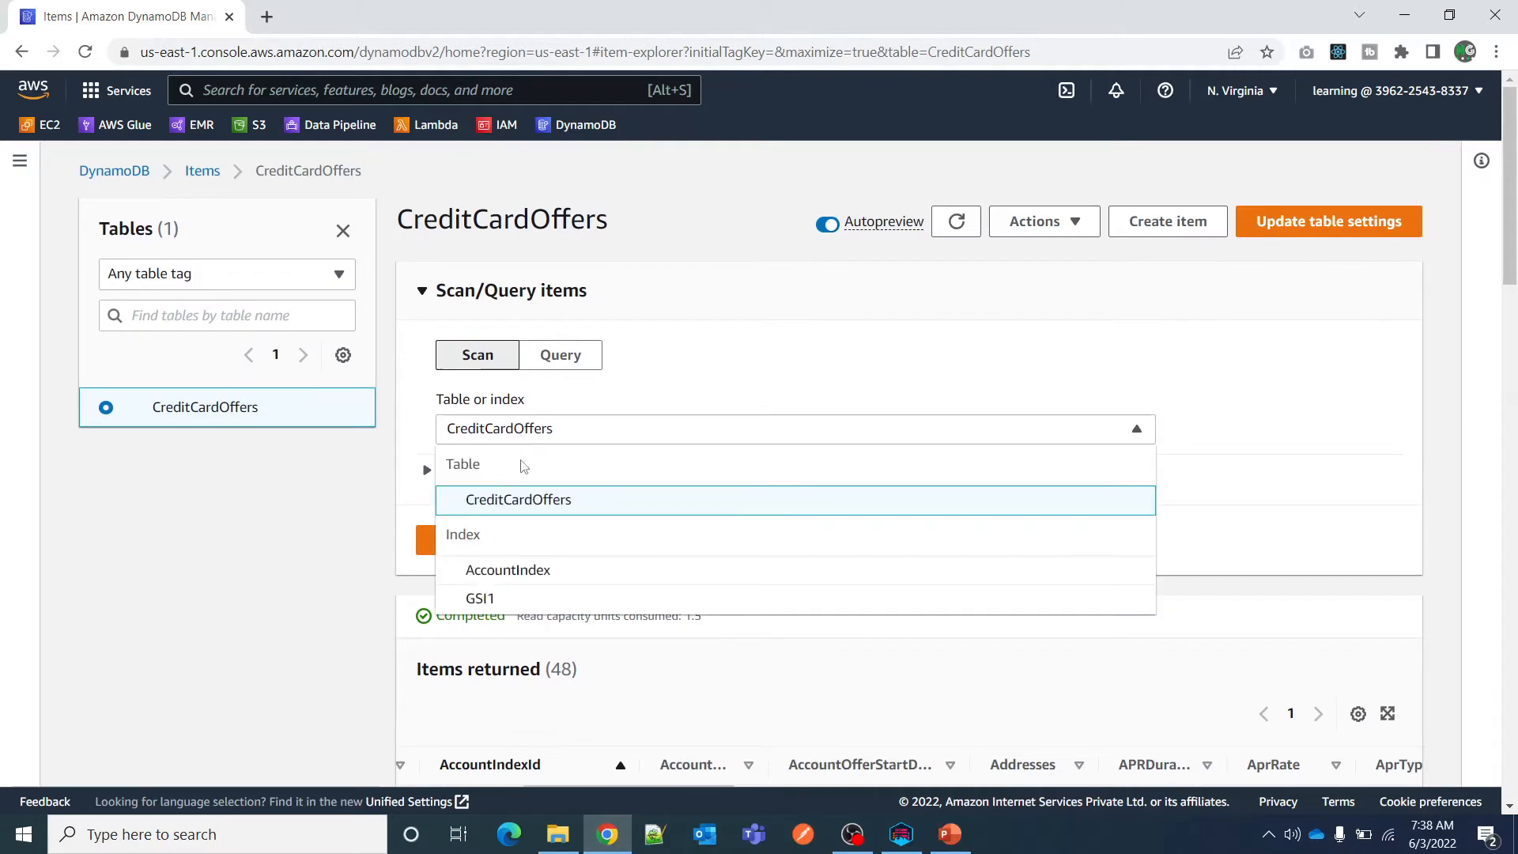
click(526, 570)
click(472, 480)
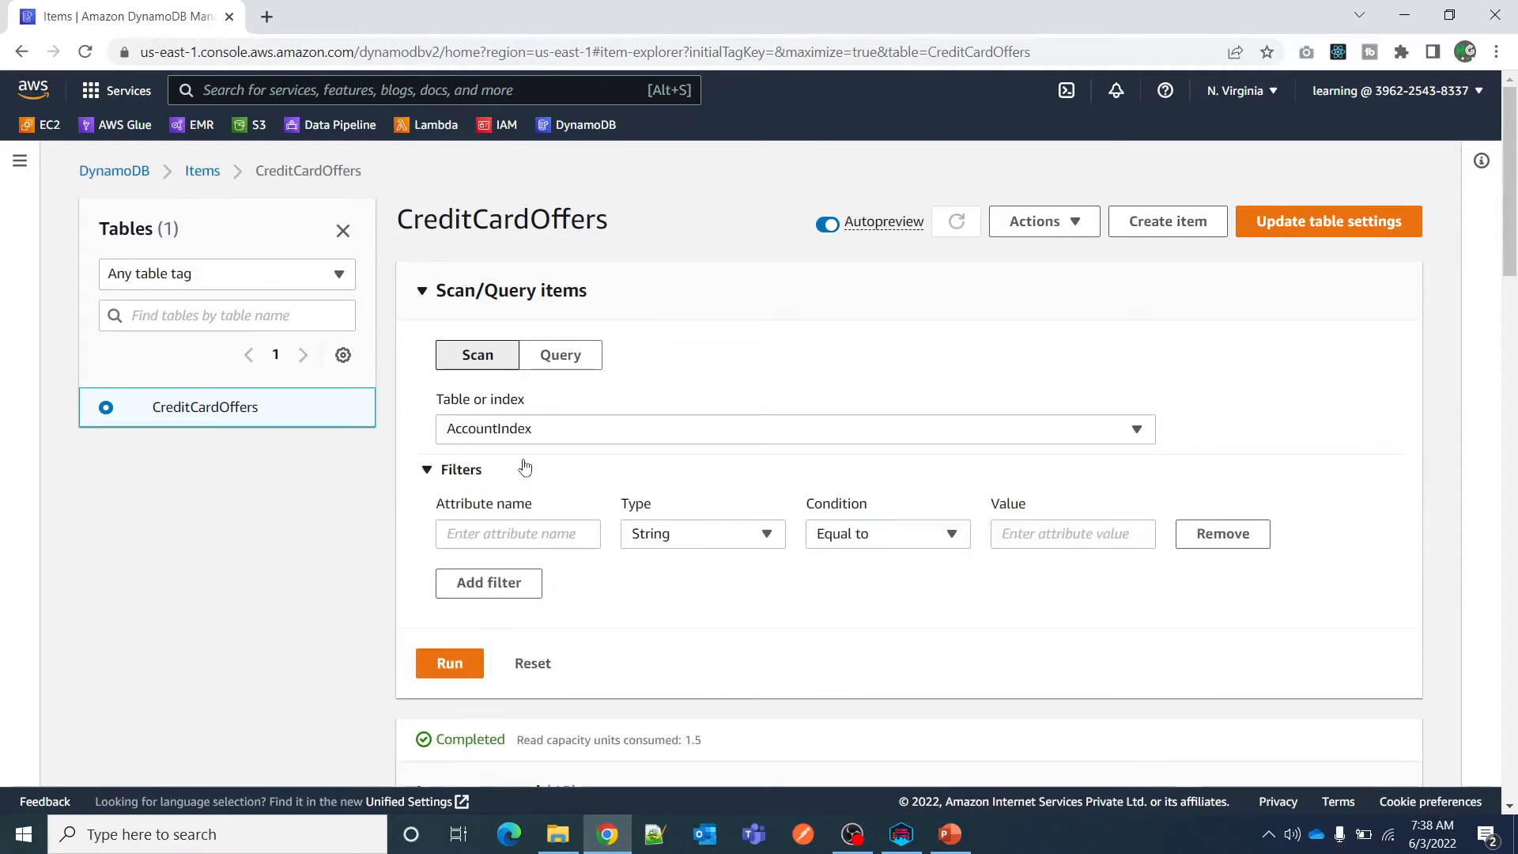
click(535, 433)
click(572, 362)
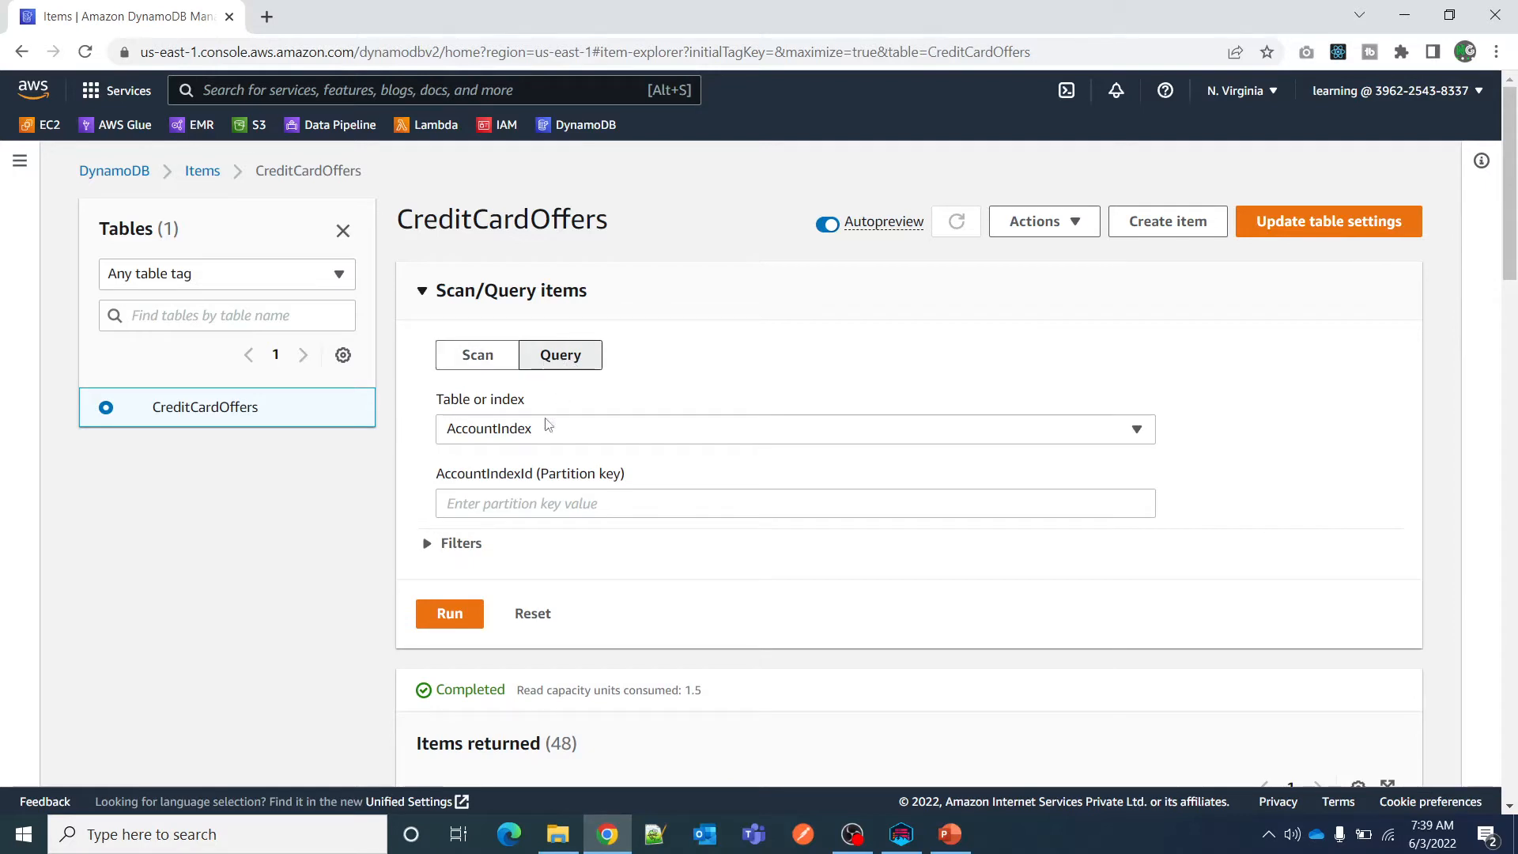
click(499, 501)
key(ctrl+v)
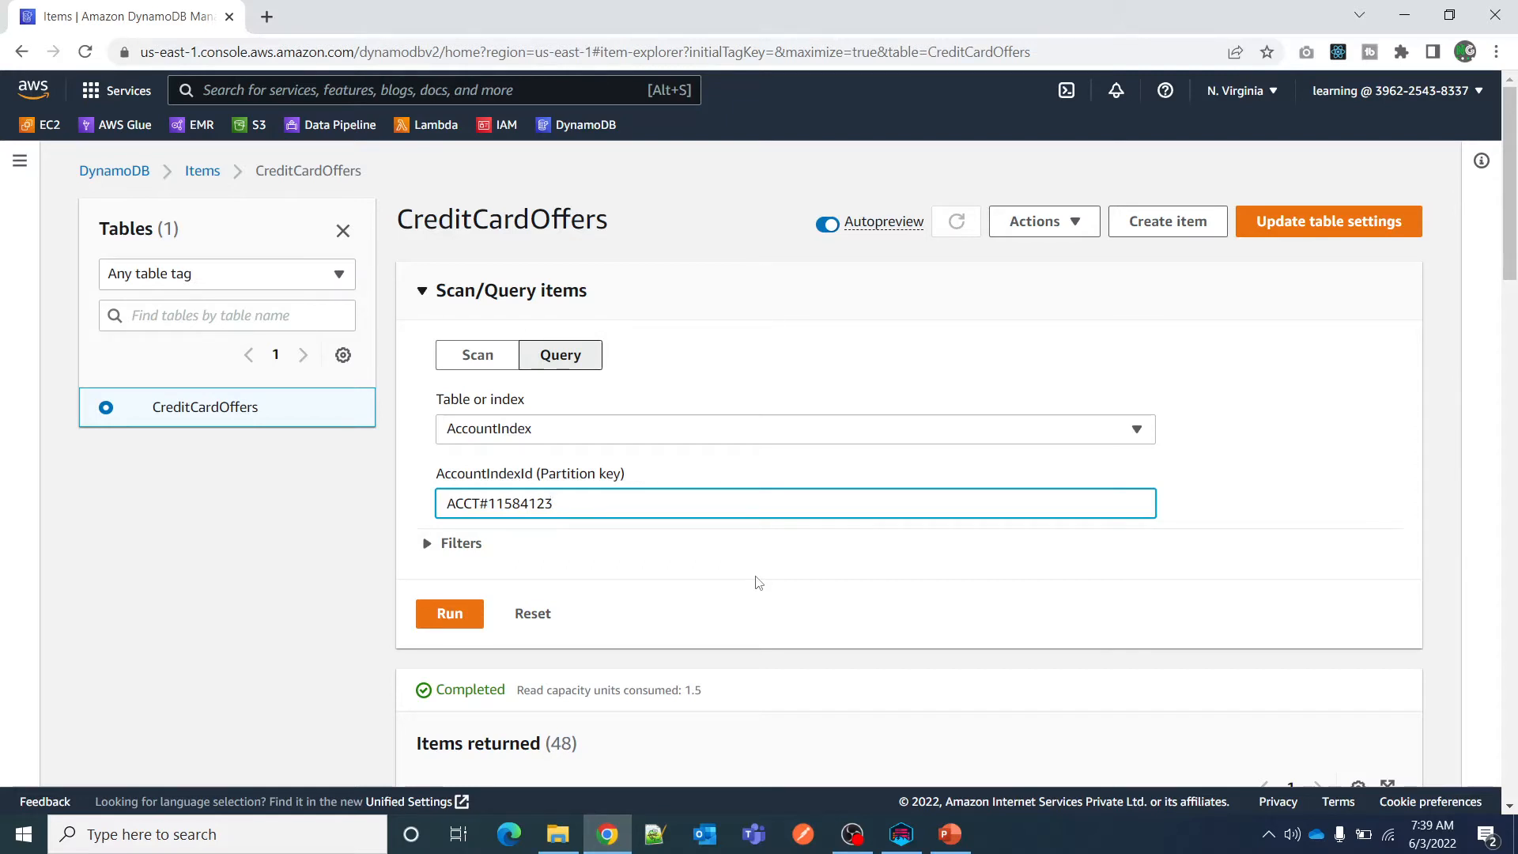
click(449, 614)
scroll(831, 613, down, 2)
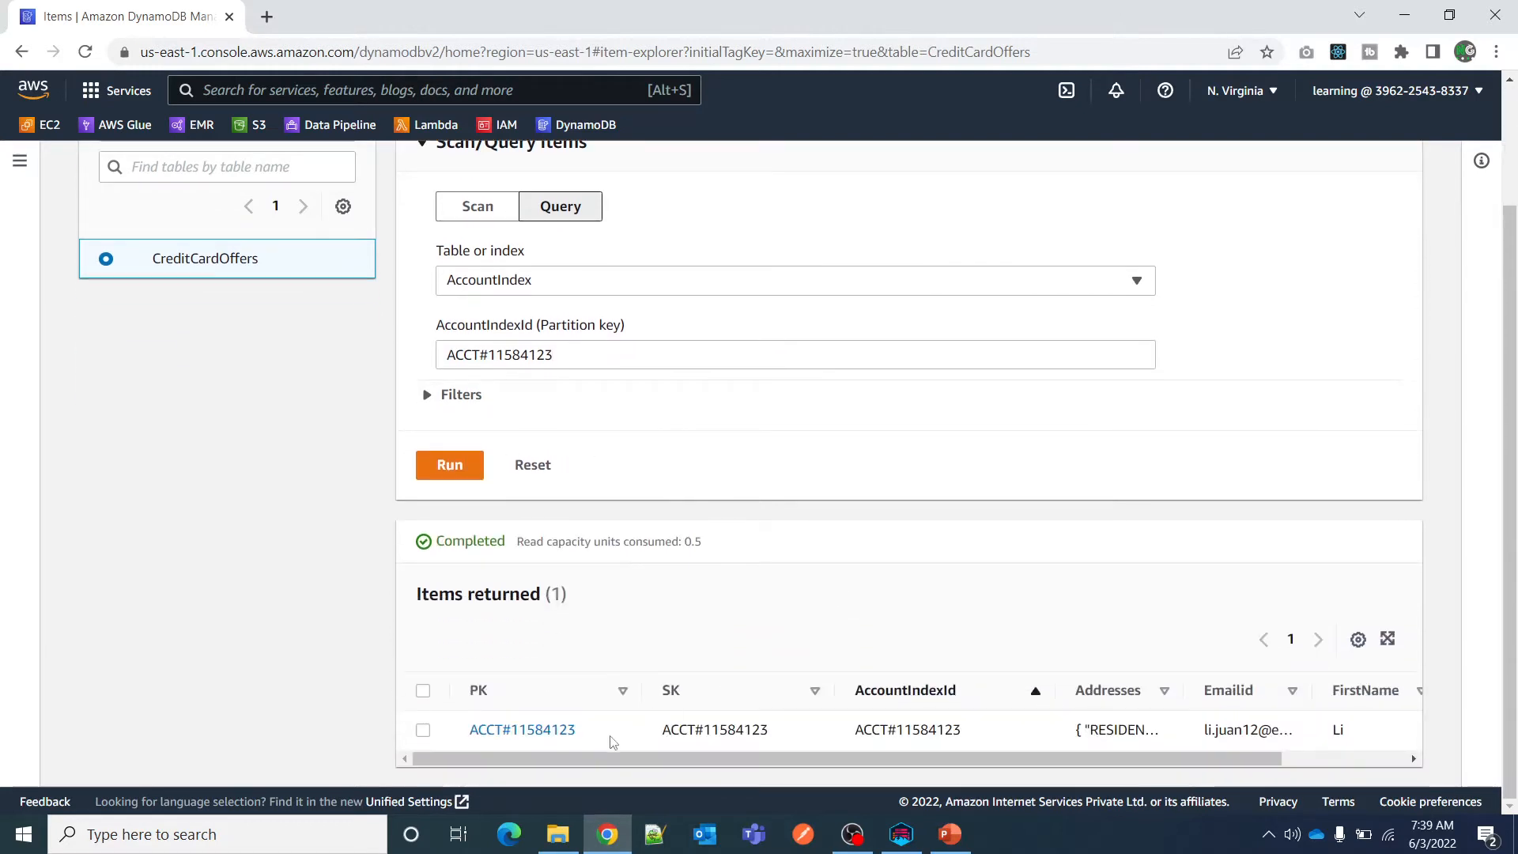
scroll(545, 508, up, 2)
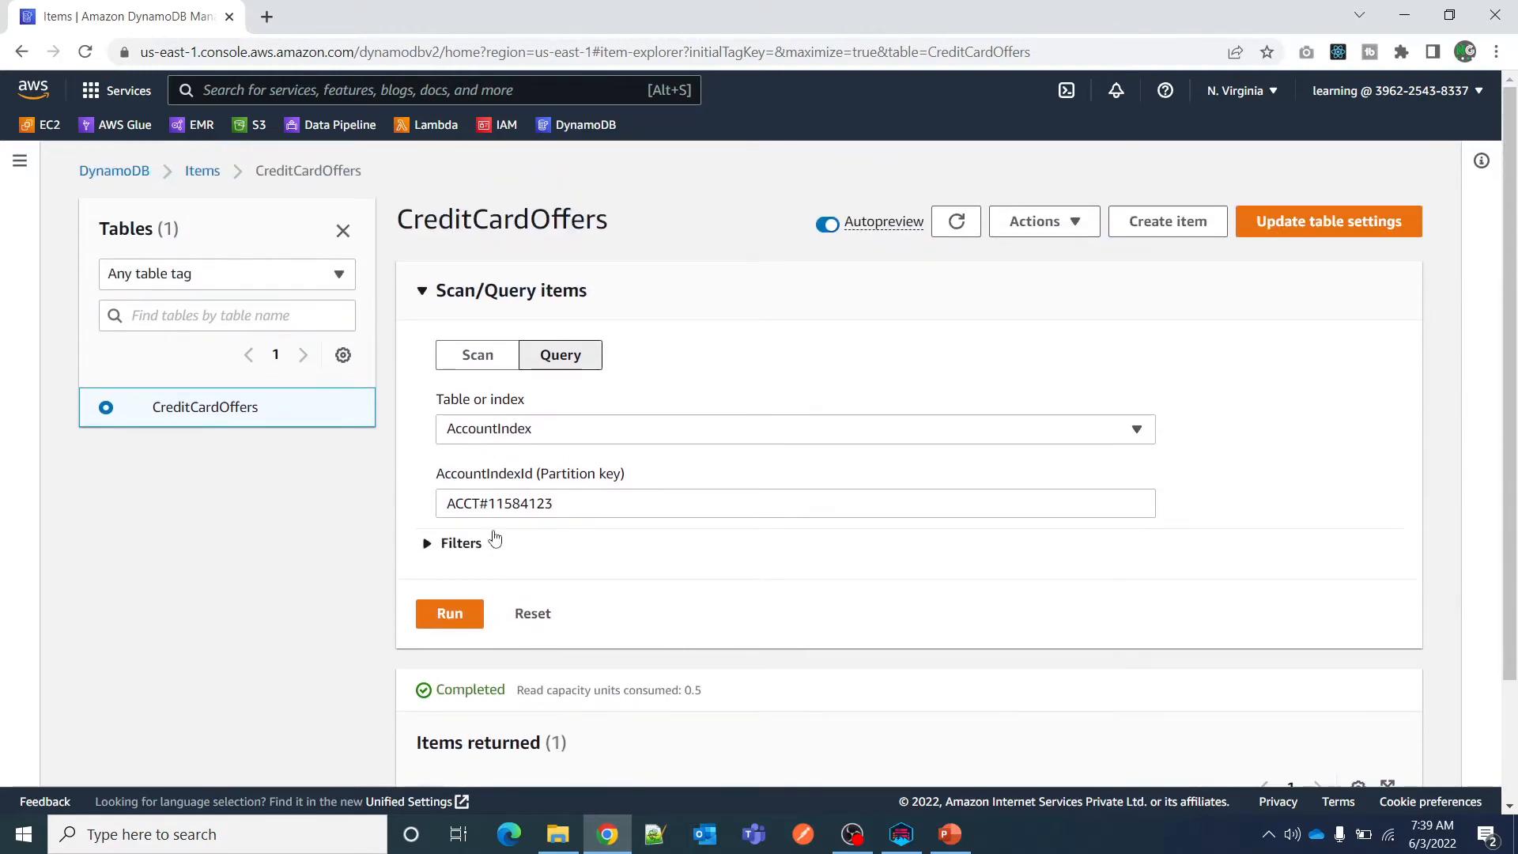
scroll(501, 542, down, 2)
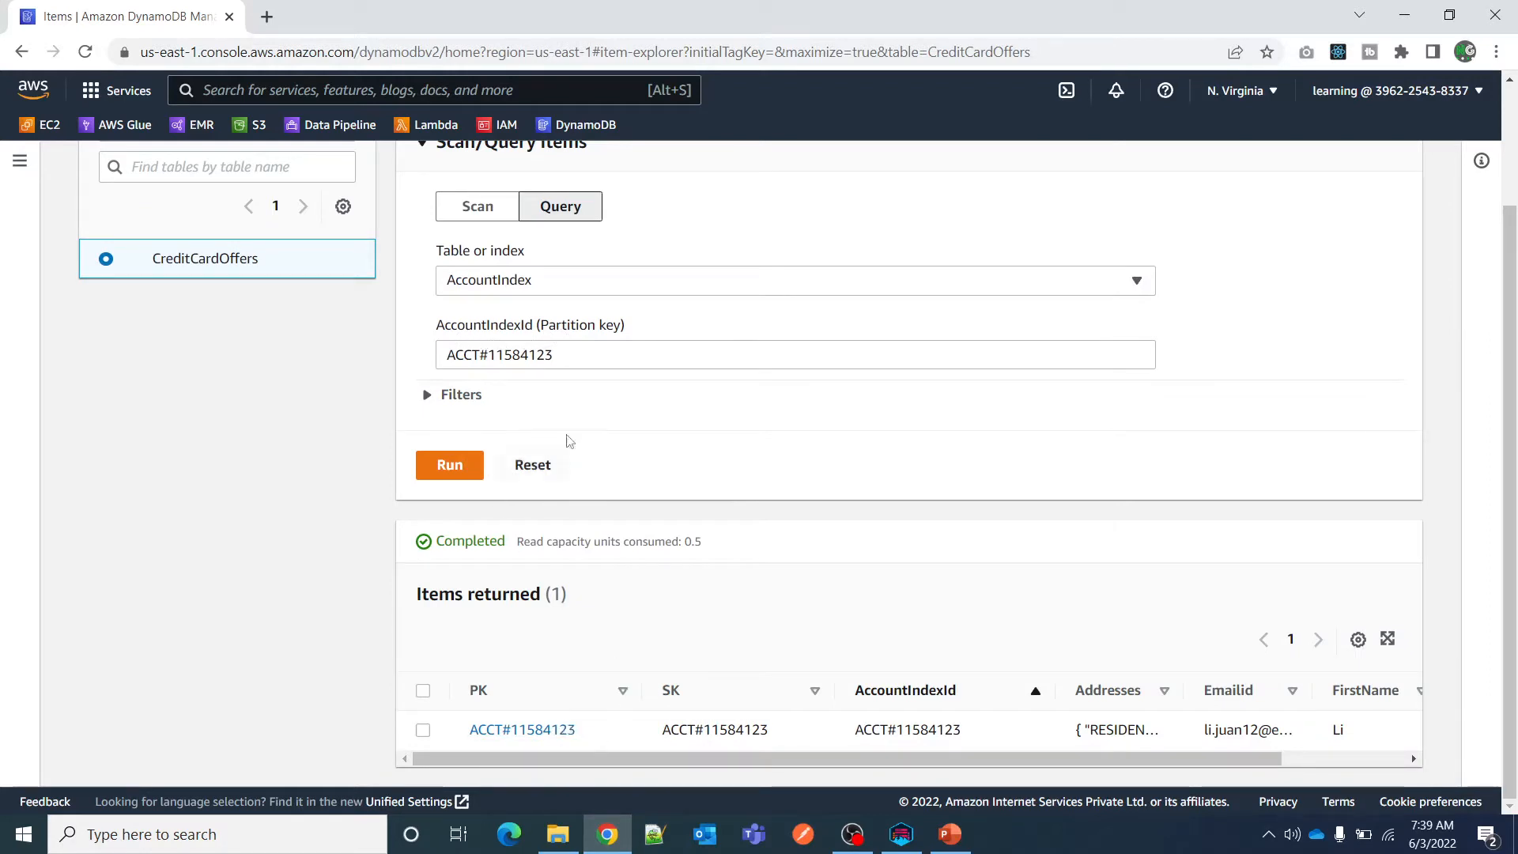
Target the GSI1 index with the query and enter OFR+!23 as its partition key.
click(562, 278)
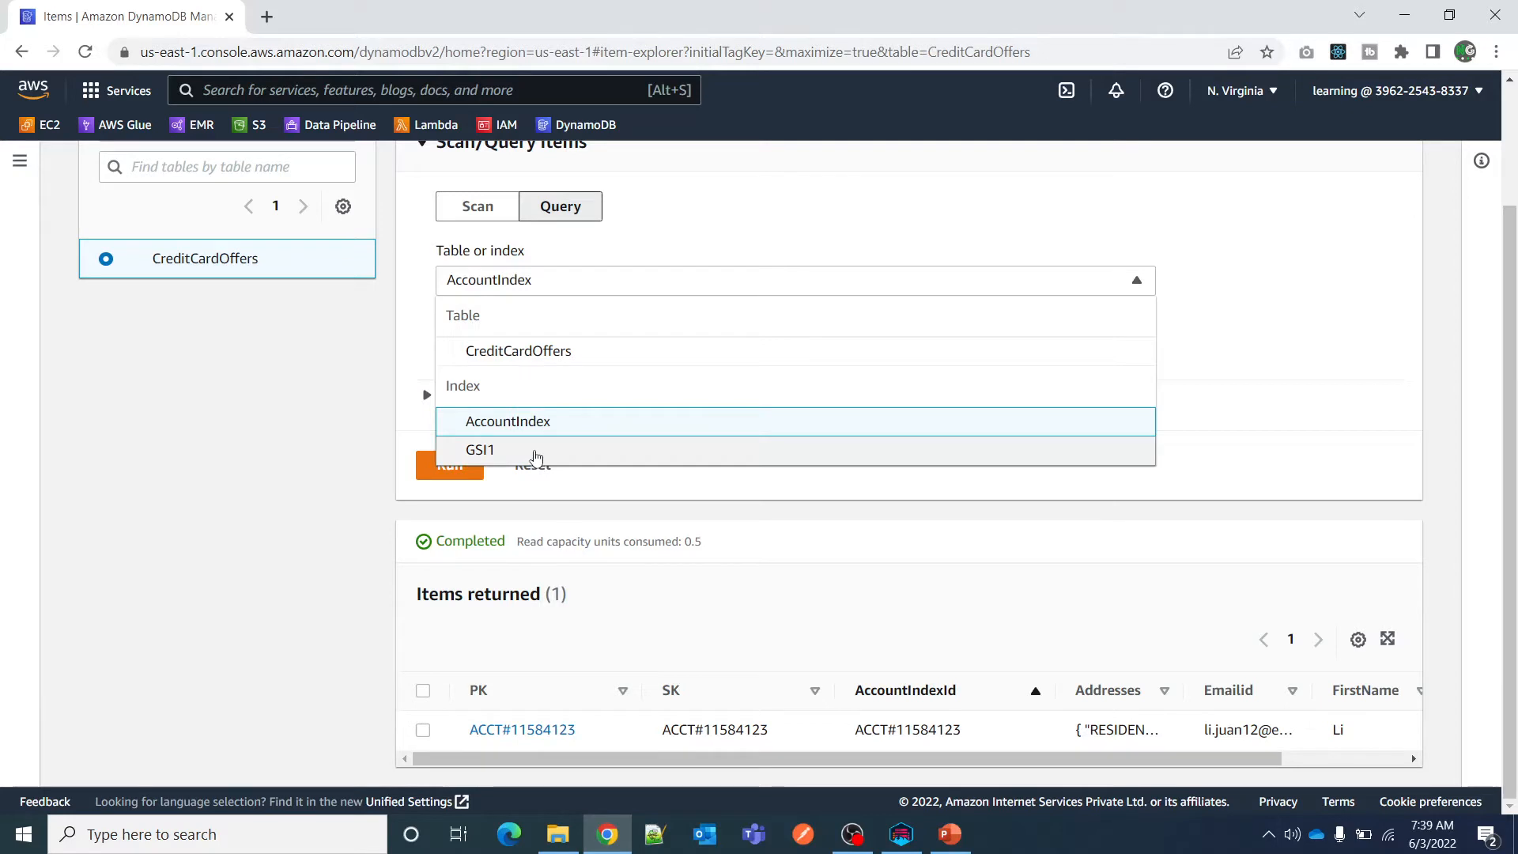
click(537, 452)
click(546, 362)
scroll(620, 508, down, 1)
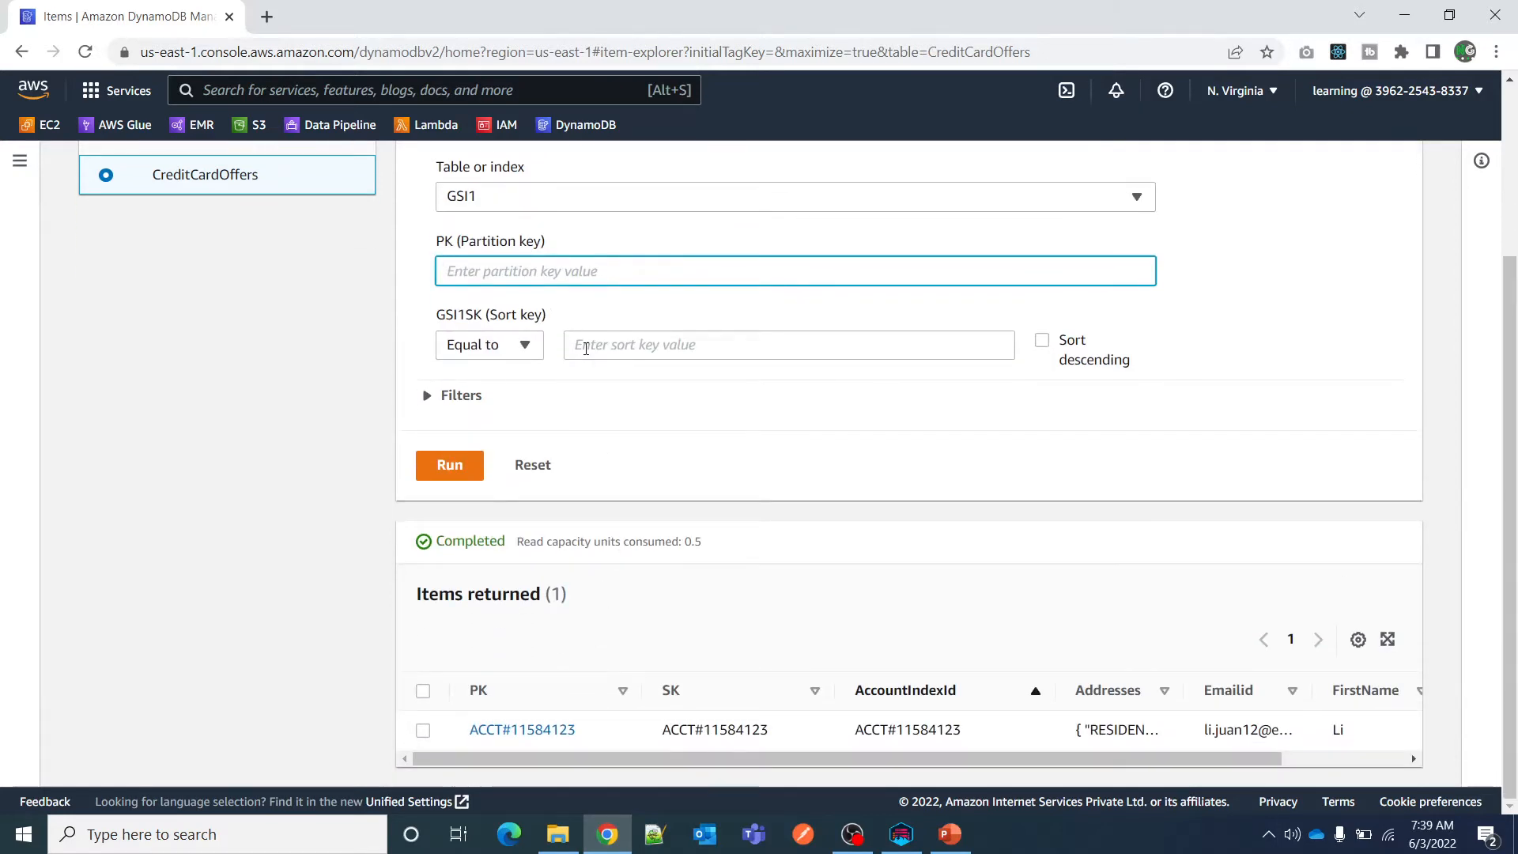
text(OFR+!23)
Switch to NoSQL Workbench, visualize the CreditCardOffers table and copy the first account's partition key.
click(902, 834)
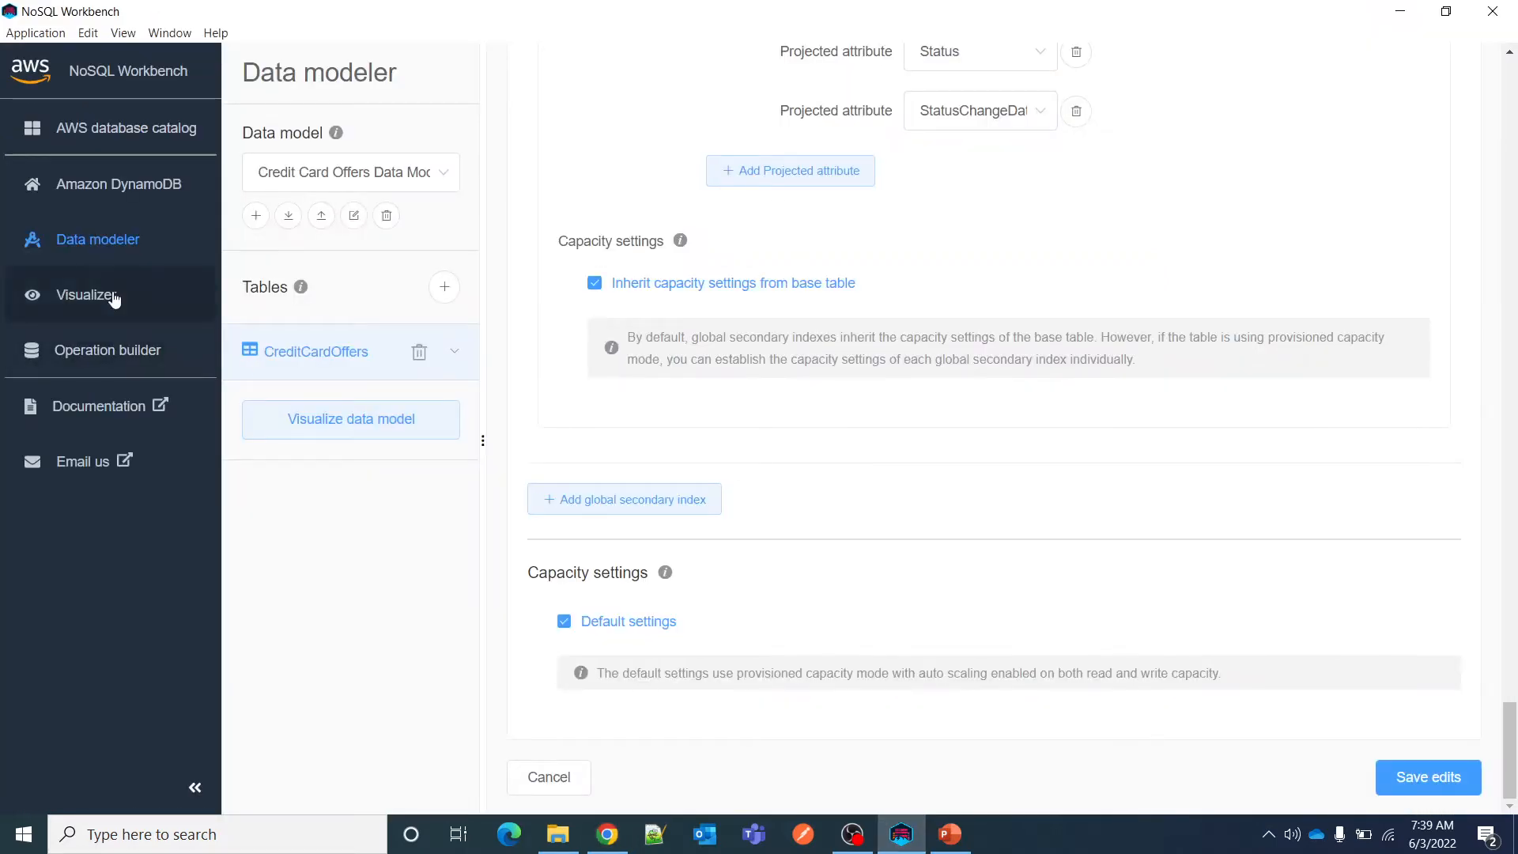
click(113, 297)
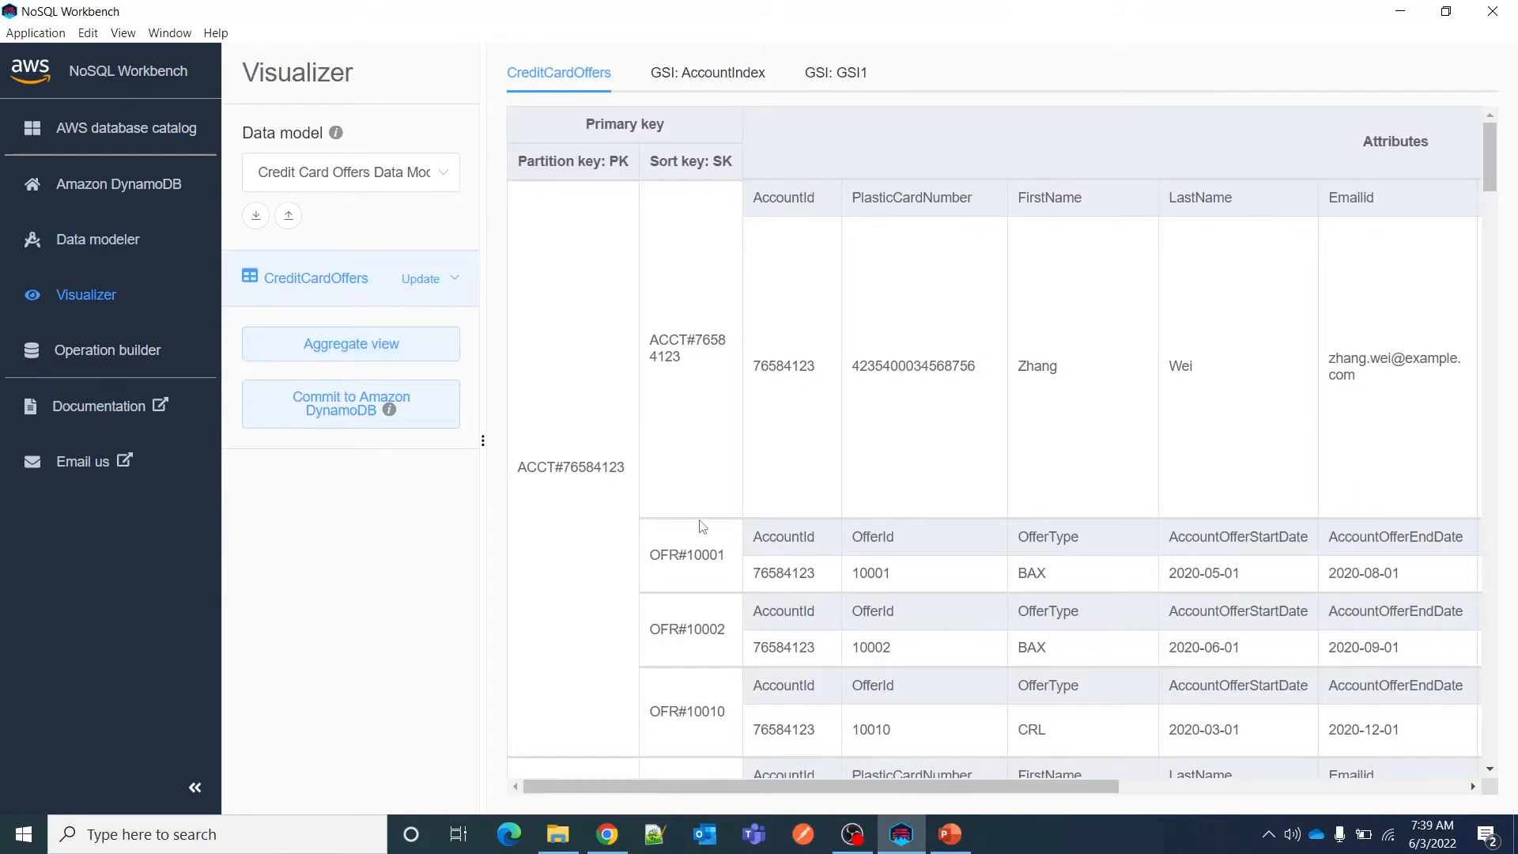
drag(624, 470, 515, 470)
key(ctrl+c)
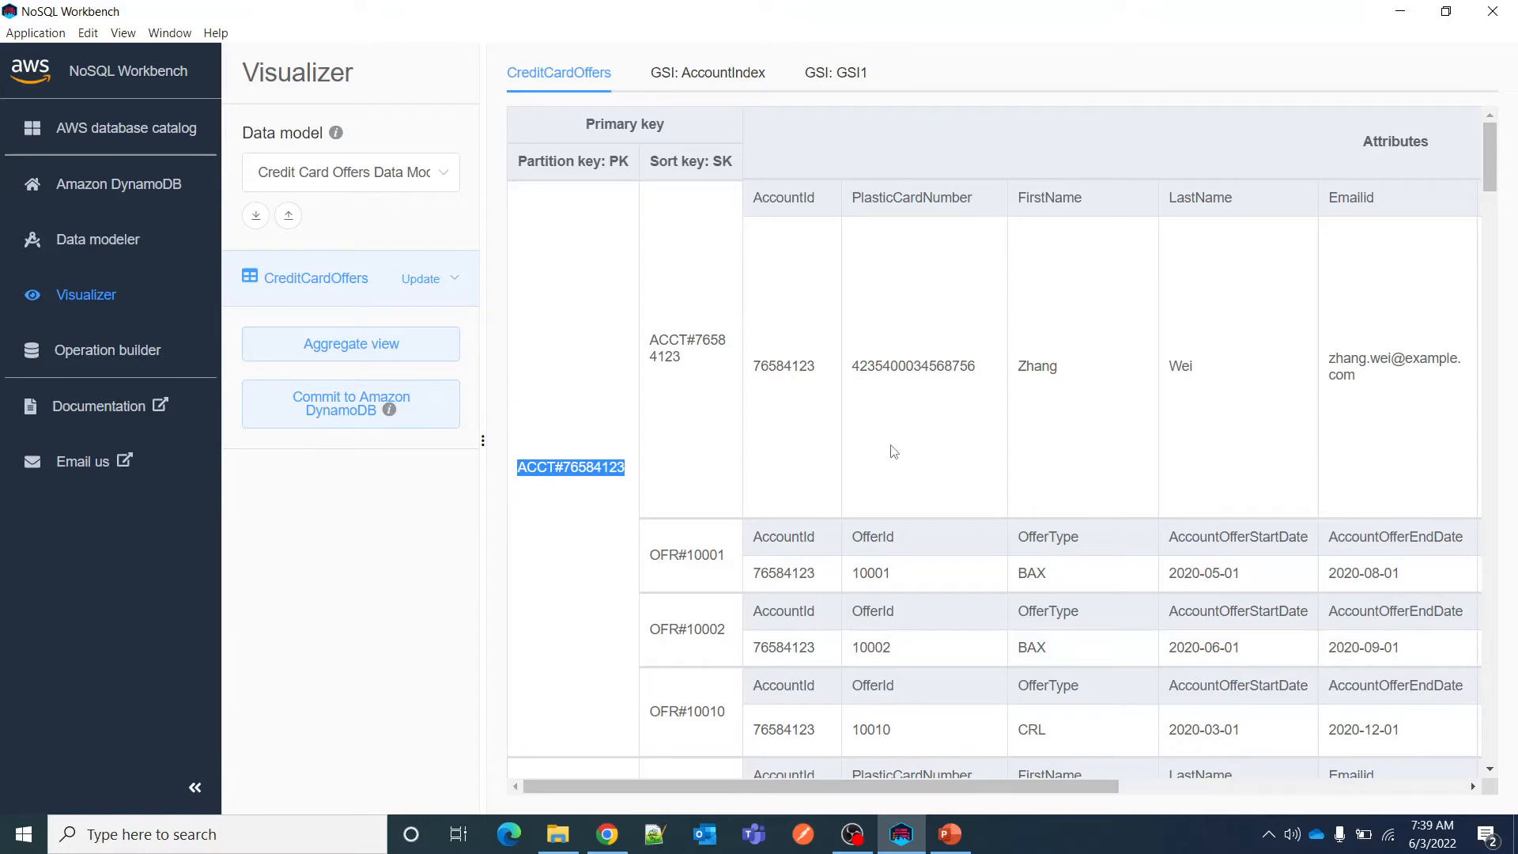
scroll(893, 454, down, 15)
Back in the DynamoDB console, replace the GSI1 partition key with the copied account key and run the query.
key(alt+Tab)
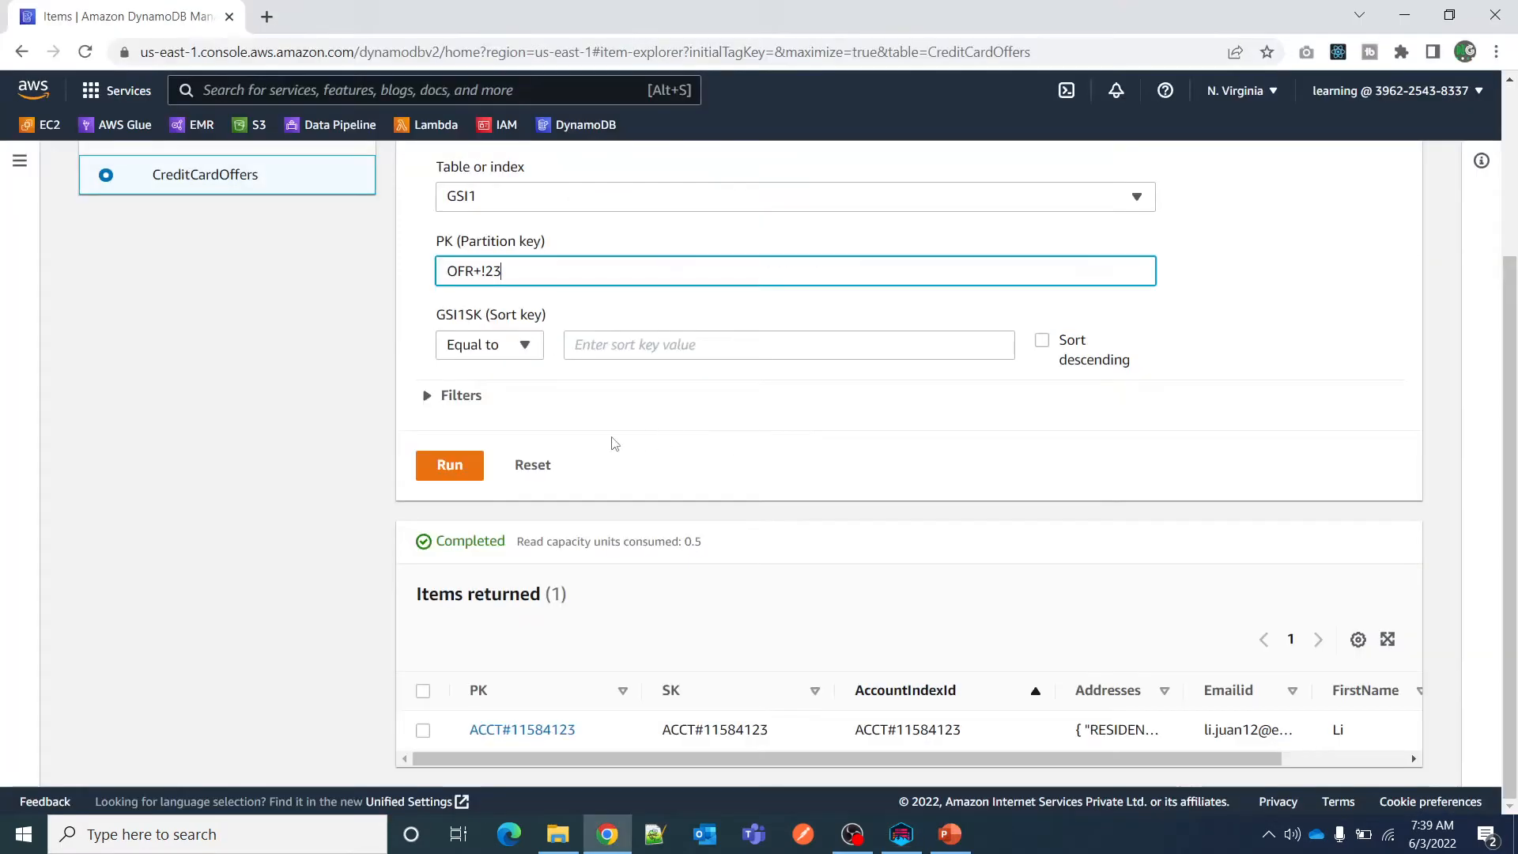
drag(631, 278, 236, 295)
key(ctrl+v)
click(462, 468)
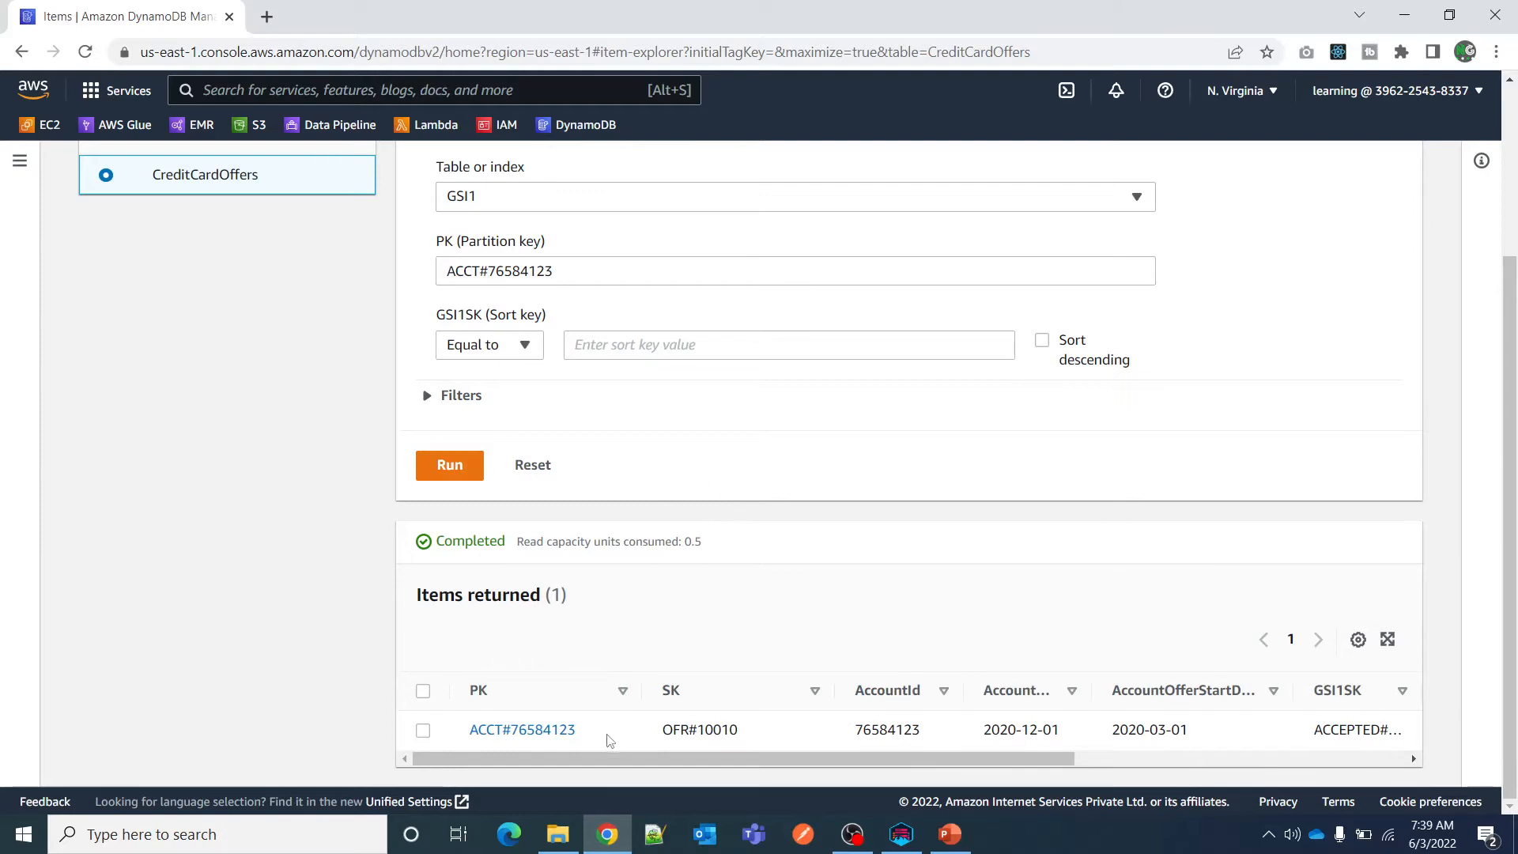
Open the index list in the CreditCardOffers table settings, collapse the tables list and select AccountIndex.
scroll(765, 613, up, 3)
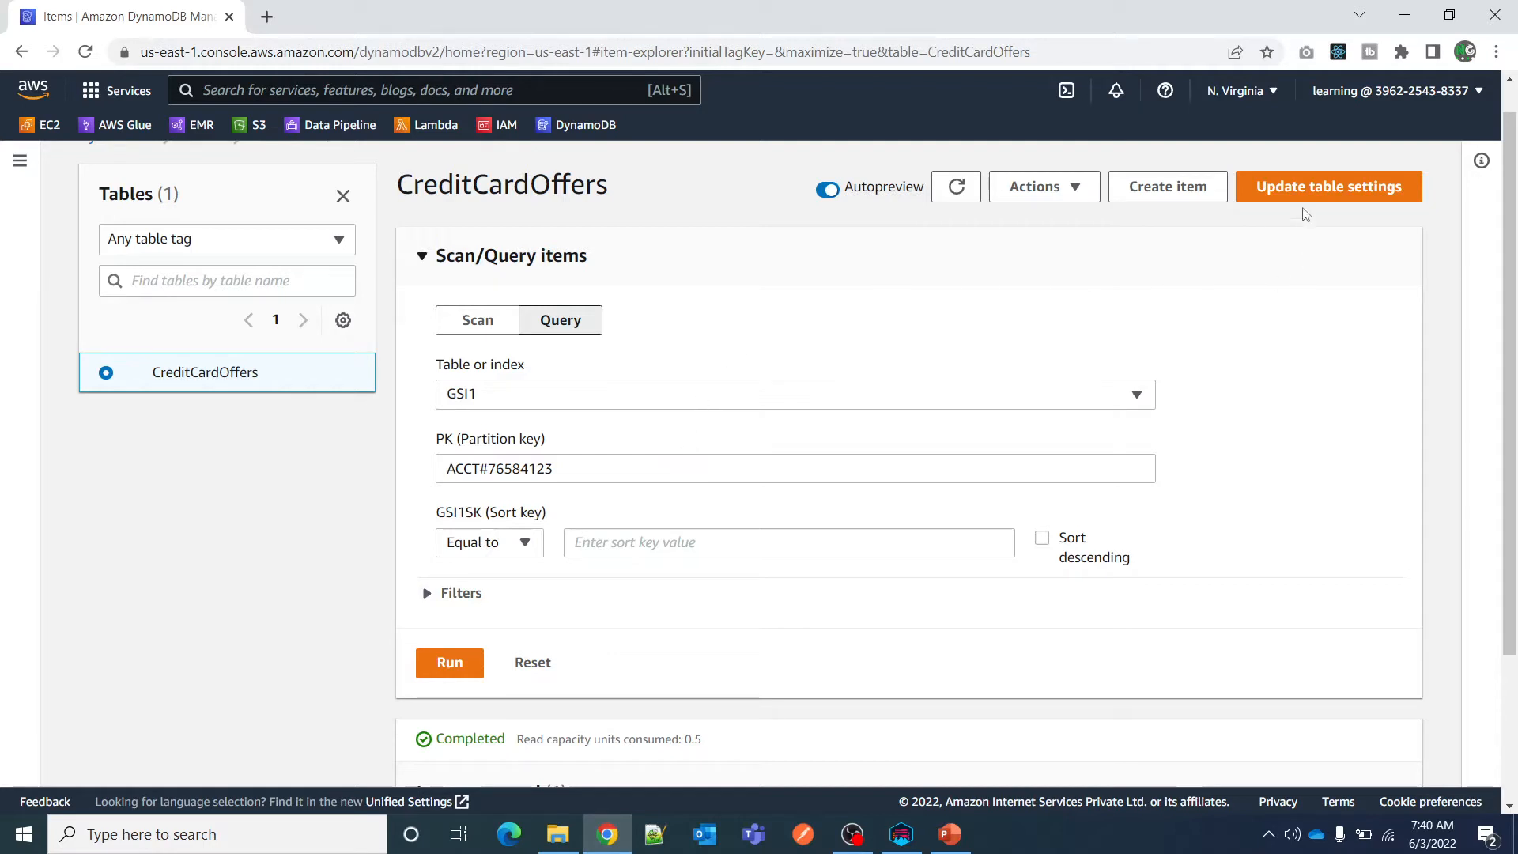
click(1327, 190)
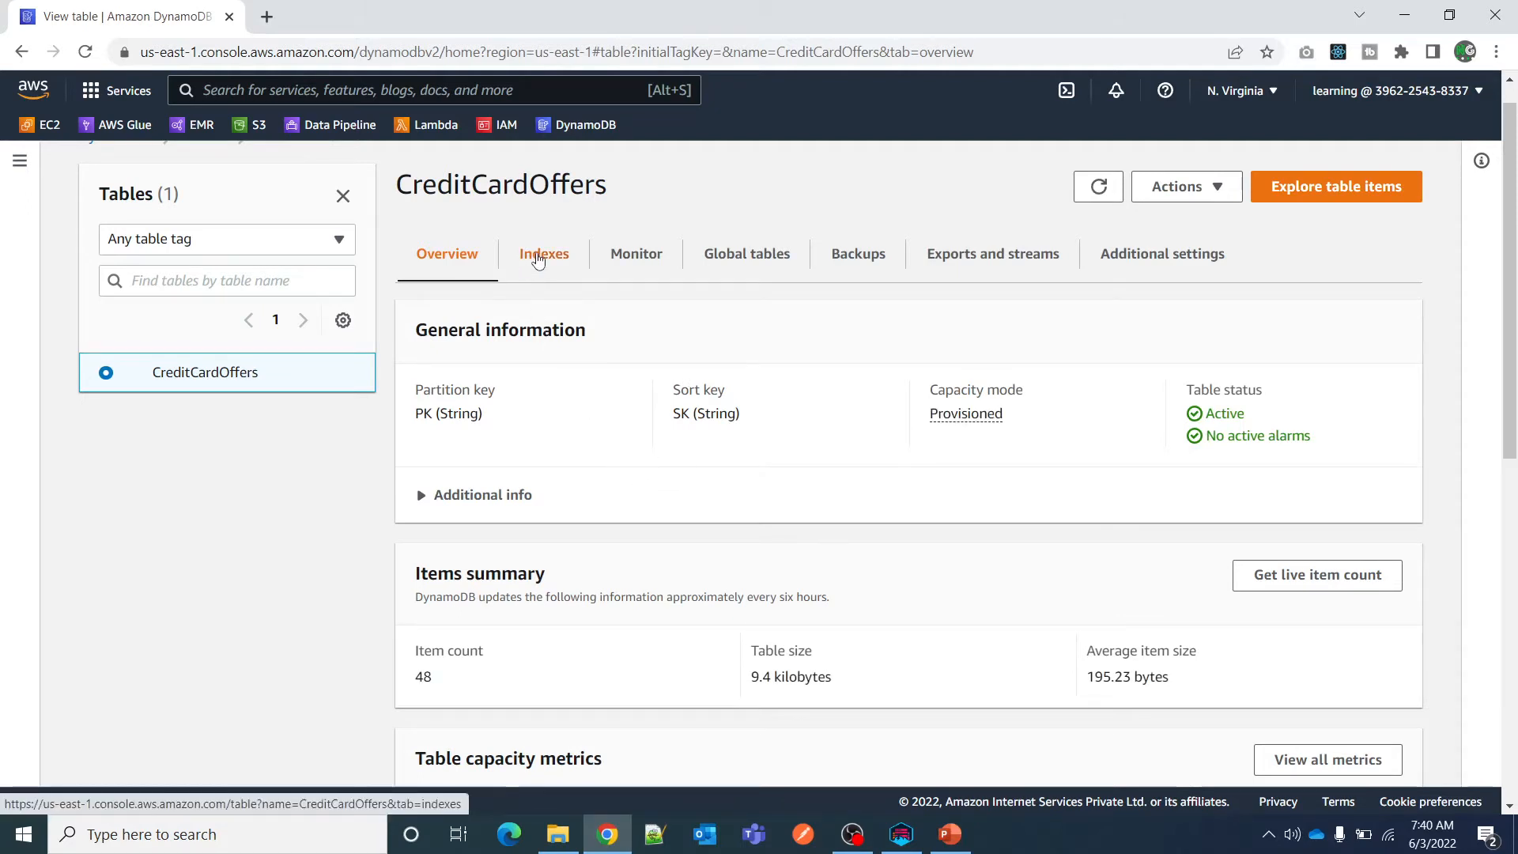
click(535, 257)
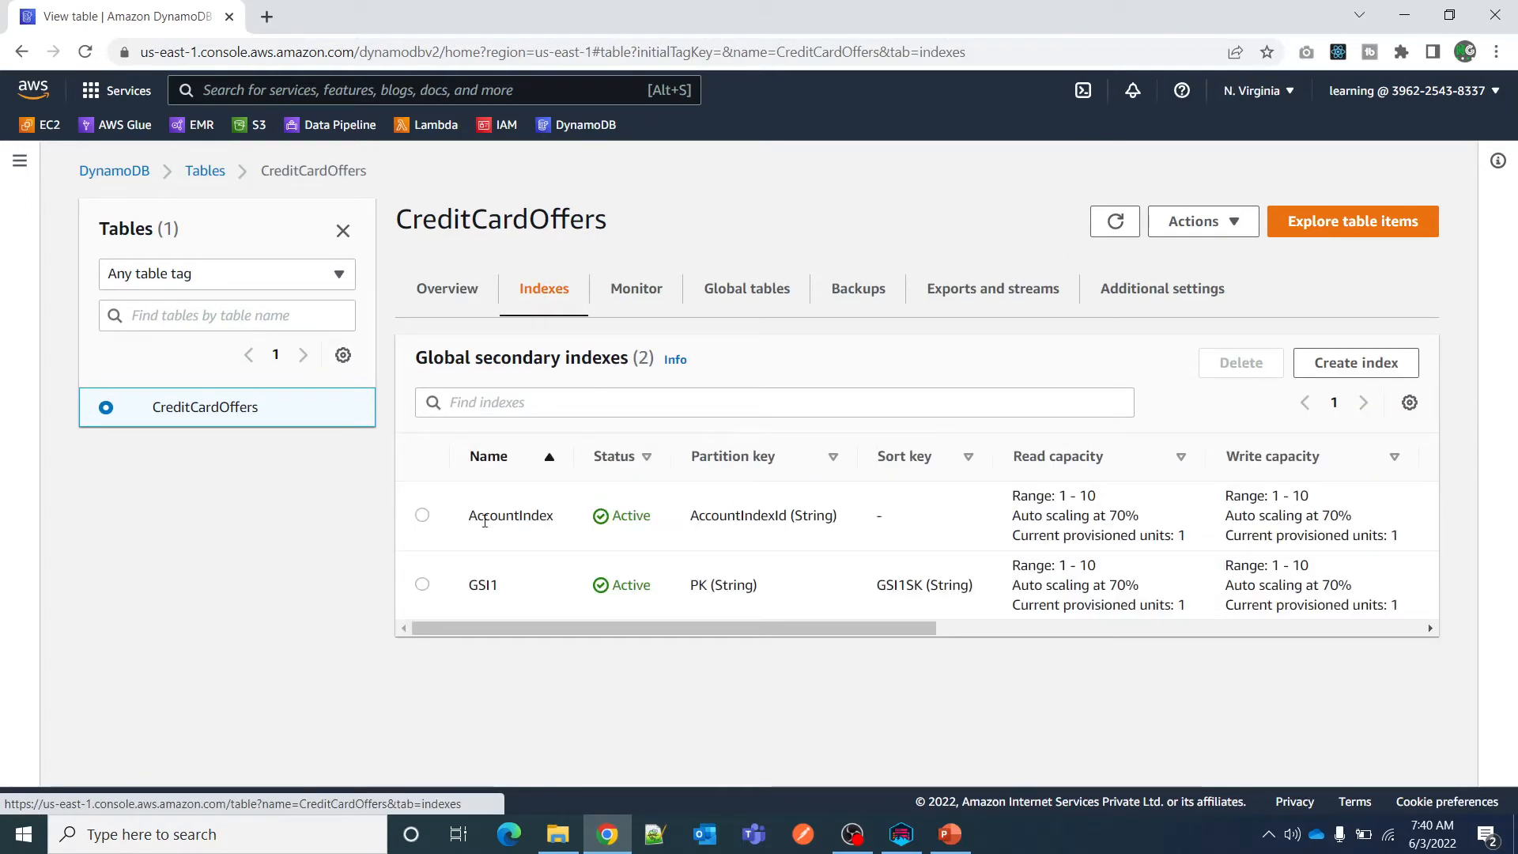
click(343, 230)
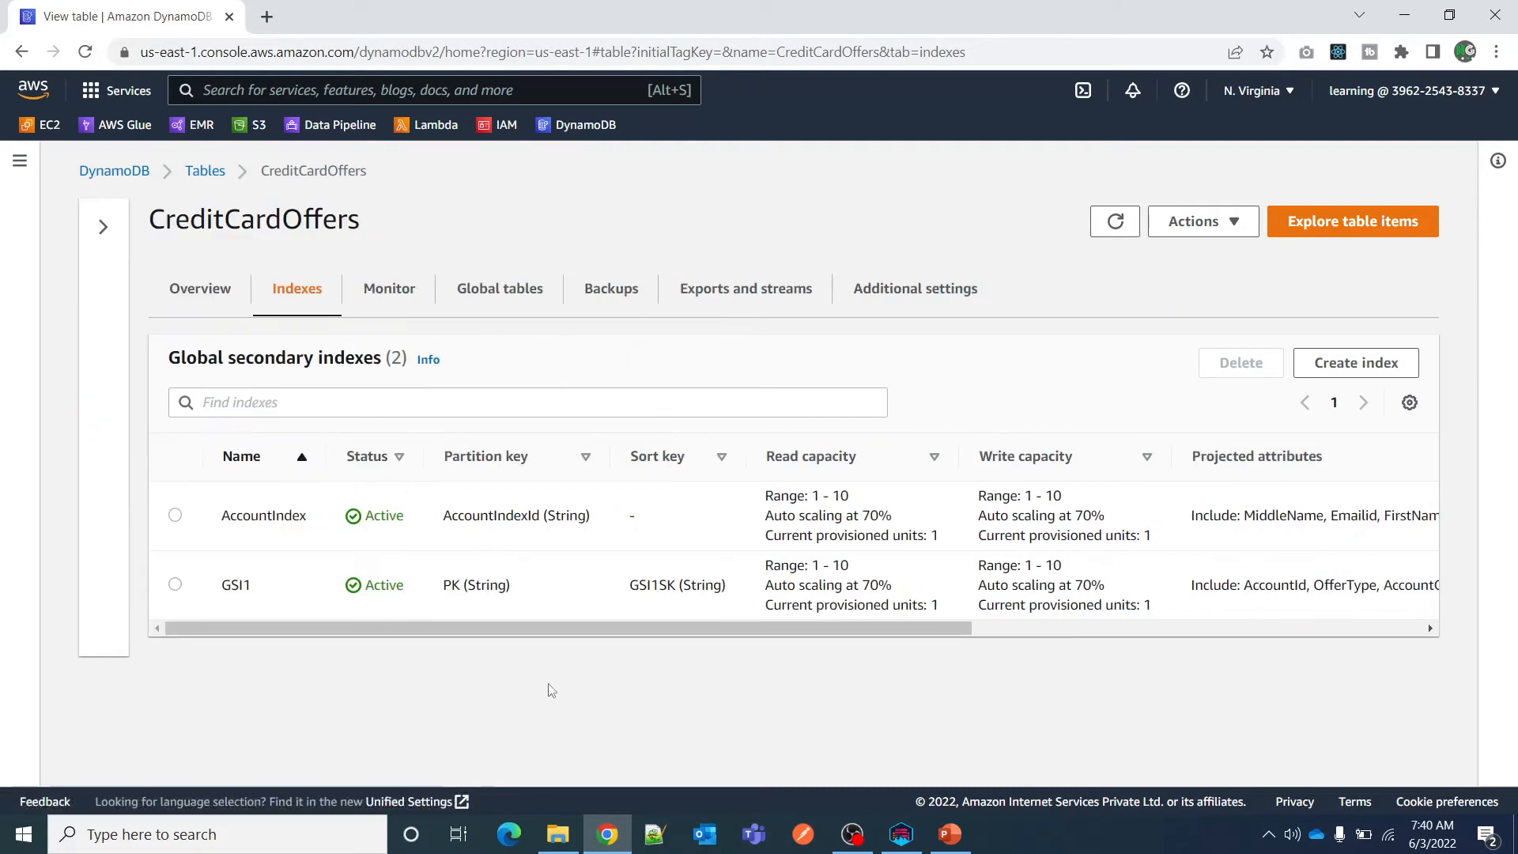
click(505, 543)
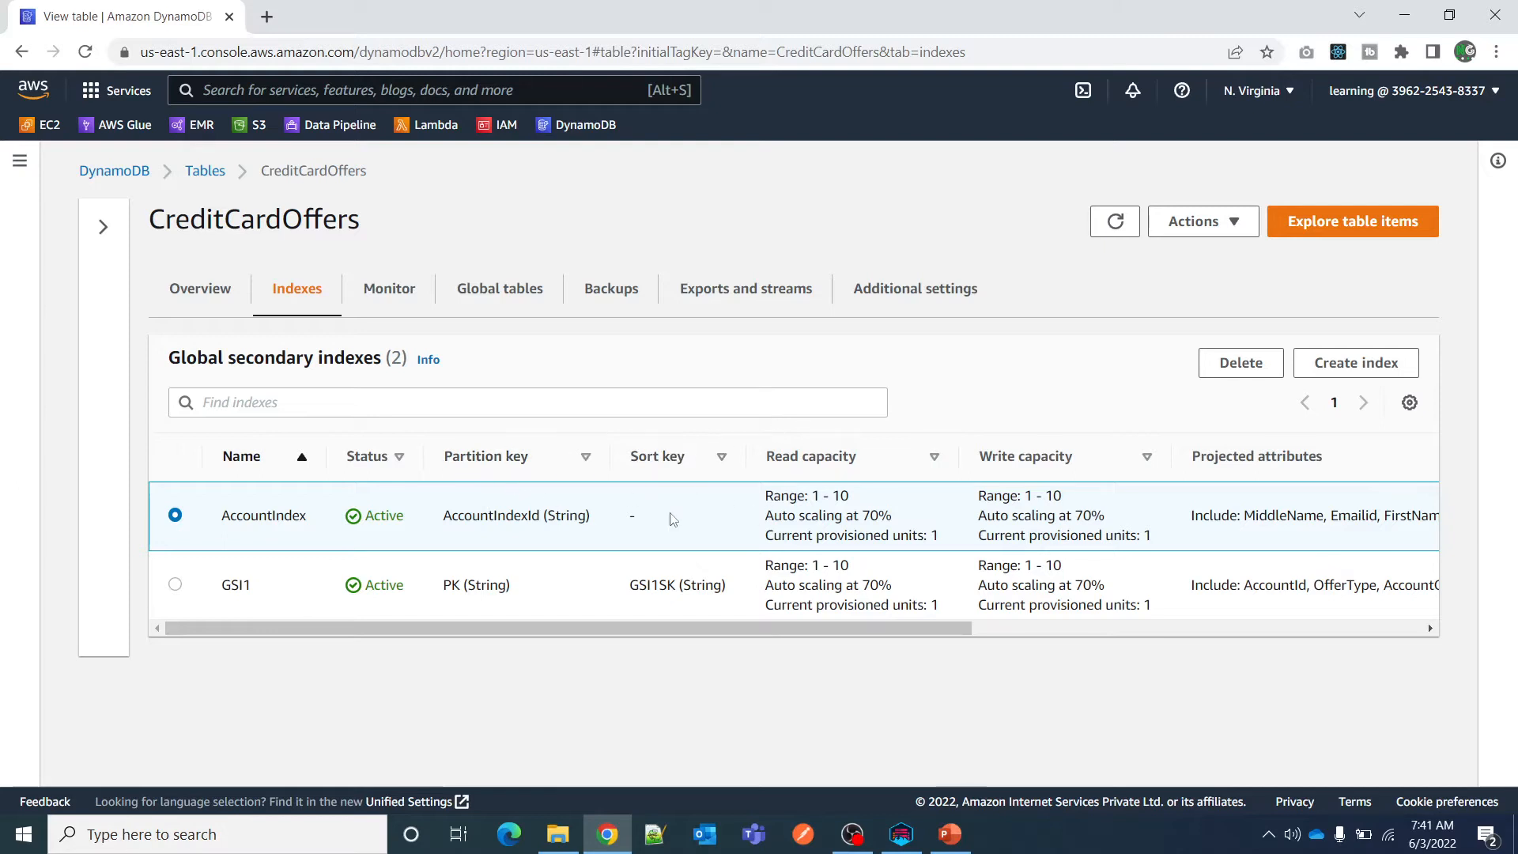
Examine AccountIndex's partition key and its read capacity range, auto scaling target and provisioned units.
double_click(484, 516)
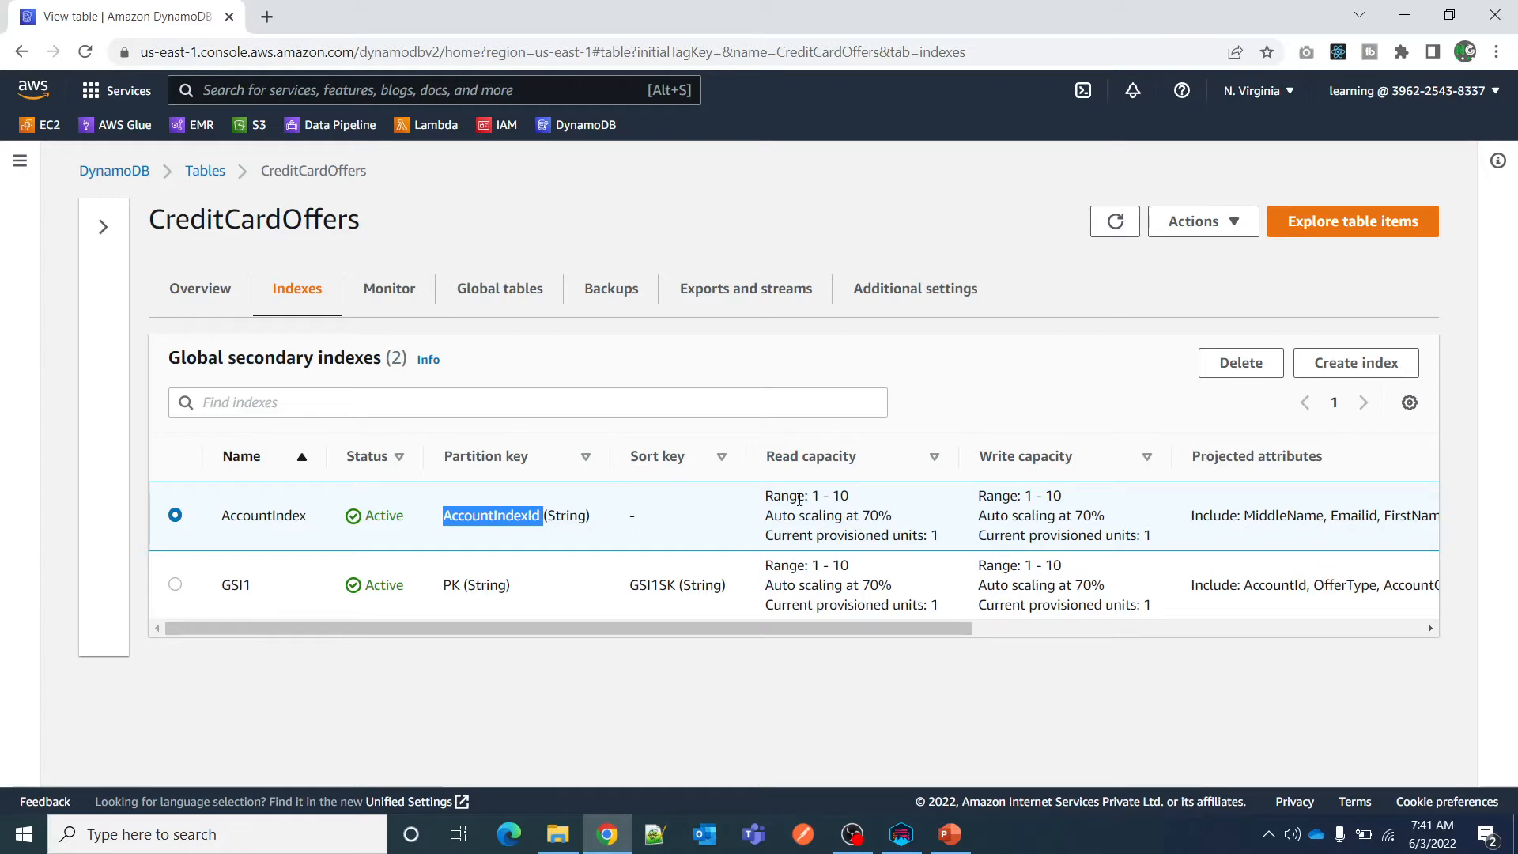
drag(757, 499, 946, 551)
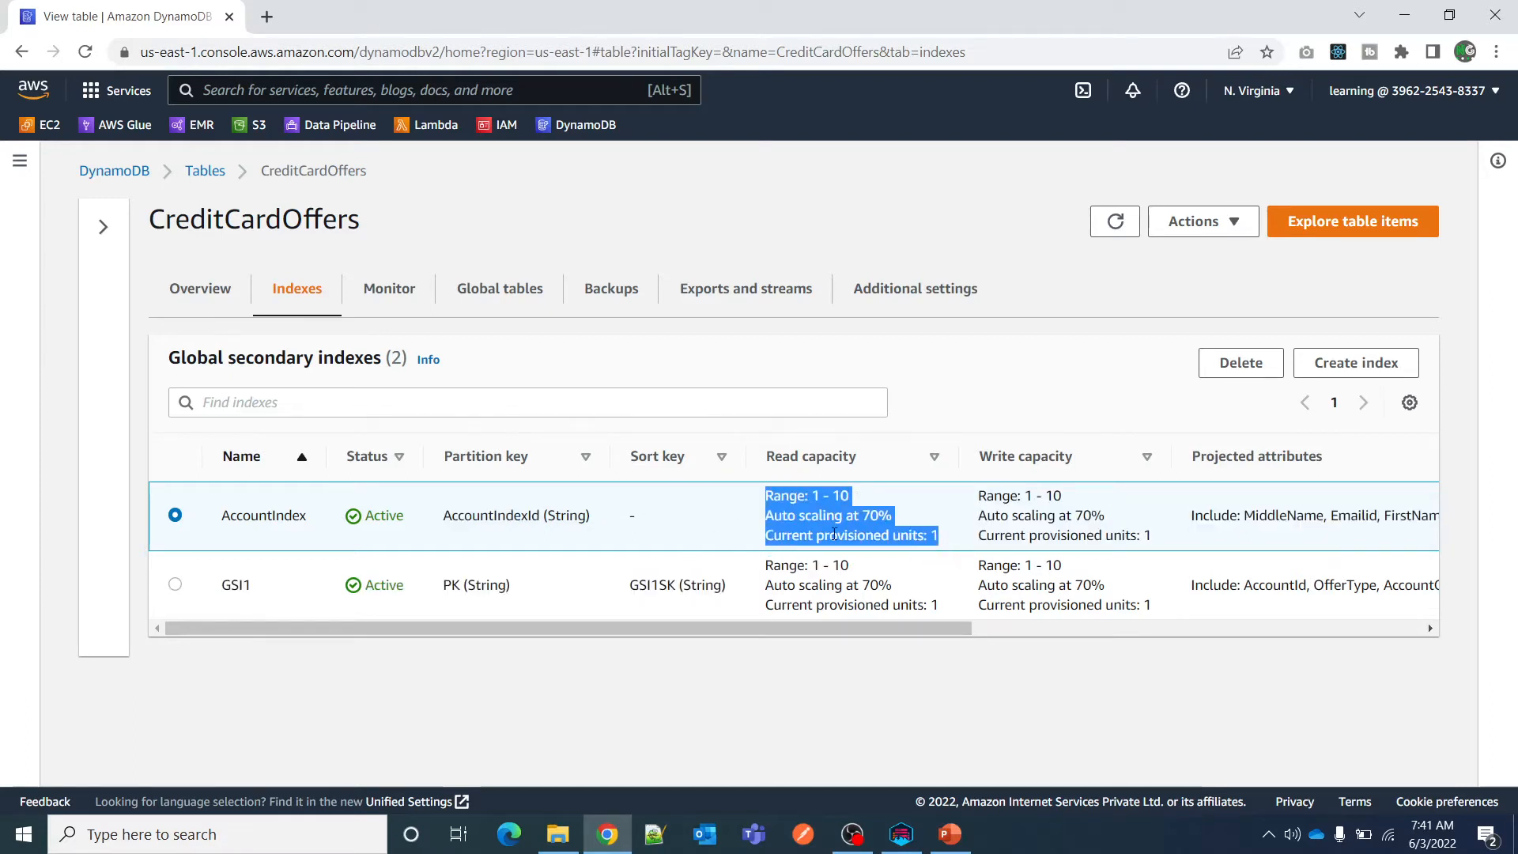
click(753, 509)
drag(766, 495, 887, 499)
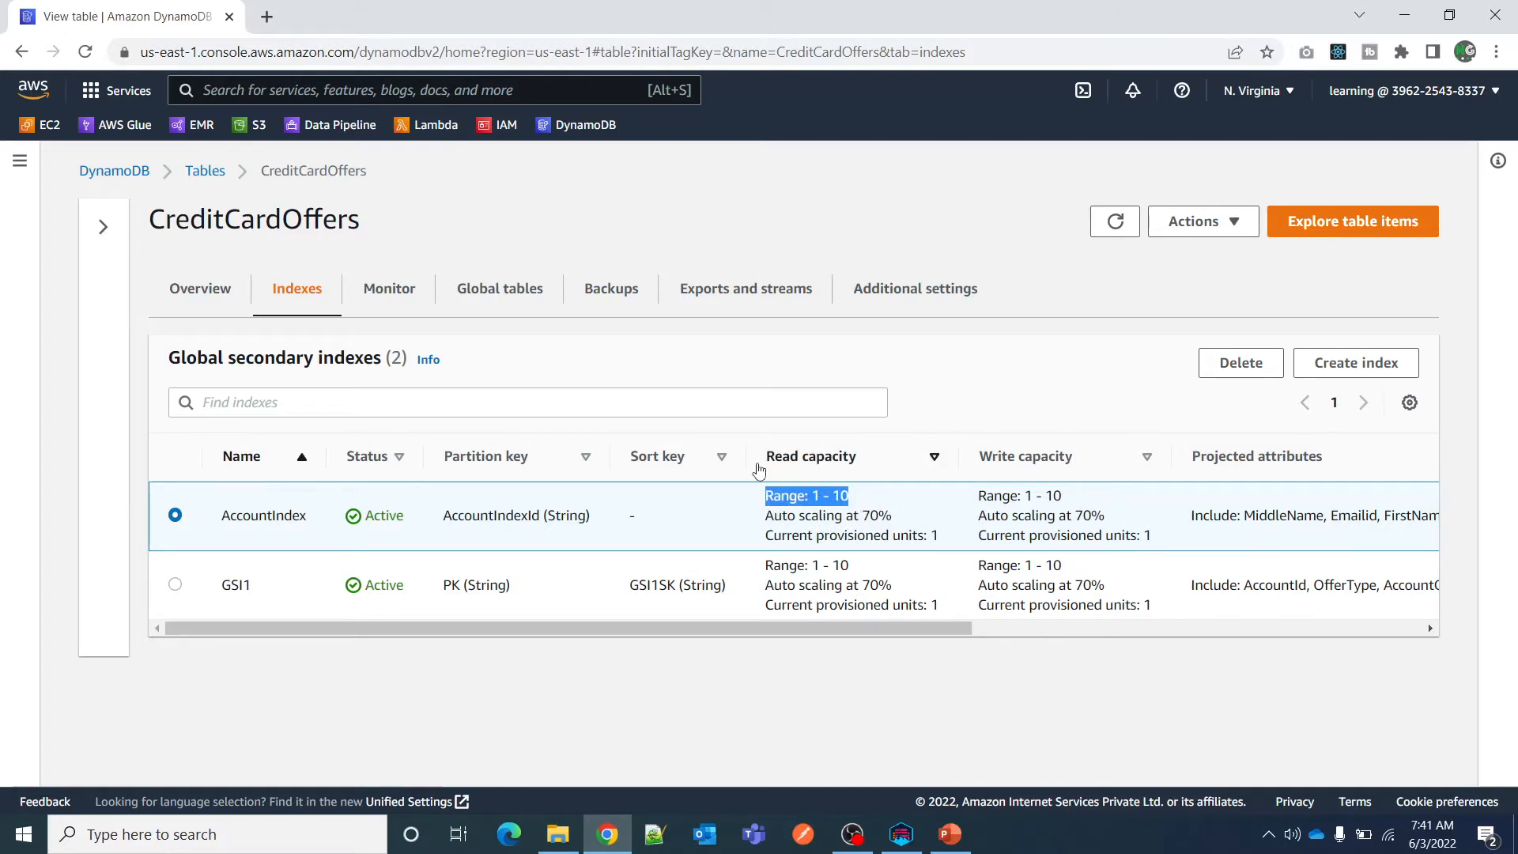
click(767, 539)
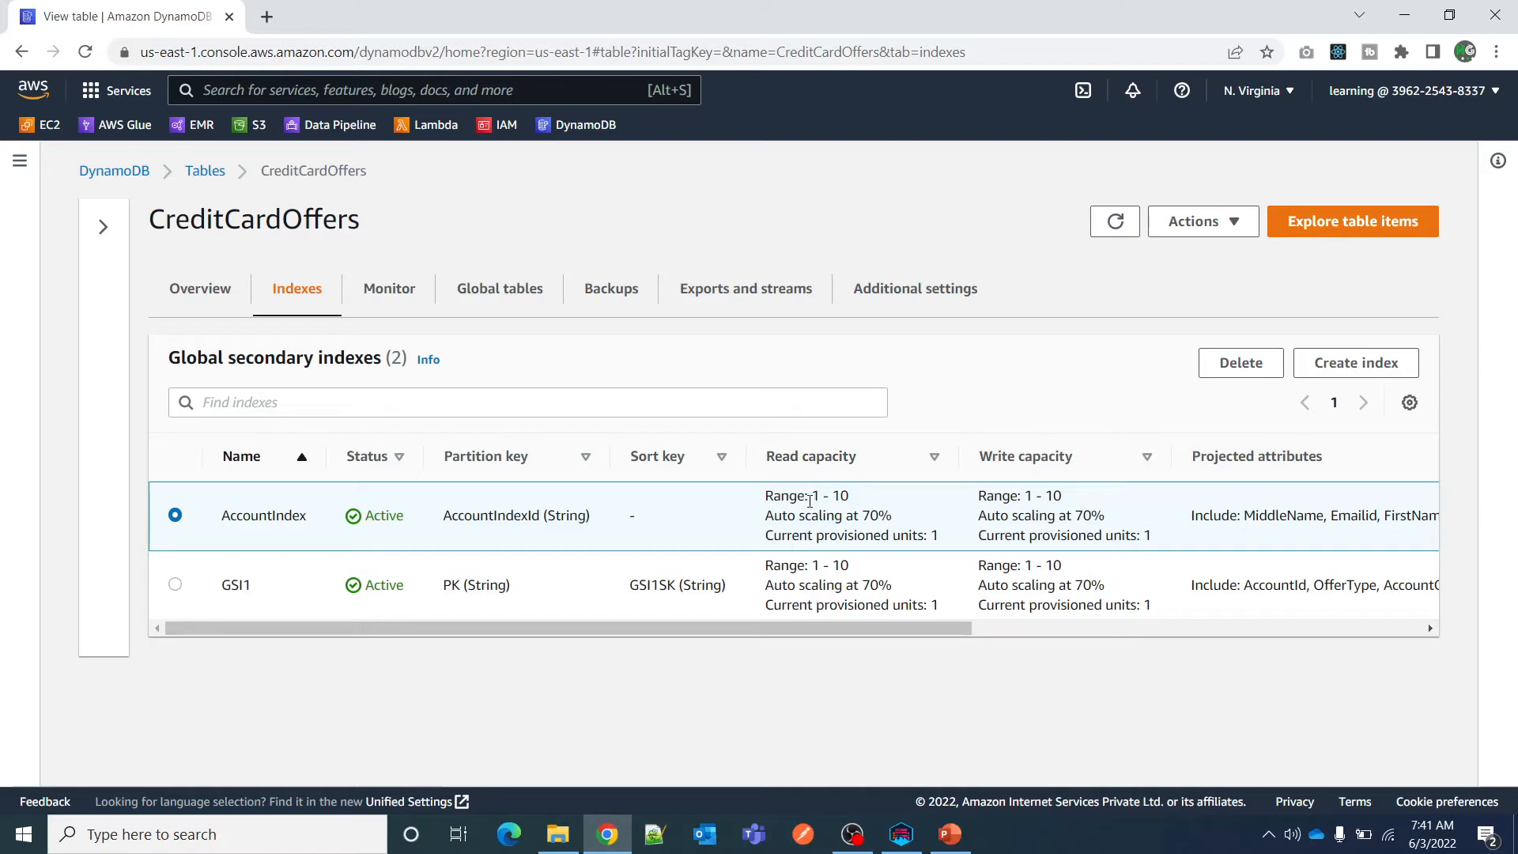
drag(836, 498, 871, 499)
drag(767, 518, 918, 516)
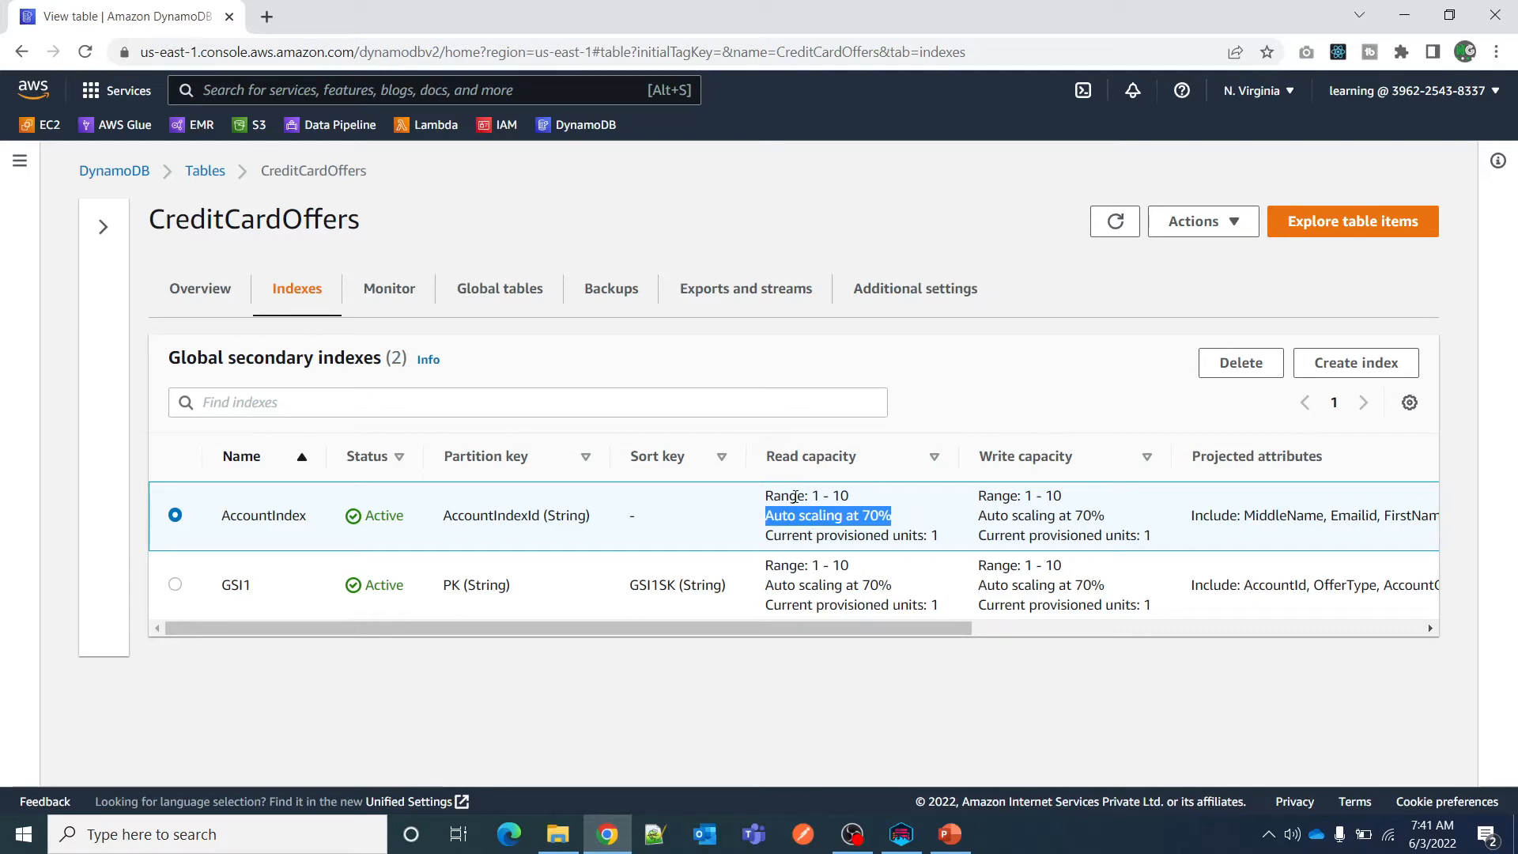
drag(813, 496, 820, 495)
click(814, 496)
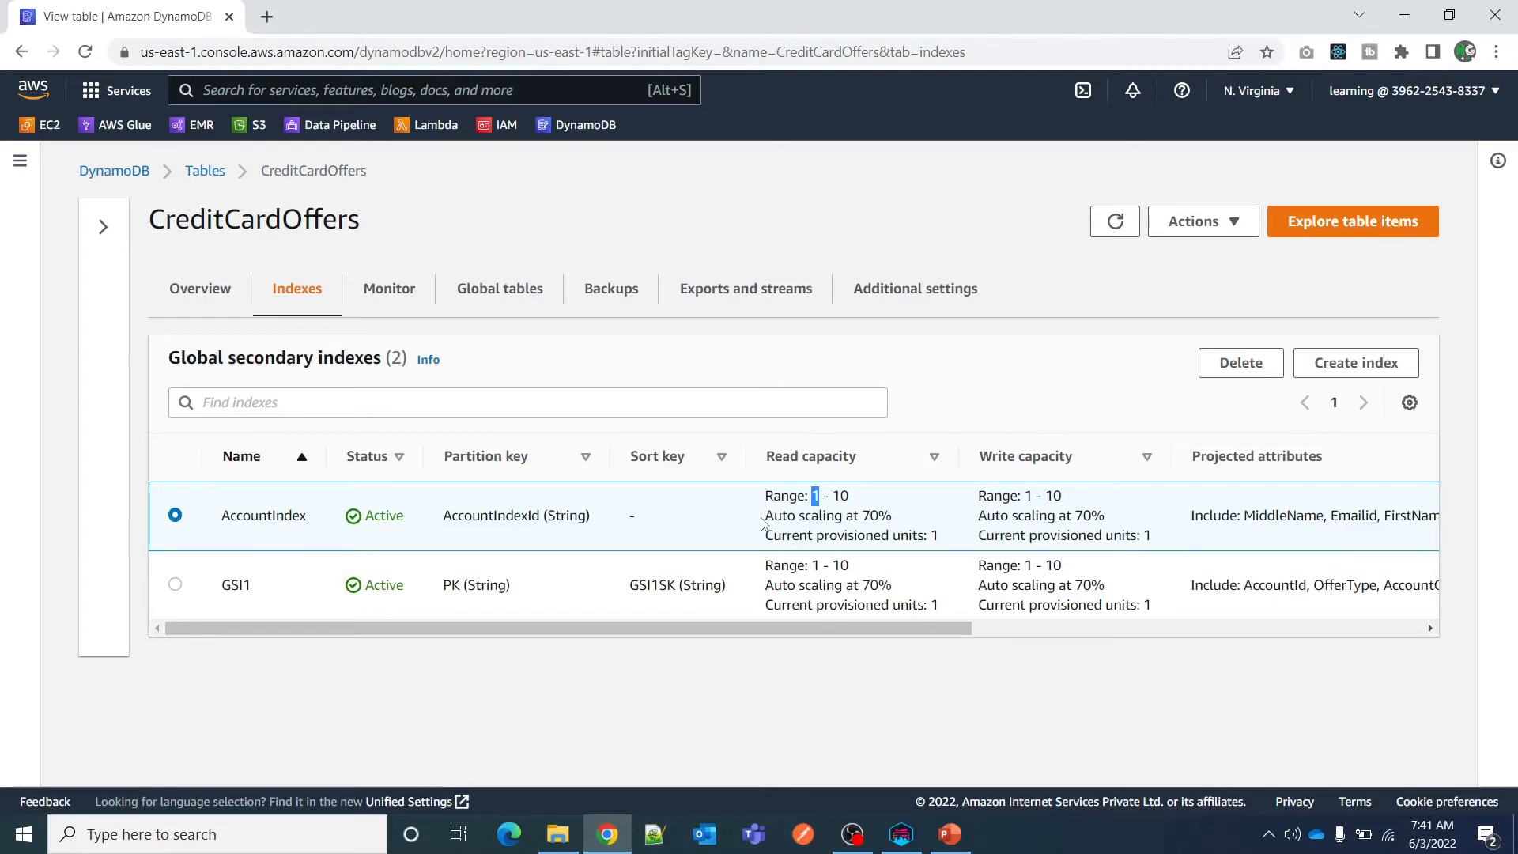
drag(870, 516, 902, 517)
drag(837, 493, 864, 498)
drag(765, 538, 929, 535)
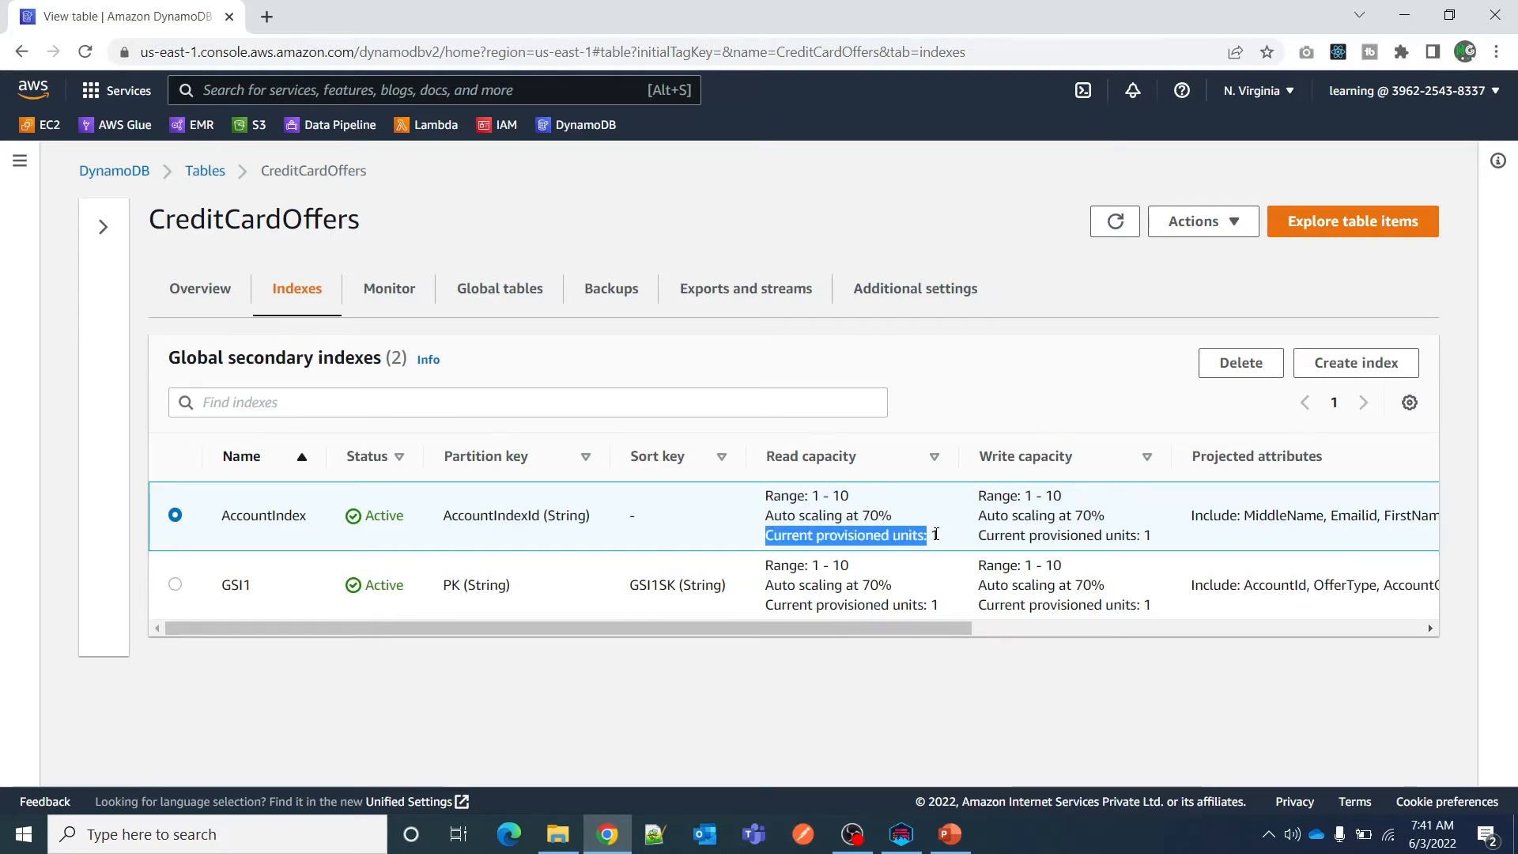
click(936, 536)
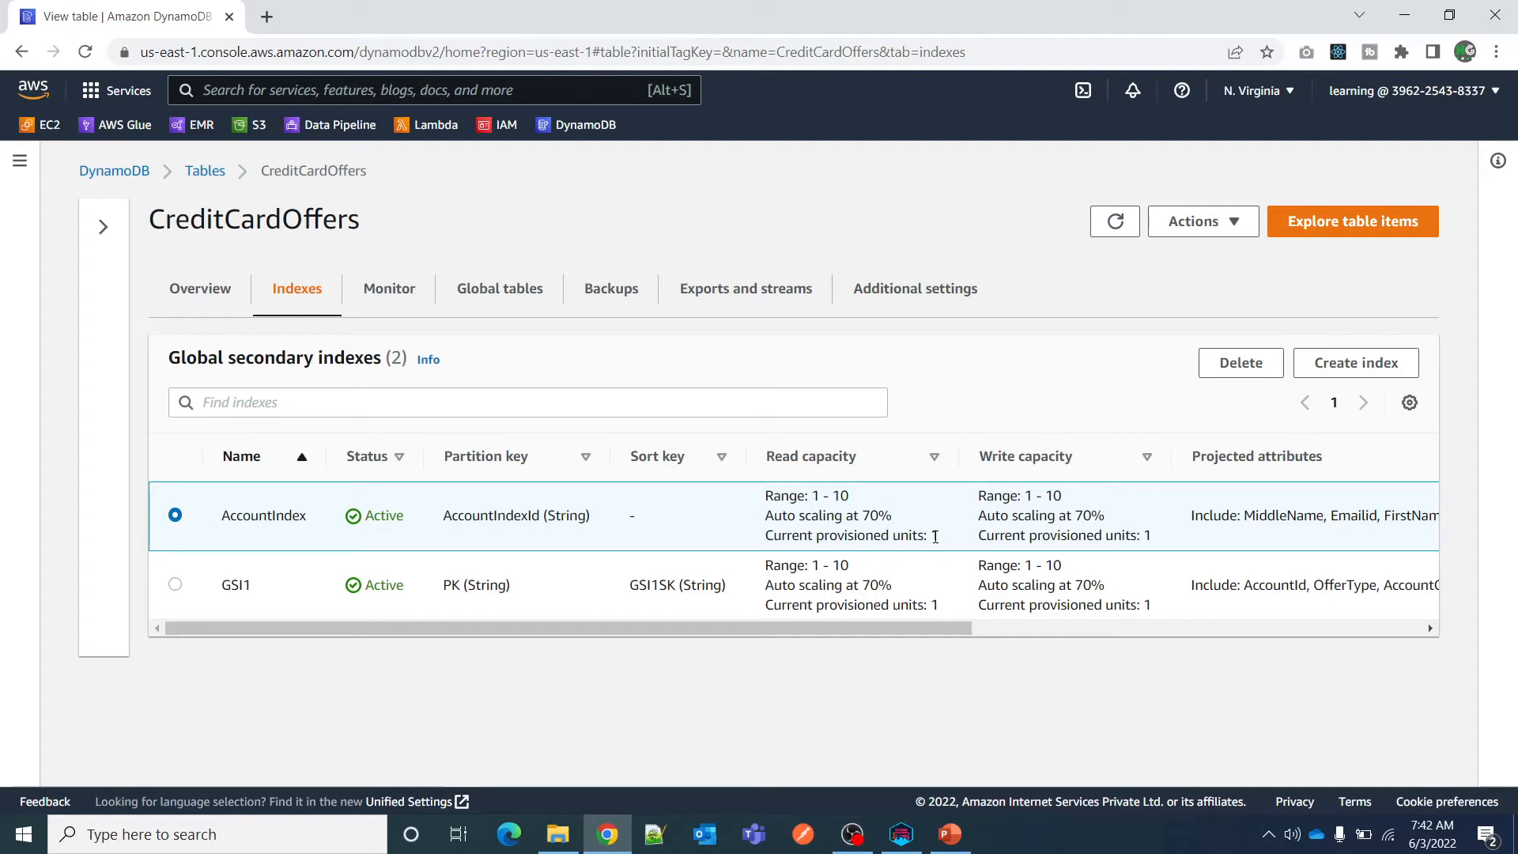
Review AccountIndex's write capacity range, auto scaling target and projected attributes.
drag(981, 495, 1097, 502)
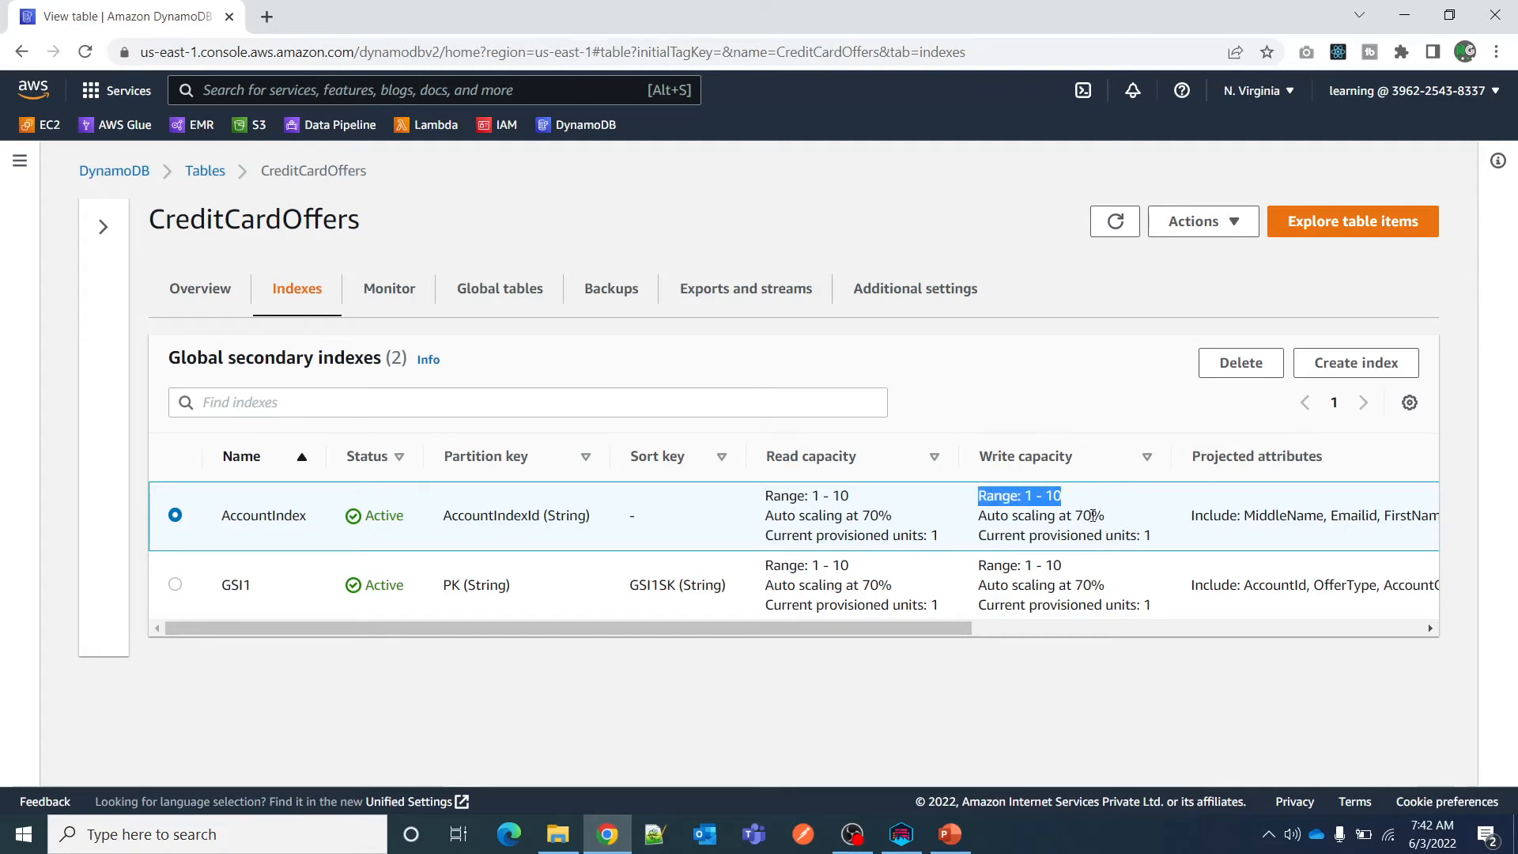
click(980, 522)
drag(979, 497, 1150, 519)
drag(952, 629, 1084, 623)
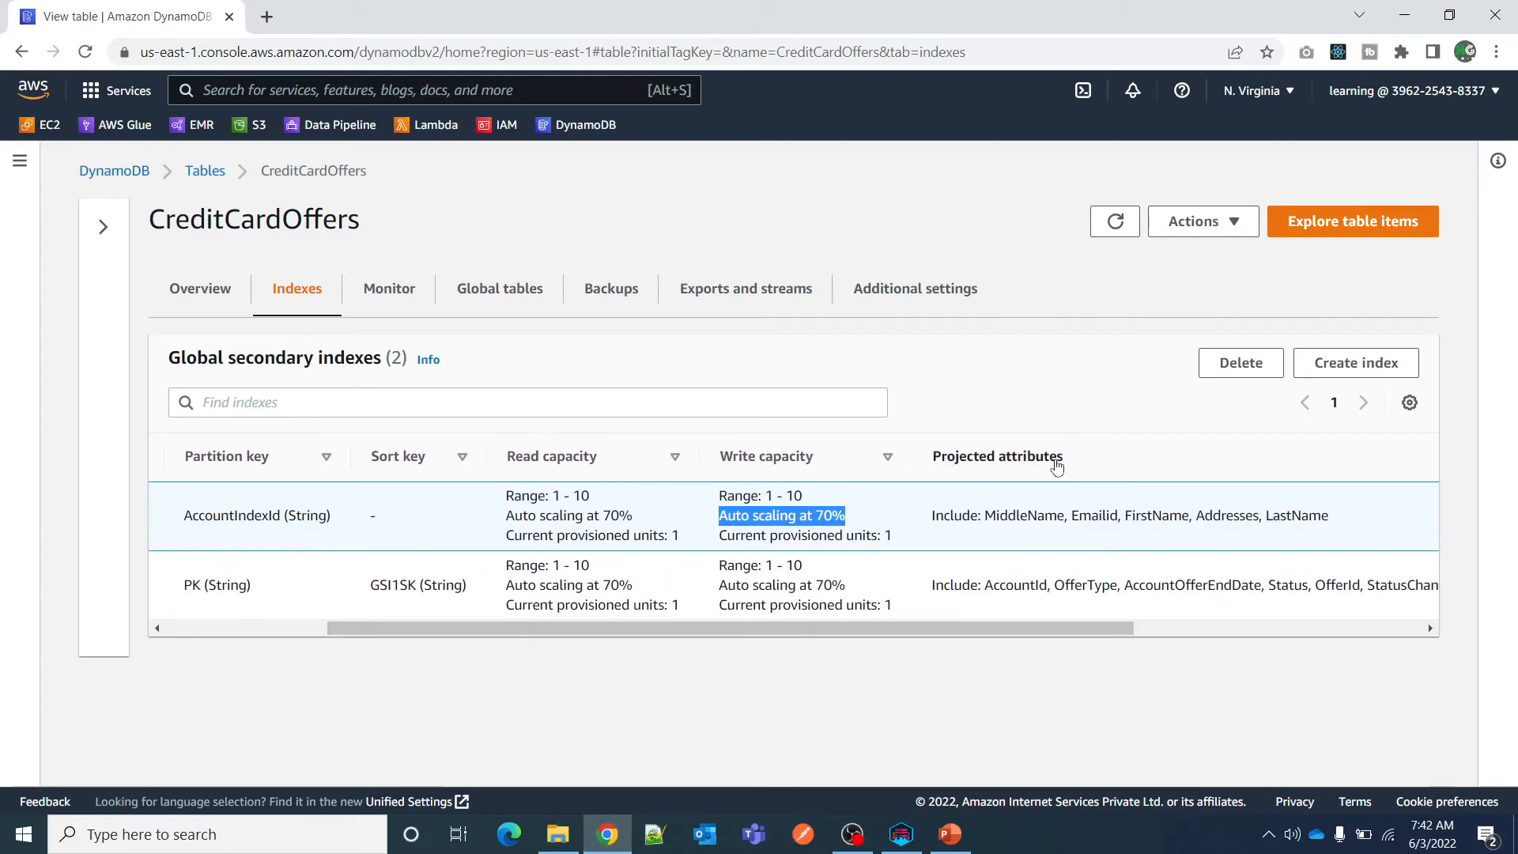
drag(932, 521, 1010, 522)
double_click(1026, 515)
double_click(1093, 516)
double_click(1156, 515)
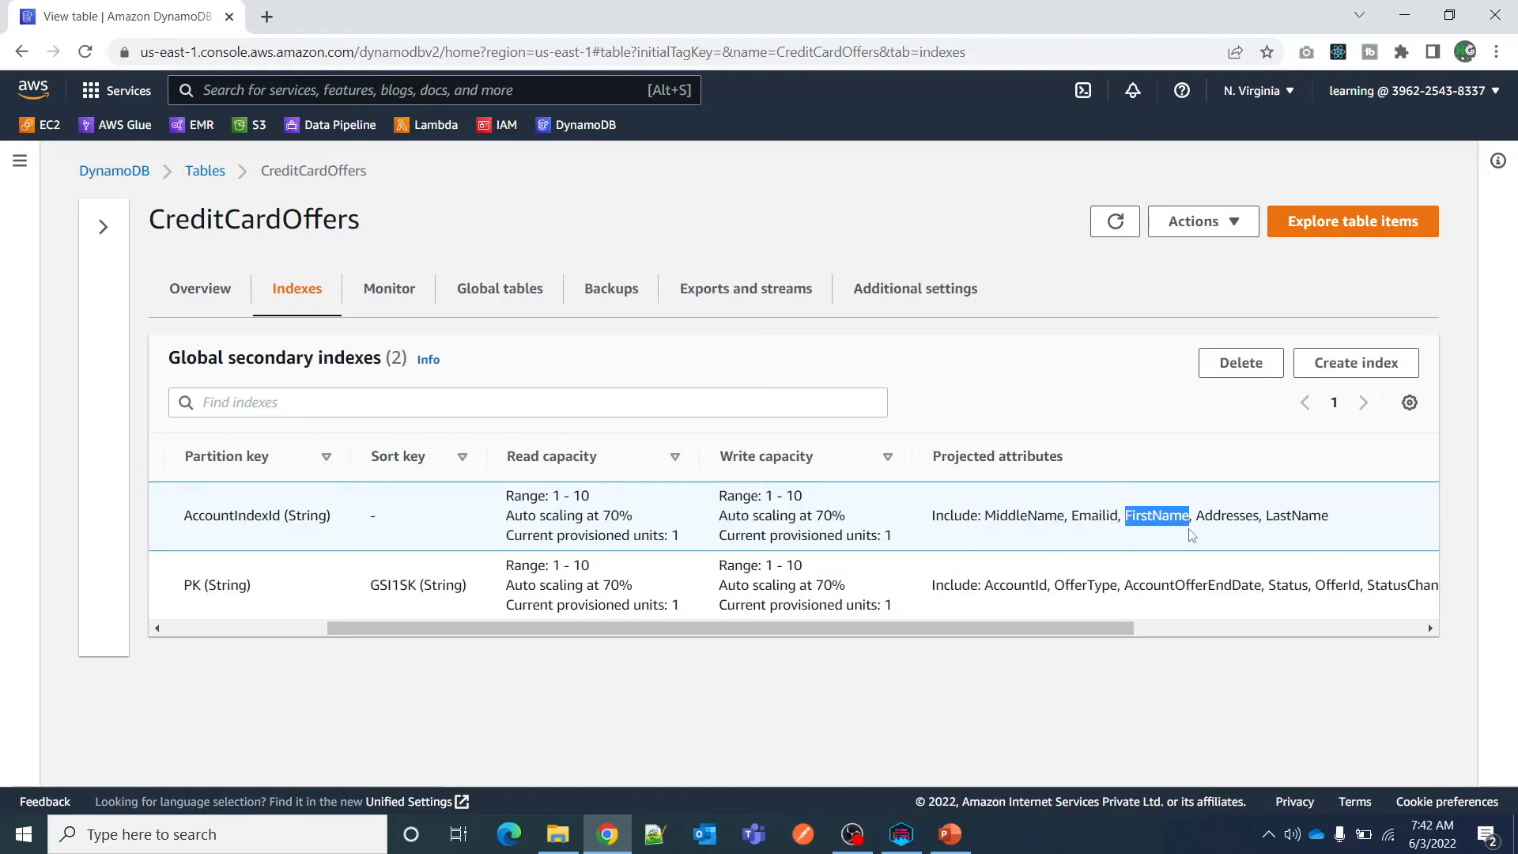
drag(935, 515, 1160, 516)
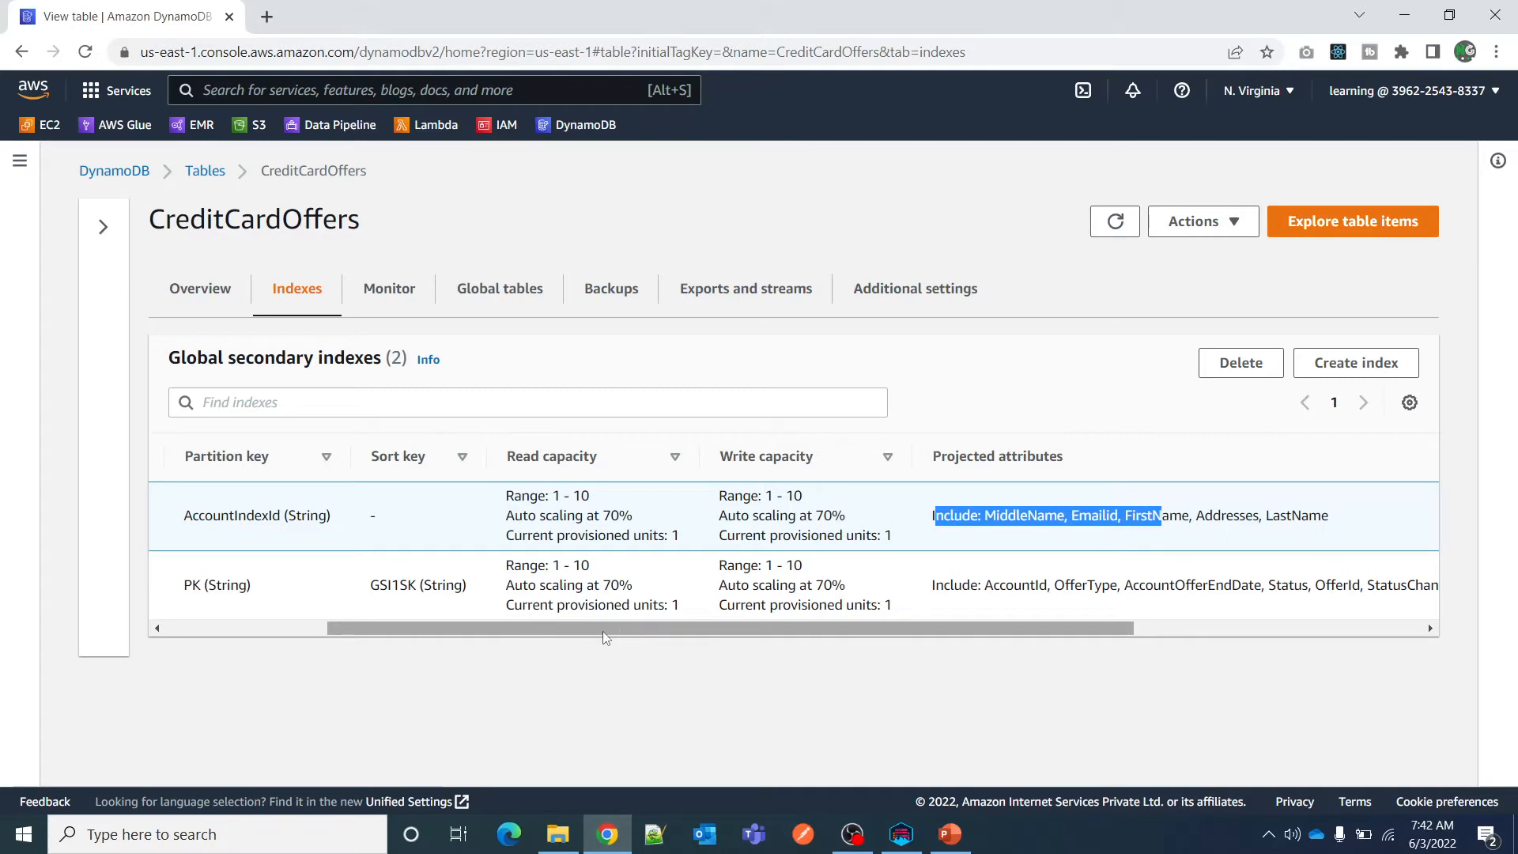
Review GSI1's projected attributes and compare the size and item count of both indexes.
drag(612, 630, 803, 630)
drag(625, 585, 1376, 630)
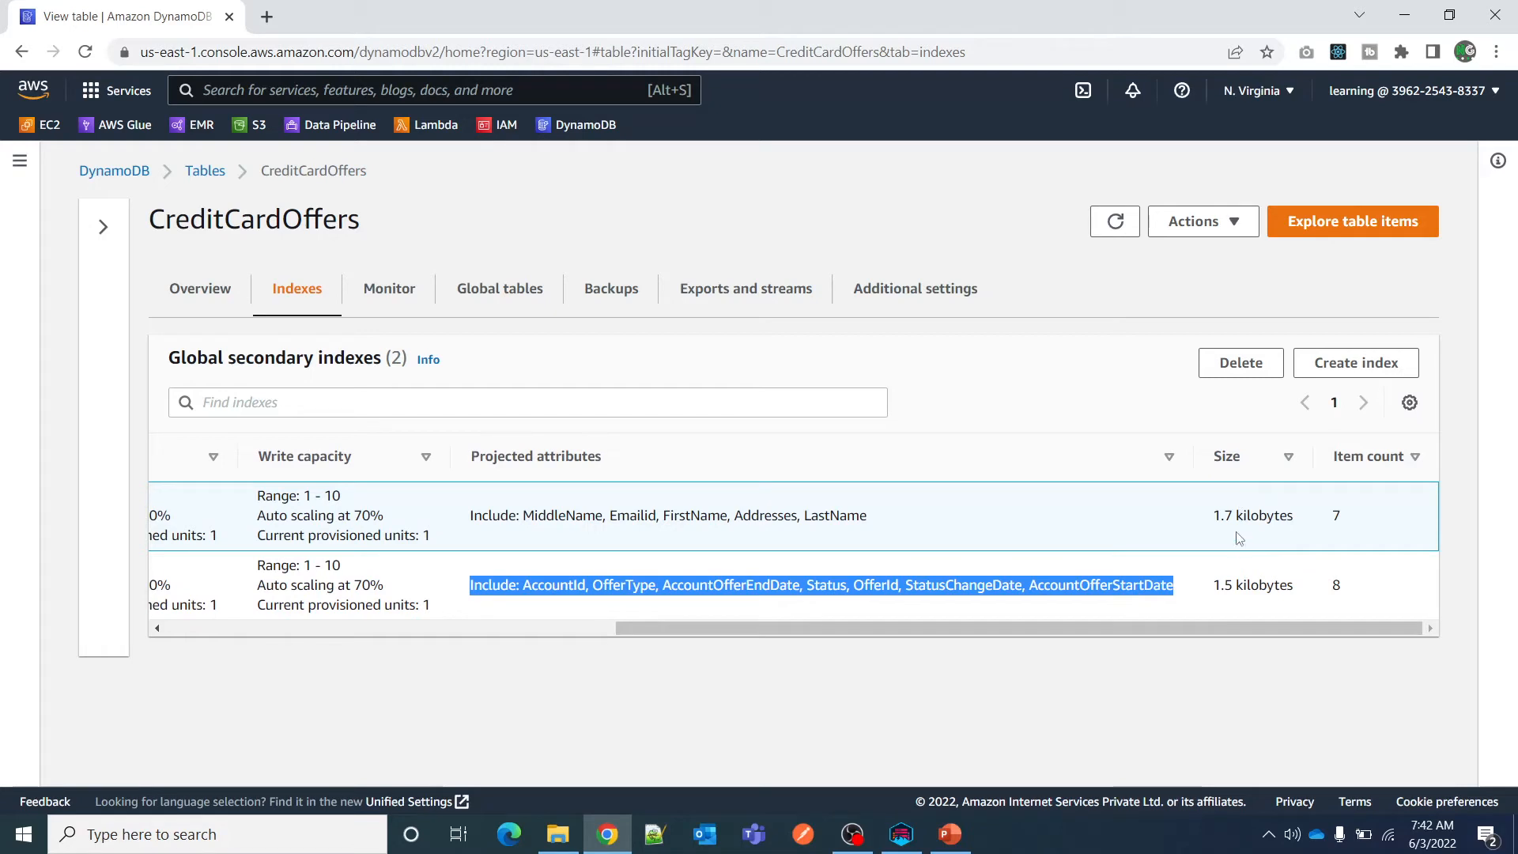
drag(1214, 518, 1297, 523)
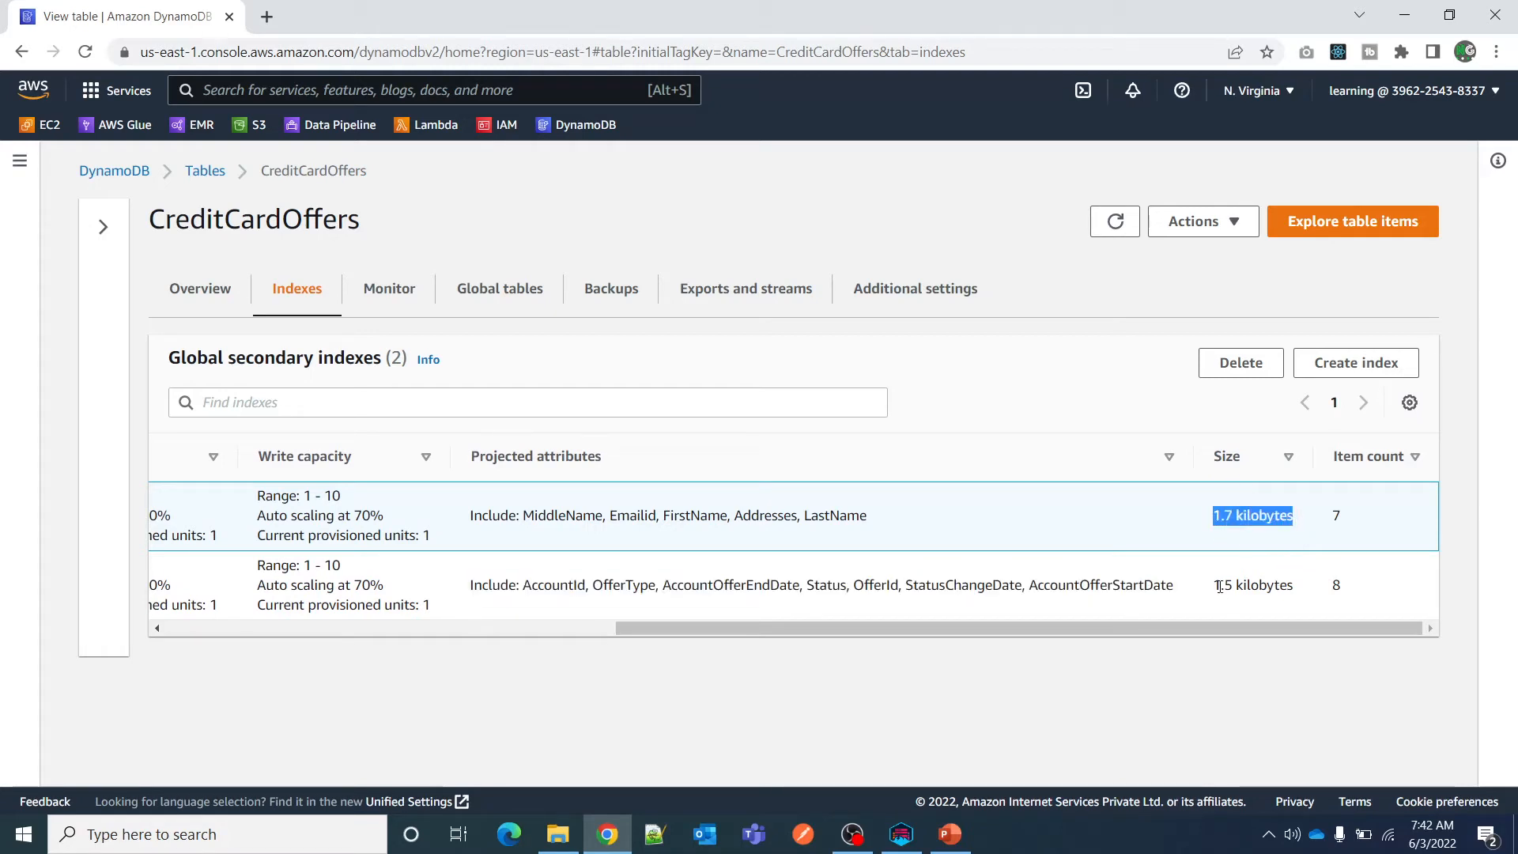
drag(1215, 586, 1298, 589)
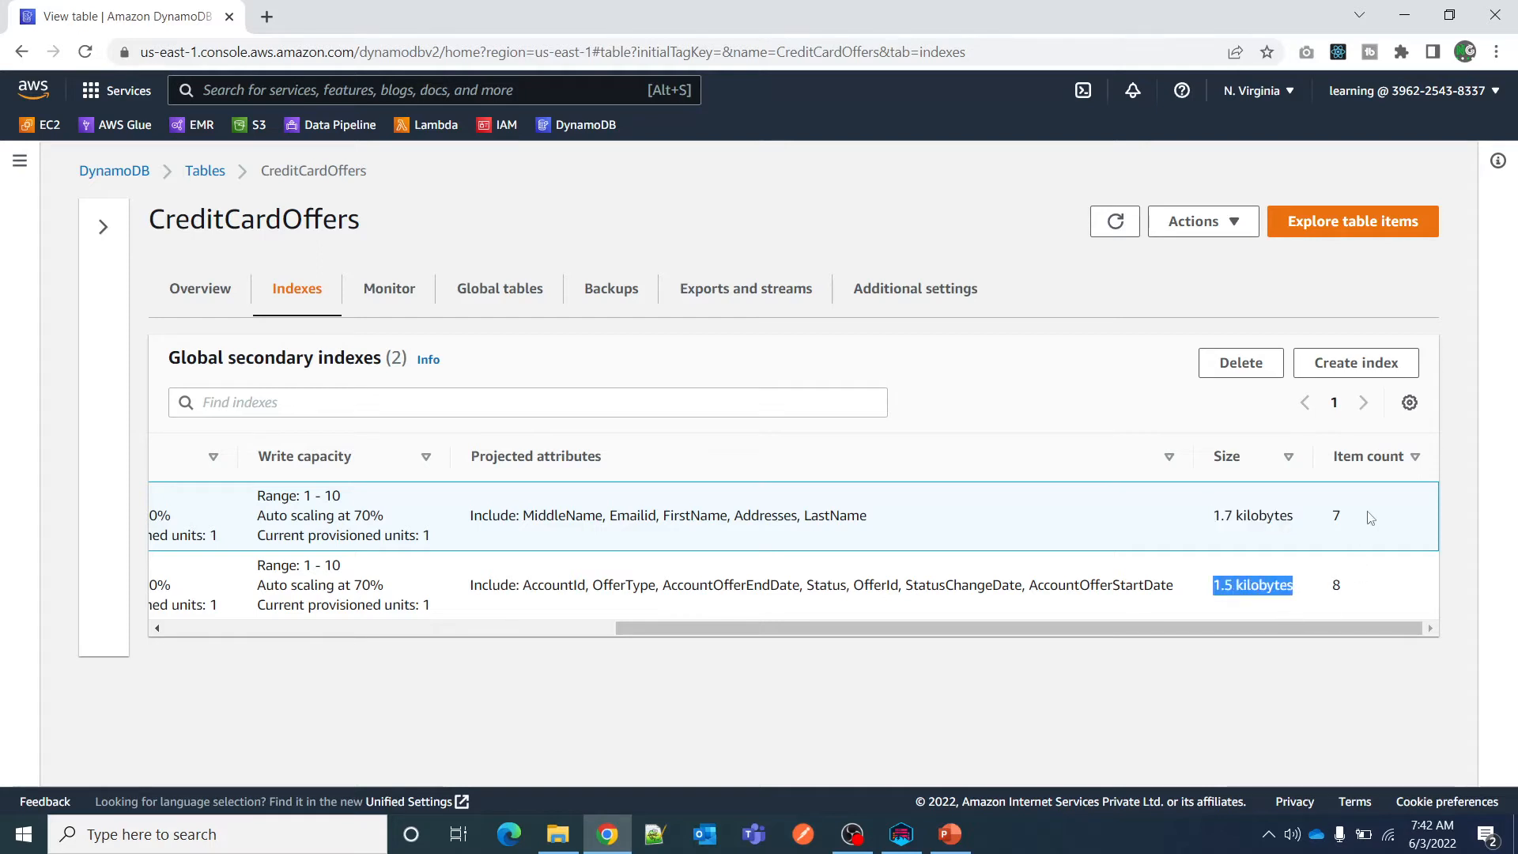
click(966, 558)
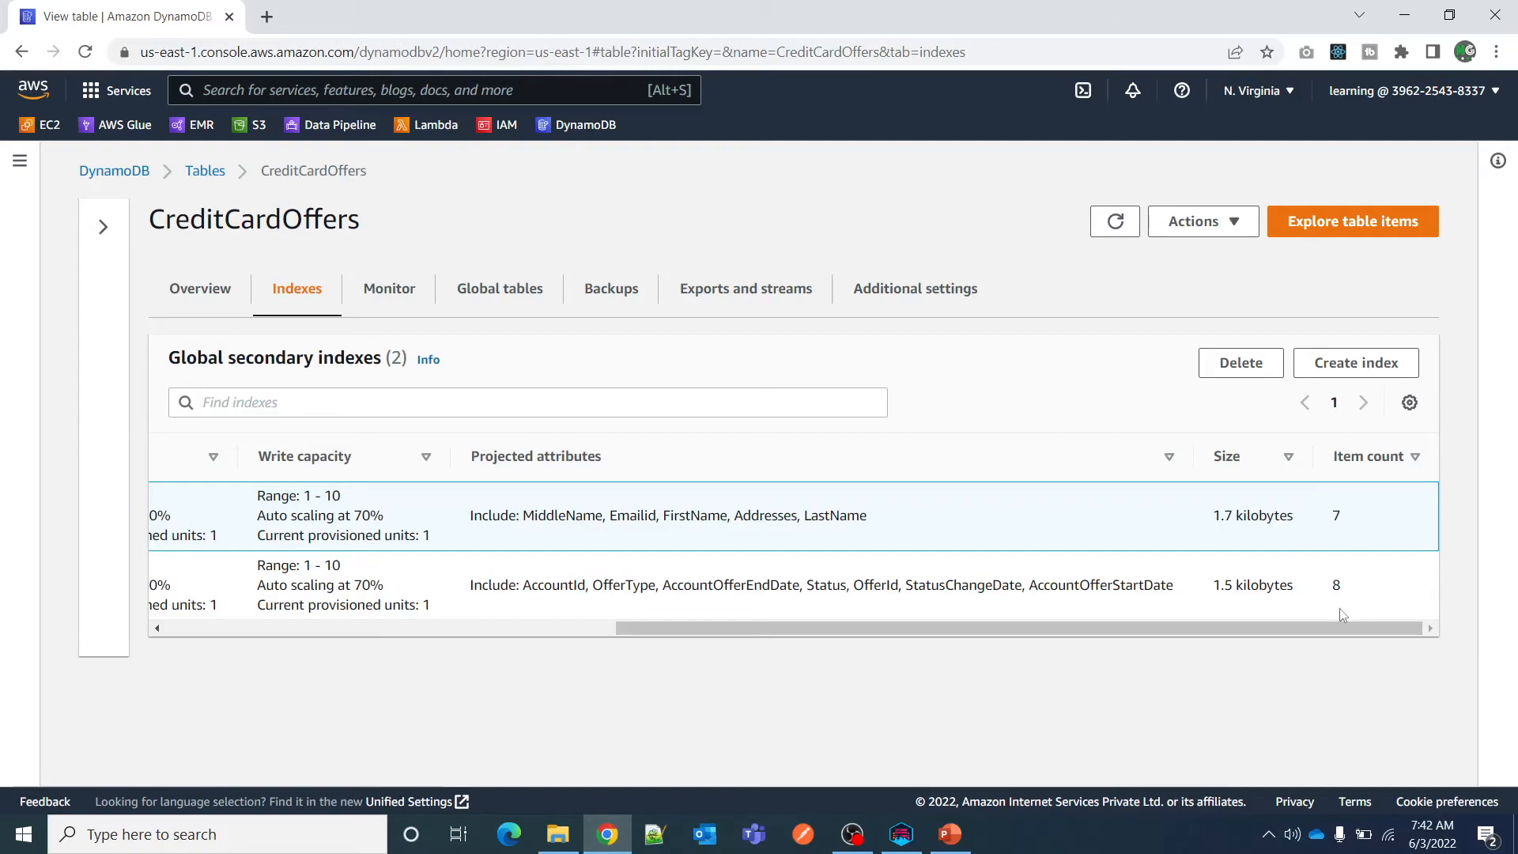
drag(1241, 628, 1365, 616)
Start a new global secondary index and enter AccountOfferStartDate, copied from NoSQL Workbench, as its partition key.
click(1352, 370)
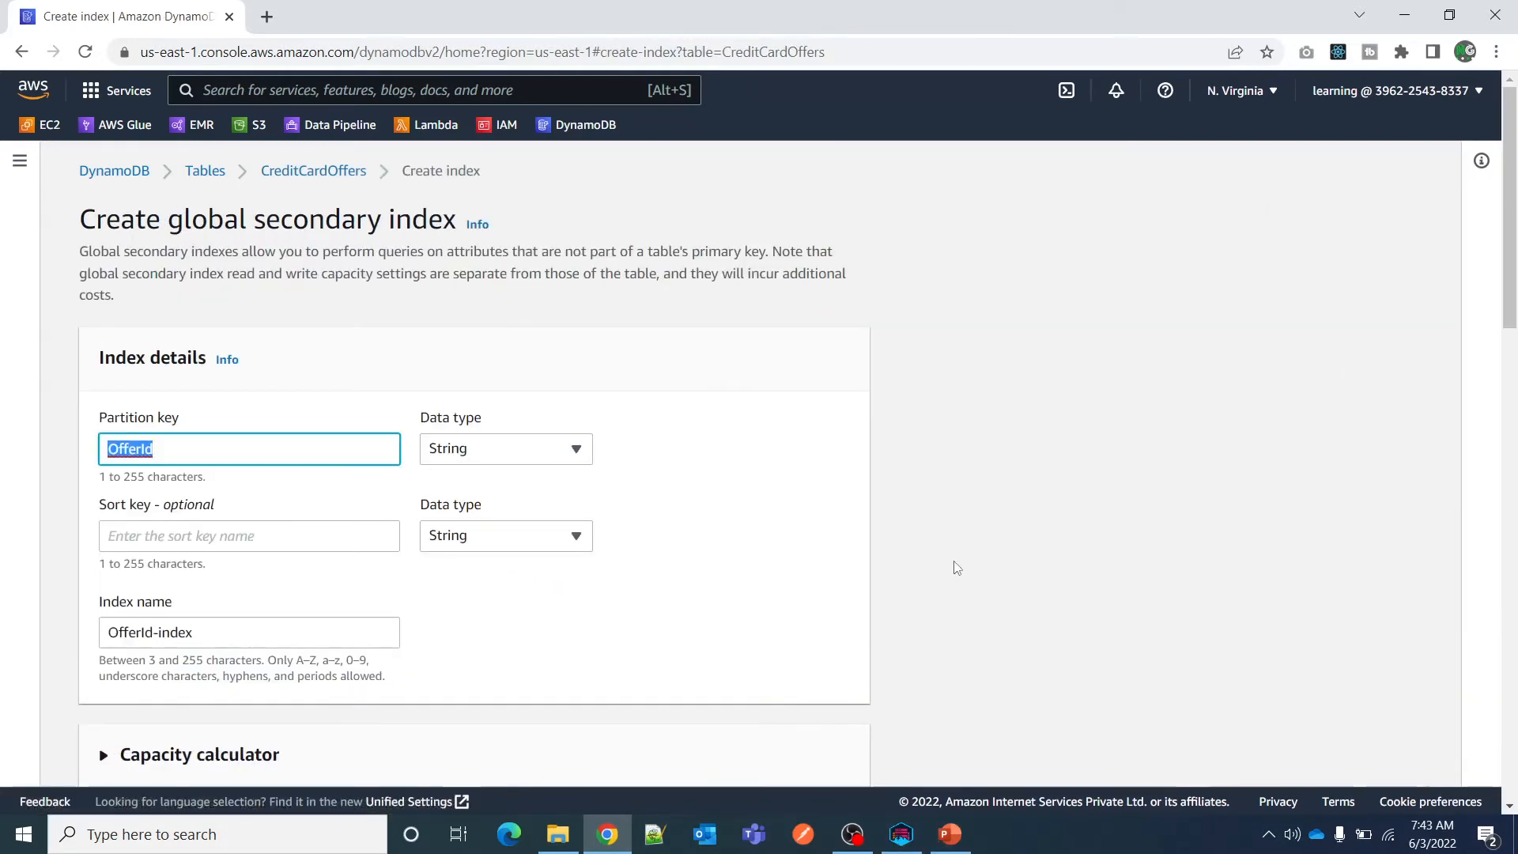
key(alt+Tab)
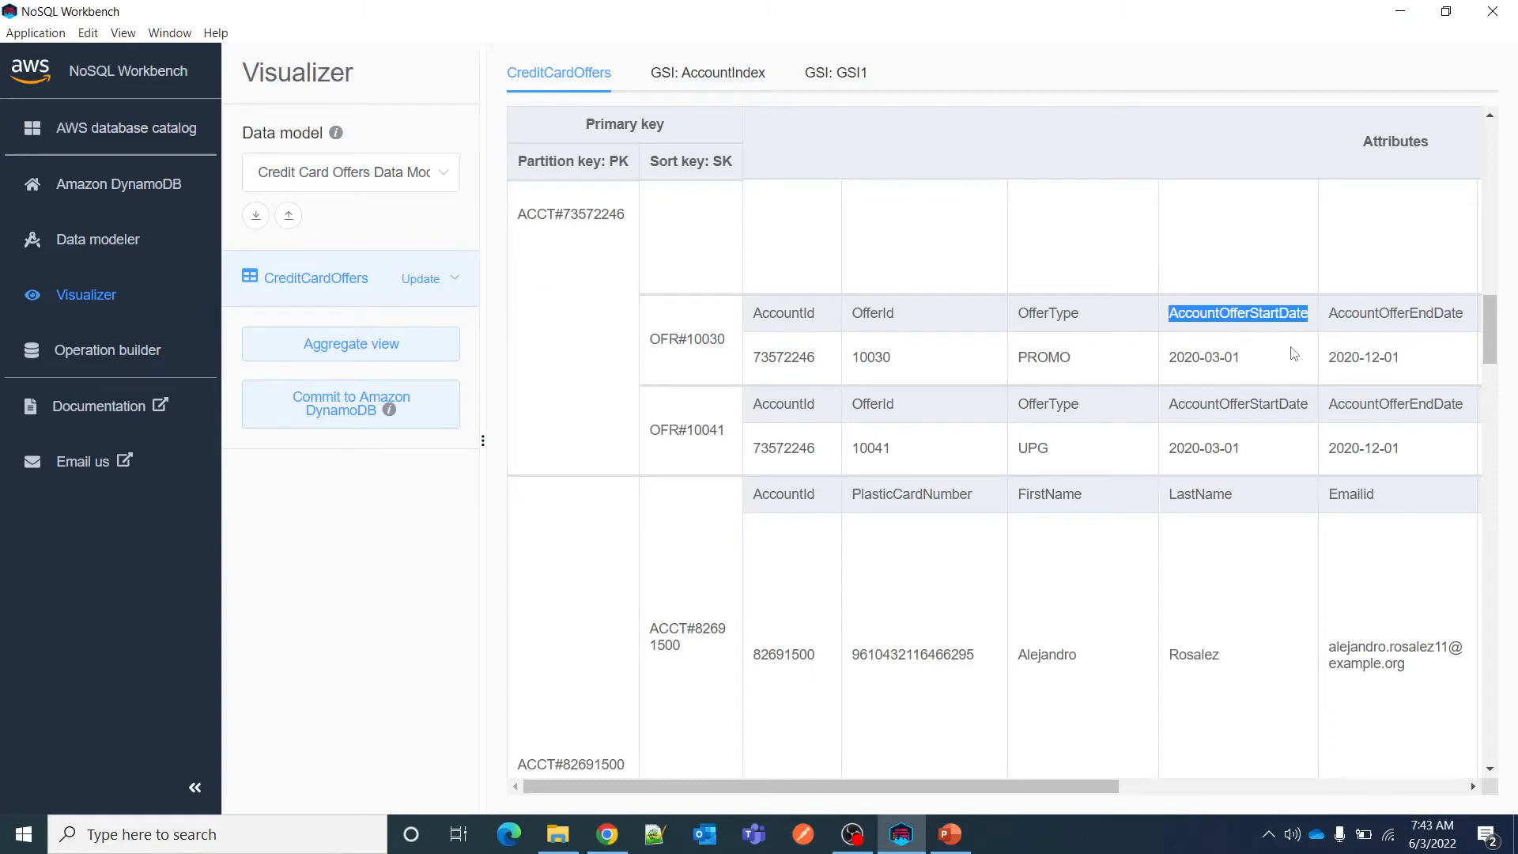
key(alt+Tab)
text(AccountOfferStartDate)
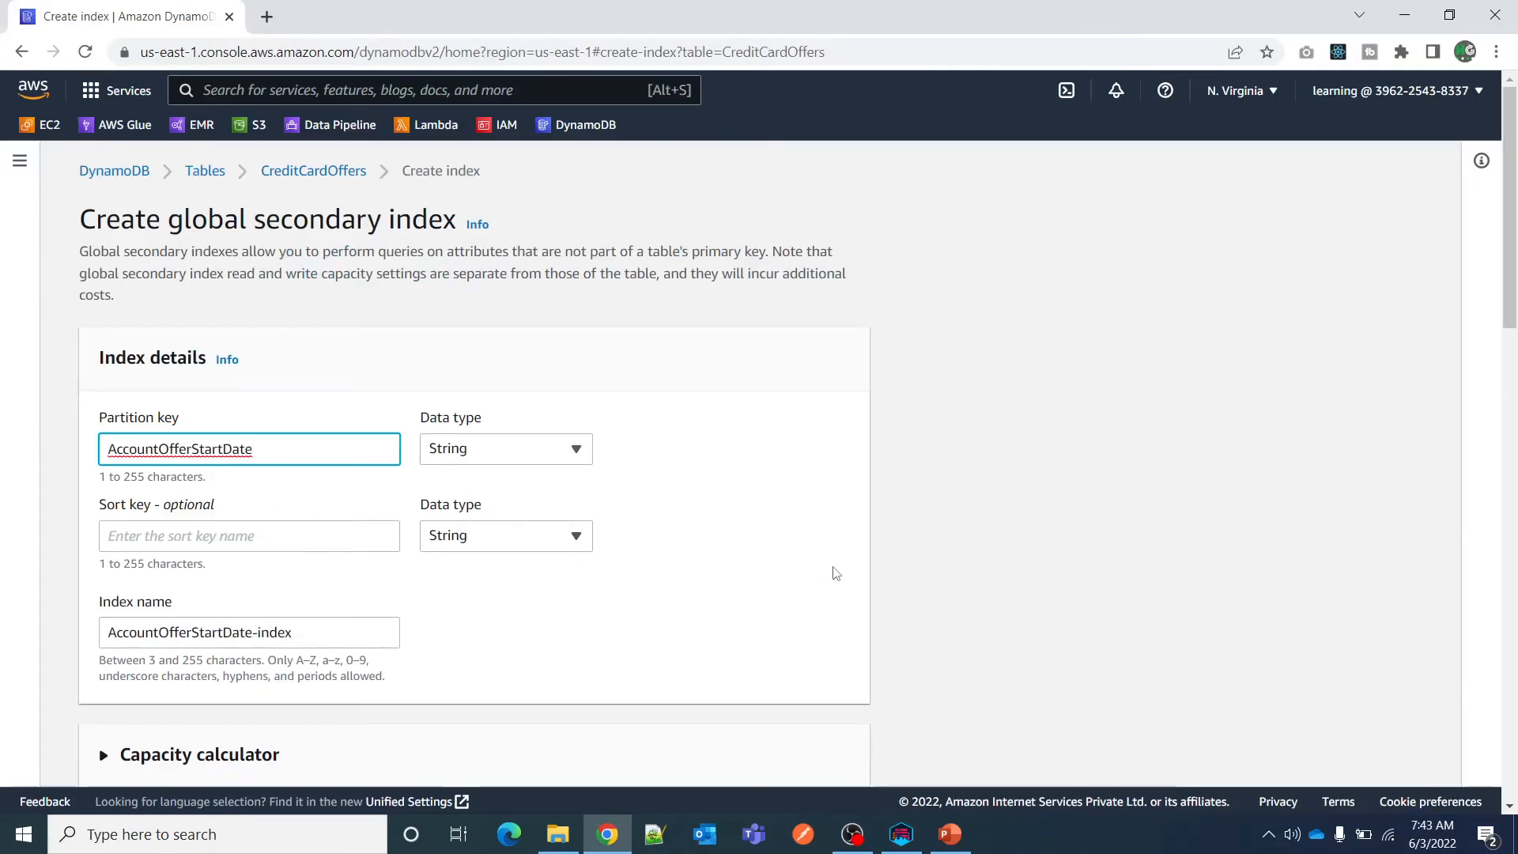
Copy the OfferType attribute name from NoSQL Workbench and enter it as the new index's sort key in the DynamoDB console.
key(alt+Tab)
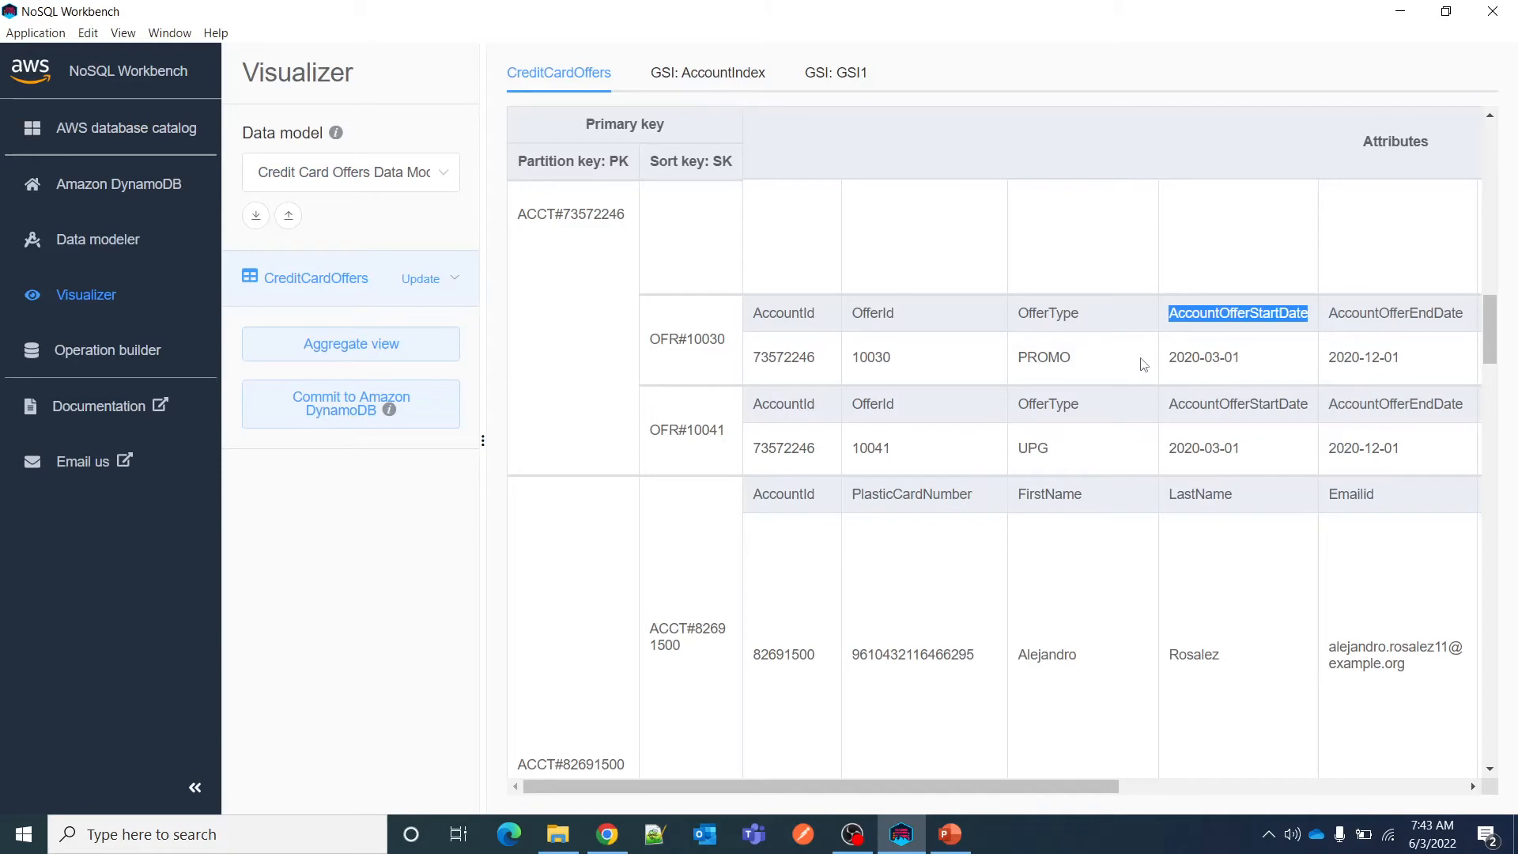
double_click(1061, 314)
key(ctrl+c)
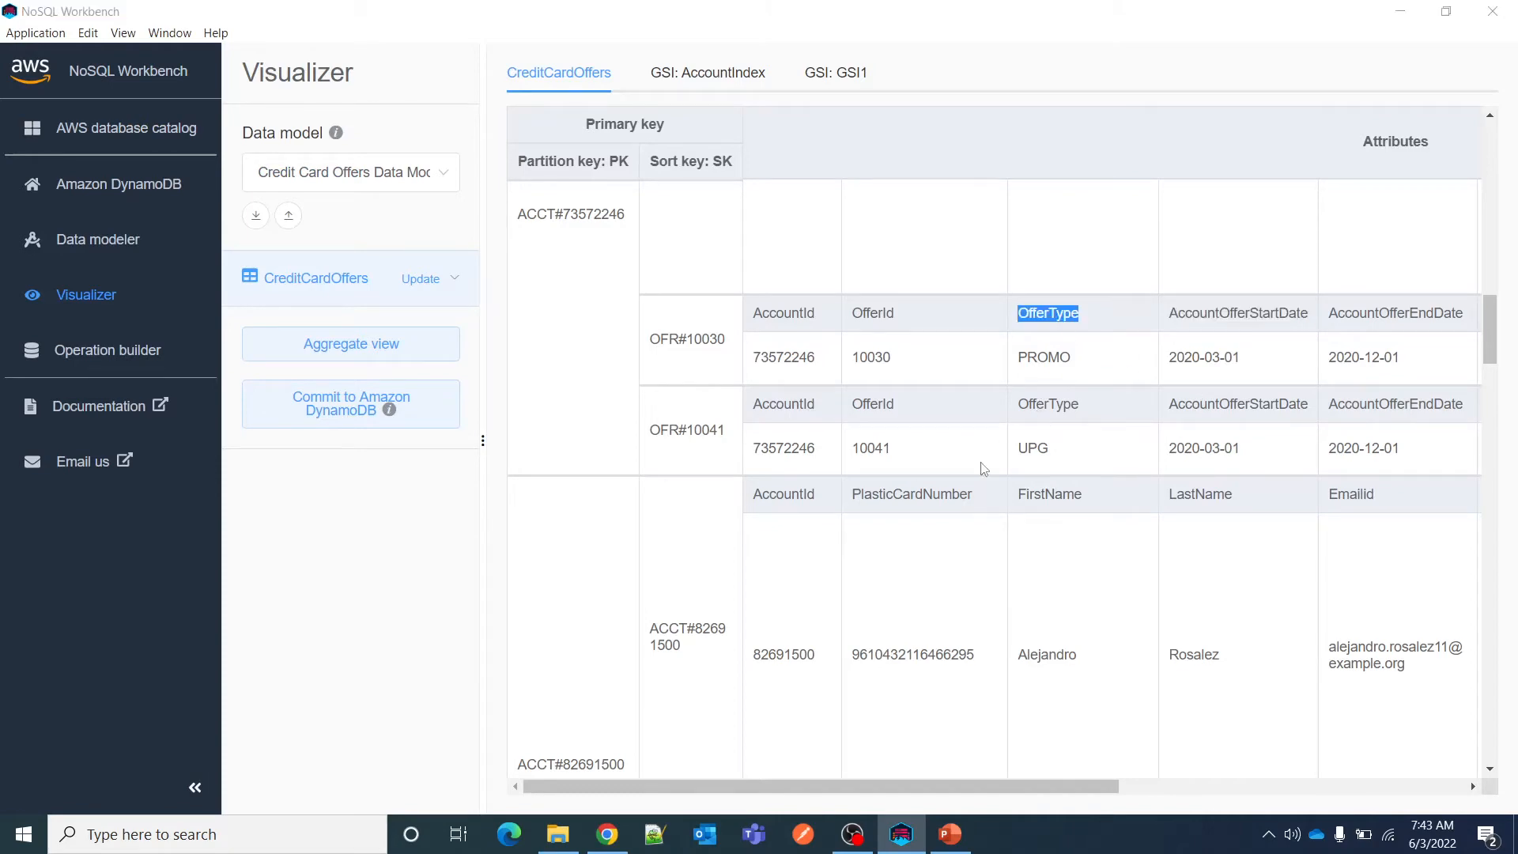
key(alt+Tab)
click(197, 532)
key(ctrl+v)
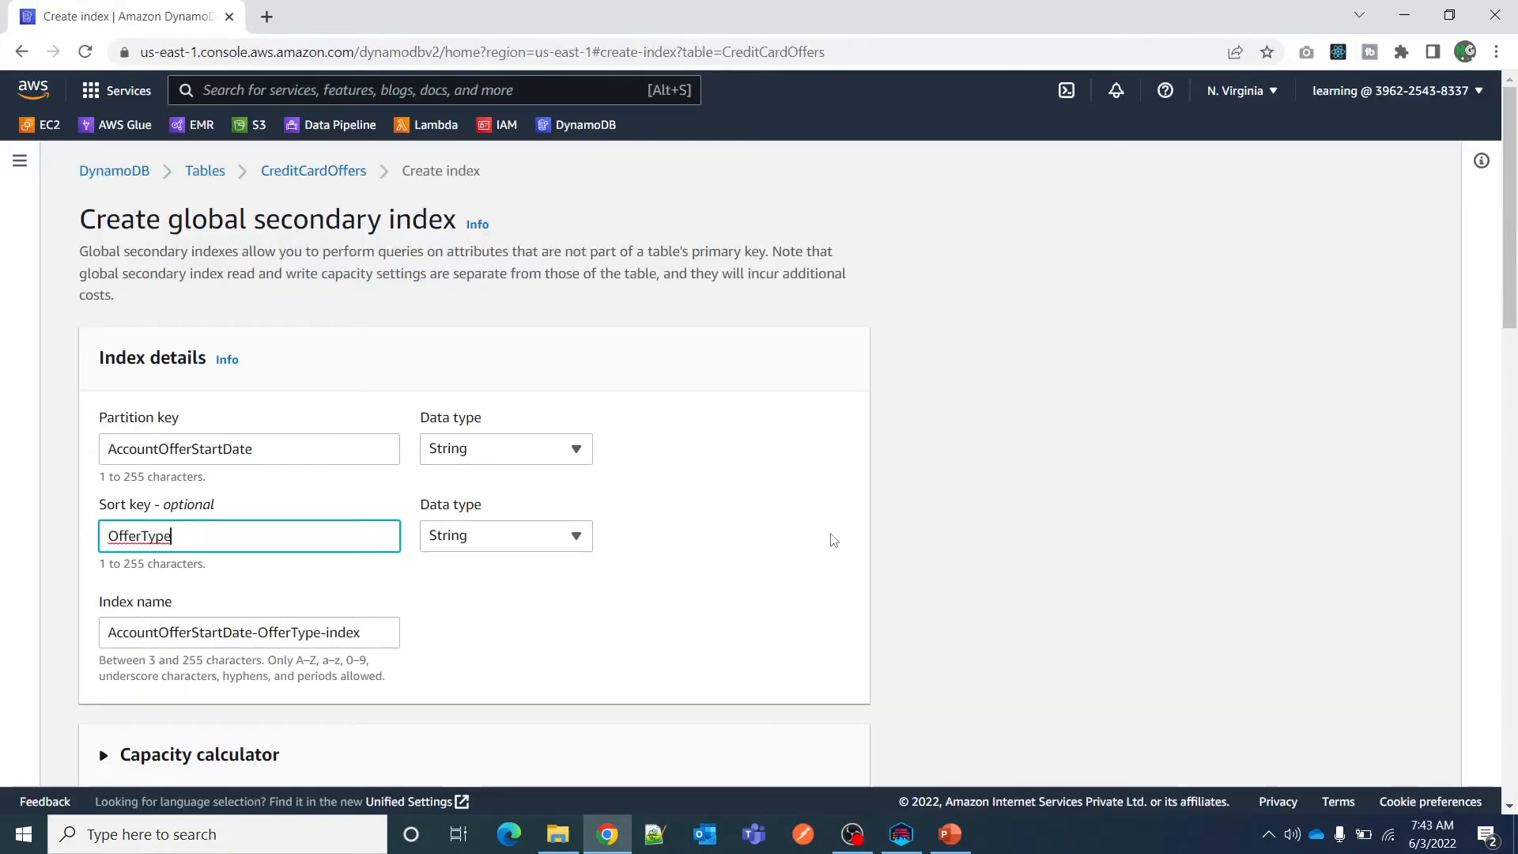
Rename the new index as GSI_AccOffStartDate_OfferType.
scroll(830, 538, down, 3)
triple_click(230, 433)
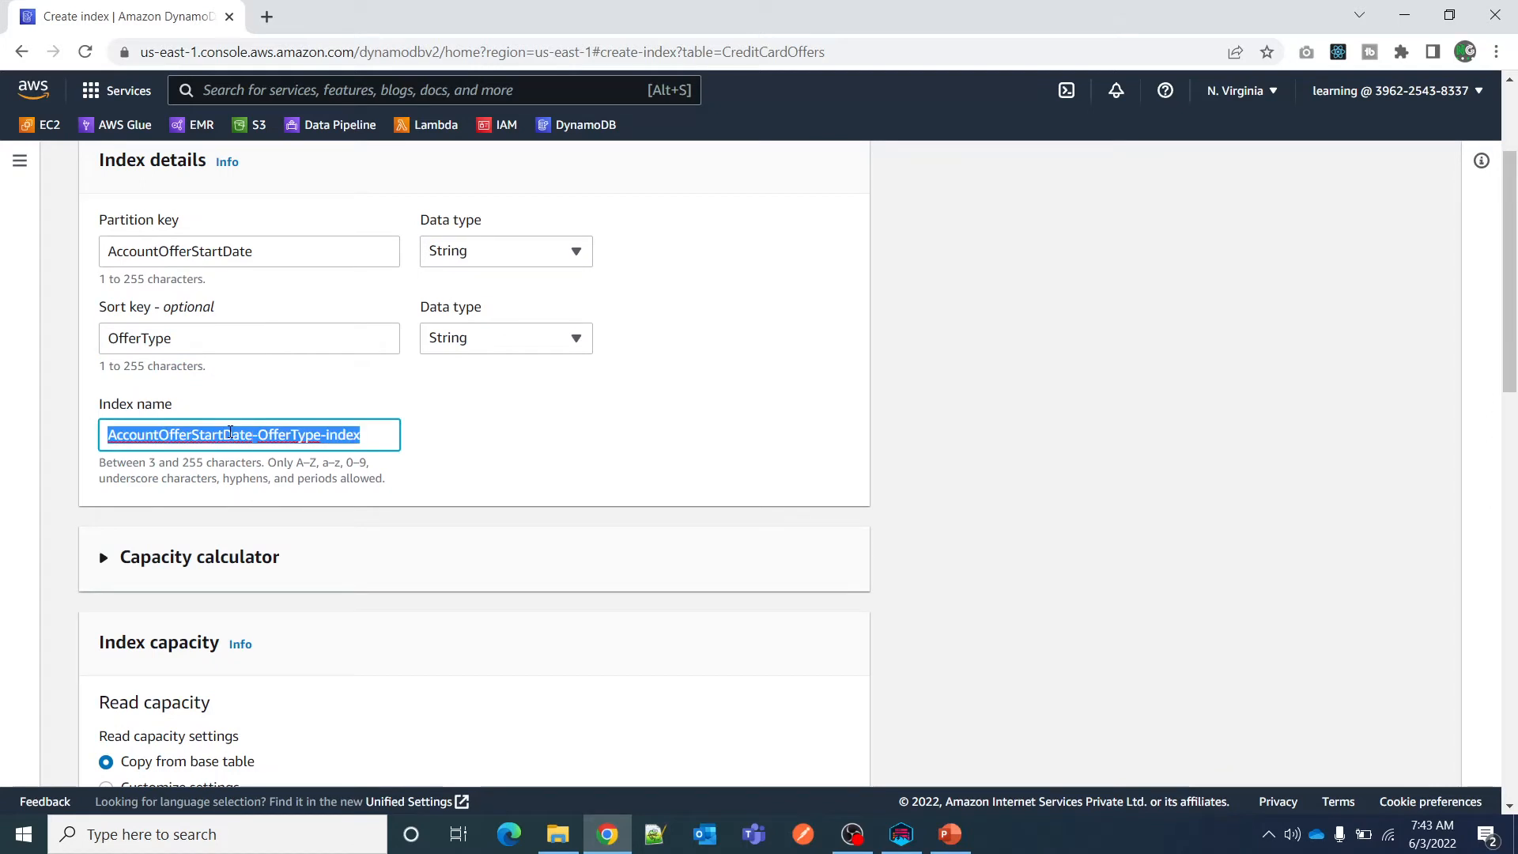
text(GSI_)
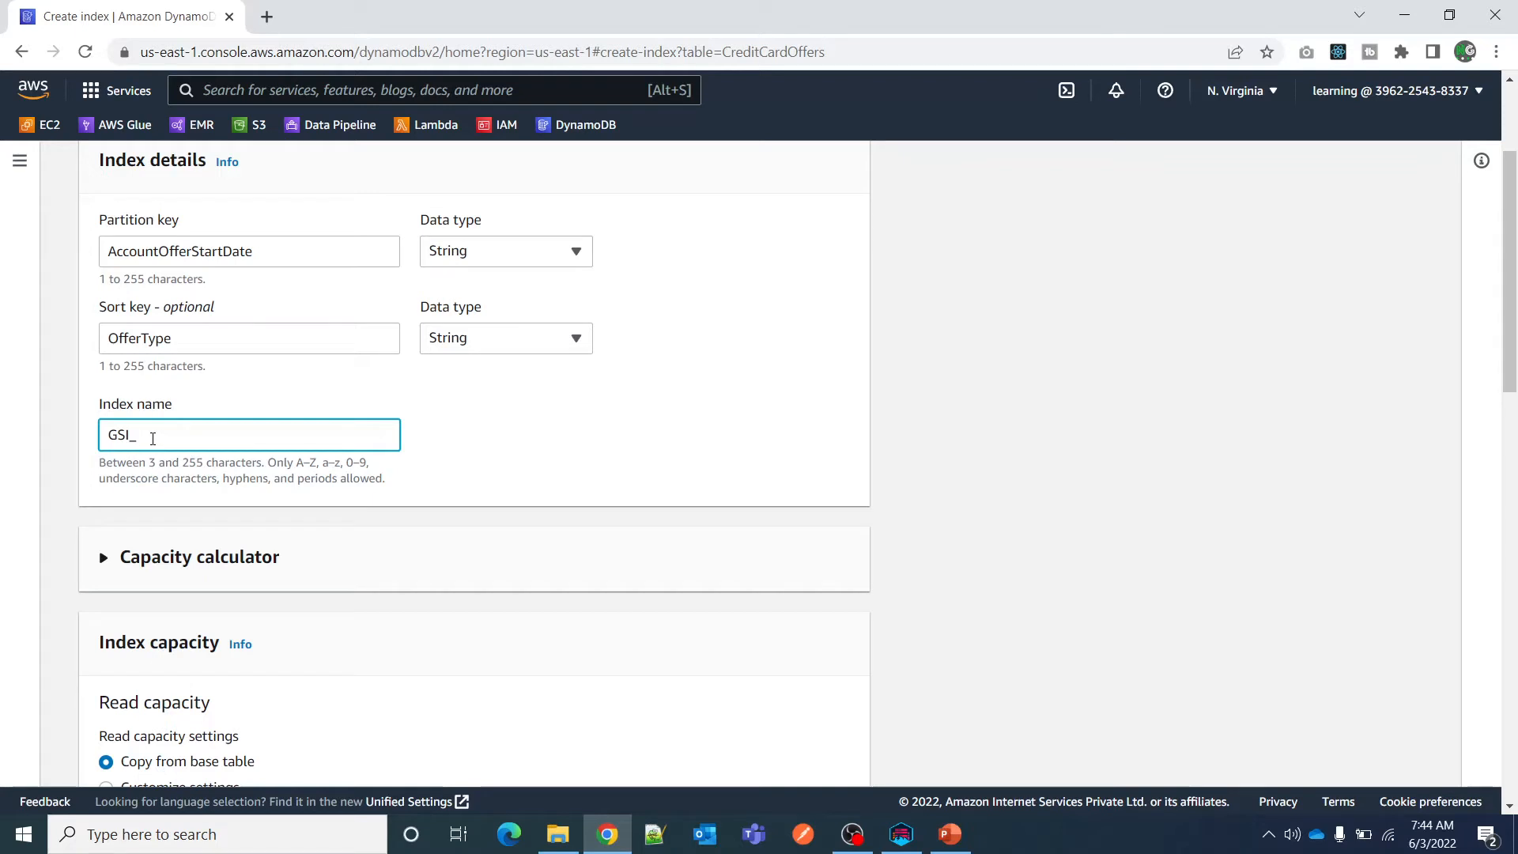
text(AccOffStartDate_OfferType)
key(ctrl+a)
Glance at the capacity calculator and switch the index's read capacity to customized settings.
scroll(456, 480, down, 4)
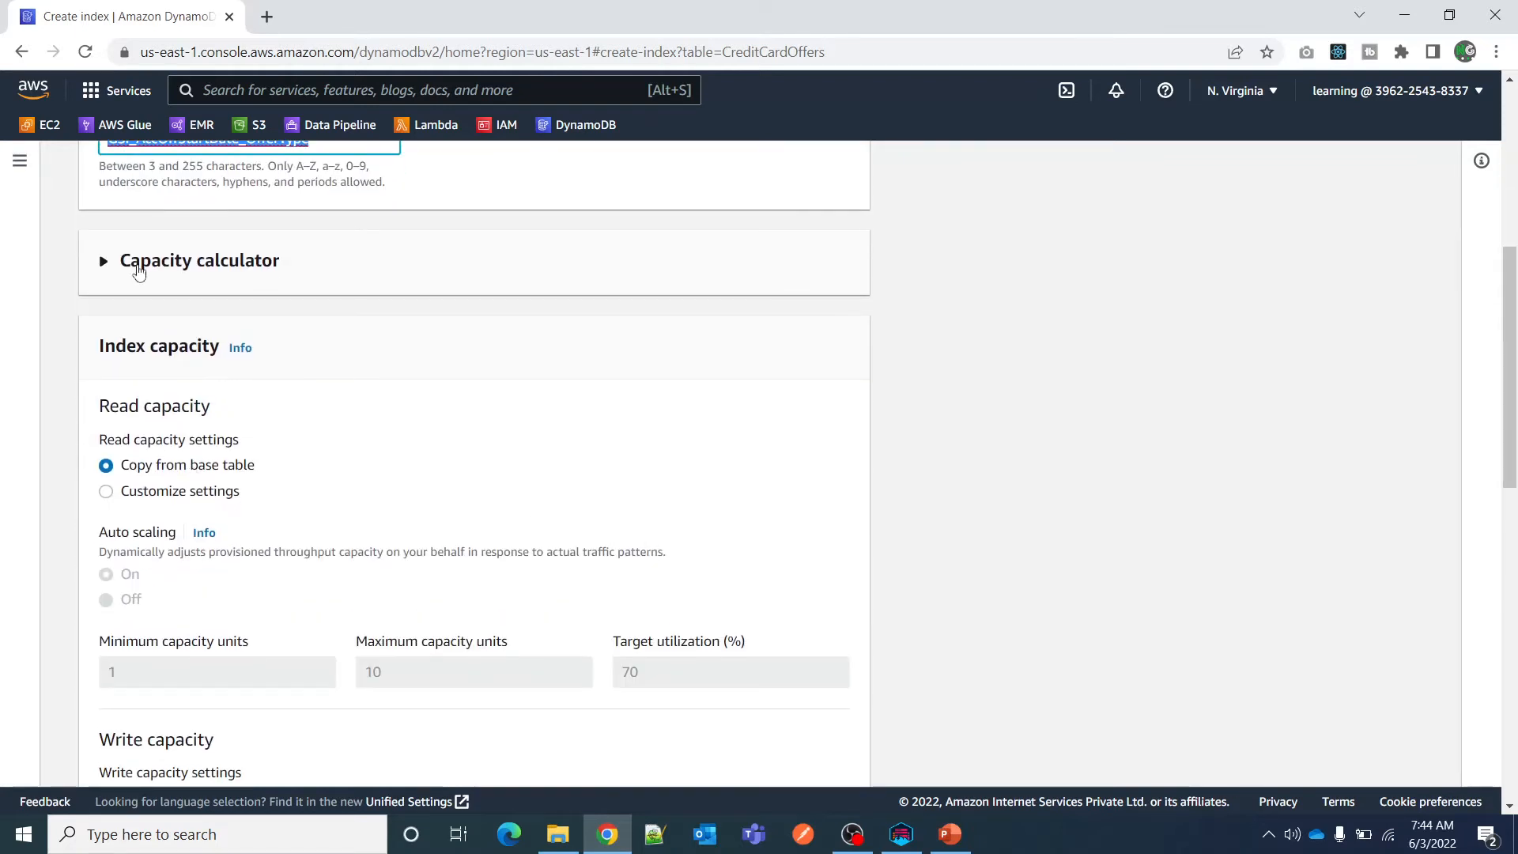
click(103, 264)
click(109, 274)
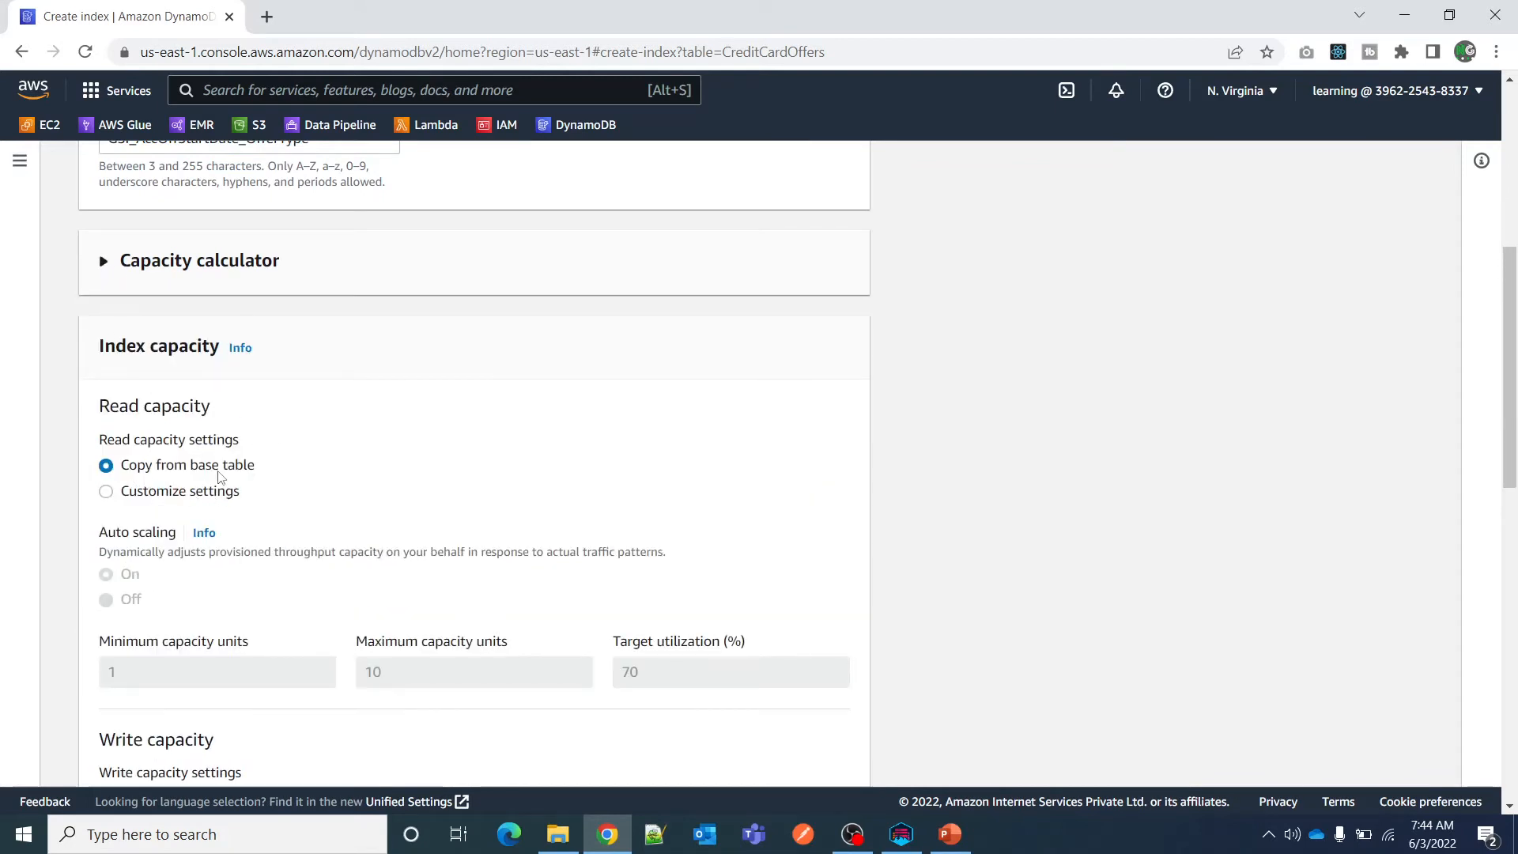
click(107, 491)
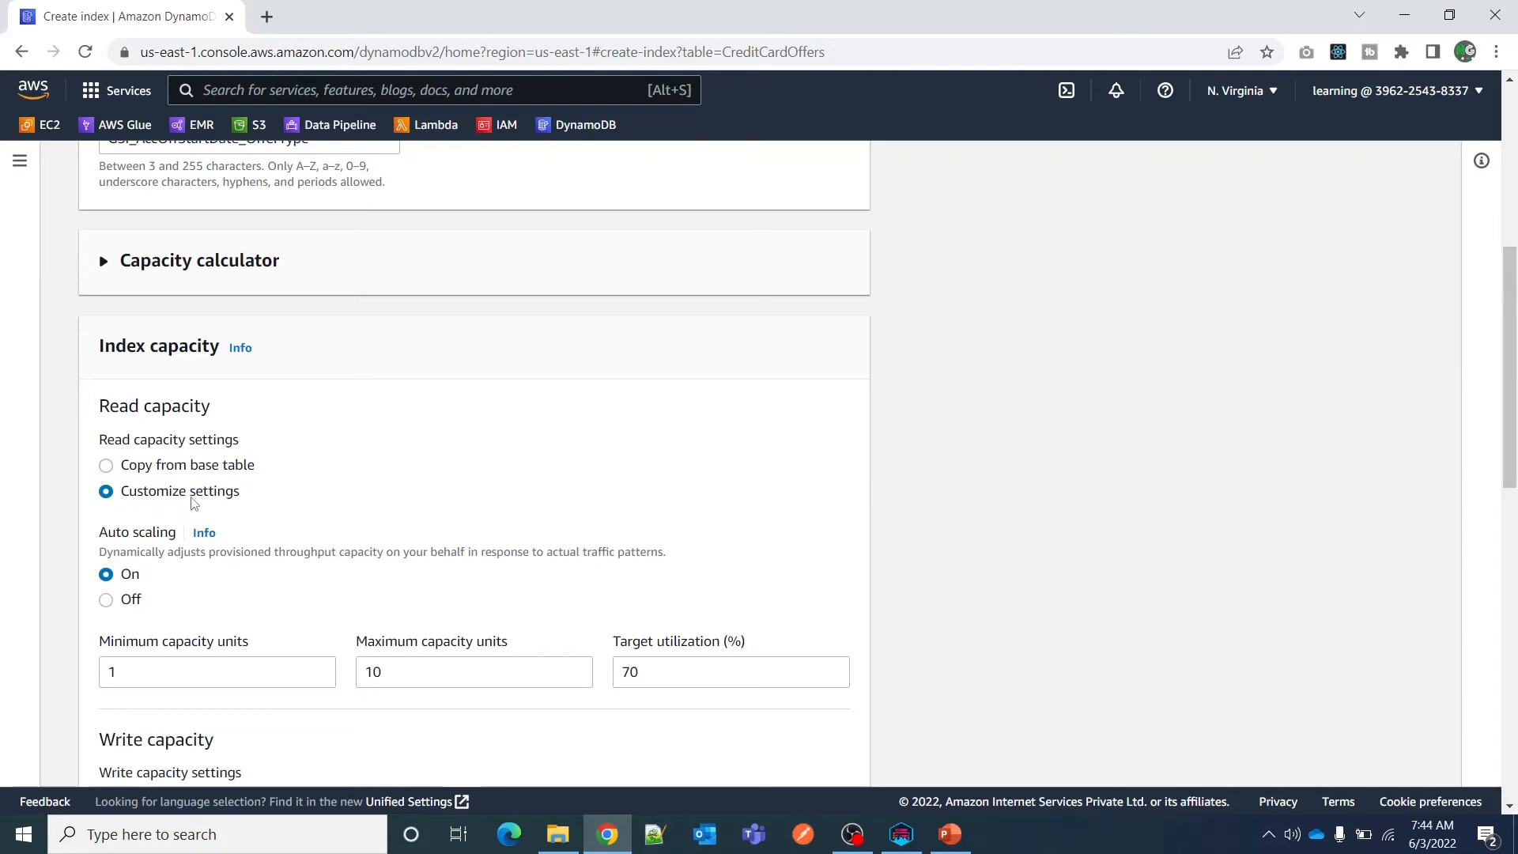
Turn auto scaling for the index's read capacity off and back on.
scroll(269, 495, down, 3)
drag(98, 335, 177, 336)
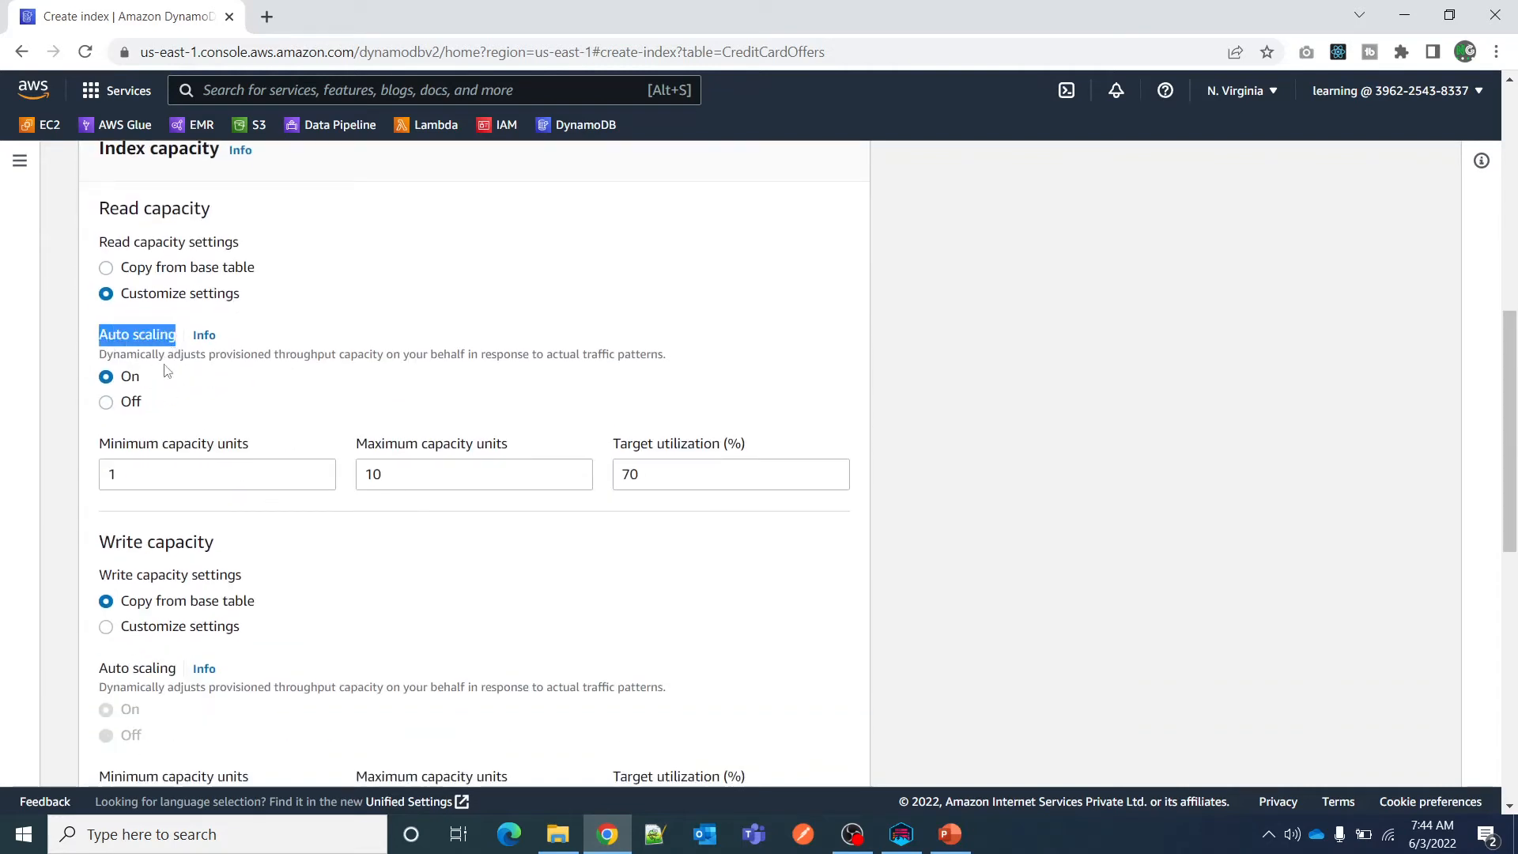
click(108, 403)
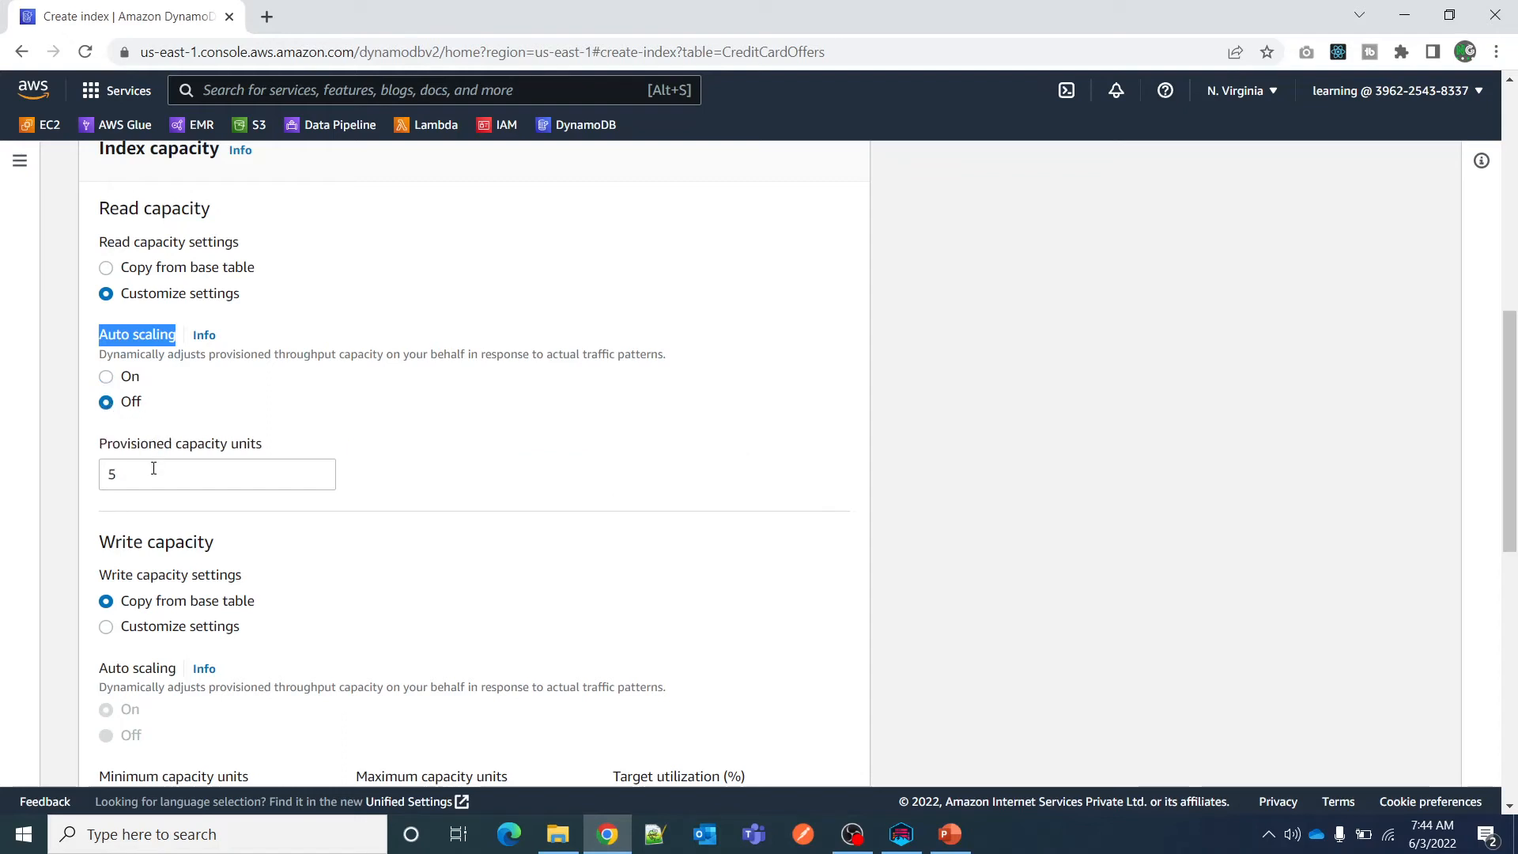
click(107, 379)
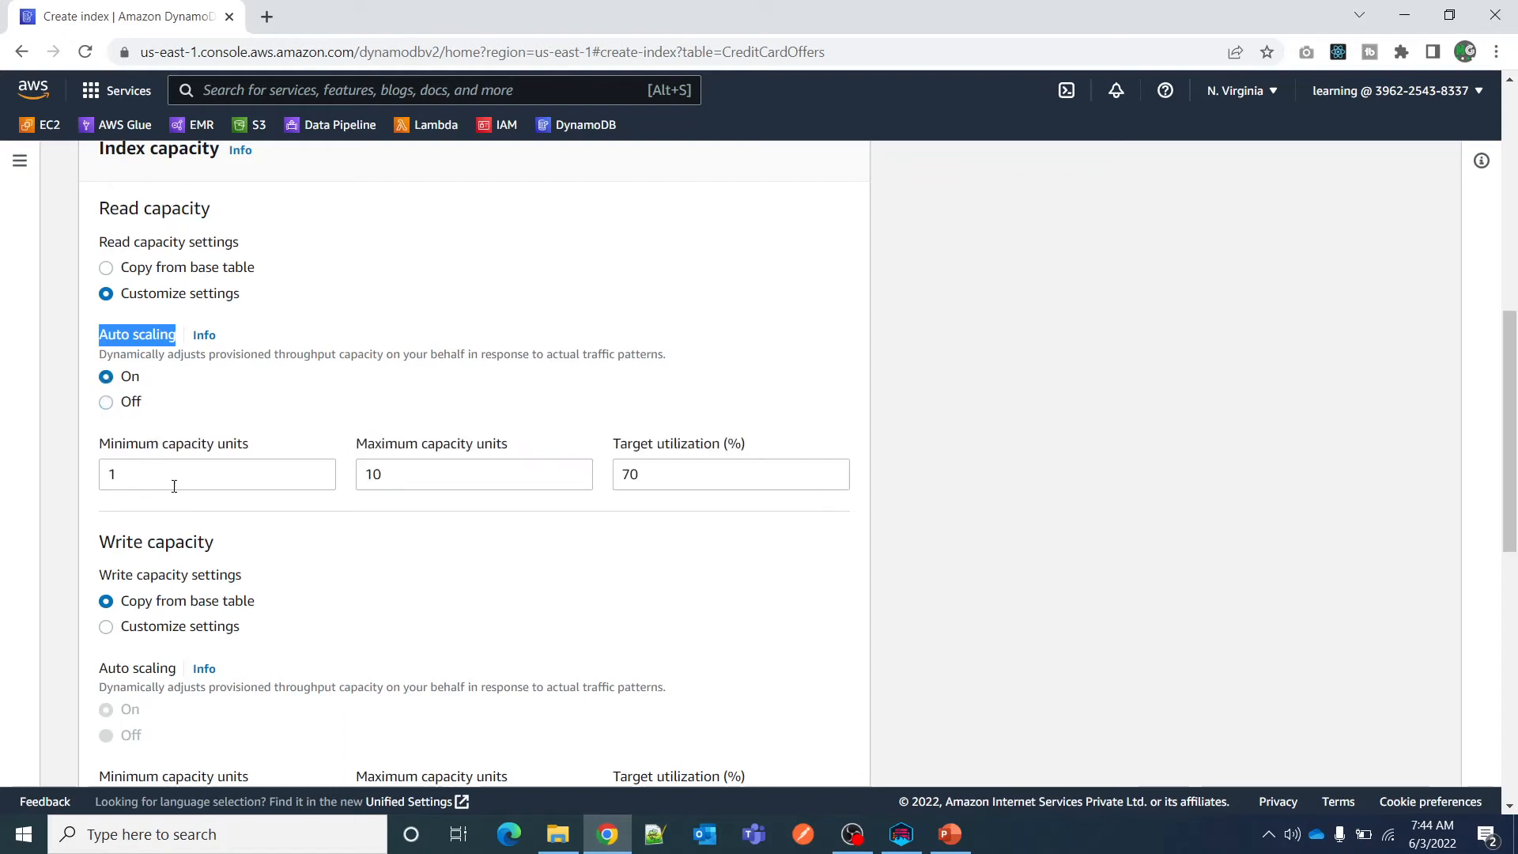
Review the minimum capacity, maximum capacity and target utilization settings for the index's read capacity.
drag(174, 486, 63, 477)
key(Tab)
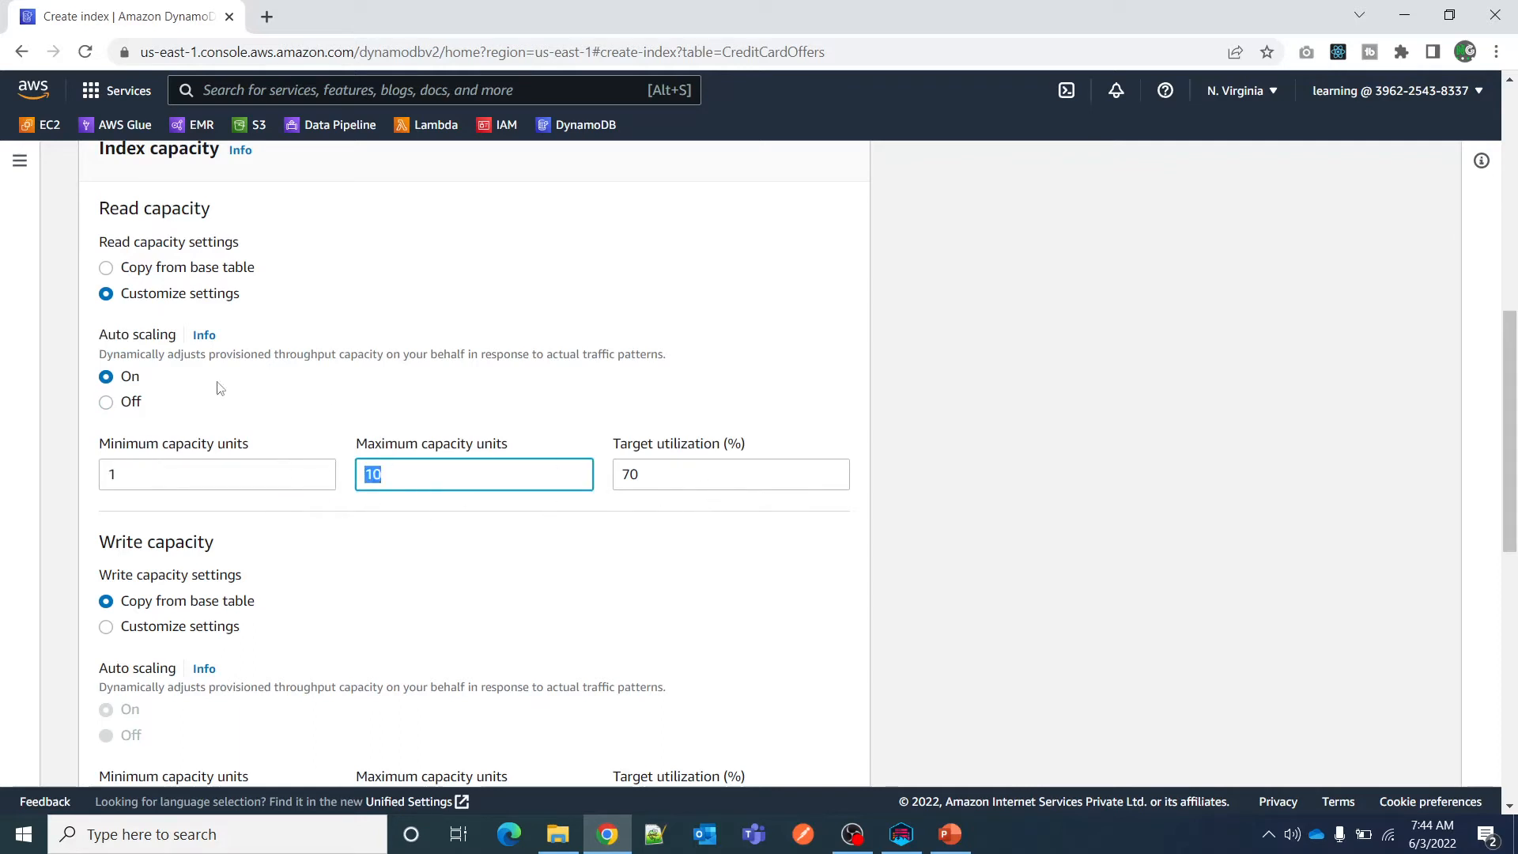
key(Tab)
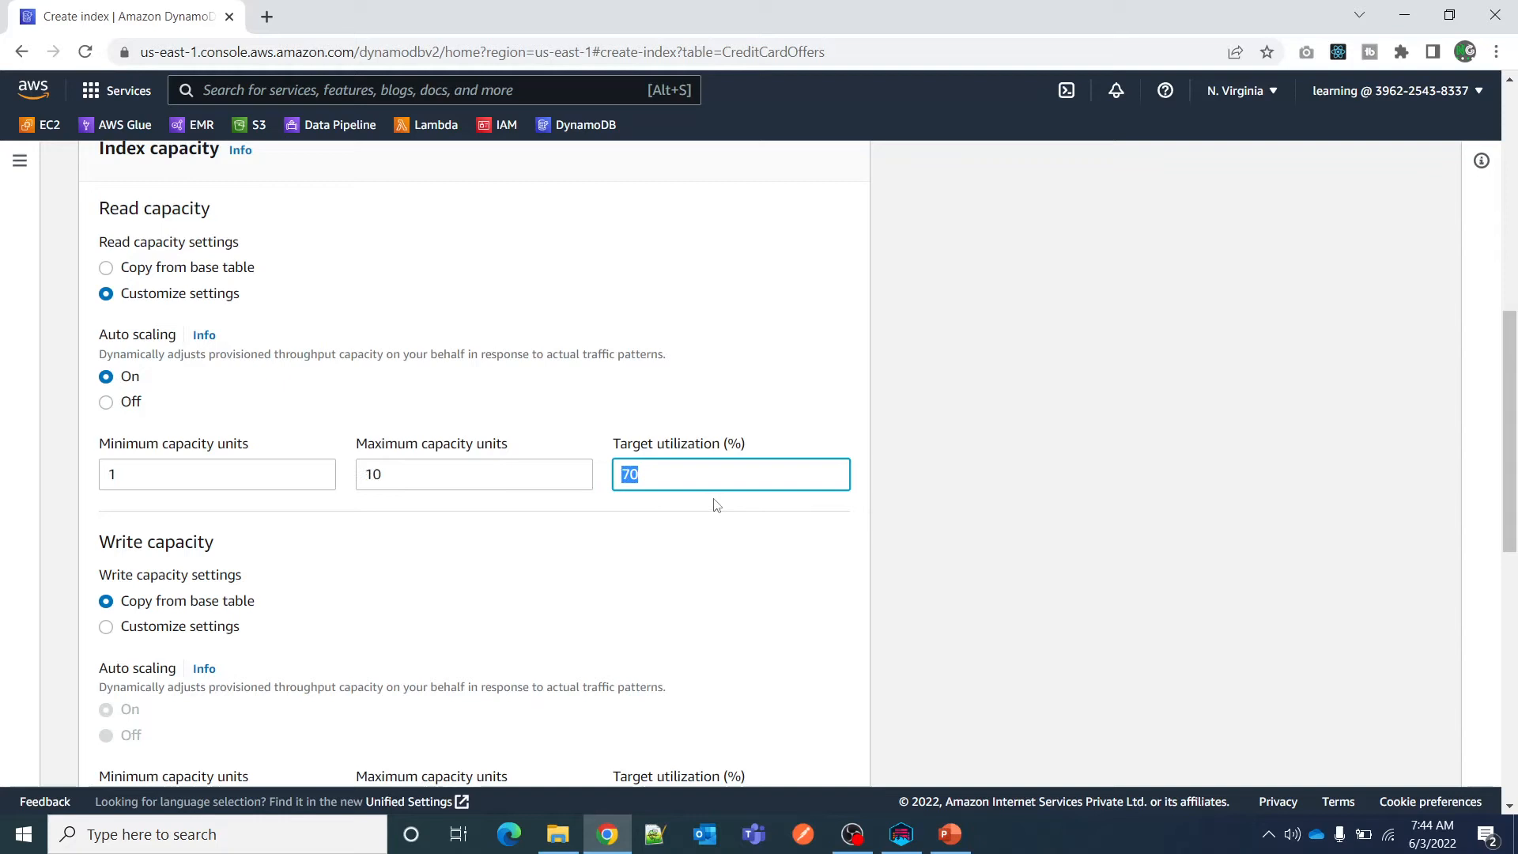
click(1107, 537)
scroll(883, 461, down, 3)
scroll(800, 366, up, 1)
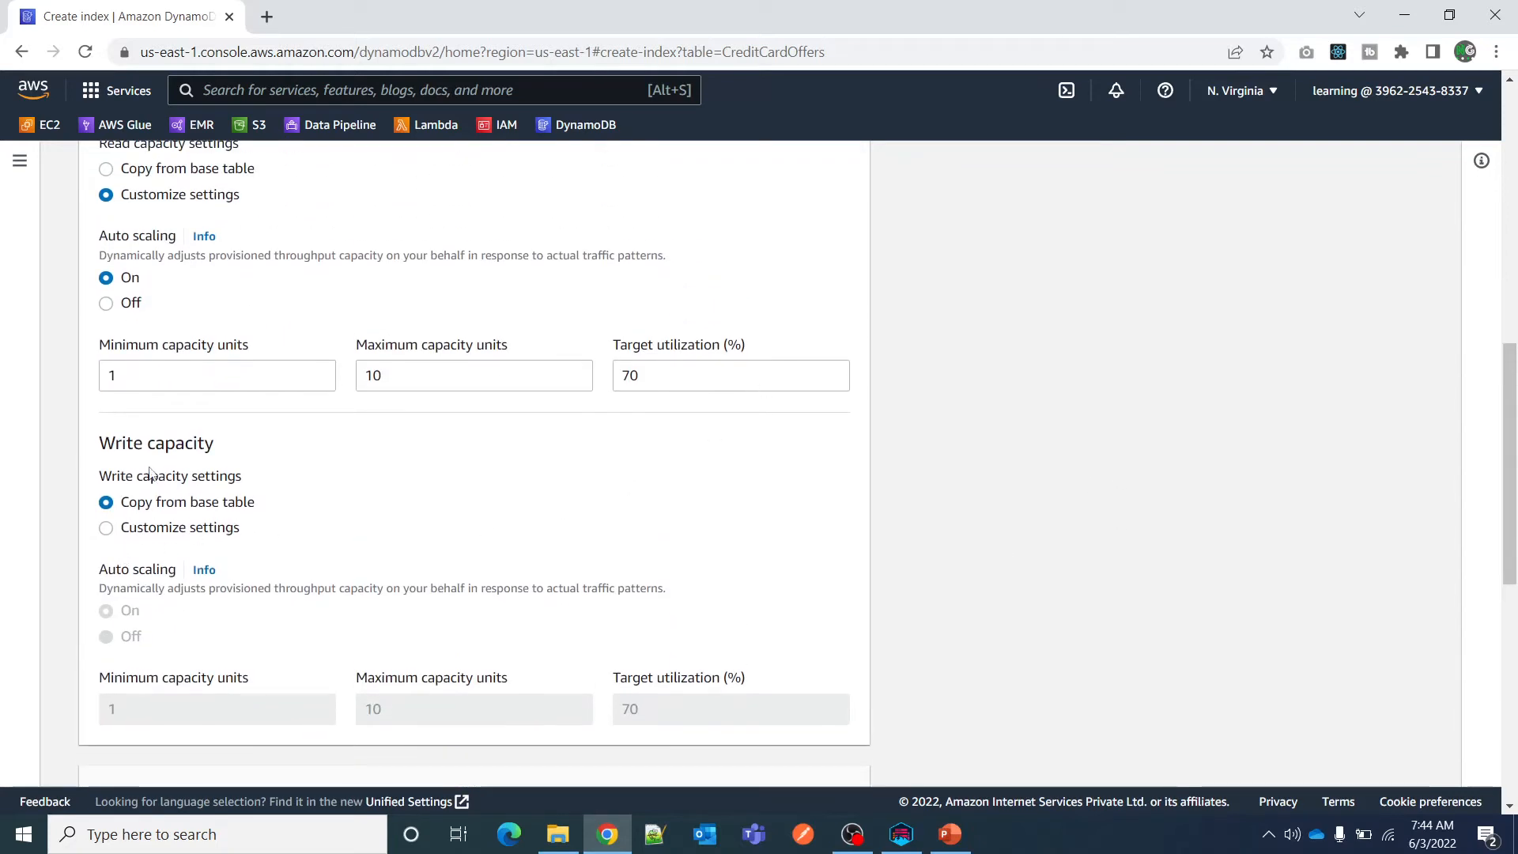
Switch the index's write capacity to customized settings and turn its auto scaling off and back on.
drag(114, 444, 267, 455)
click(105, 527)
scroll(187, 537, down, 2)
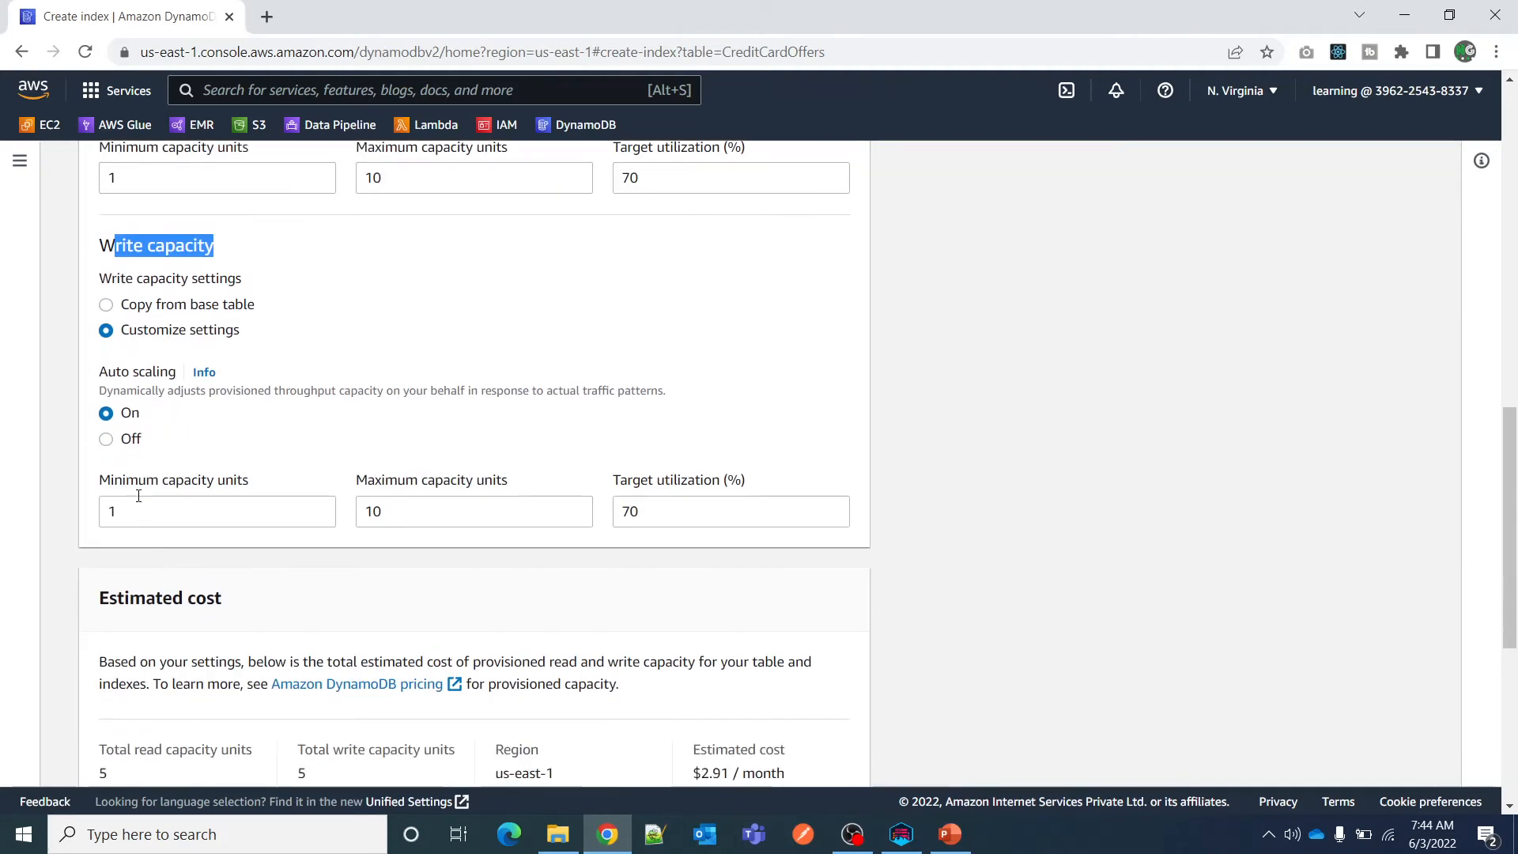
click(106, 440)
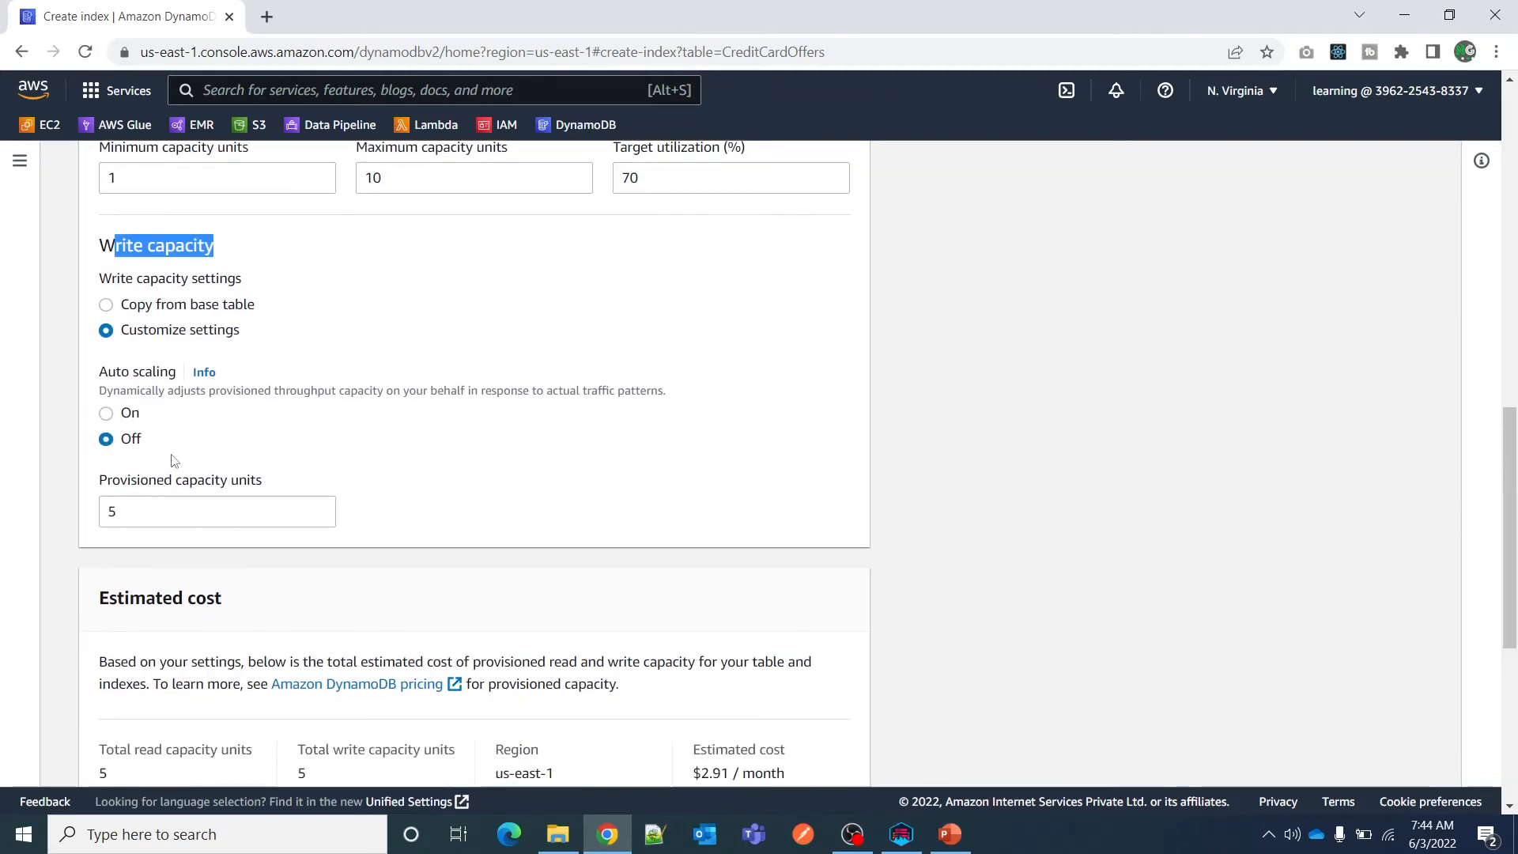
click(106, 412)
scroll(893, 555, up, 2)
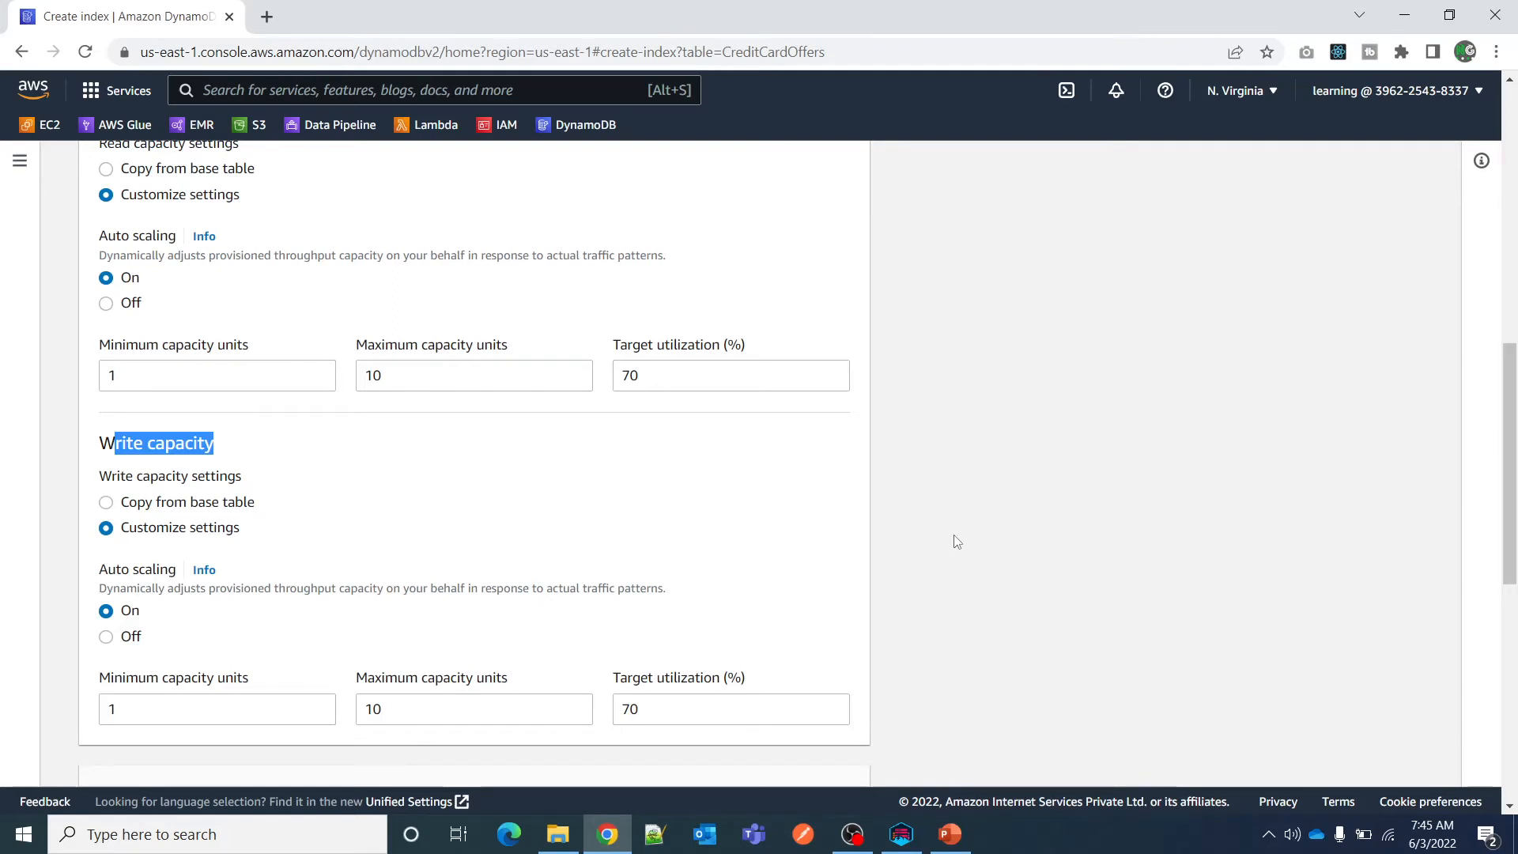
Examine the write capacity settings and the estimated cost section, including total read capacity units and monthly cost.
scroll(957, 542, down, 3)
scroll(958, 542, up, 1)
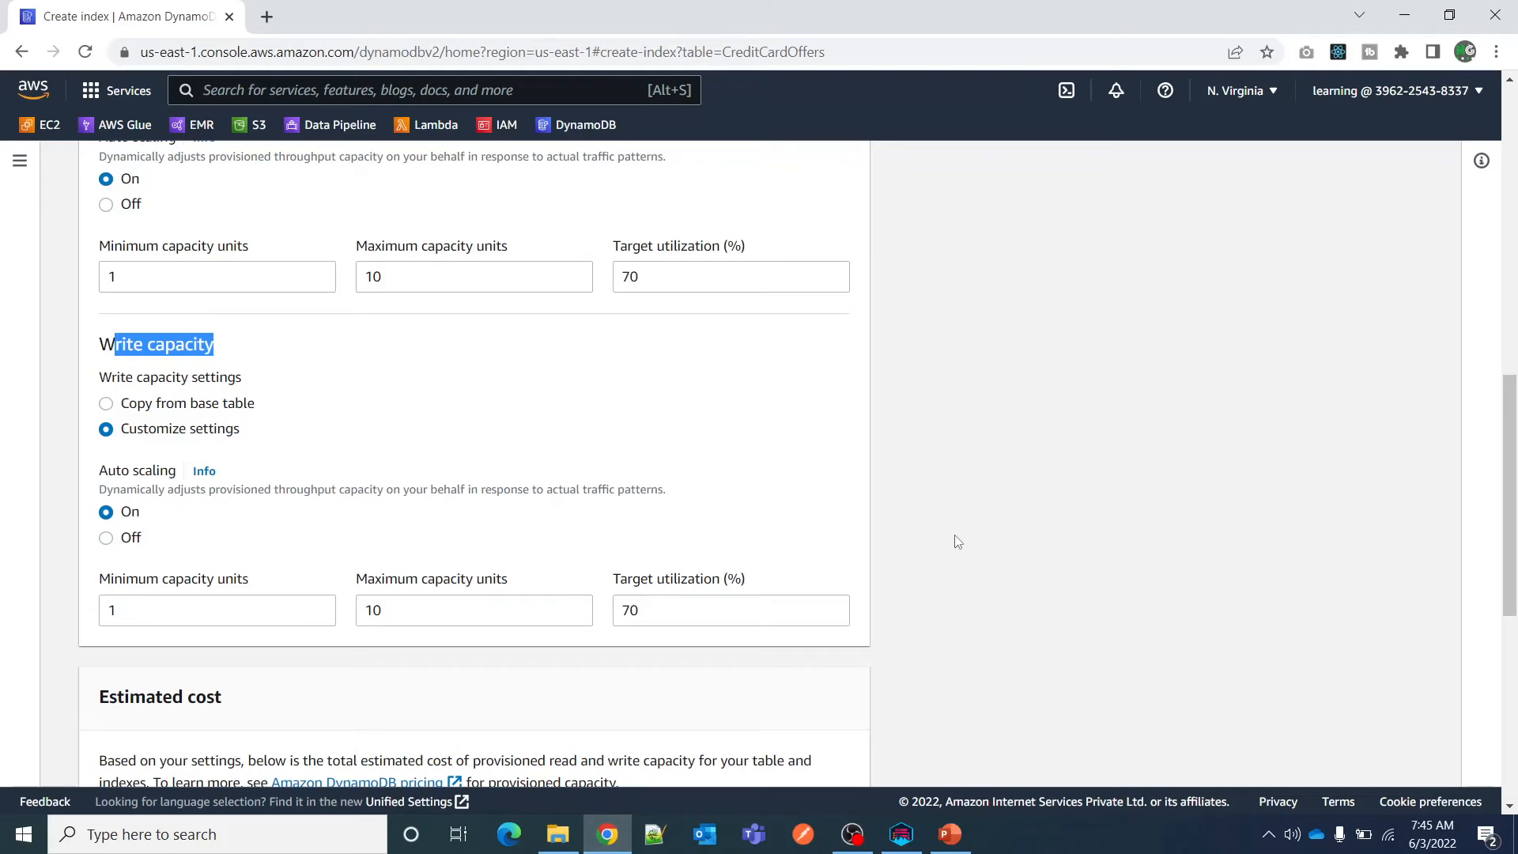
scroll(958, 541, down, 1)
scroll(956, 541, up, 2)
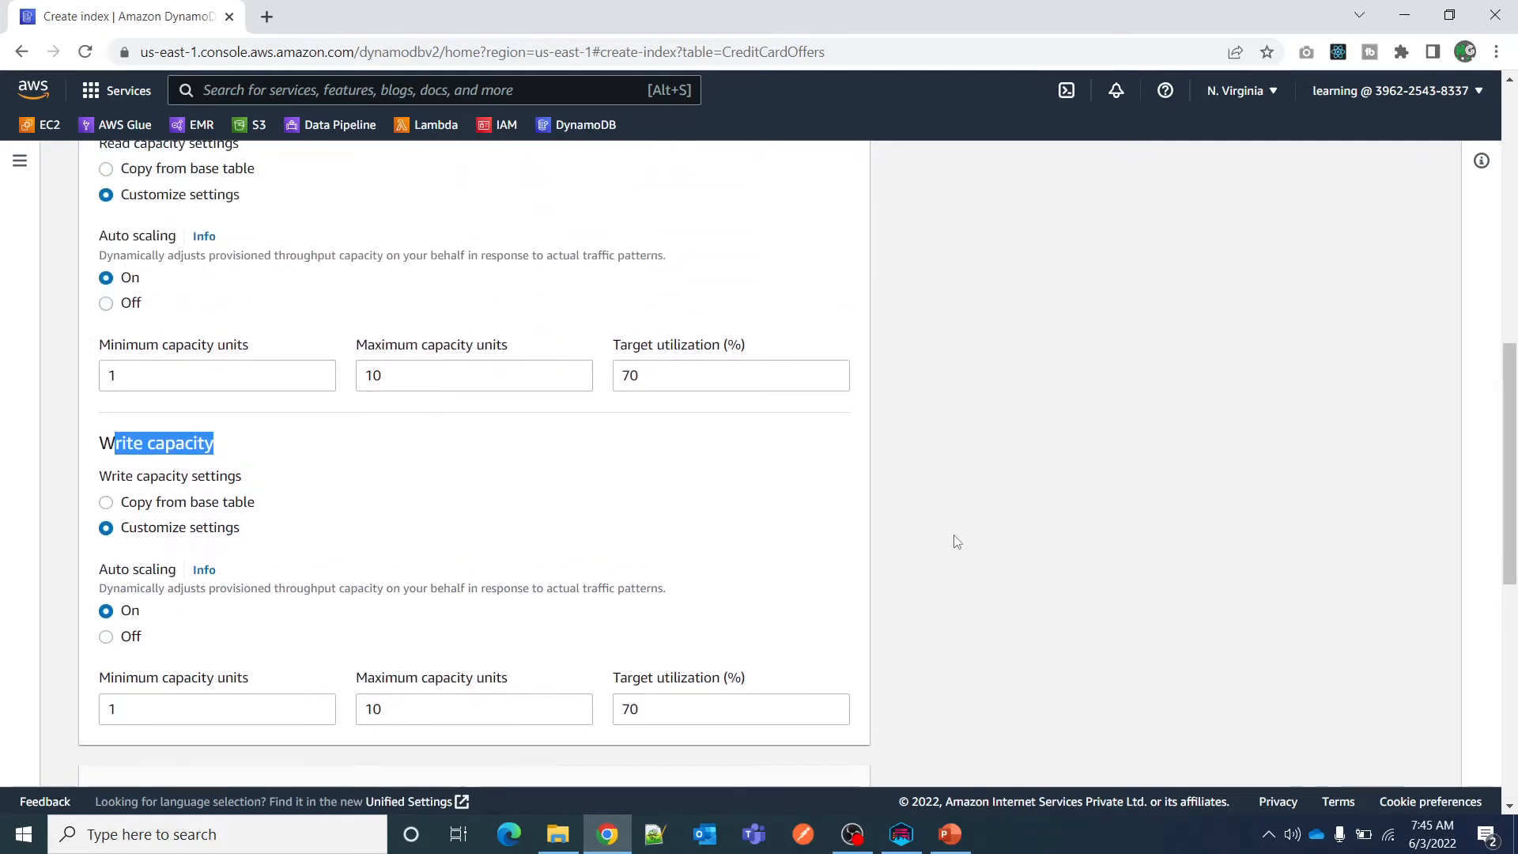
scroll(953, 530, down, 6)
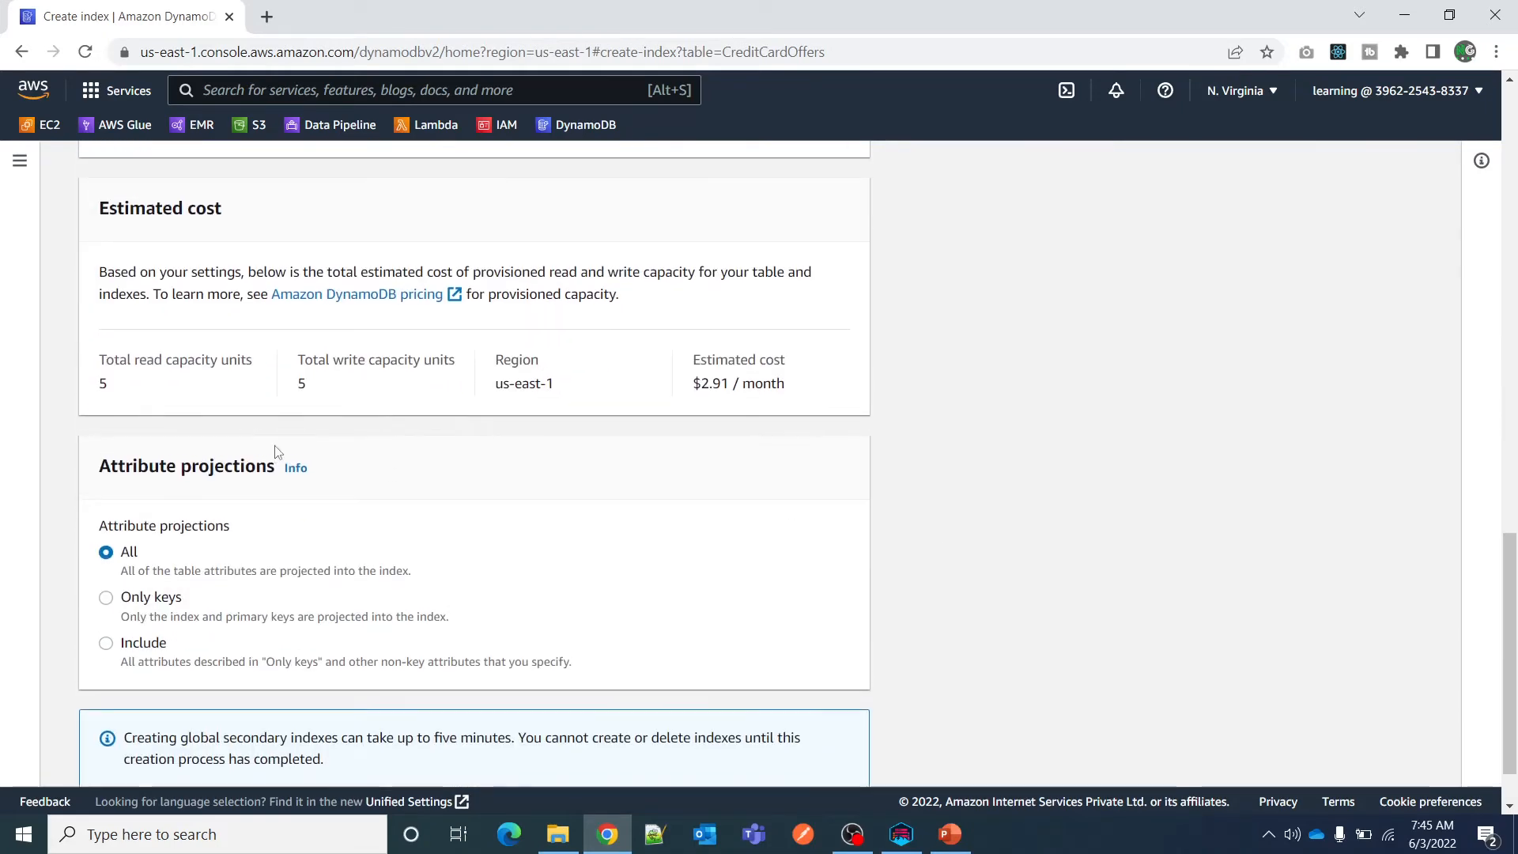
scroll(278, 443, up, 1)
drag(98, 301, 254, 305)
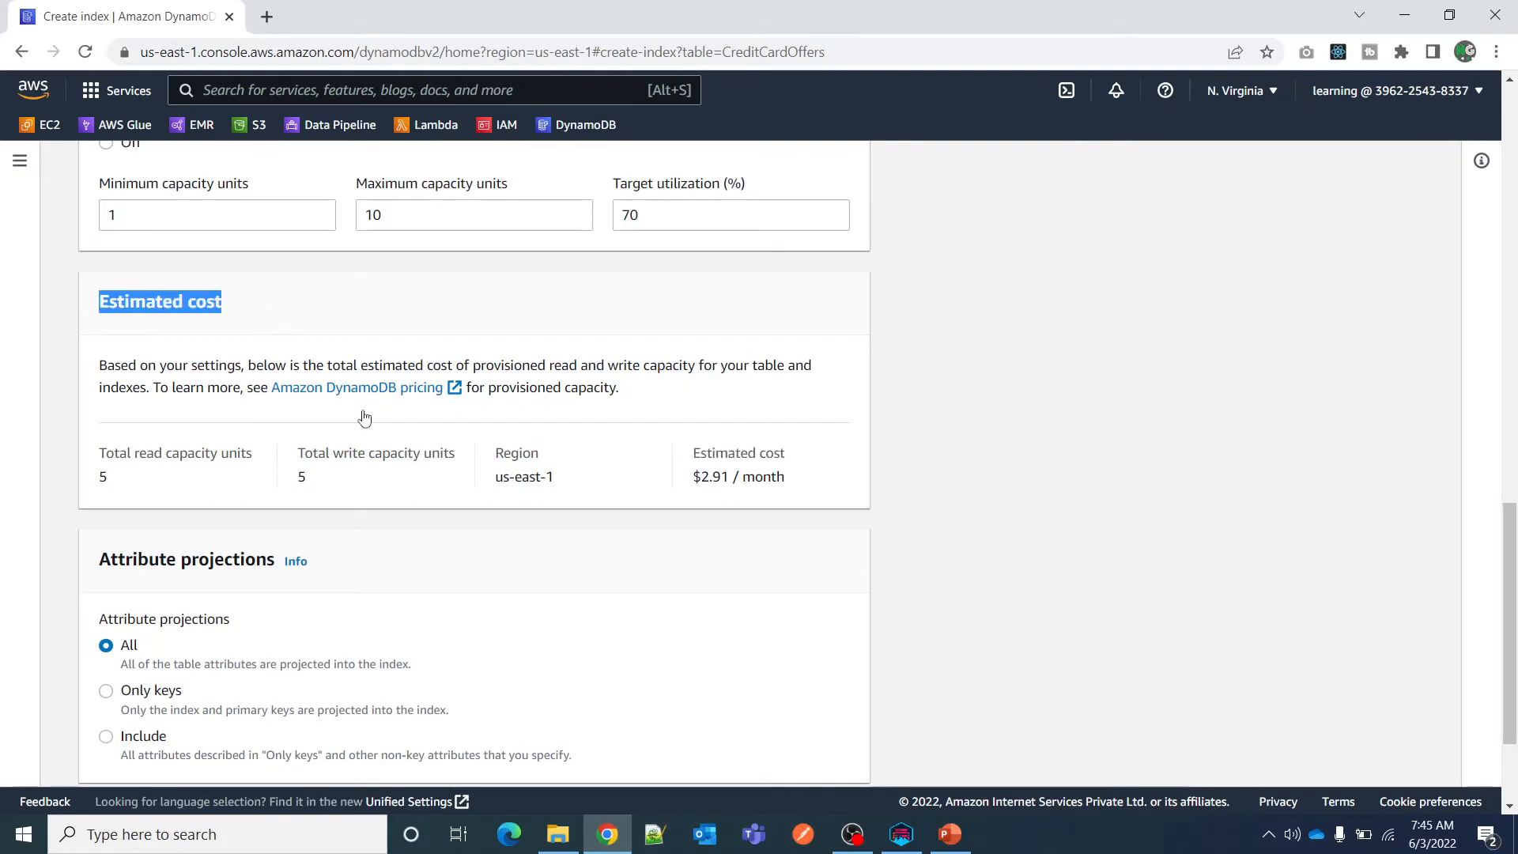
drag(694, 456, 851, 440)
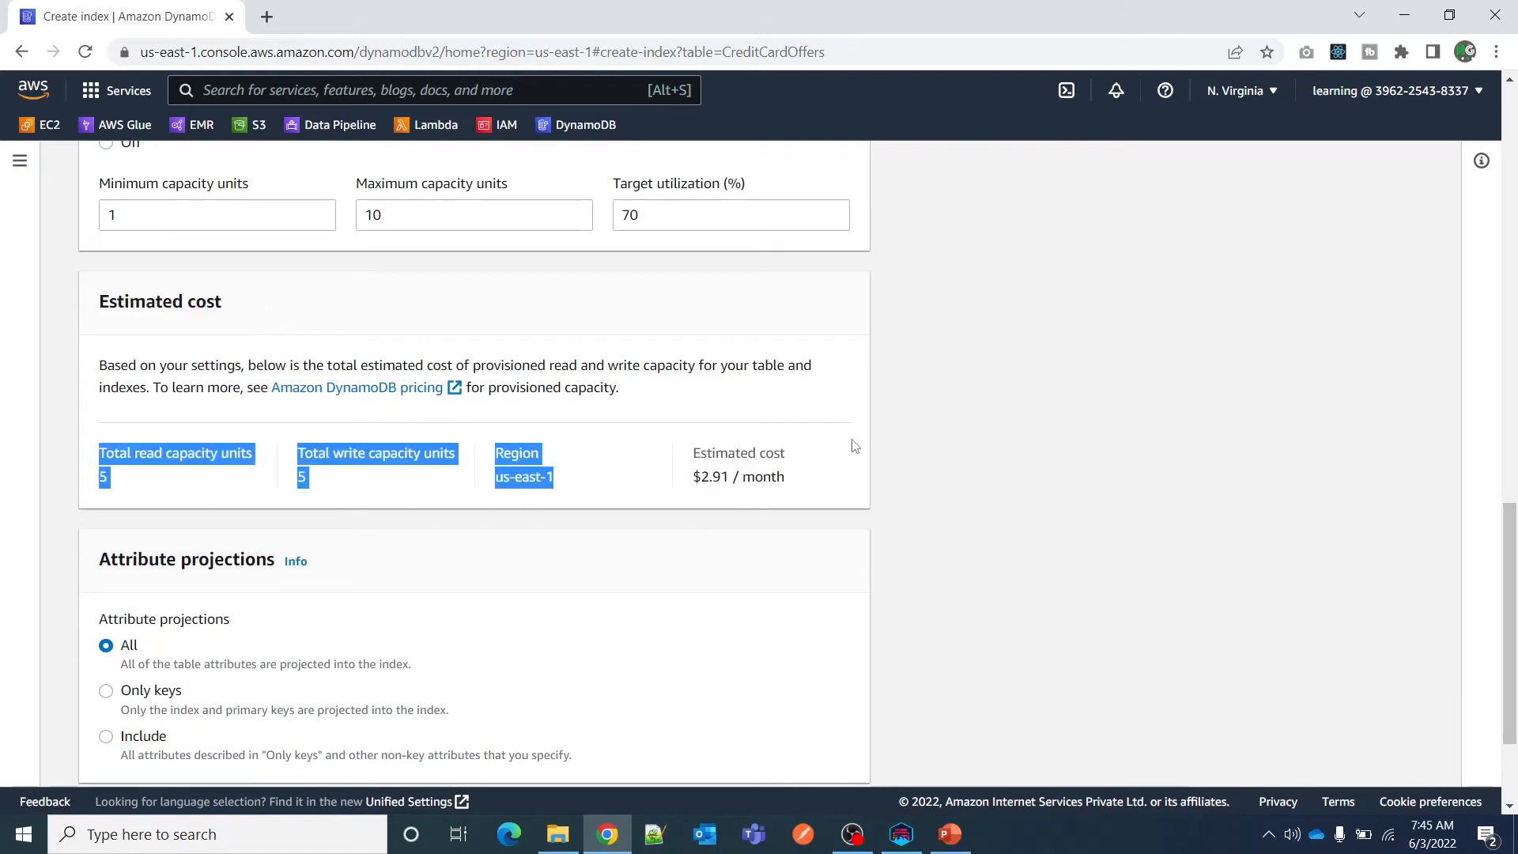
click(830, 474)
drag(101, 453, 254, 451)
scroll(457, 518, down, 2)
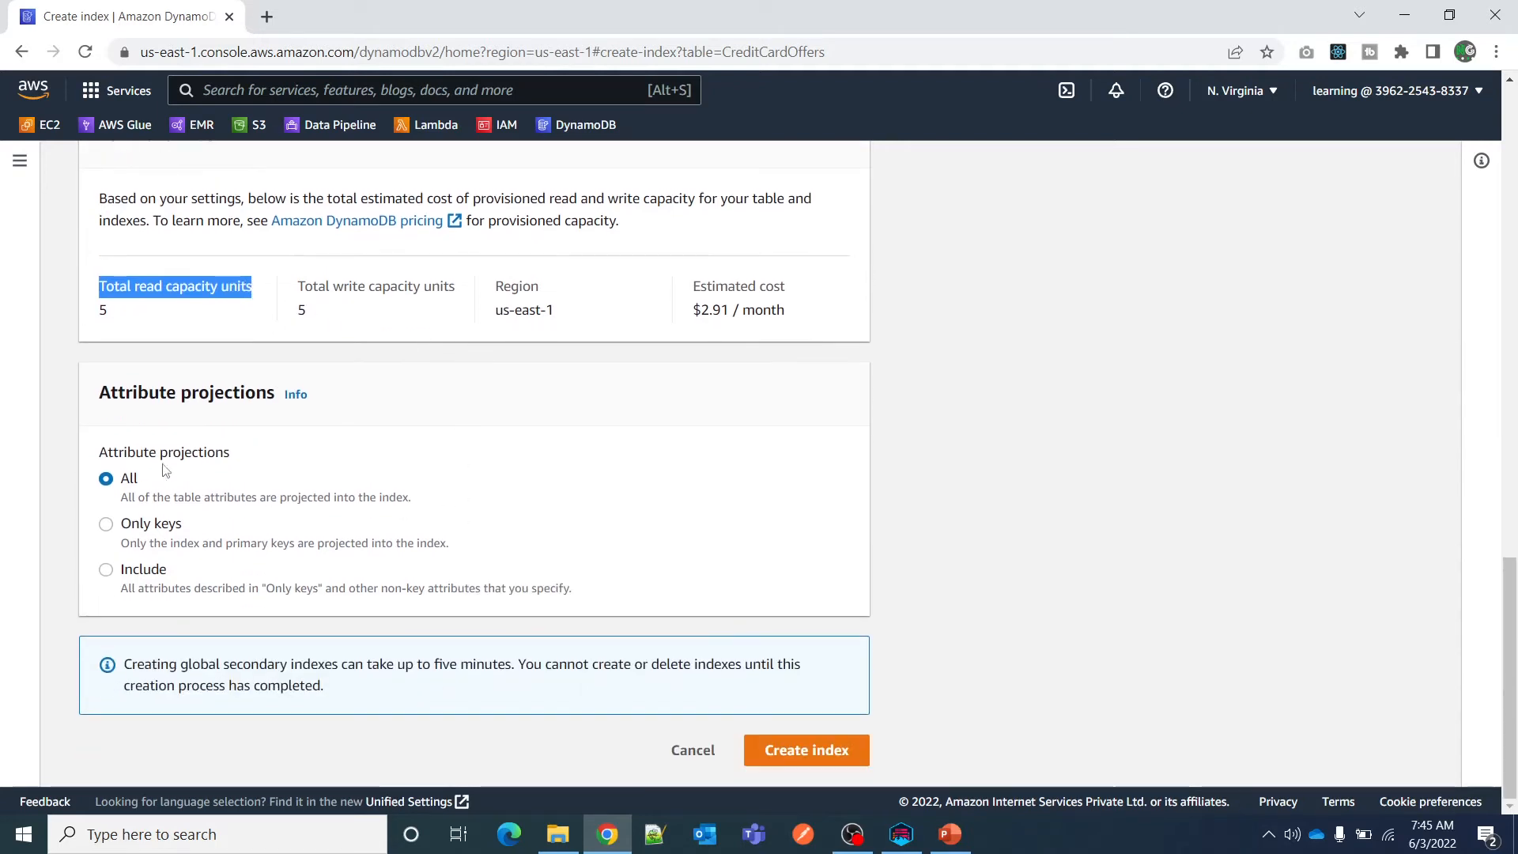
Try the Only keys attribute projection, and set the index's attribute projections to Include.
drag(106, 452, 245, 459)
click(106, 526)
click(107, 571)
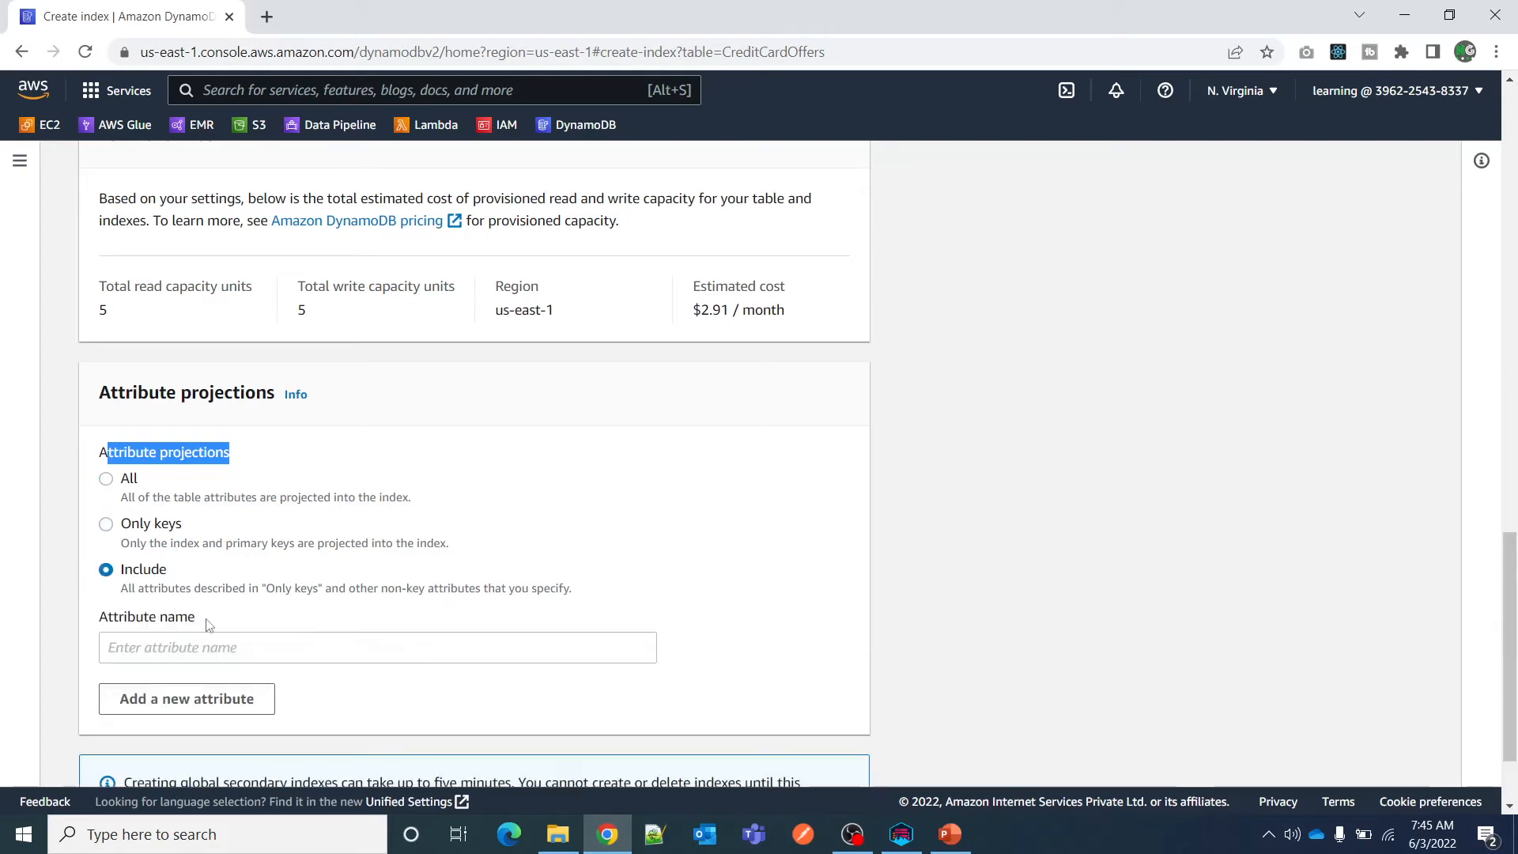
Copy the AccountId attribute name from NoSQL Workbench, enter it as the projected attribute in the DynamoDB console, and create the index.
key(alt+Tab)
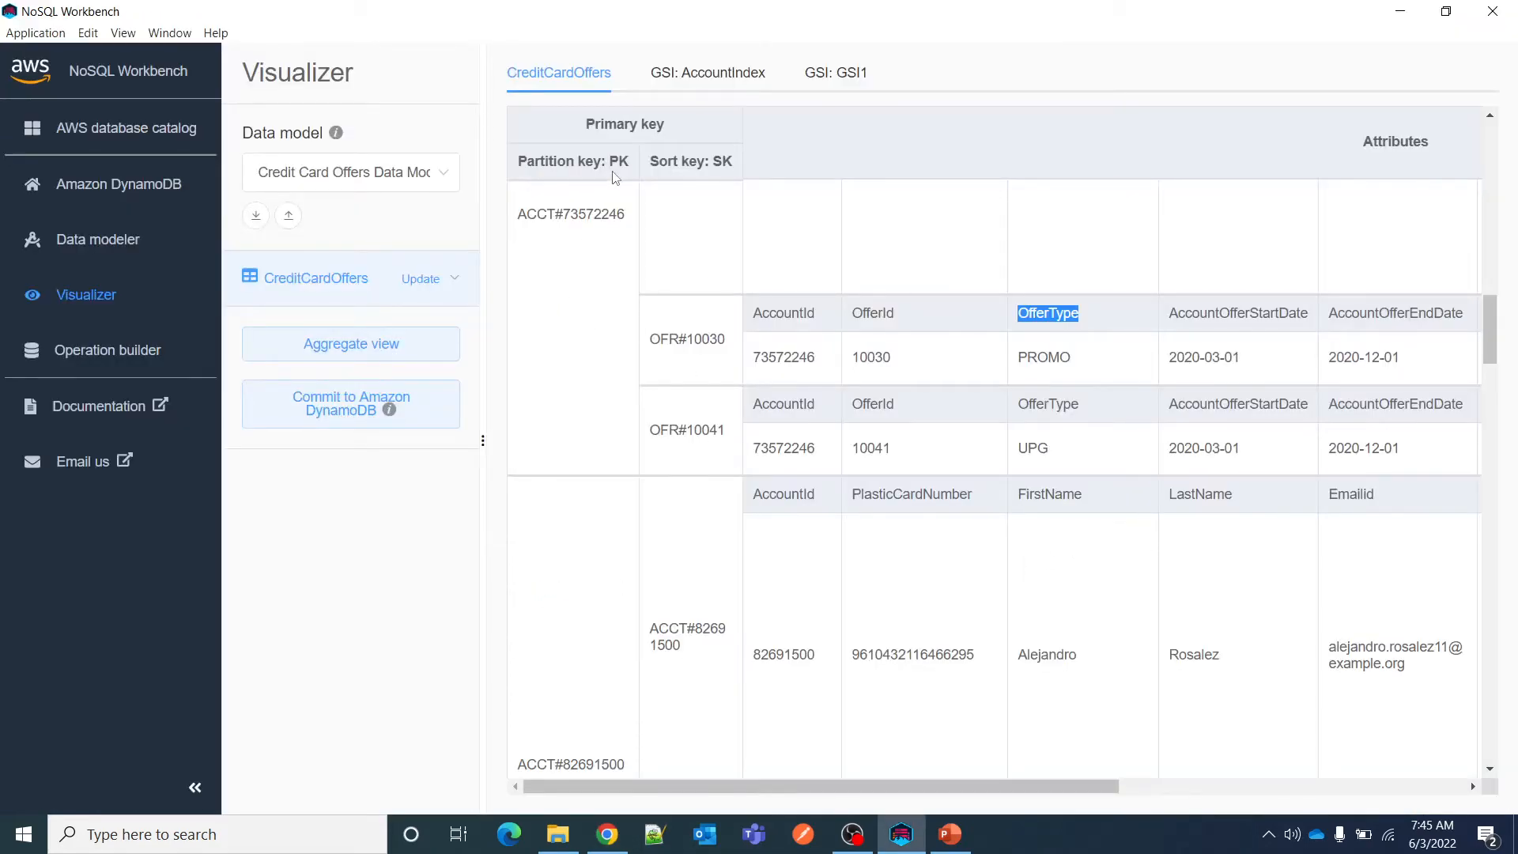
key(alt+Tab)
key(alt+Tab)
double_click(792, 314)
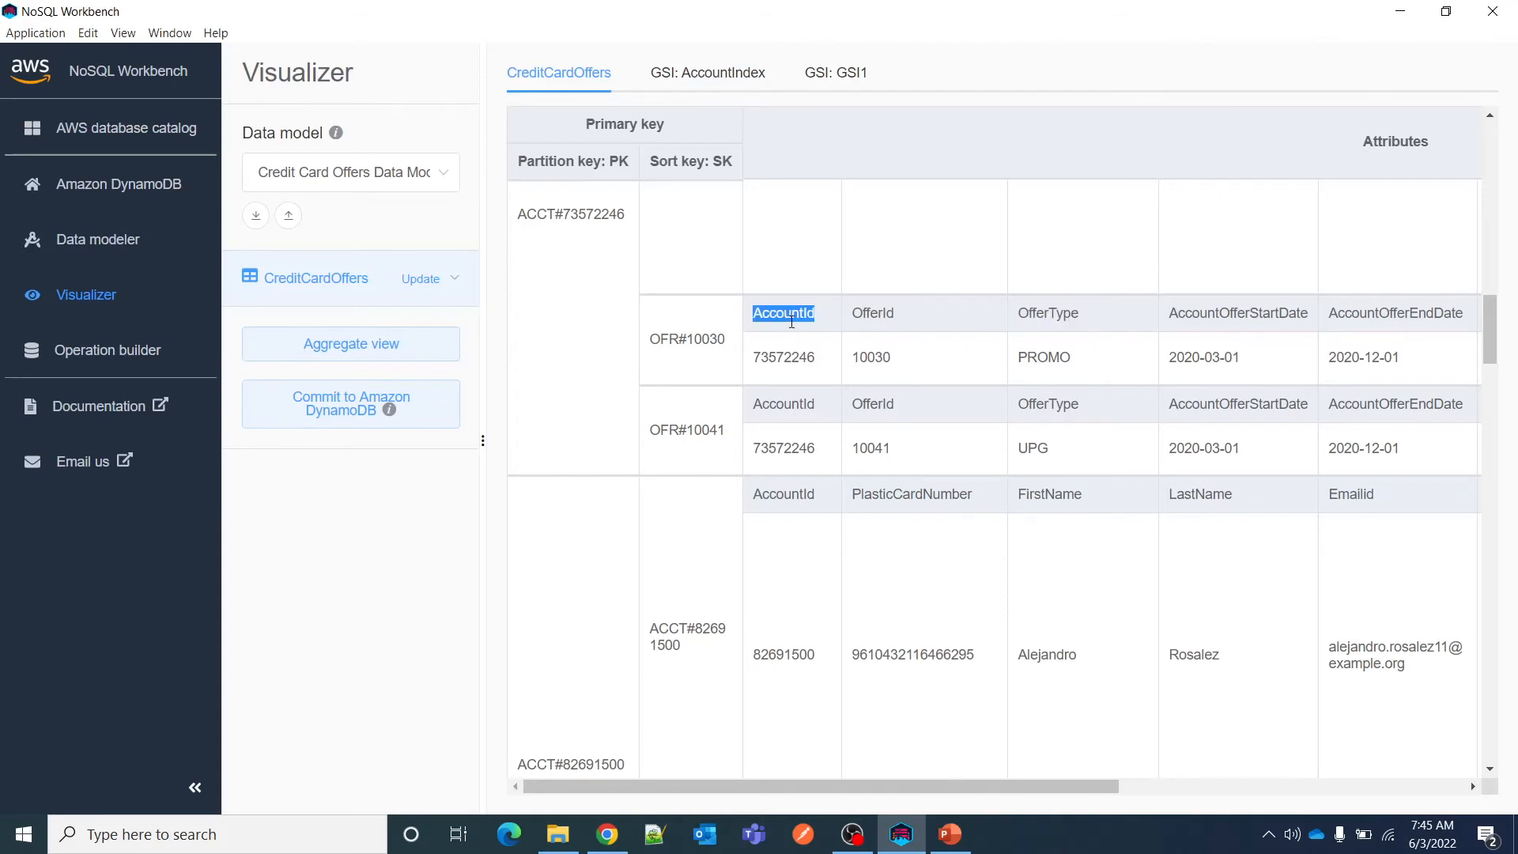
key(ctrl+c)
key(alt+Tab)
click(217, 641)
key(ctrl+v)
scroll(353, 634, down, 2)
click(800, 750)
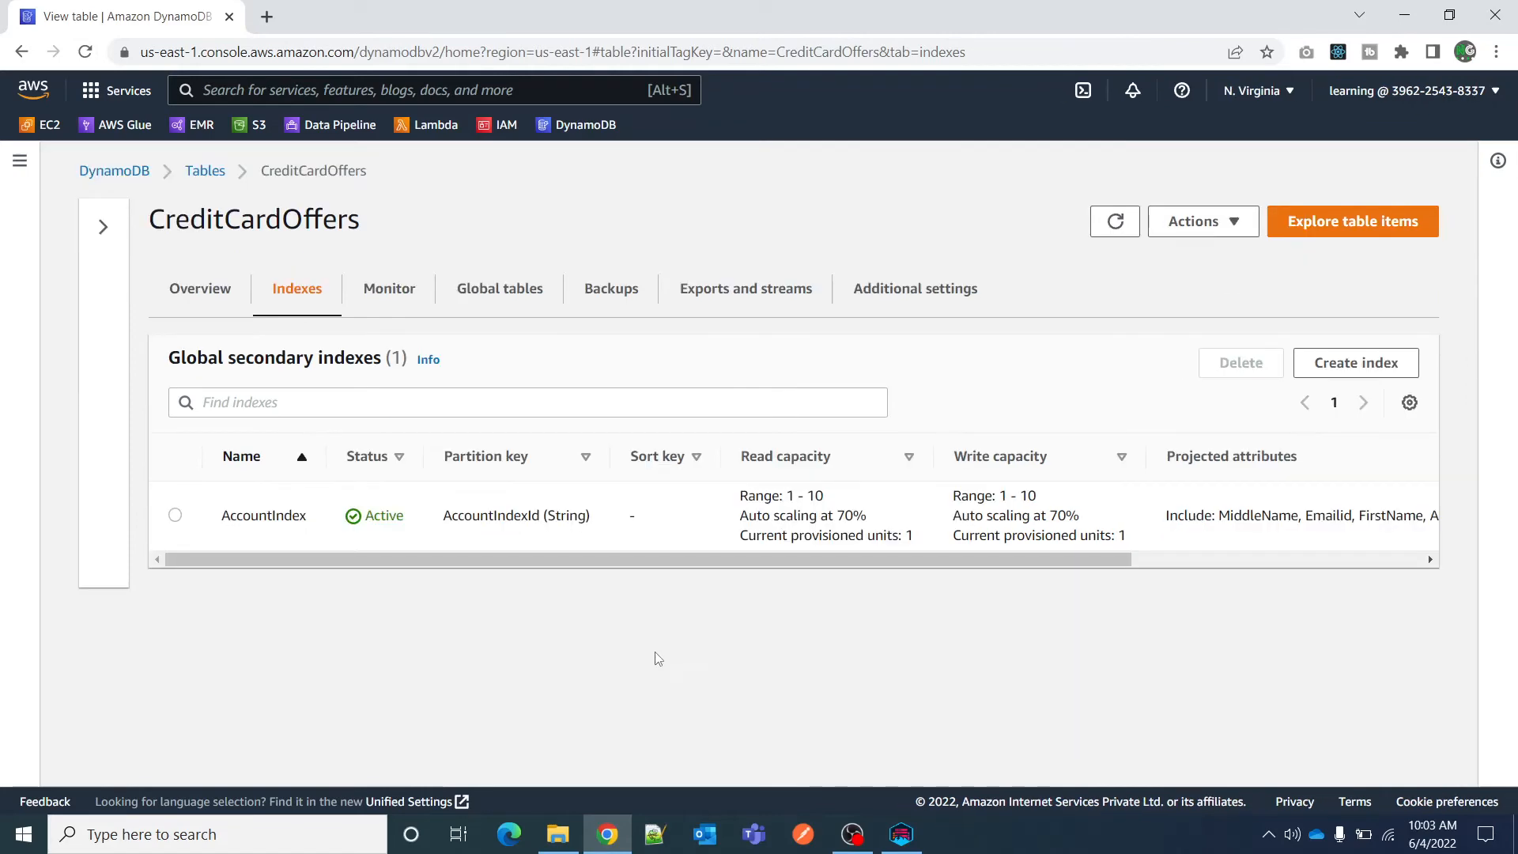
Explore the CreditCardOffers table items and run a scan on AccountIndex with no filter values.
click(1342, 224)
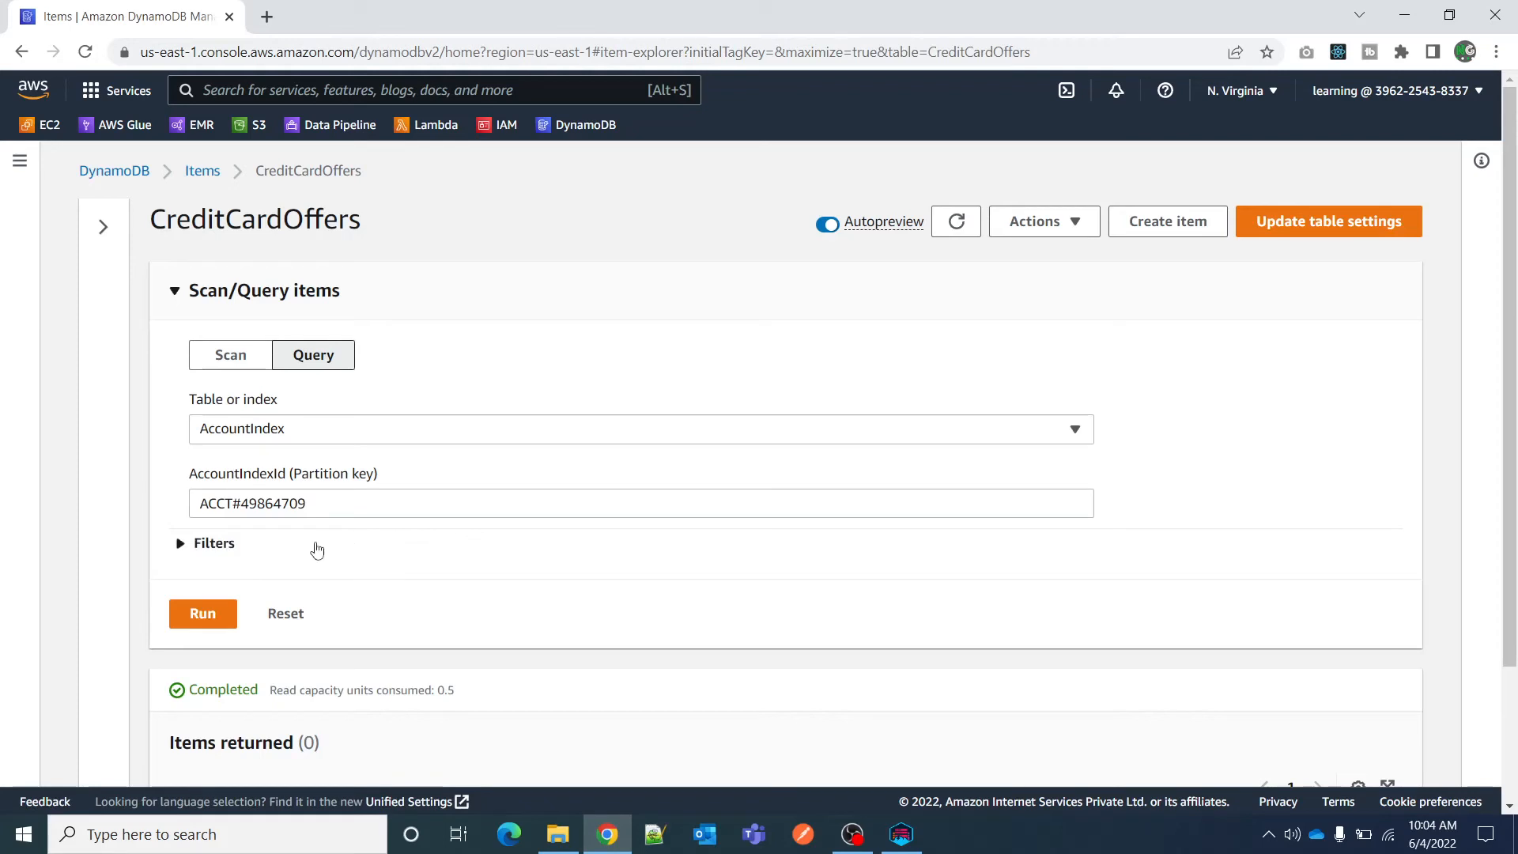
click(237, 358)
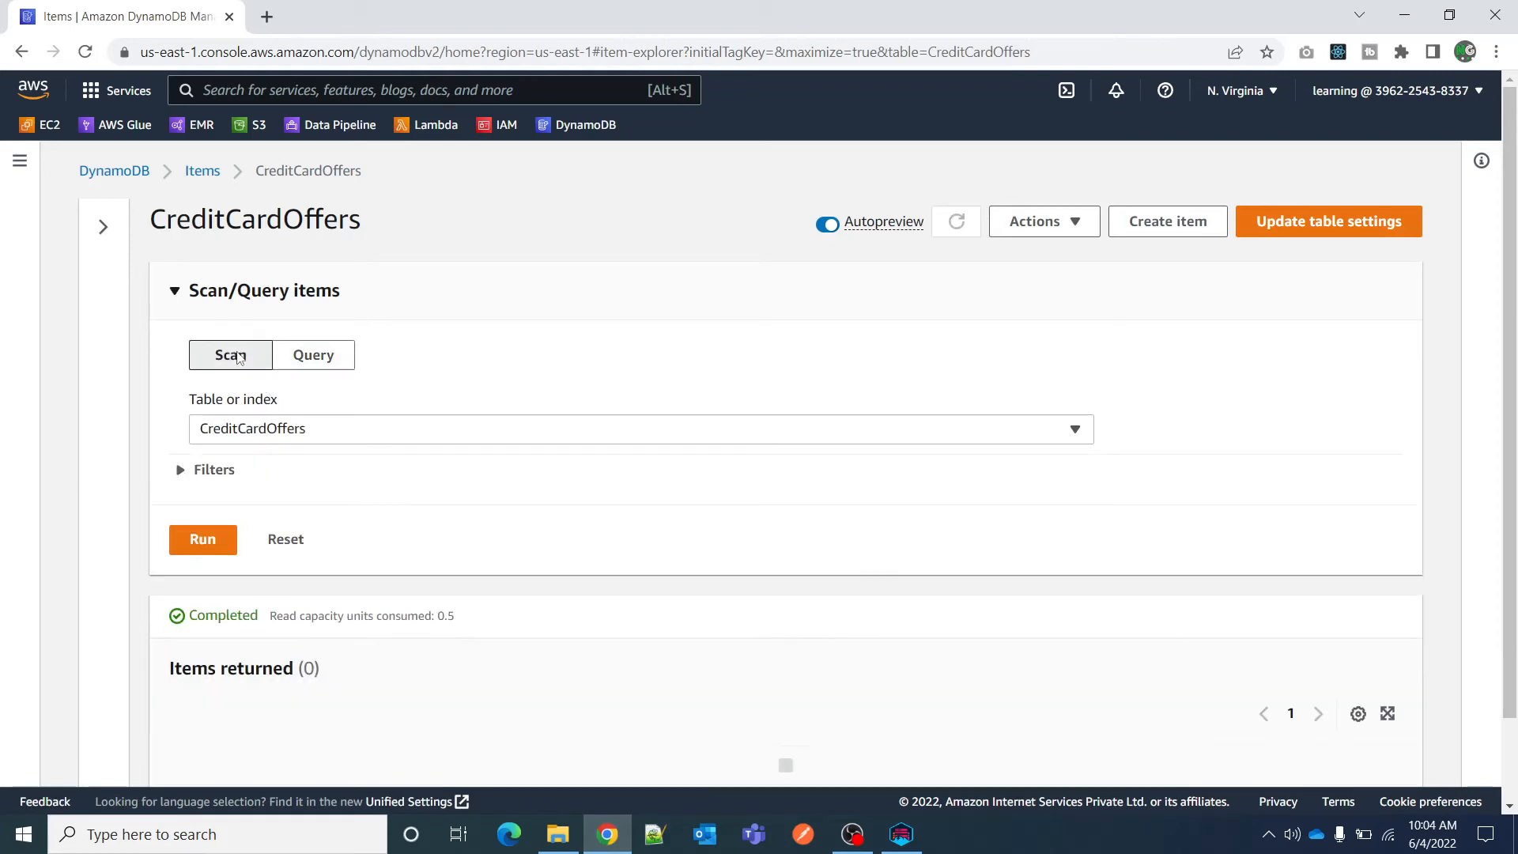
click(269, 439)
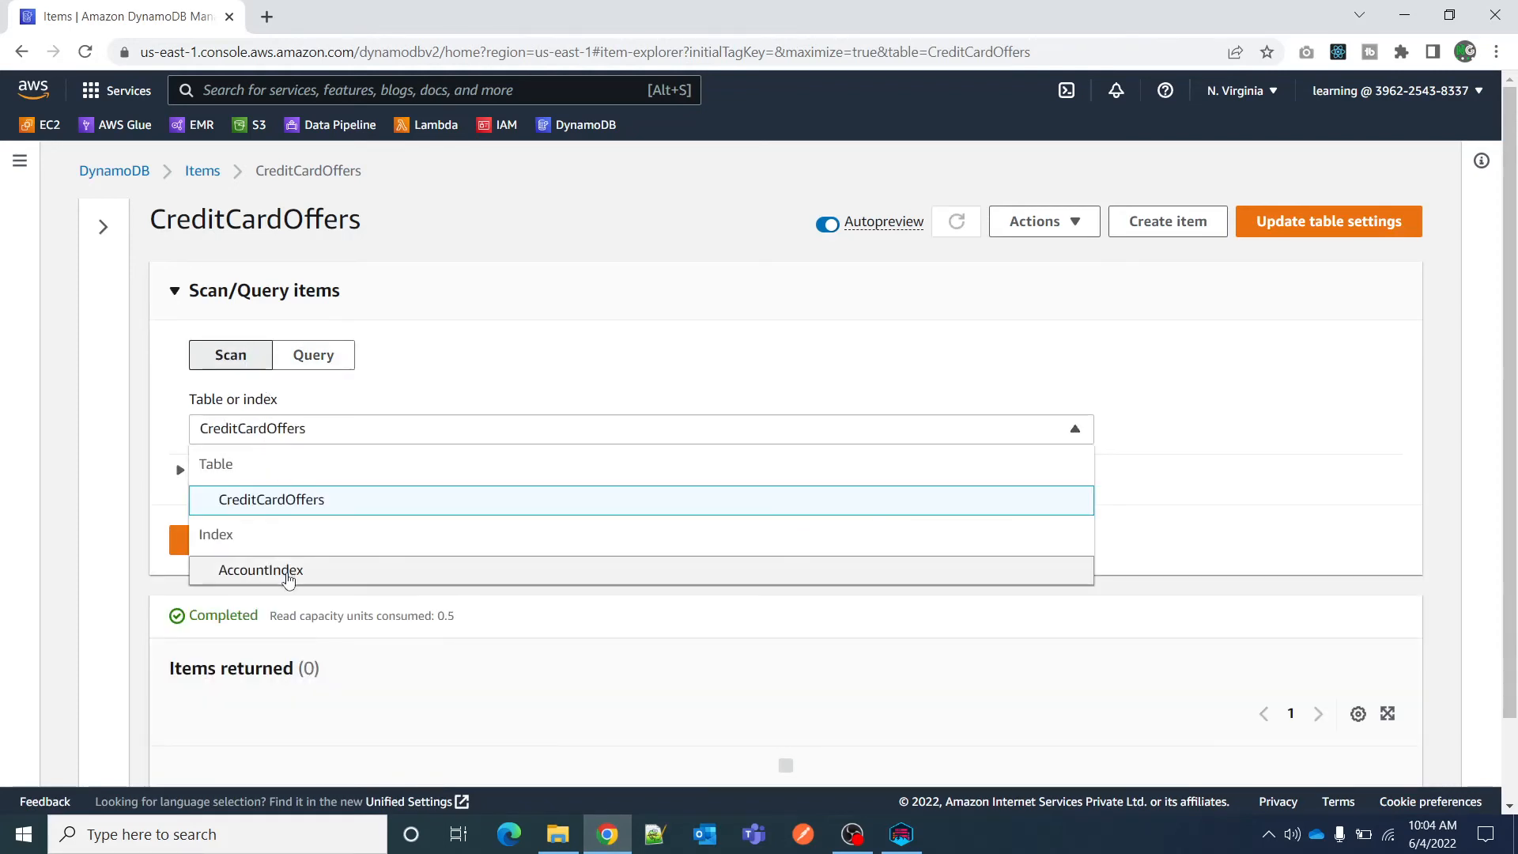
click(289, 571)
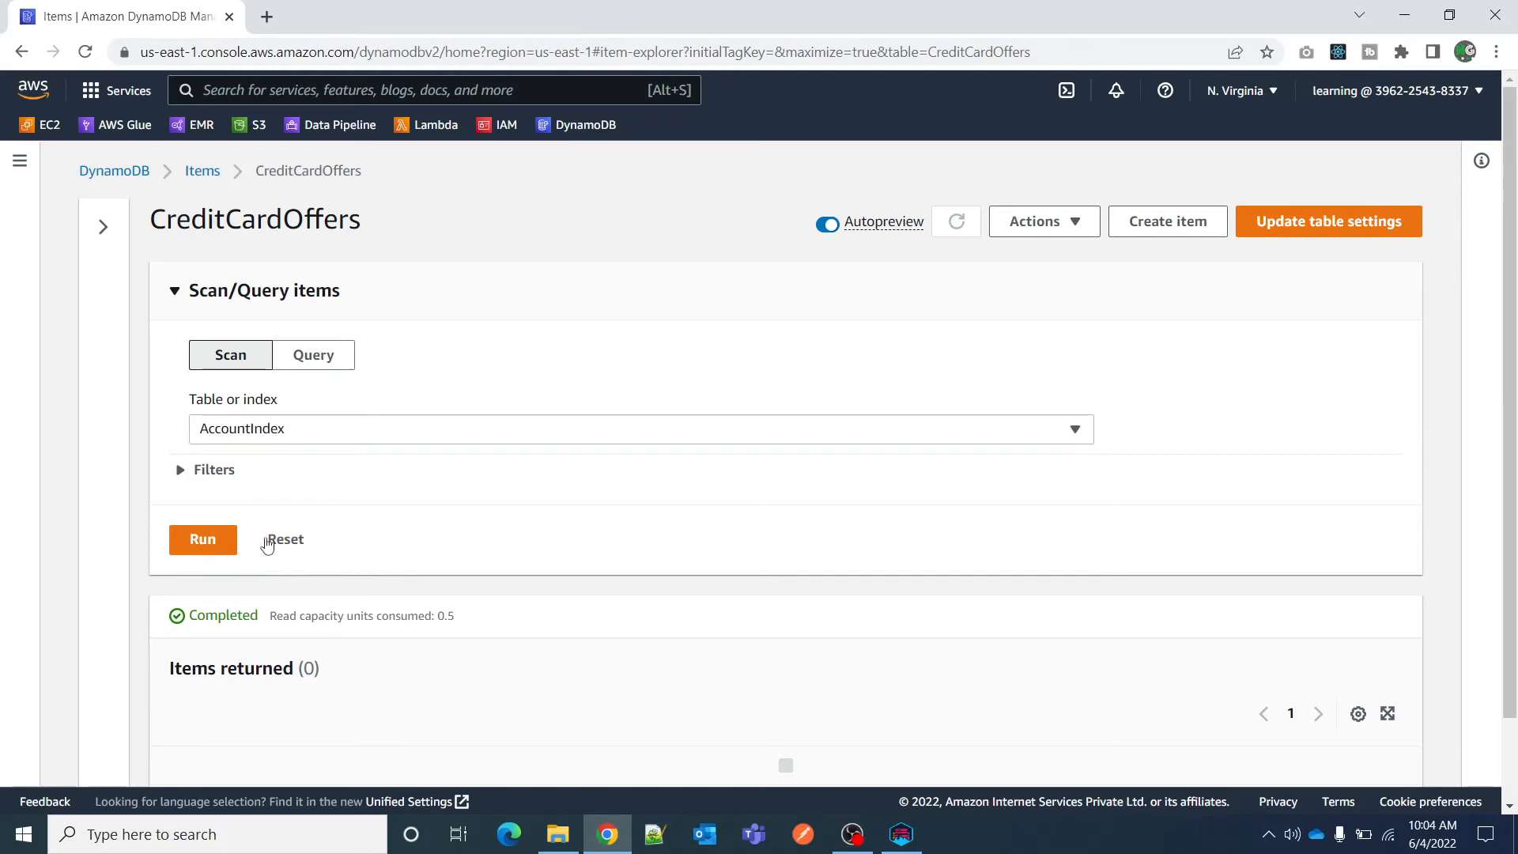
click(271, 432)
click(1203, 474)
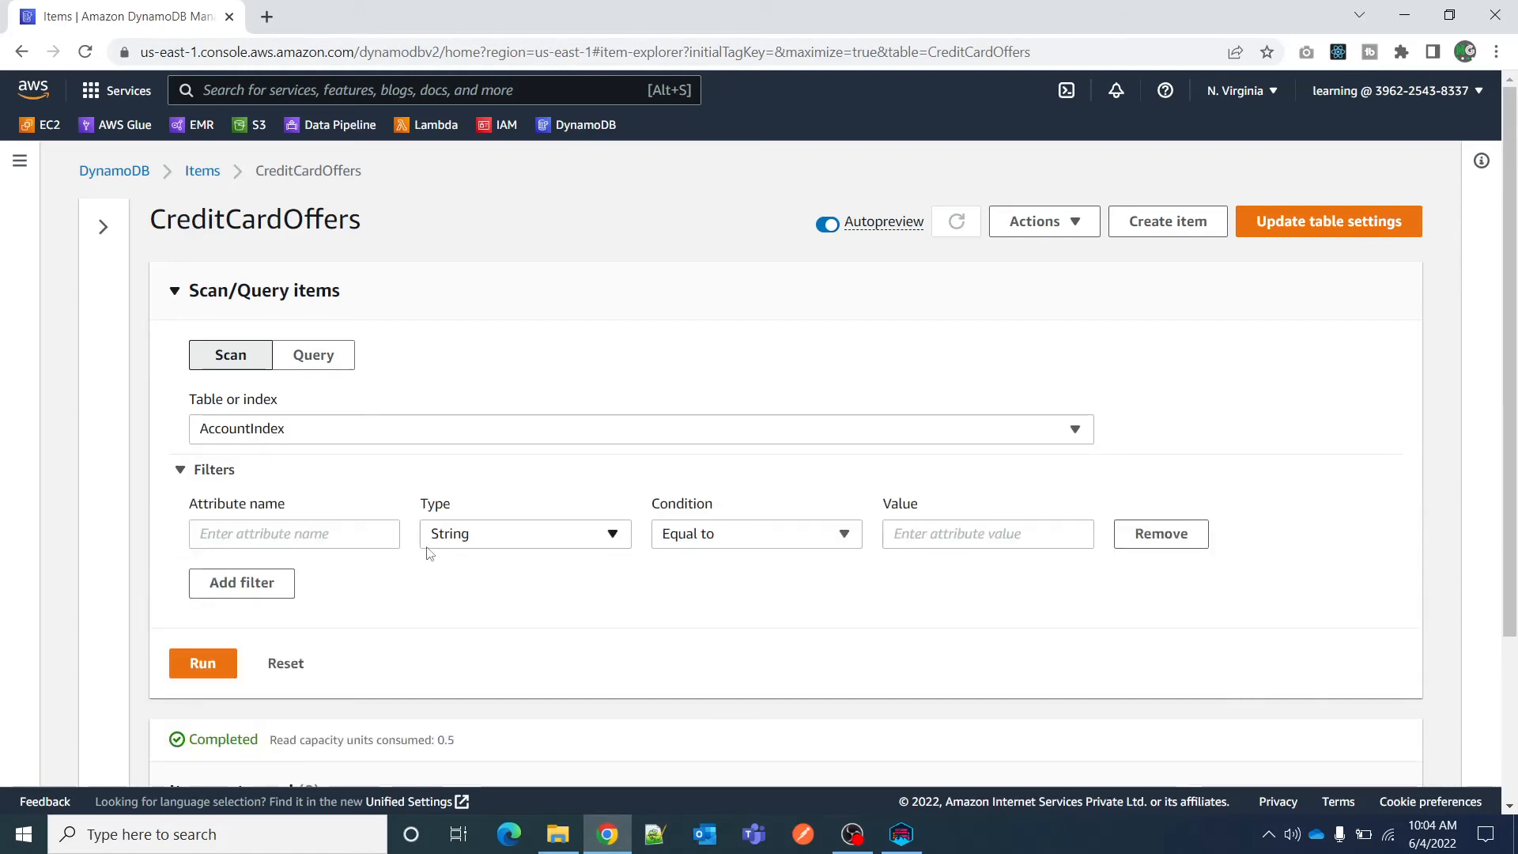
click(199, 663)
Examine the items returned by the AccountIndex scan and the read capacity units it consumed.
scroll(474, 630, down, 3)
scroll(348, 514, up, 1)
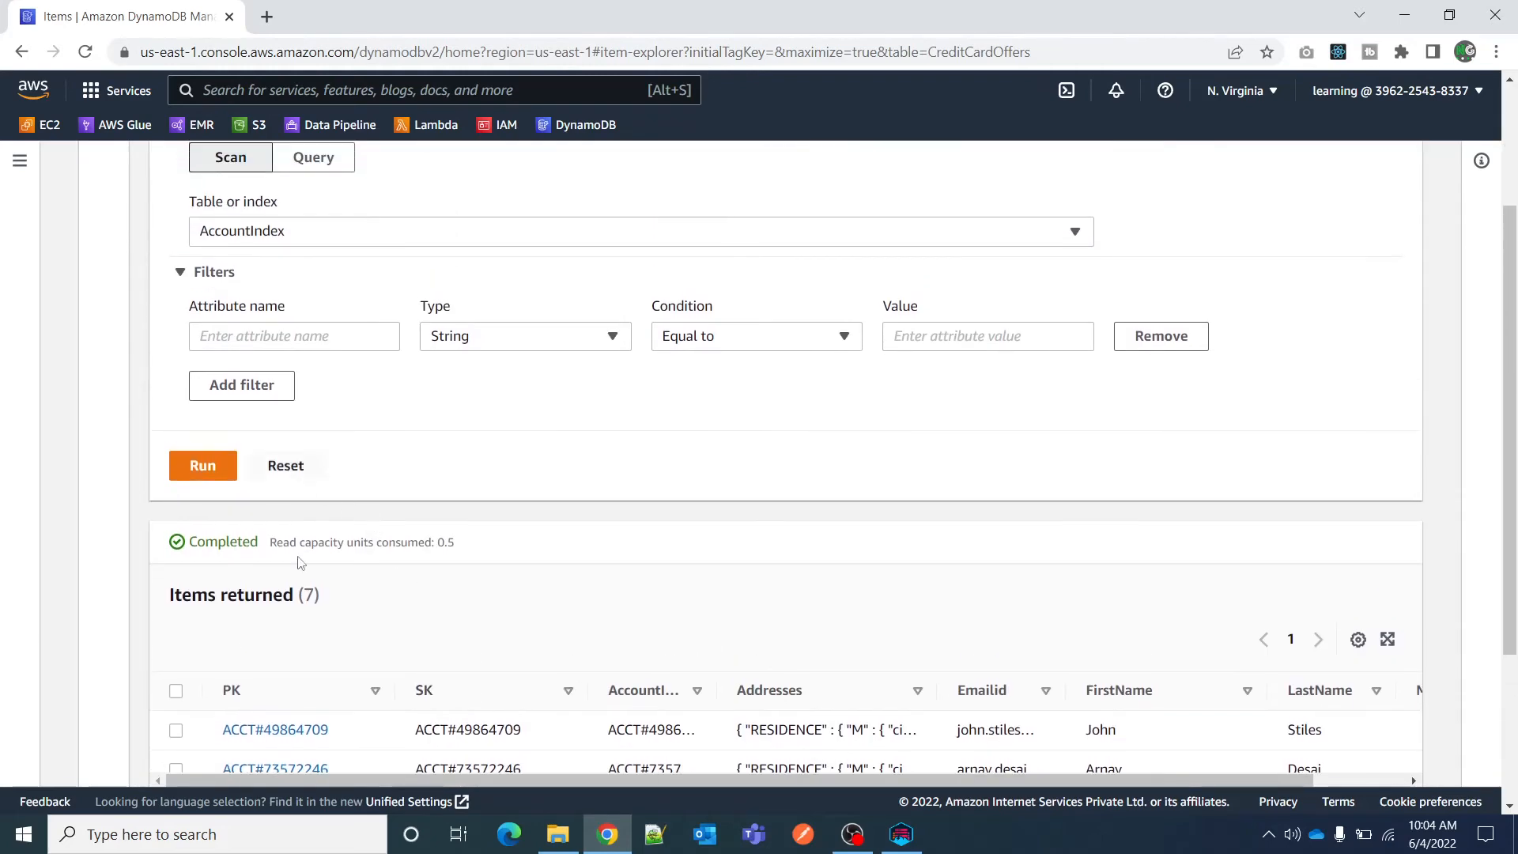
scroll(361, 585, down, 3)
scroll(375, 443, up, 3)
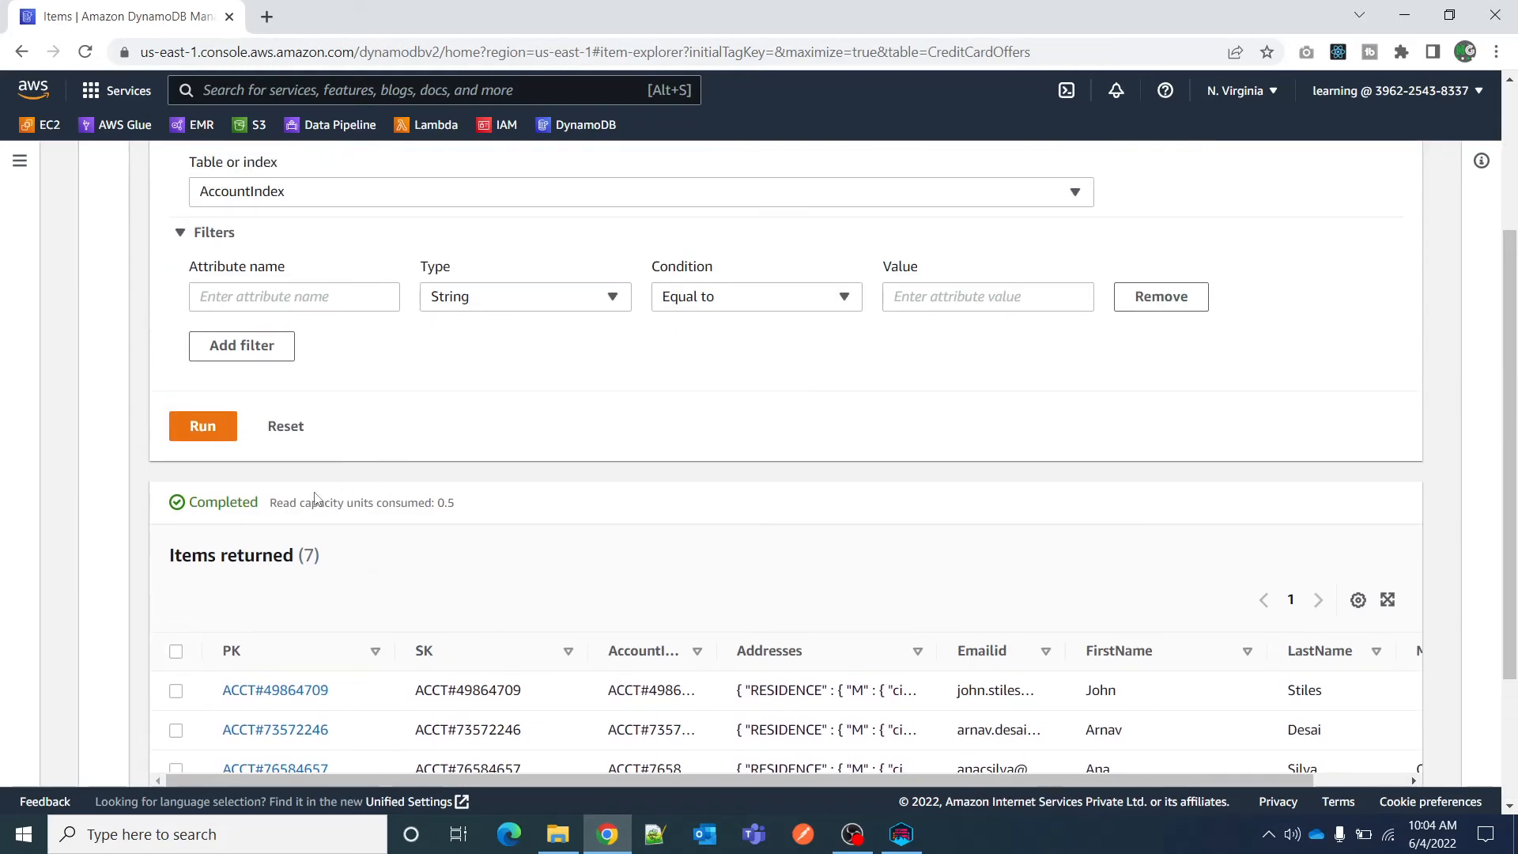
drag(267, 507, 472, 514)
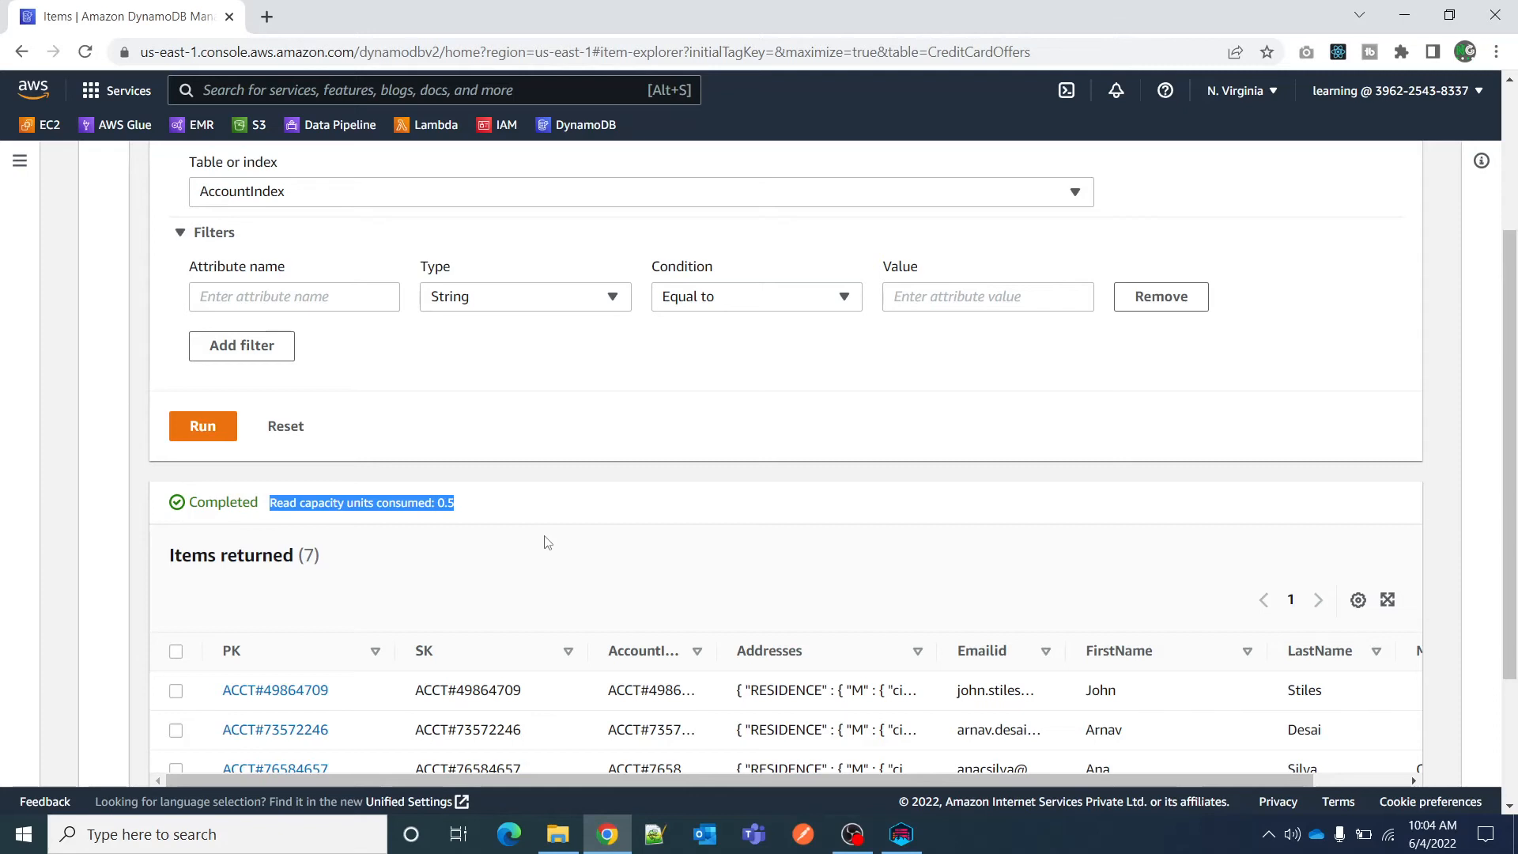
scroll(548, 543, up, 3)
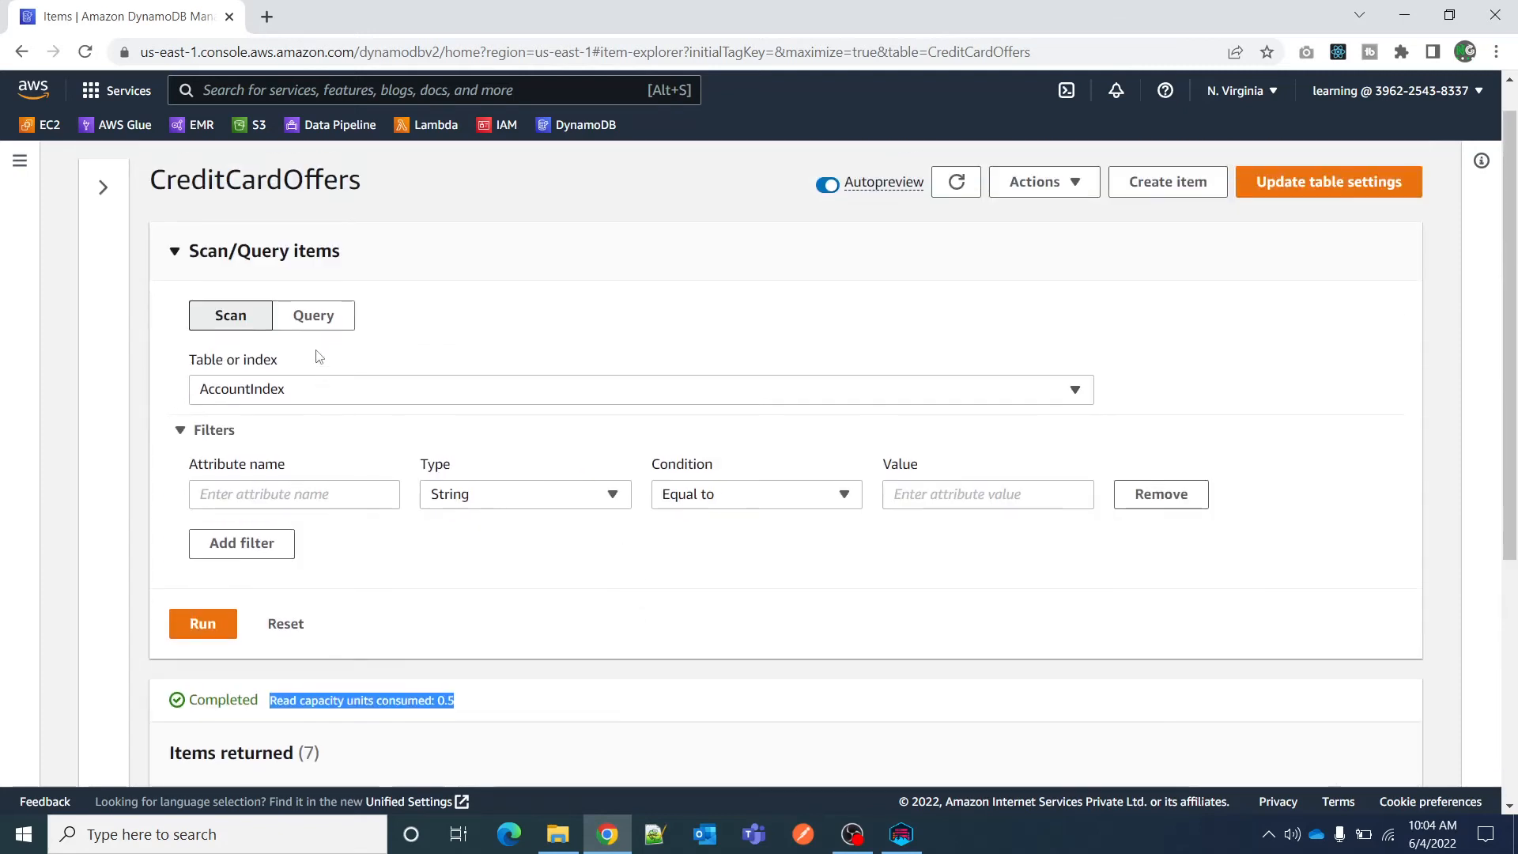
Flip to Query mode and back to Scan, and check the scan's returned item count.
click(313, 318)
click(230, 315)
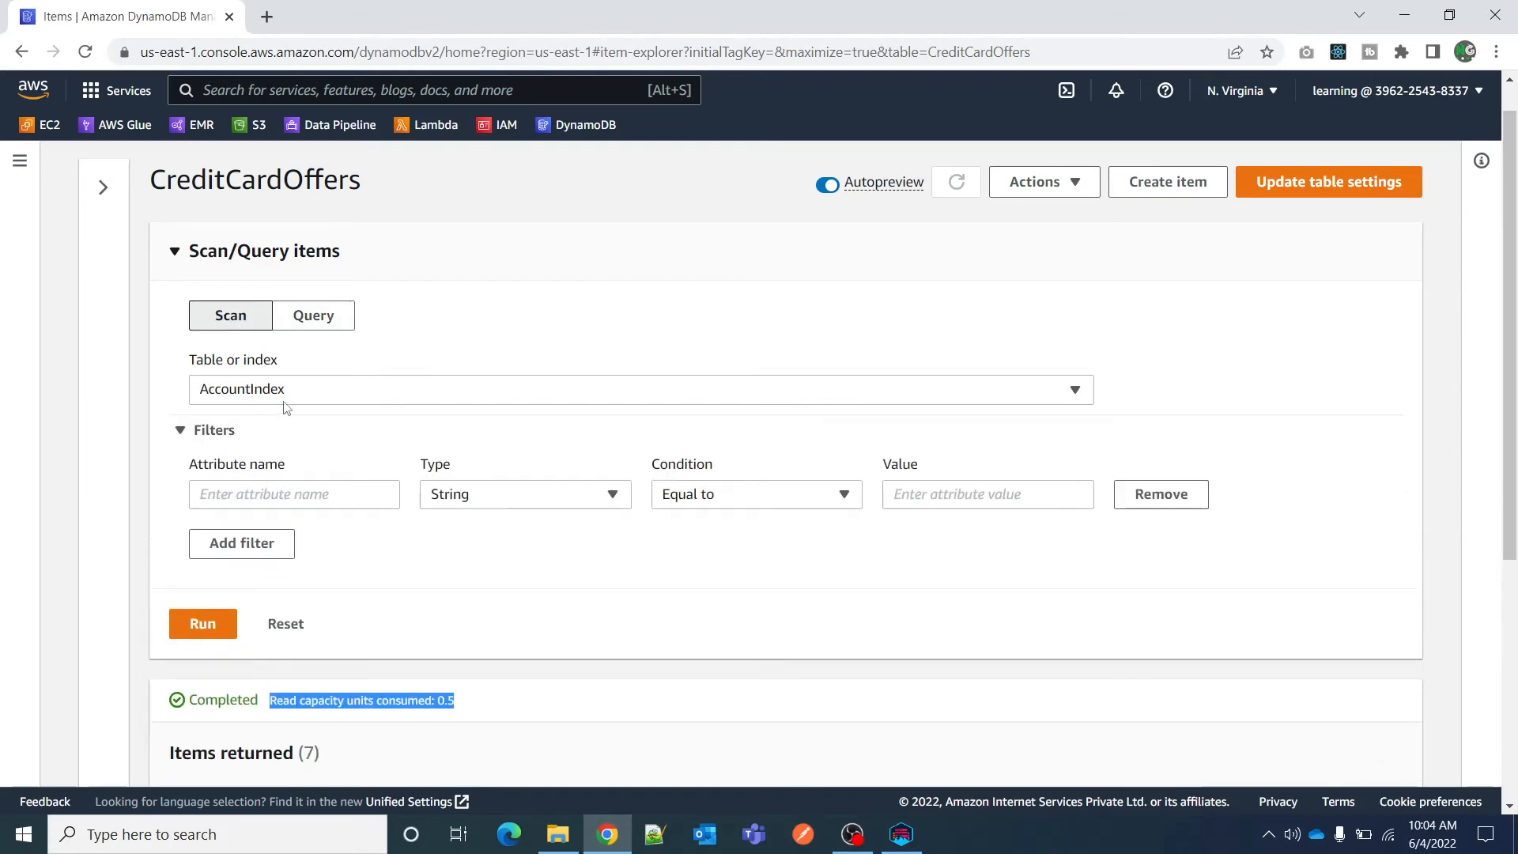
scroll(325, 614, down, 3)
drag(173, 563, 346, 563)
scroll(340, 554, up, 3)
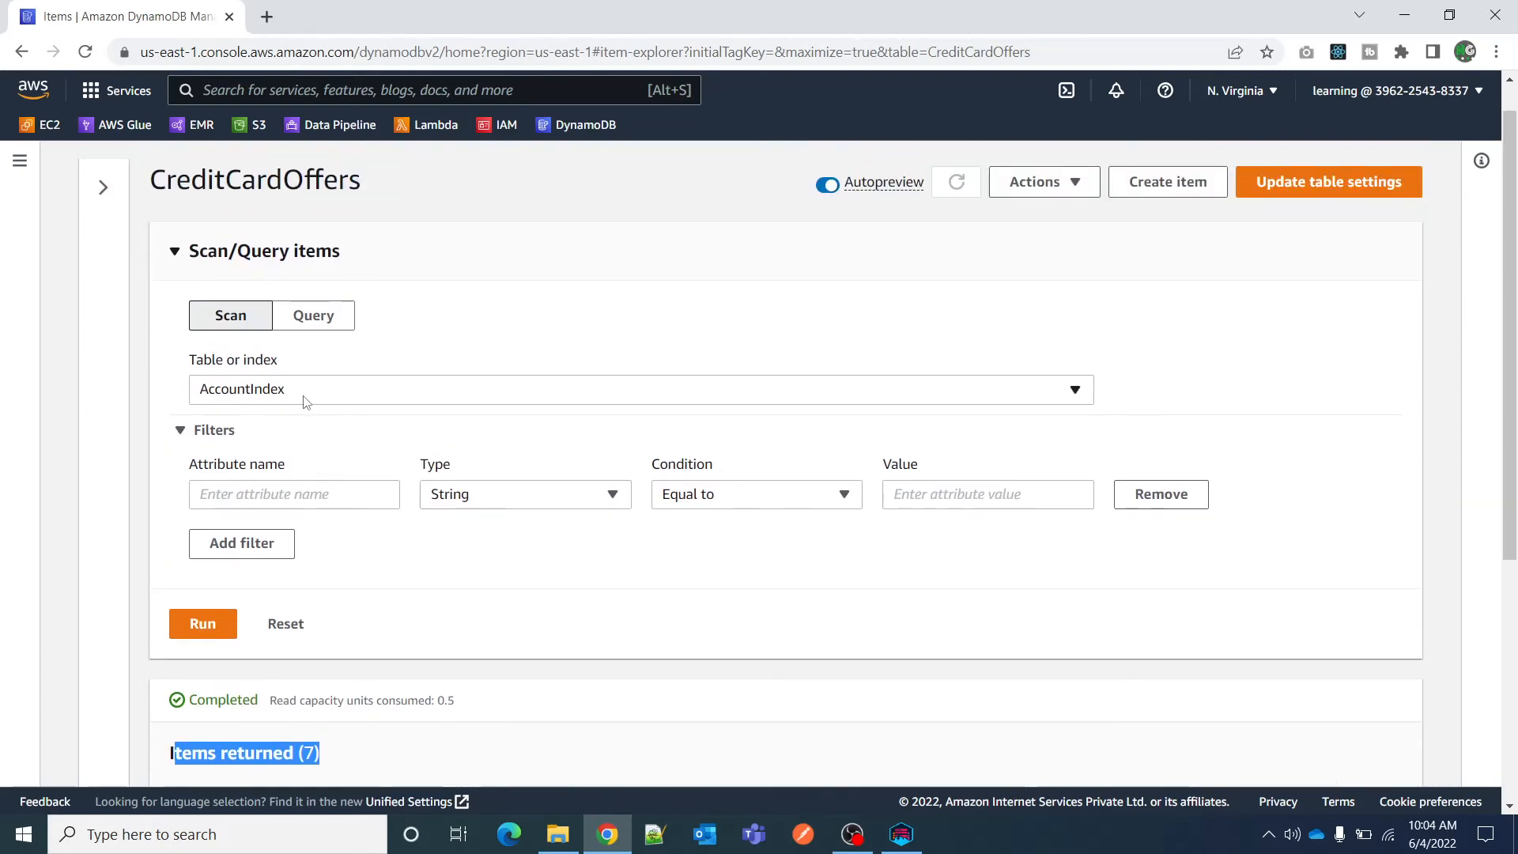
Compare the AccountIndex scan settings with the consumed read capacity units shown in the results.
scroll(306, 402, down, 3)
scroll(376, 393, up, 3)
scroll(305, 620, down, 1)
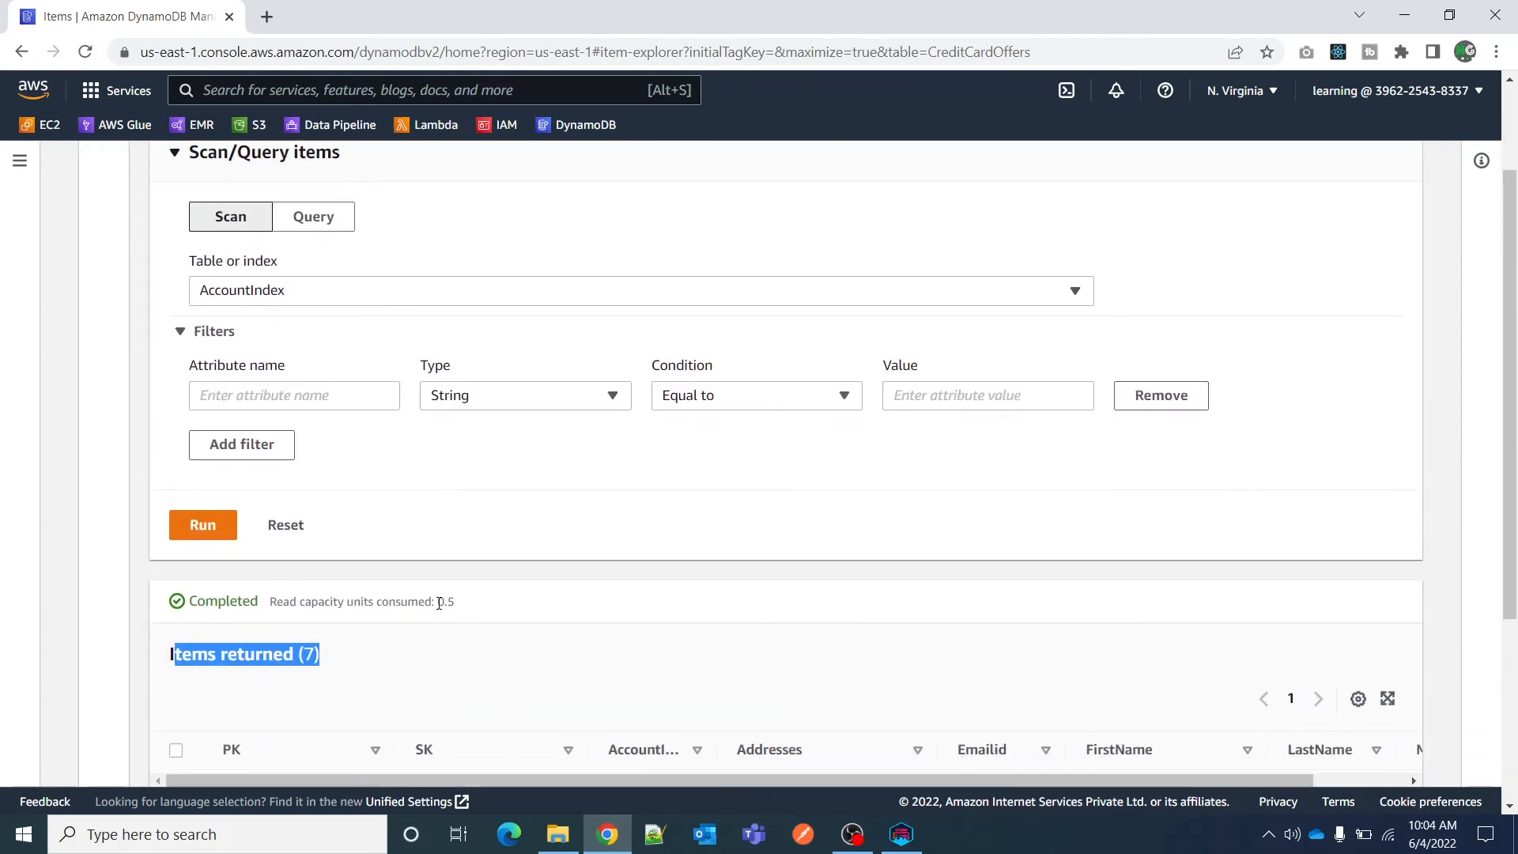
drag(436, 602, 474, 606)
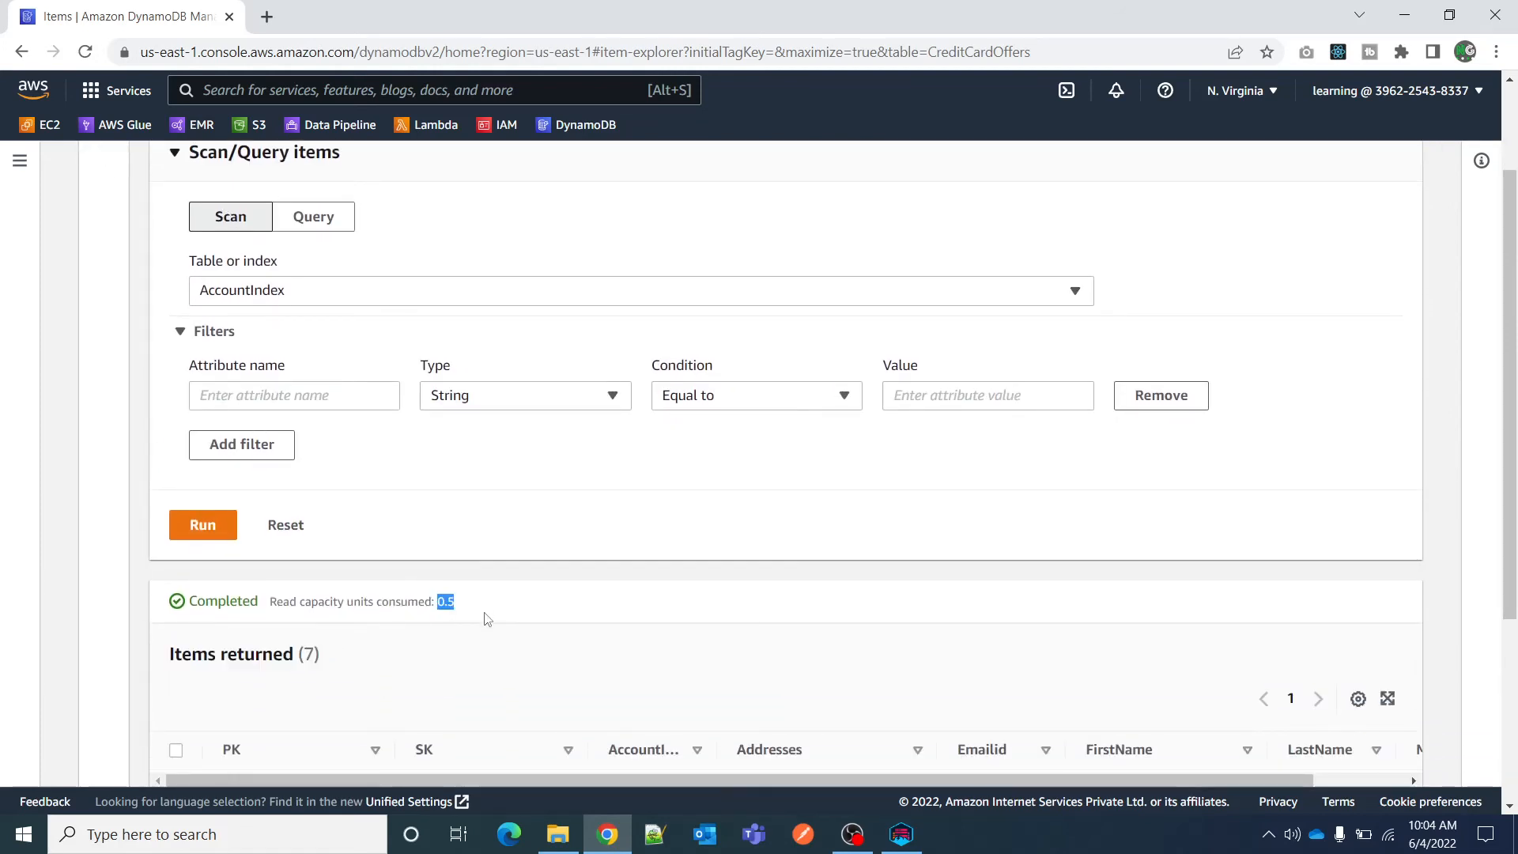
scroll(490, 625, up, 2)
scroll(502, 653, down, 2)
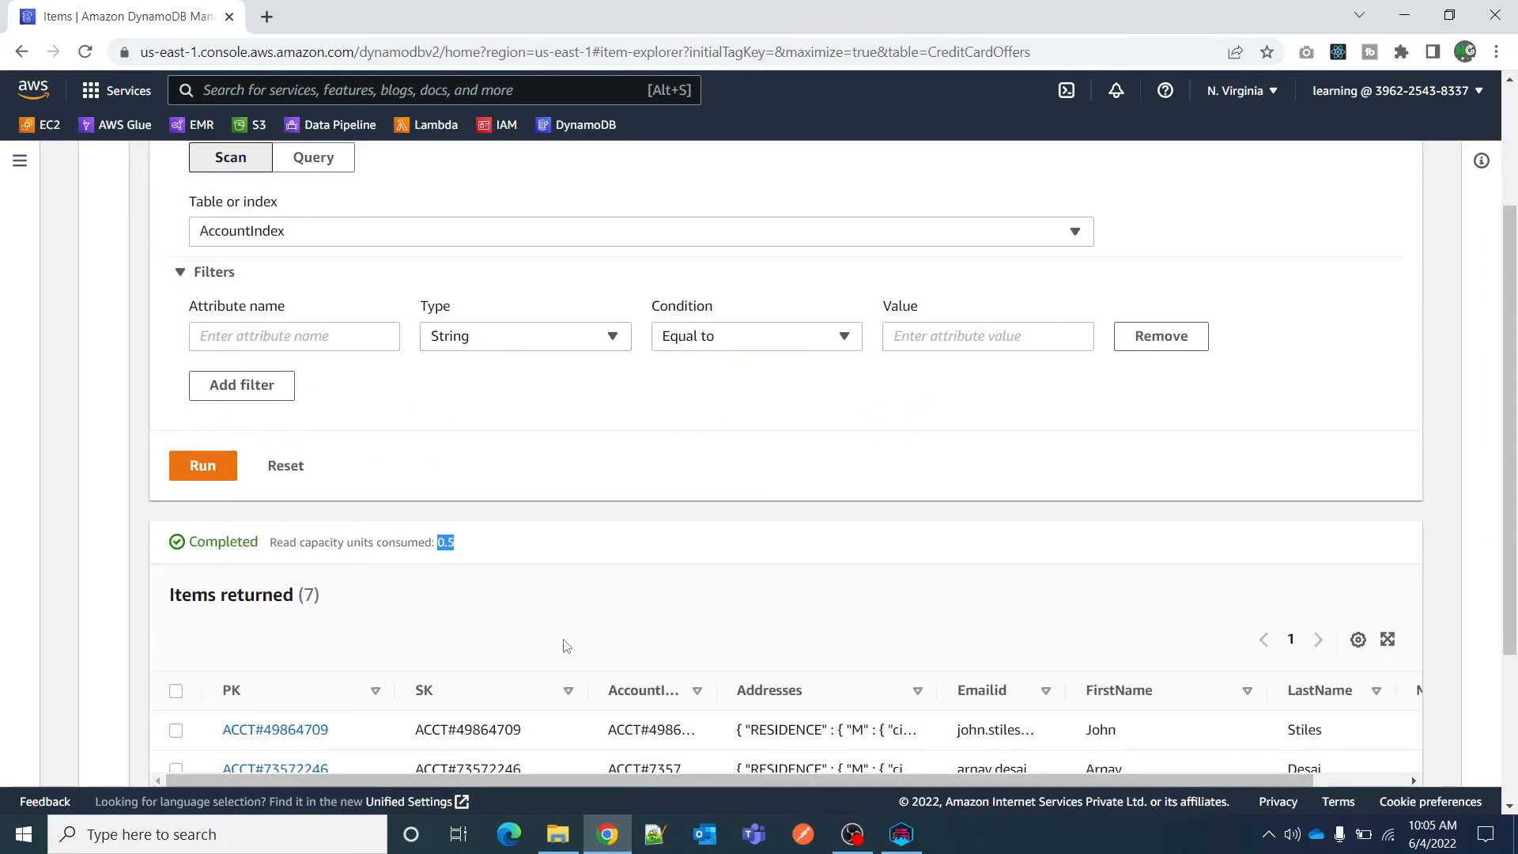
scroll(566, 646, up, 1)
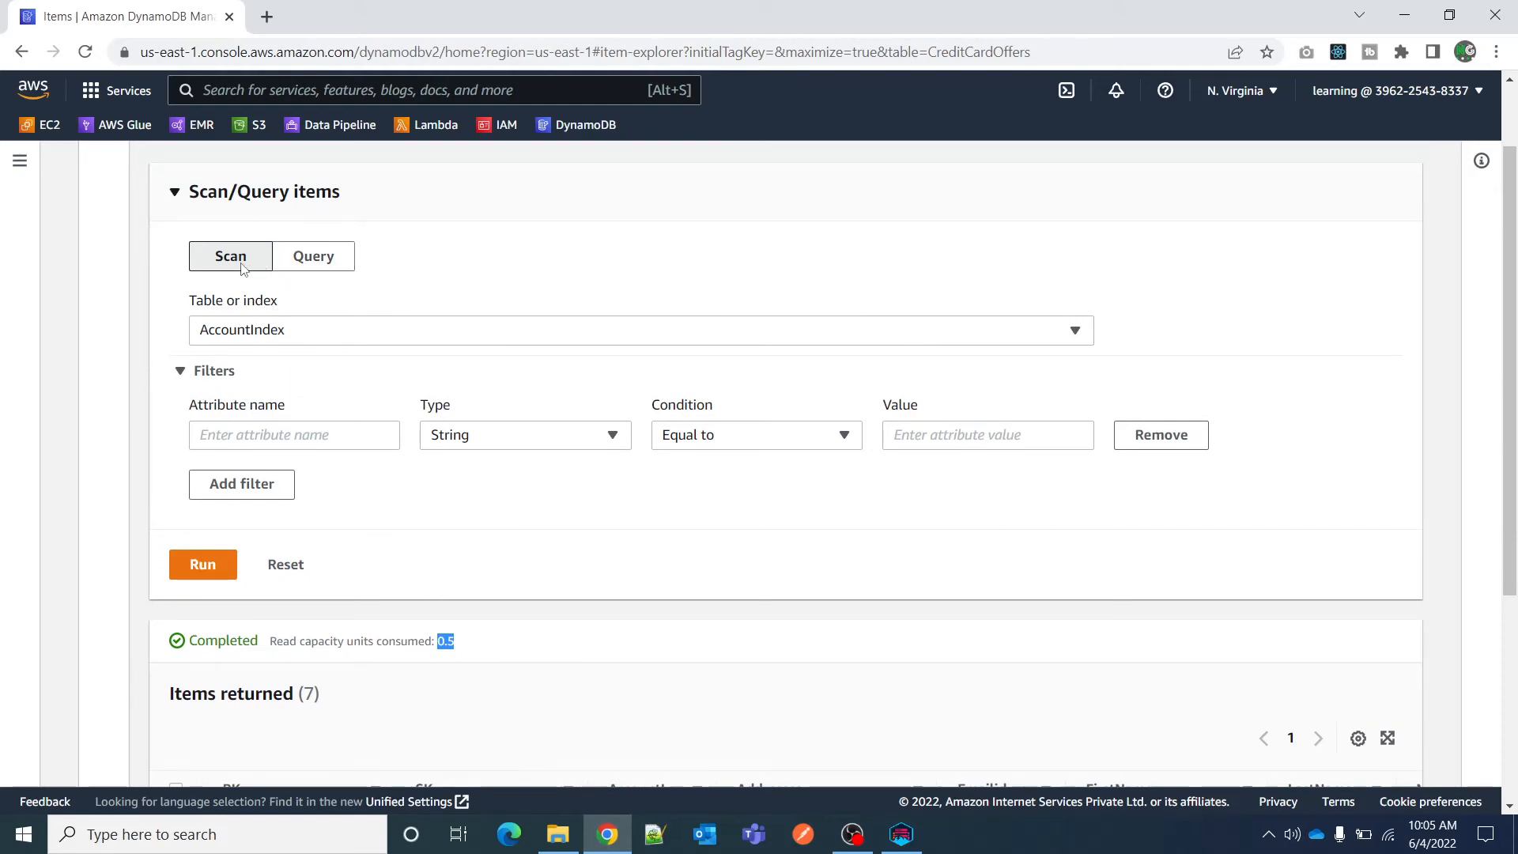
drag(270, 640, 483, 659)
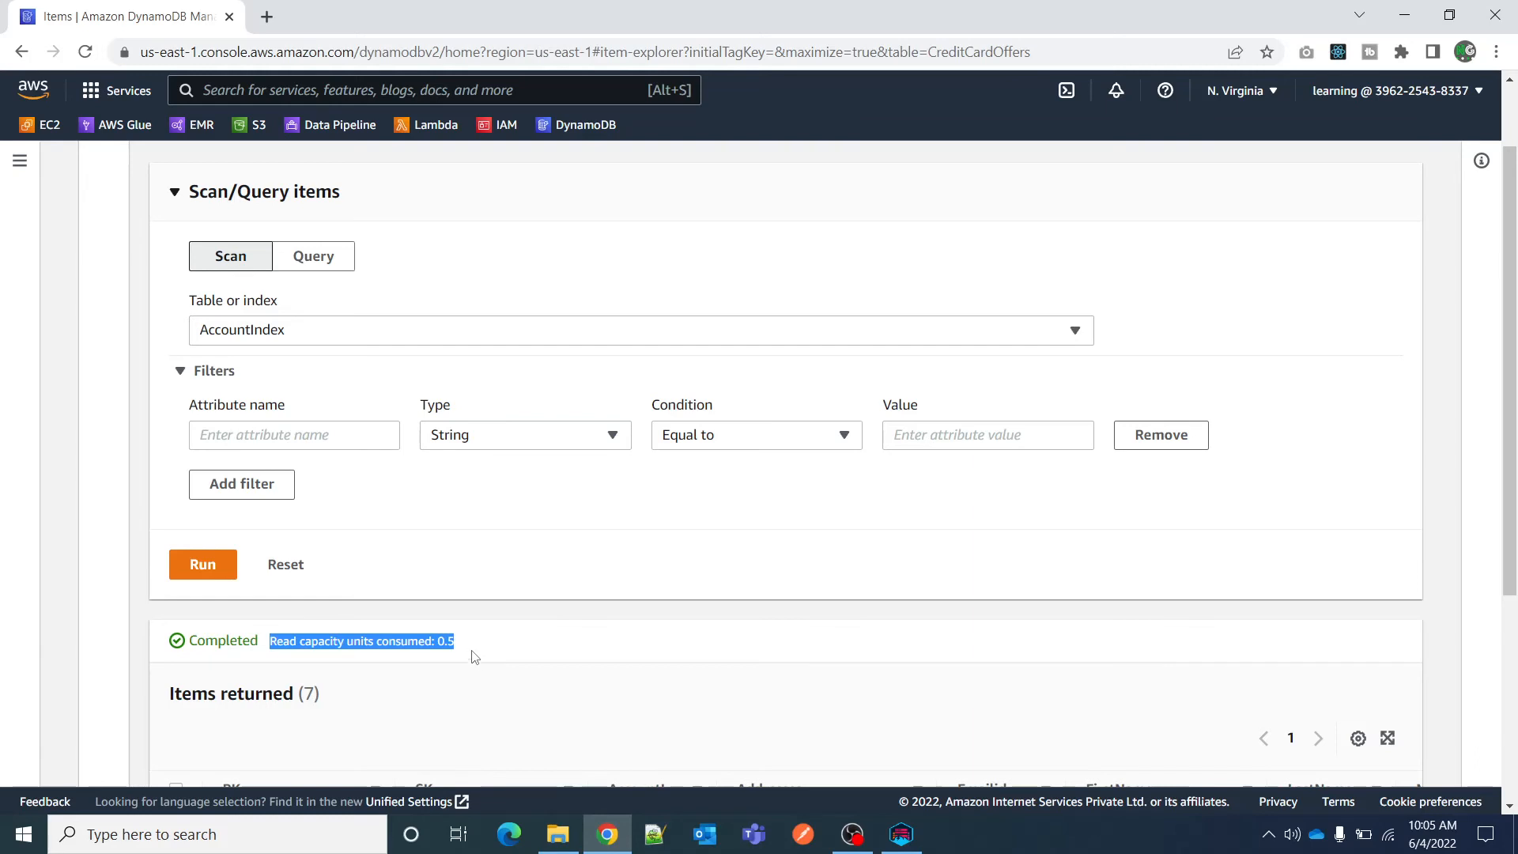
Switch to Query mode on AccountIndex, clear the partition key value, and try to run the query without one.
click(313, 257)
triple_click(347, 404)
key(ctrl+c)
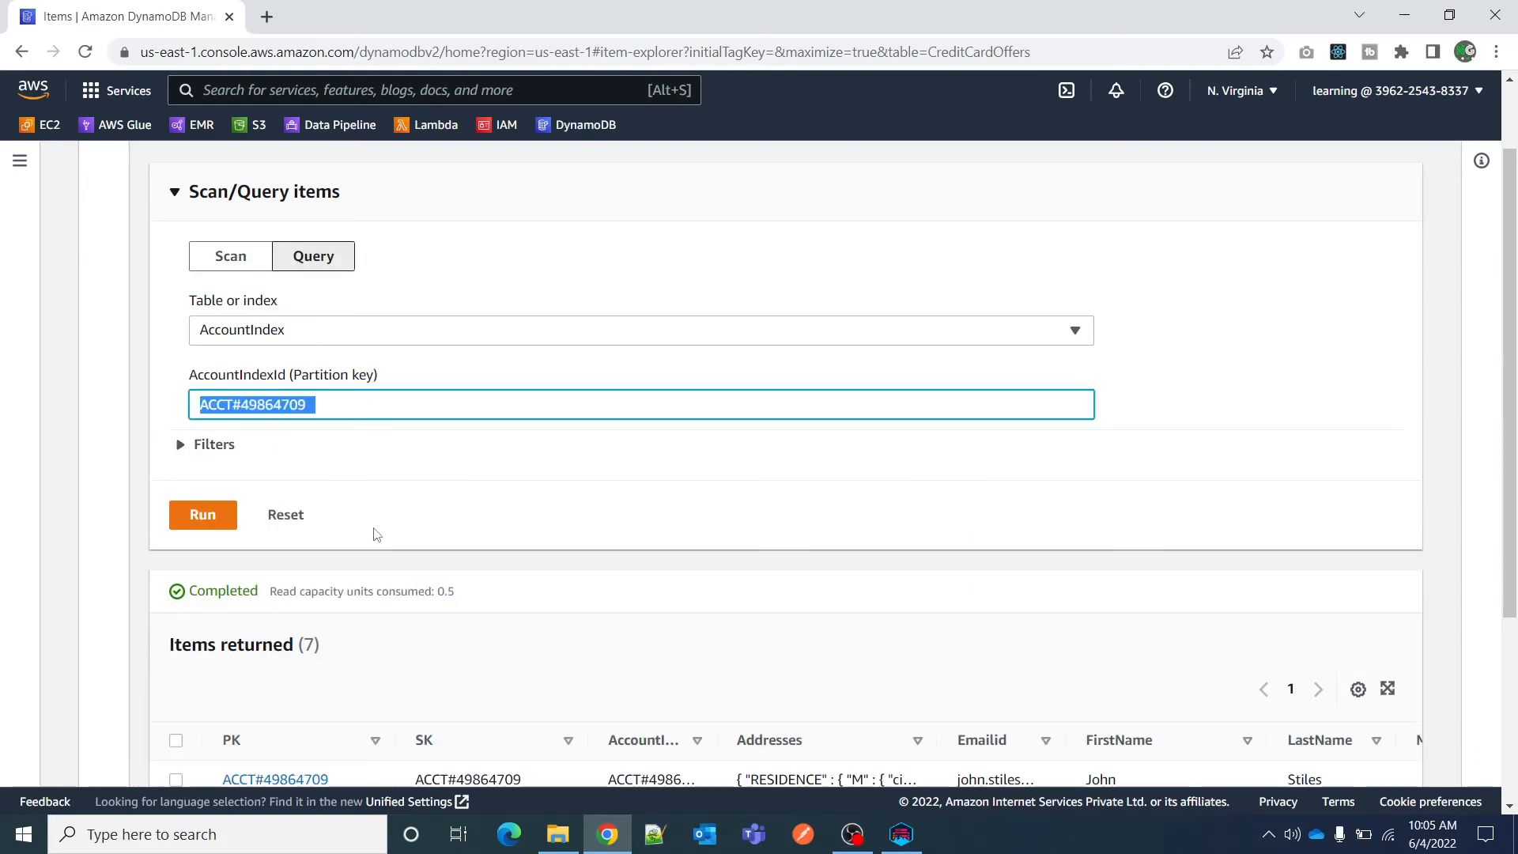
key(BackSpace)
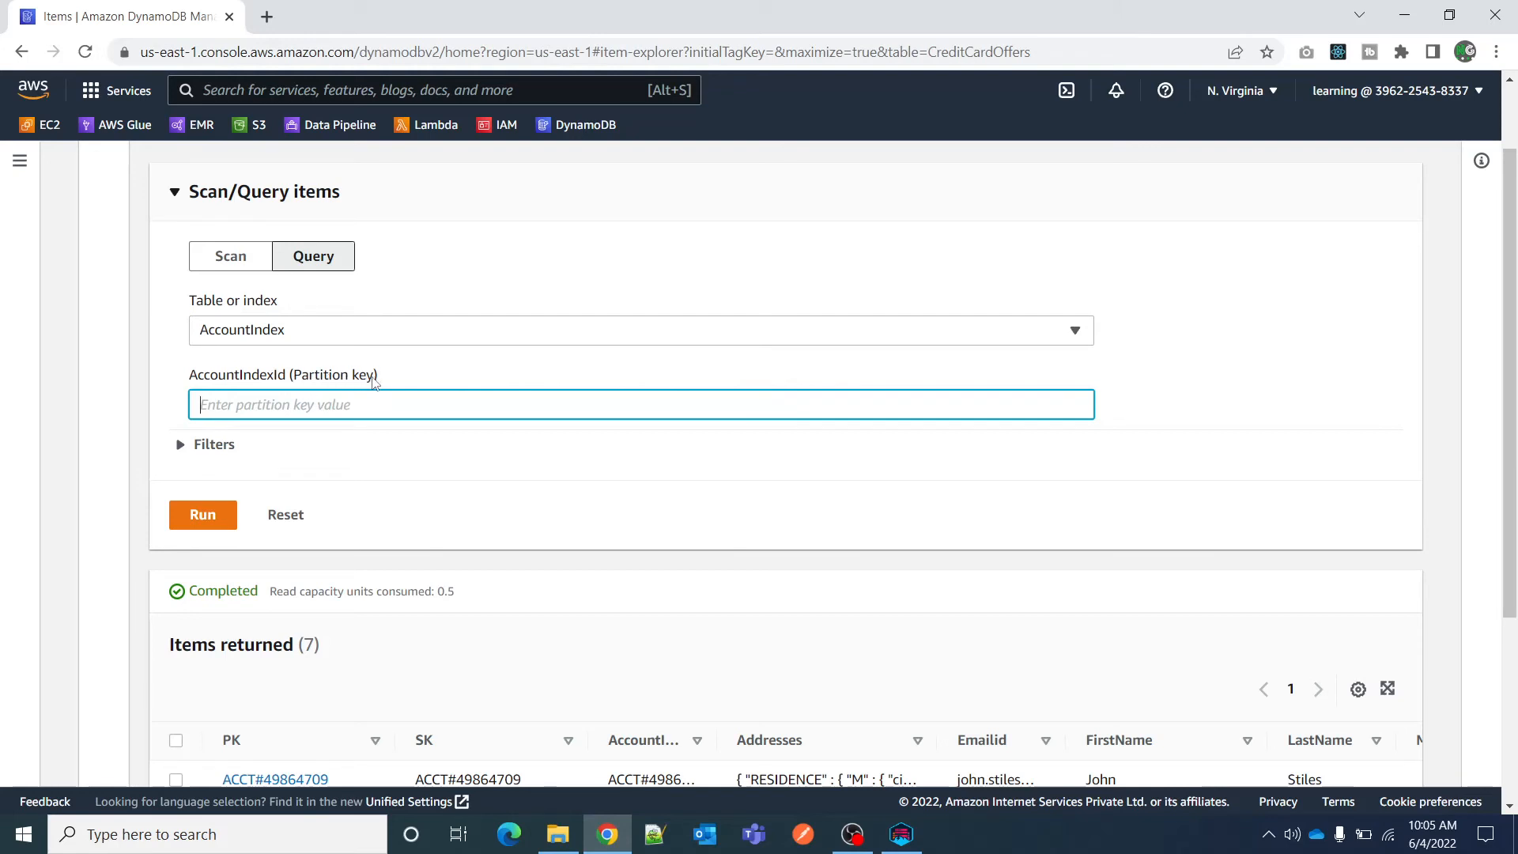
click(203, 515)
click(286, 402)
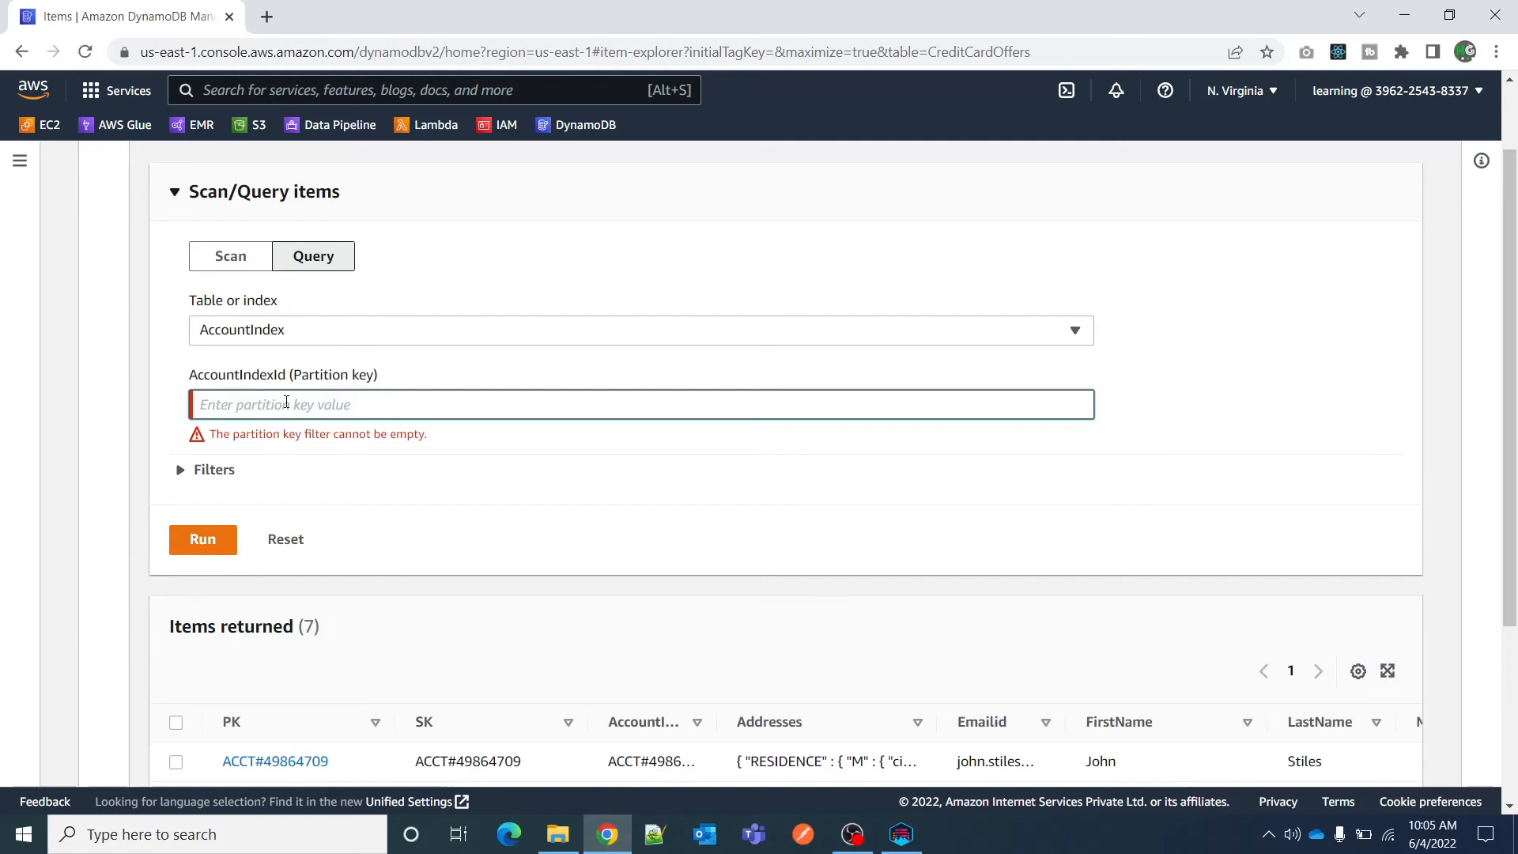
Query AccountIndex using the copied account ID as the AccountIndexId partition key value.
key(ctrl+v)
key(BackSpace)
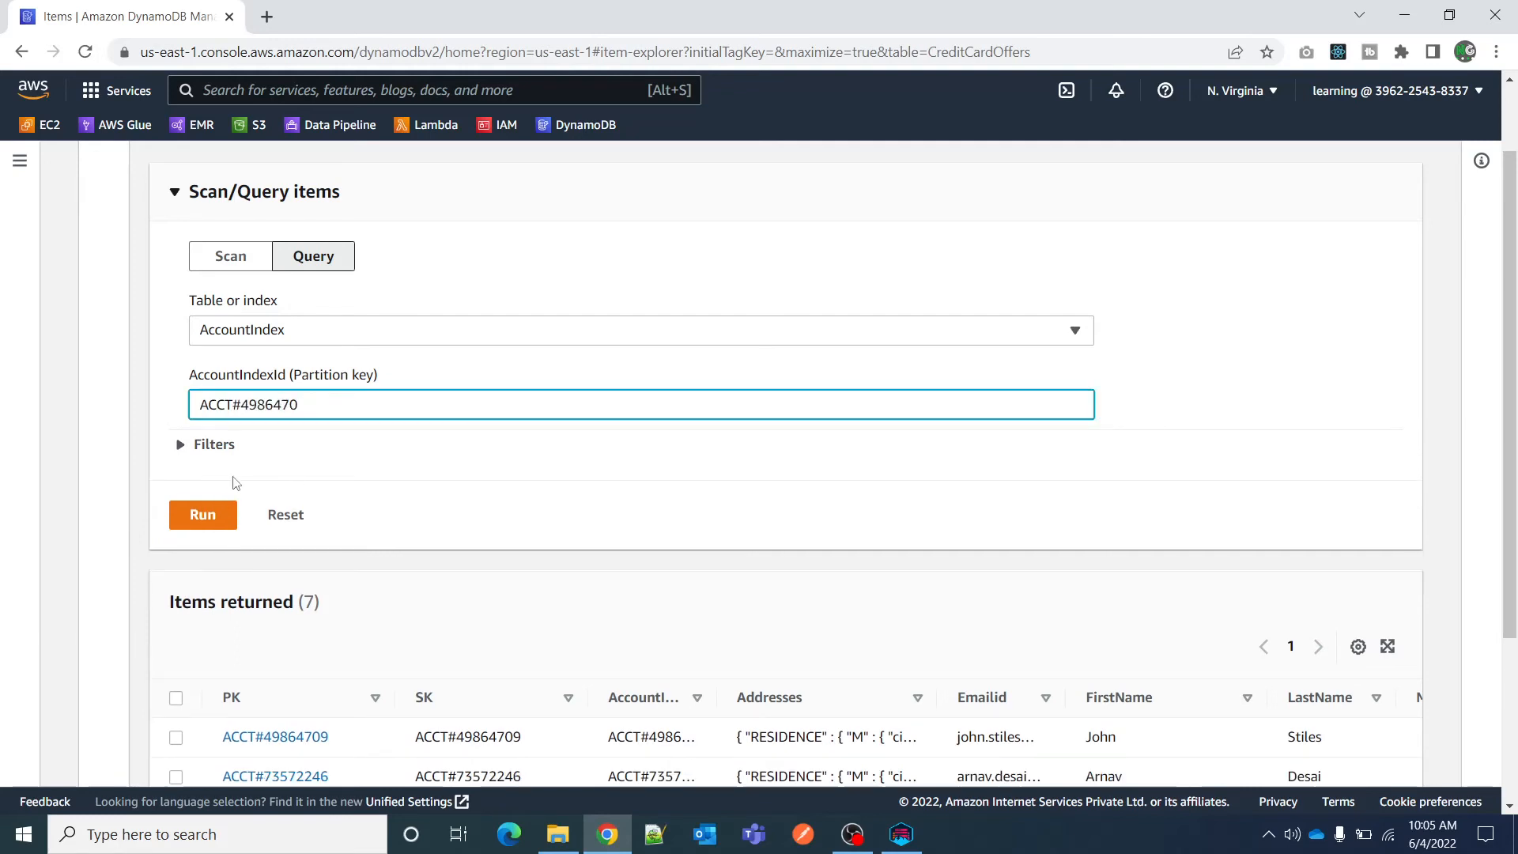
click(197, 522)
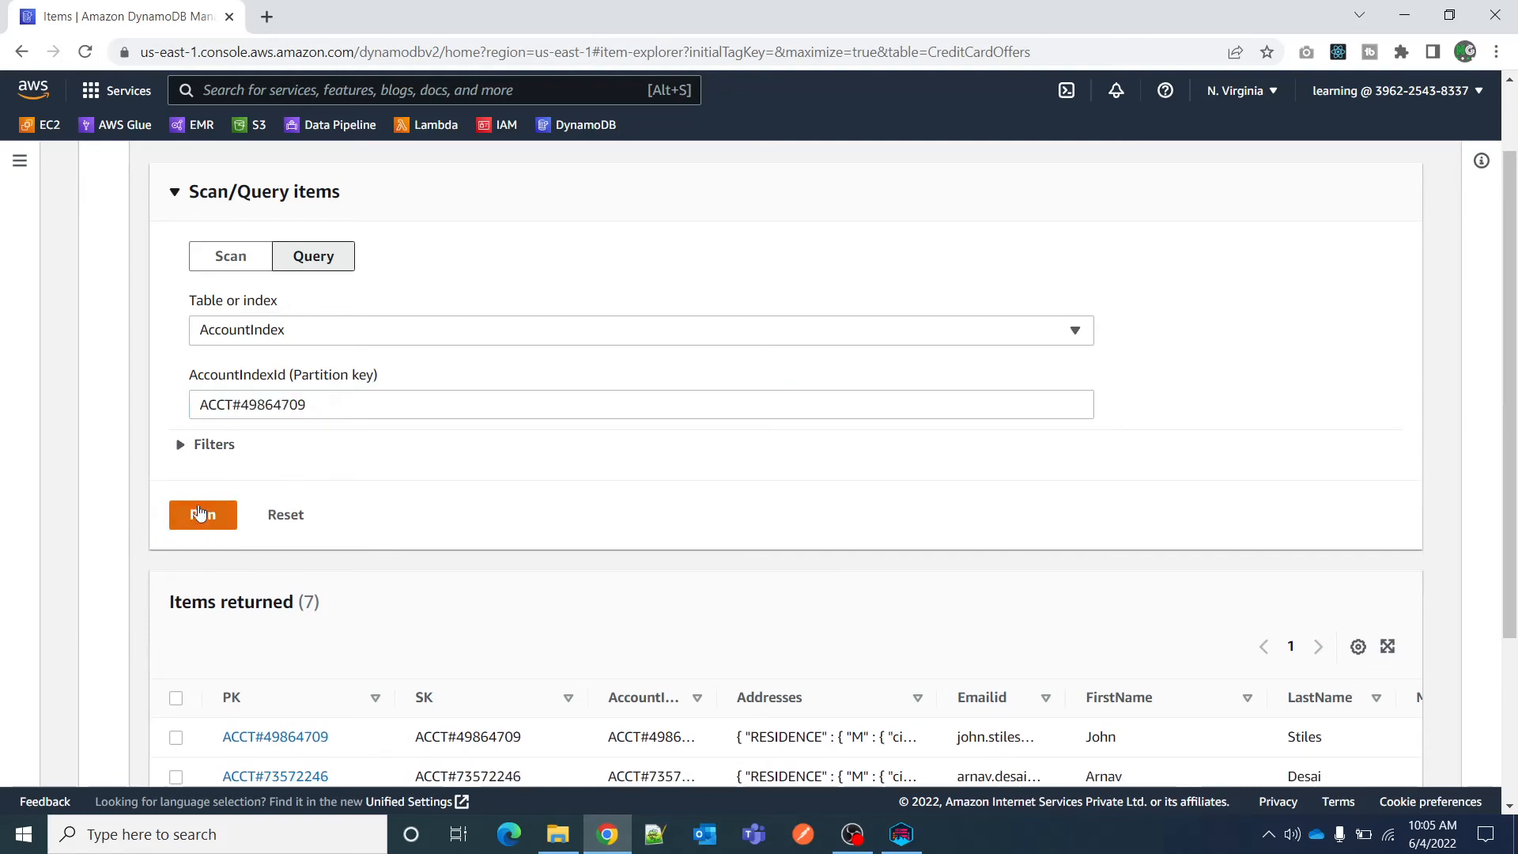
scroll(390, 534, down, 1)
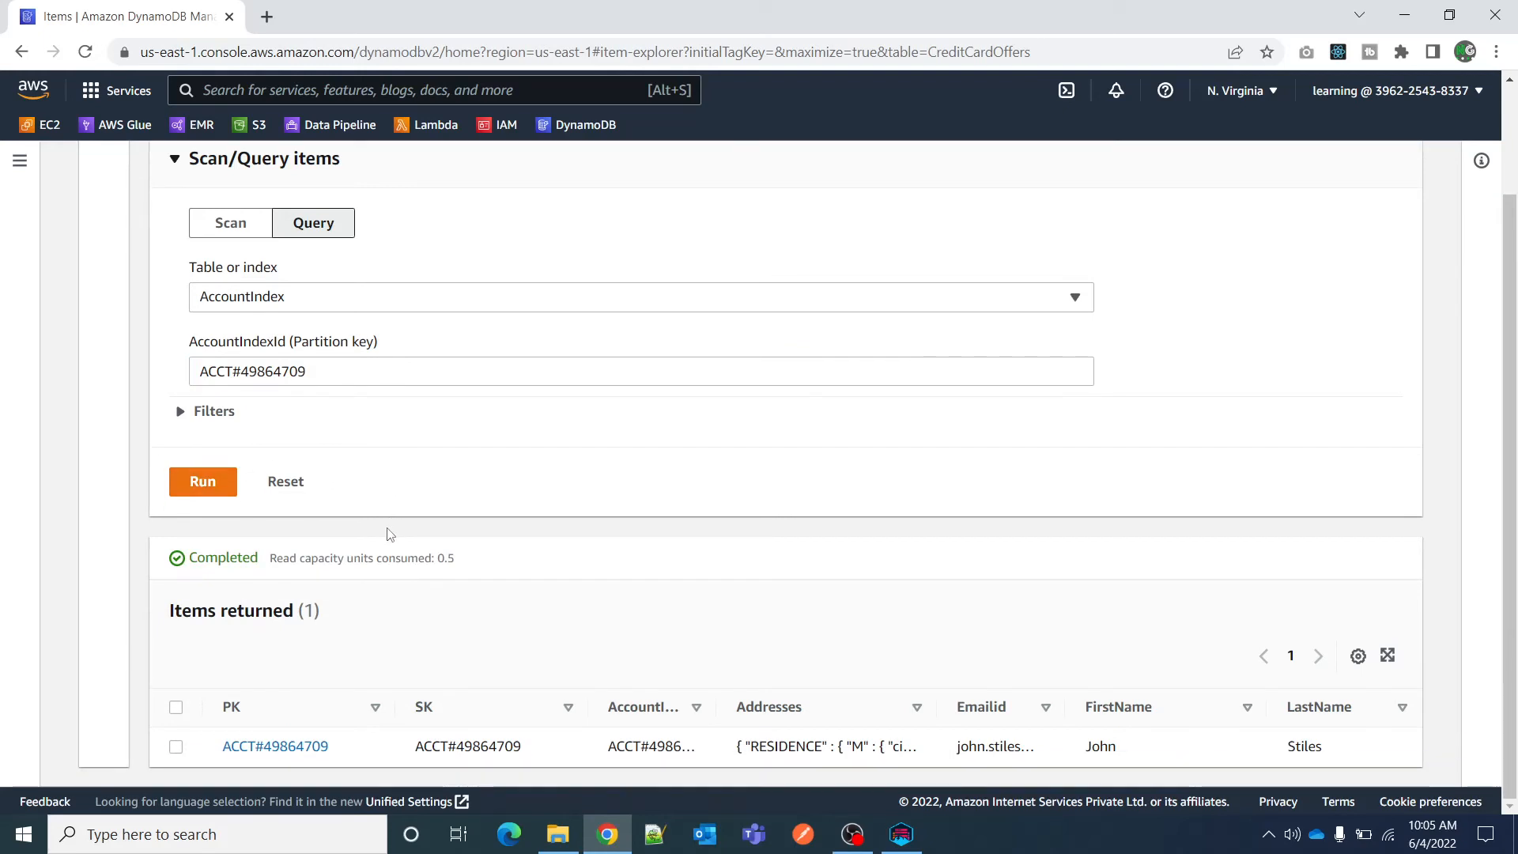
Compare the AccountIndex query settings with the returned items and the read capacity units consumed.
scroll(390, 534, up, 2)
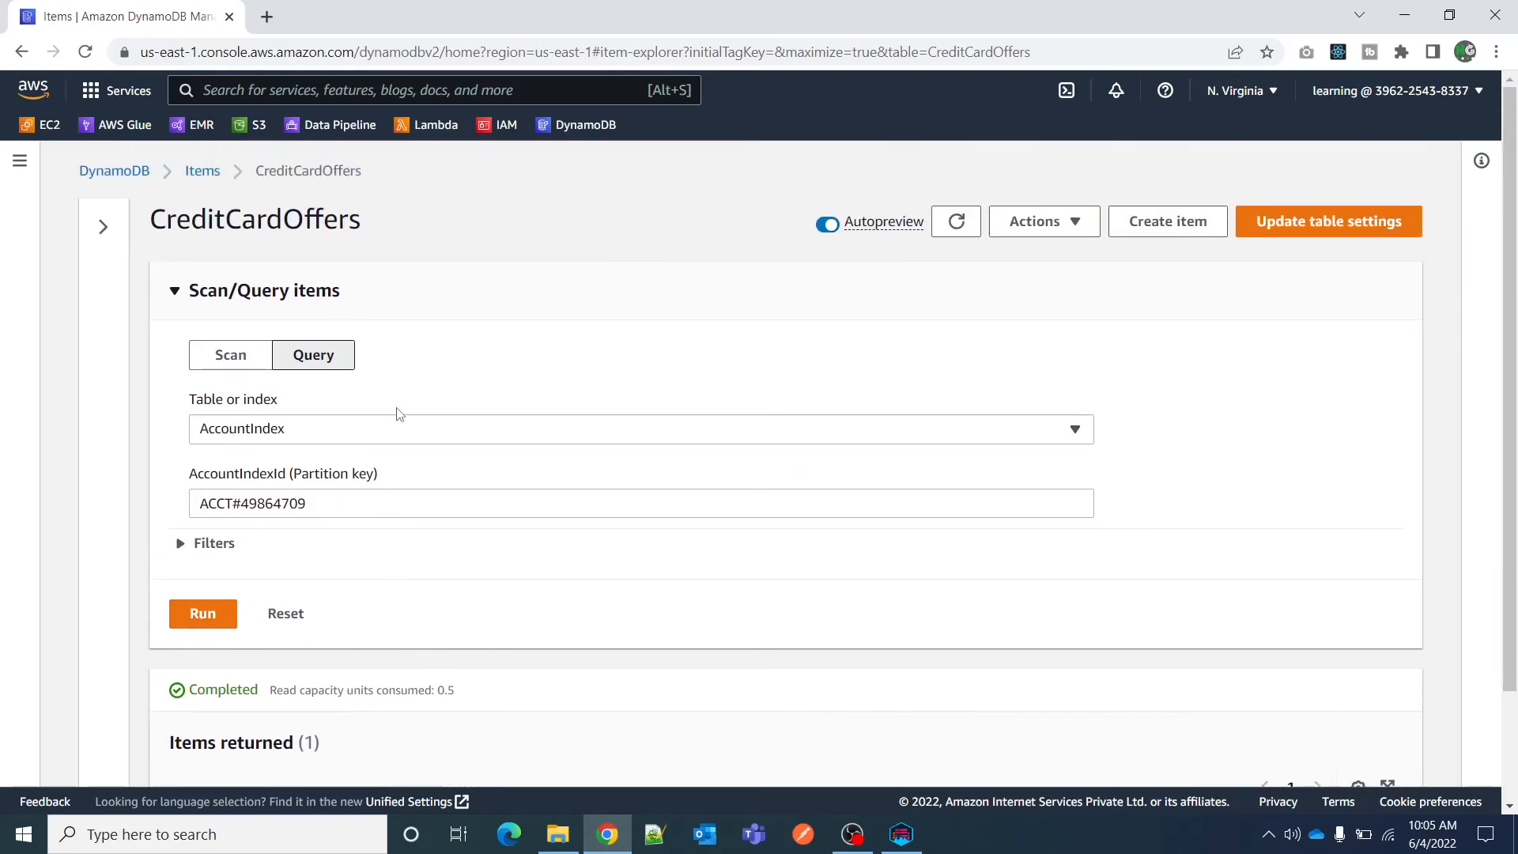
scroll(408, 550, down, 2)
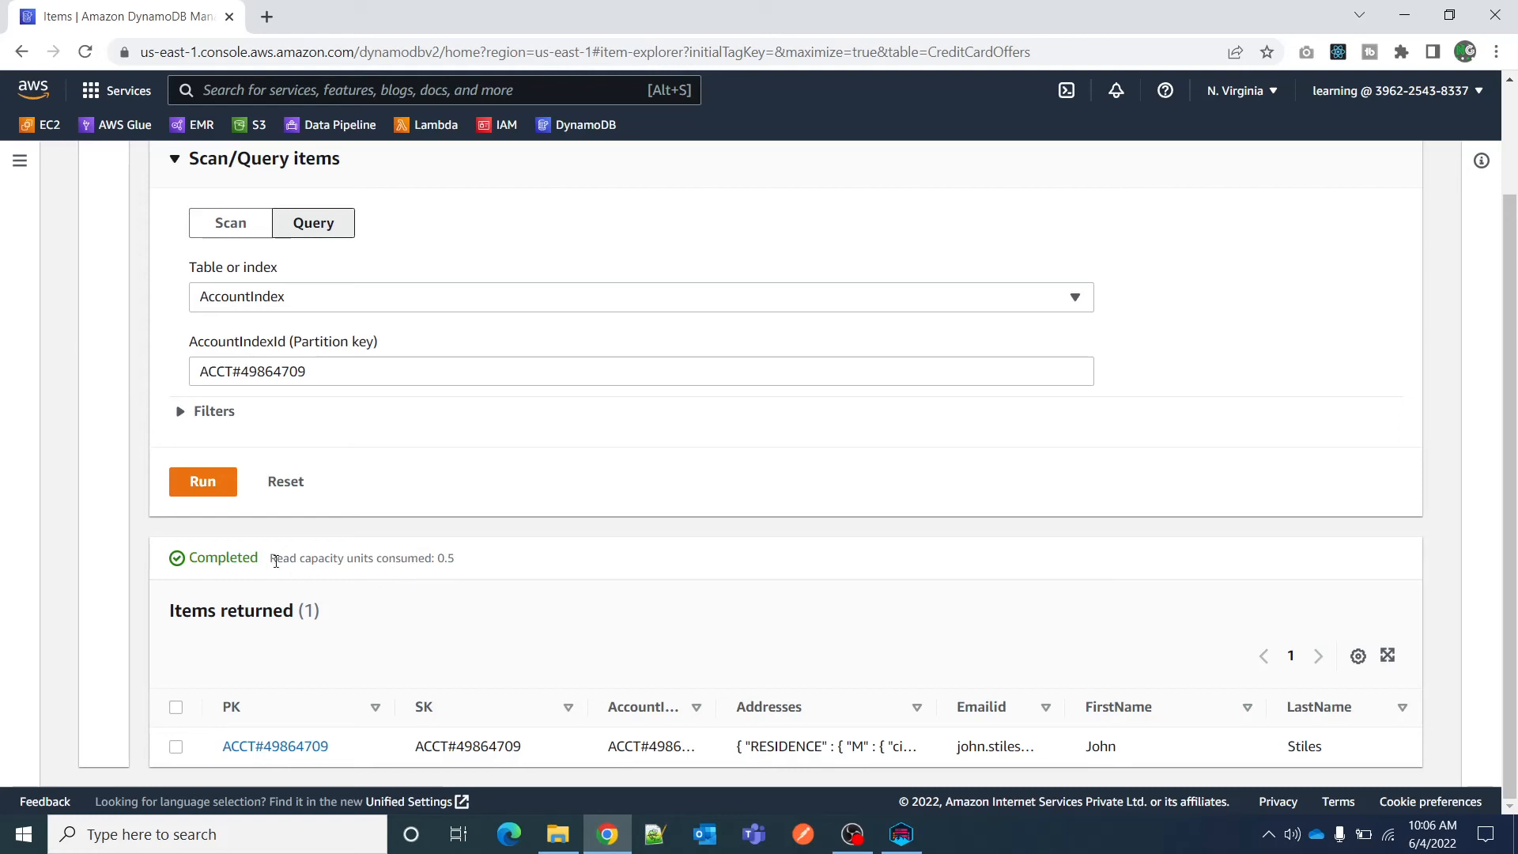
drag(272, 560, 472, 567)
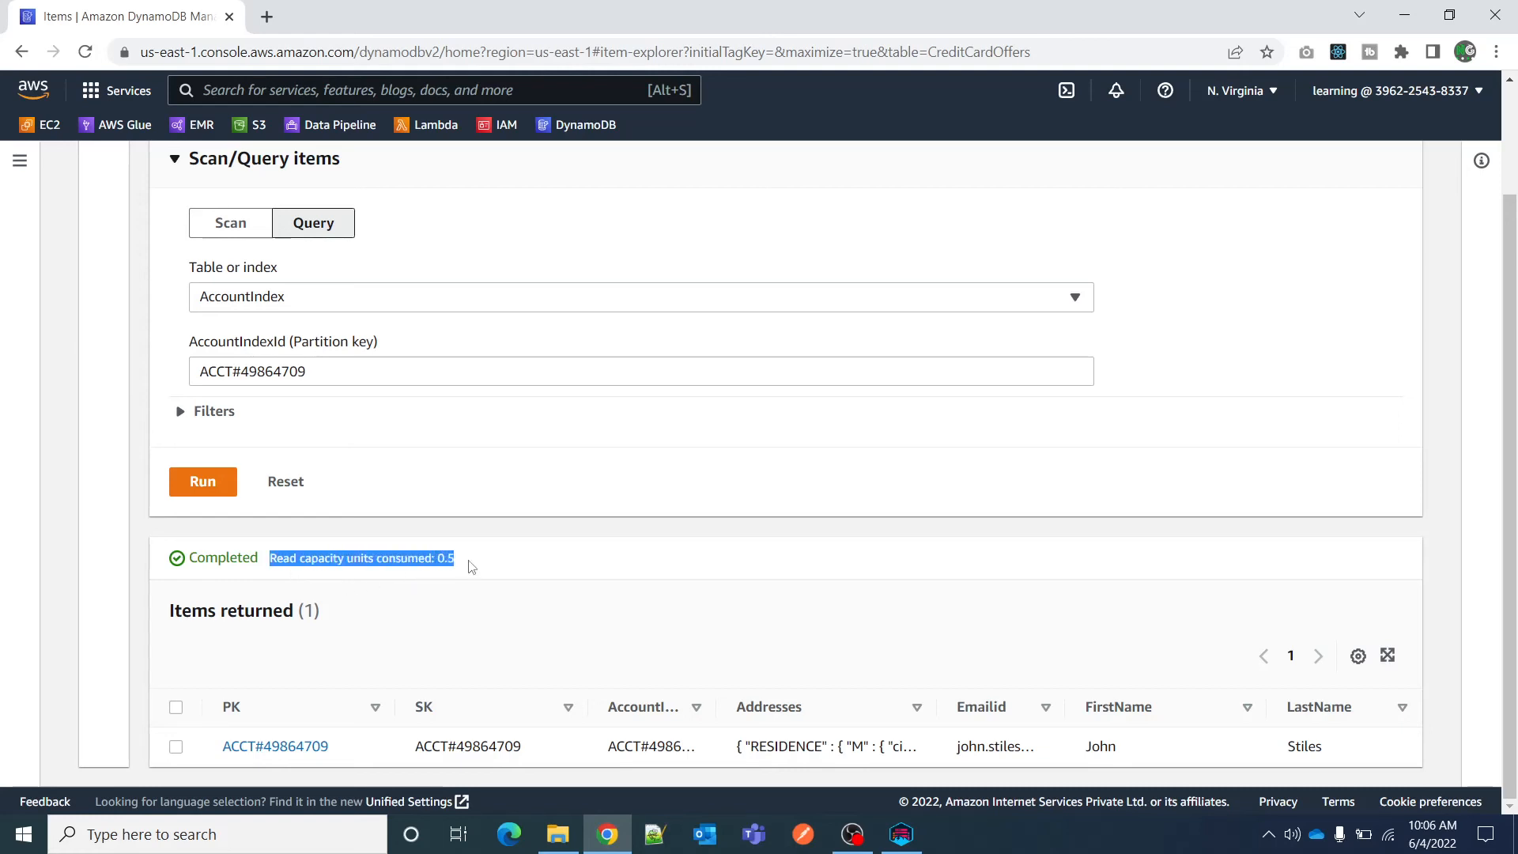
click(470, 576)
double_click(445, 561)
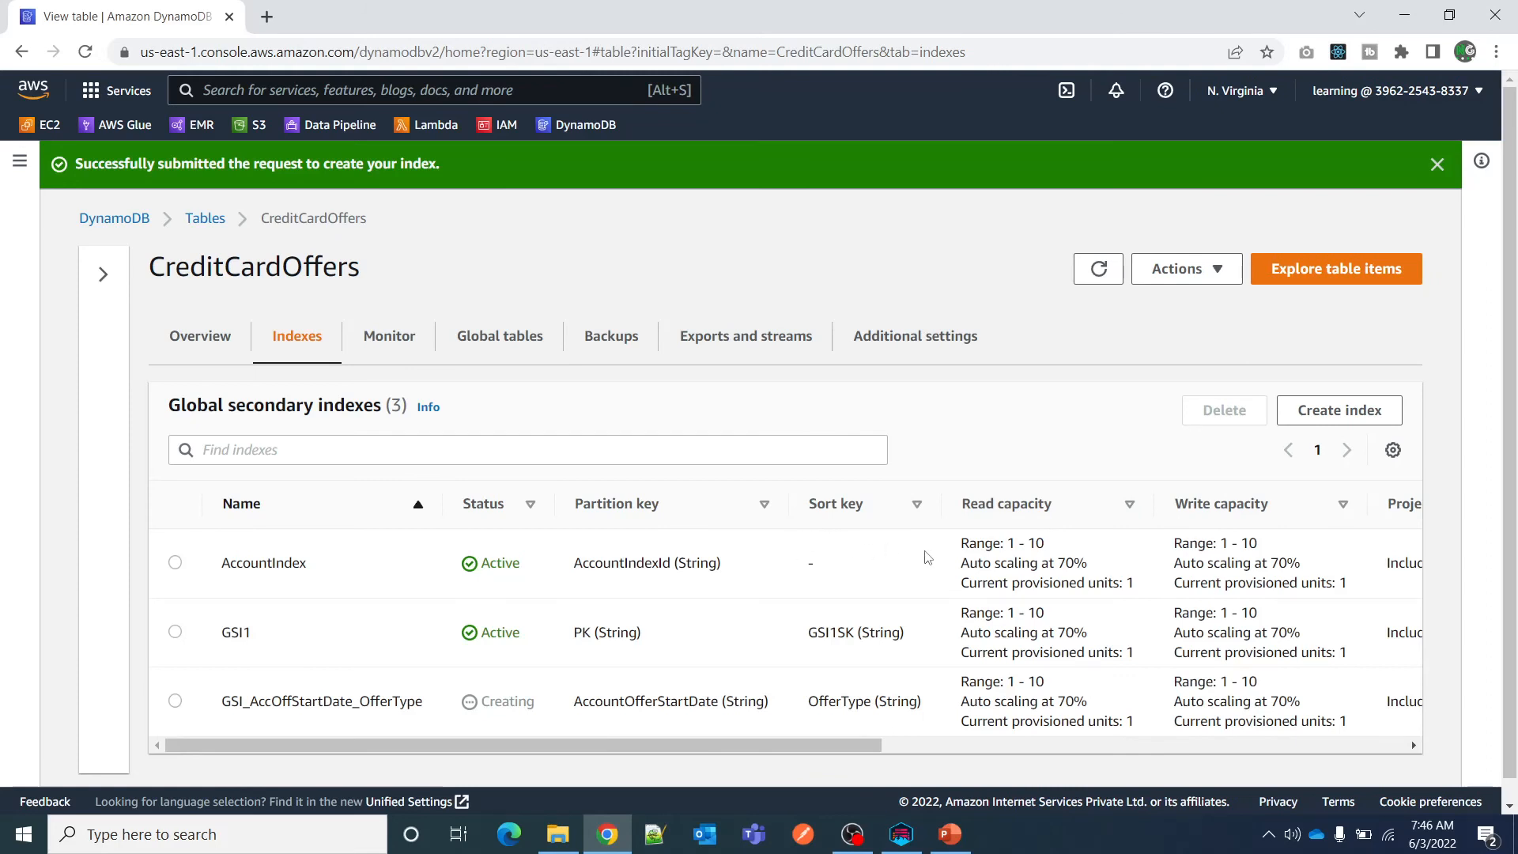
Try to delete the AccountIndex global secondary index from CreditCardOffers, entering "delete" as confirmation.
drag(959, 547, 1144, 589)
click(175, 564)
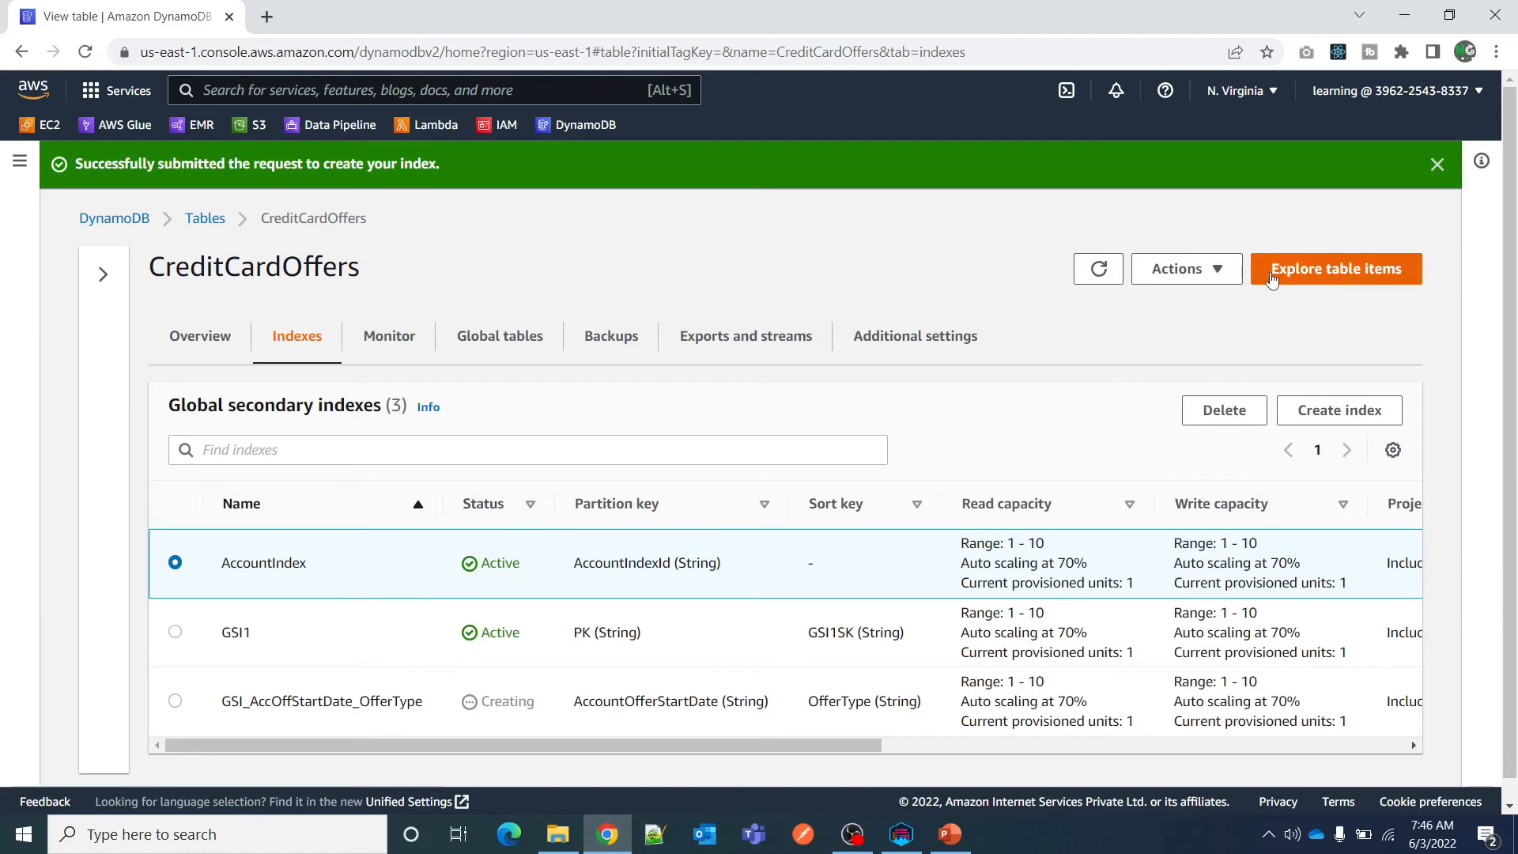
click(1225, 411)
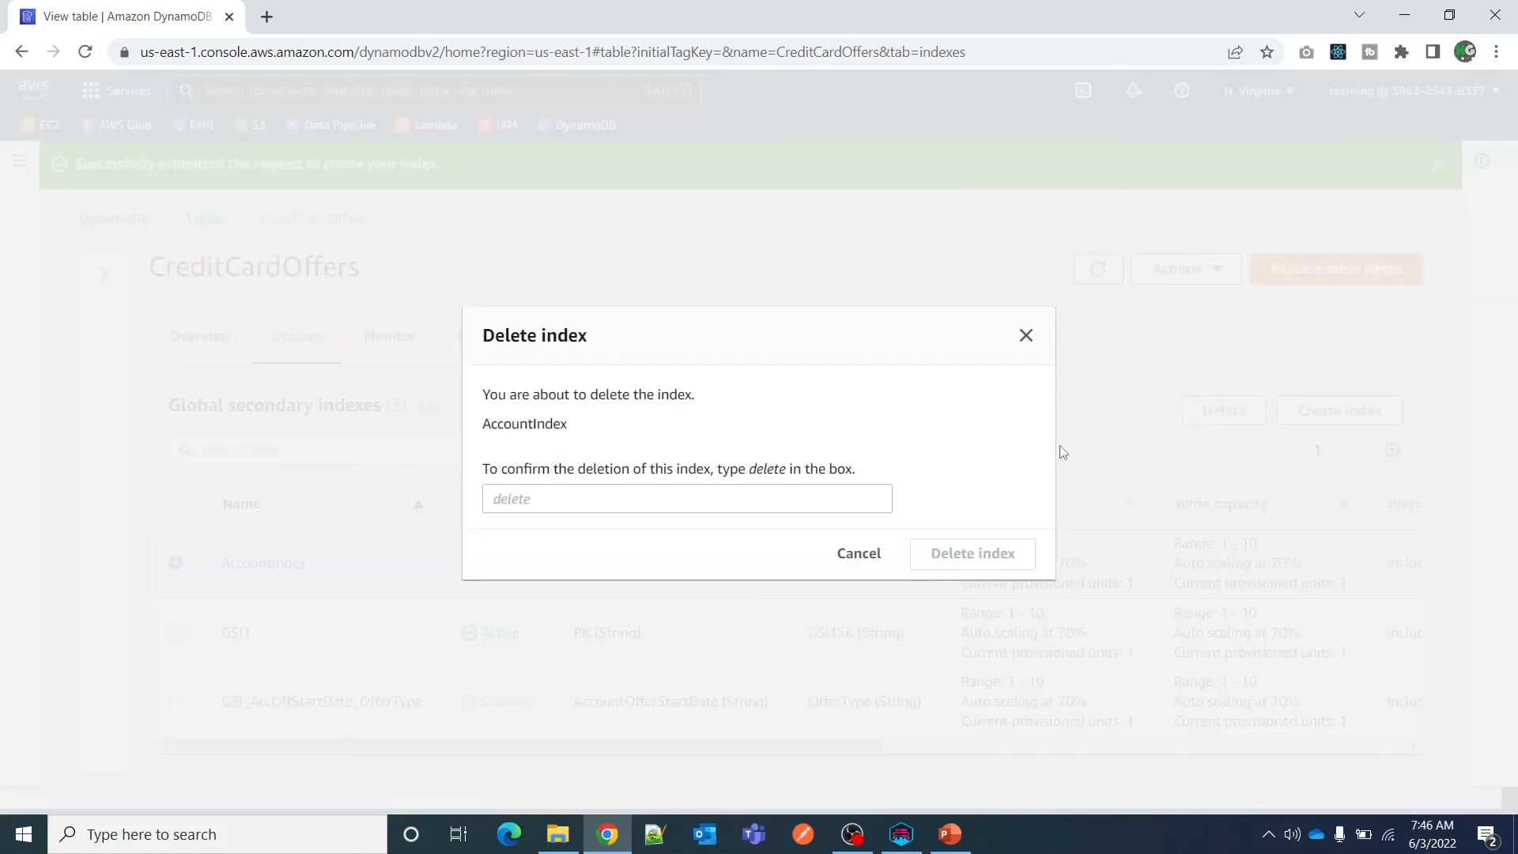
click(651, 497)
text(delete)
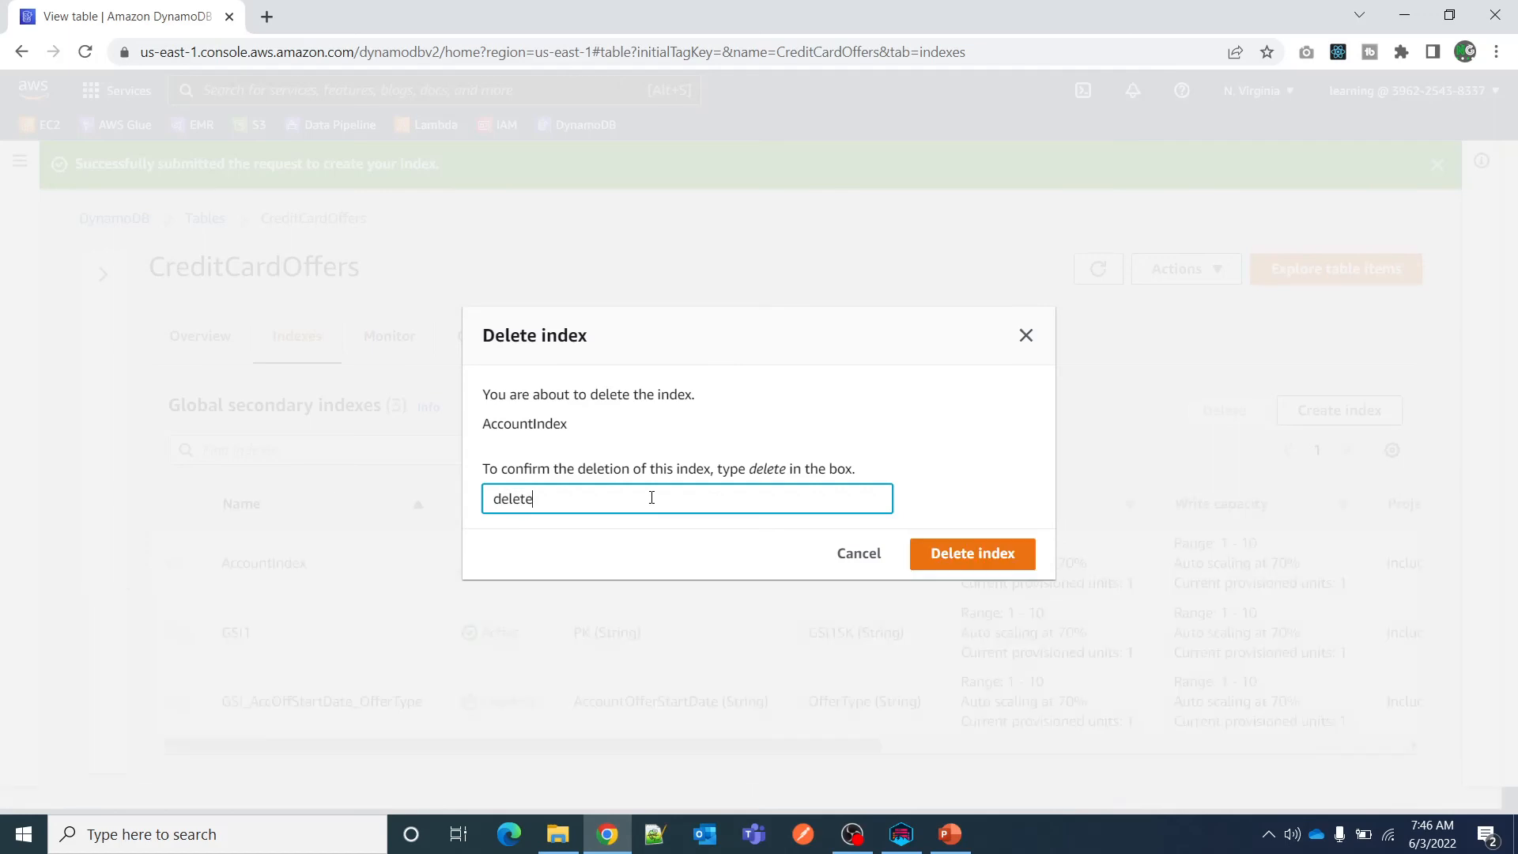
click(1026, 545)
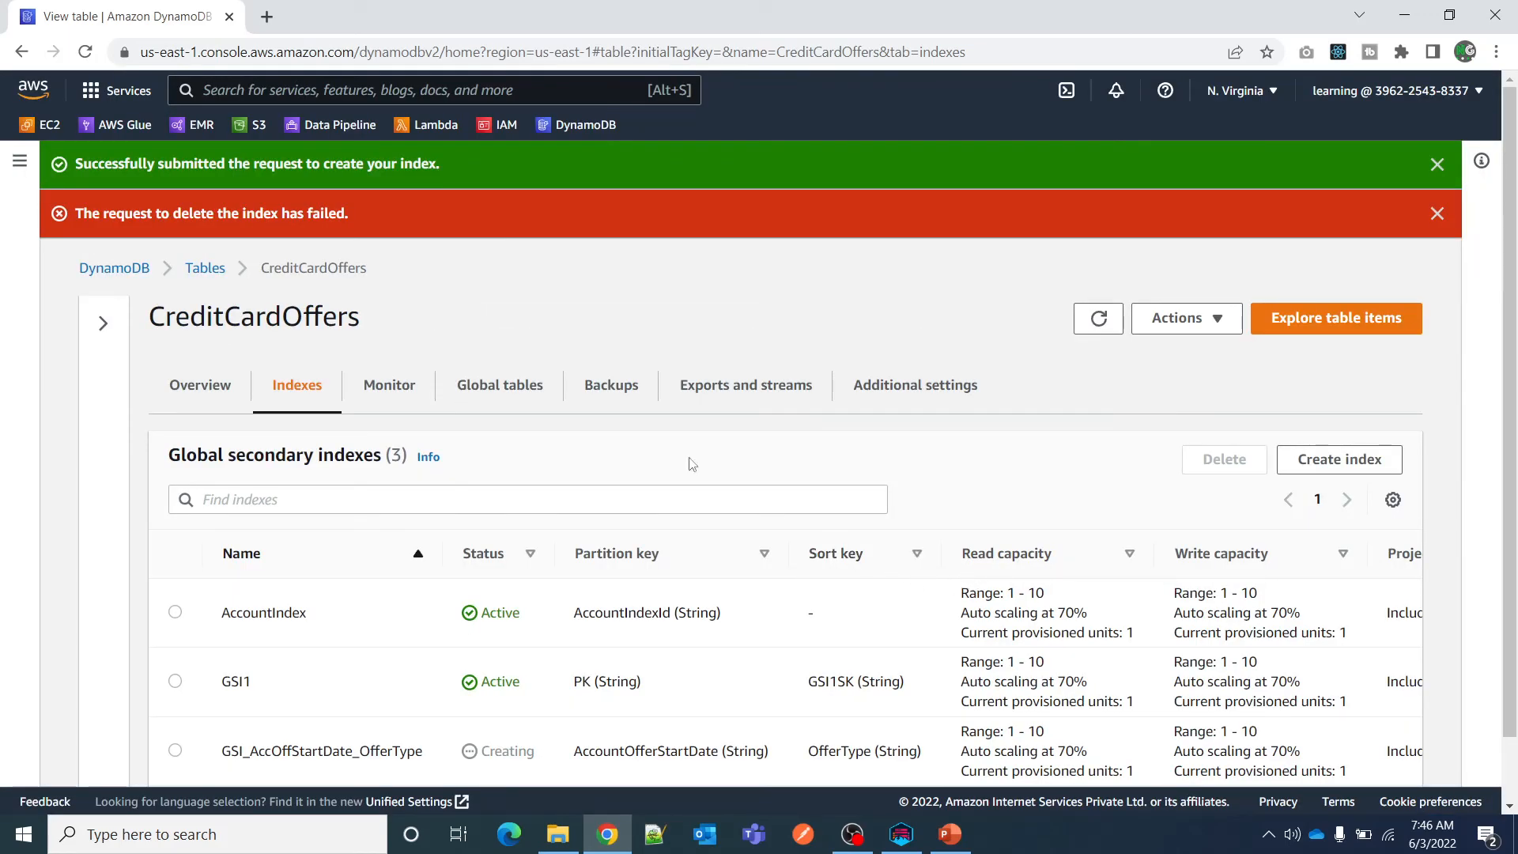
Check the status of the GSI_AccOffStartDate_OfferType index in the CreditCardOffers global secondary indexes.
scroll(309, 553, down, 2)
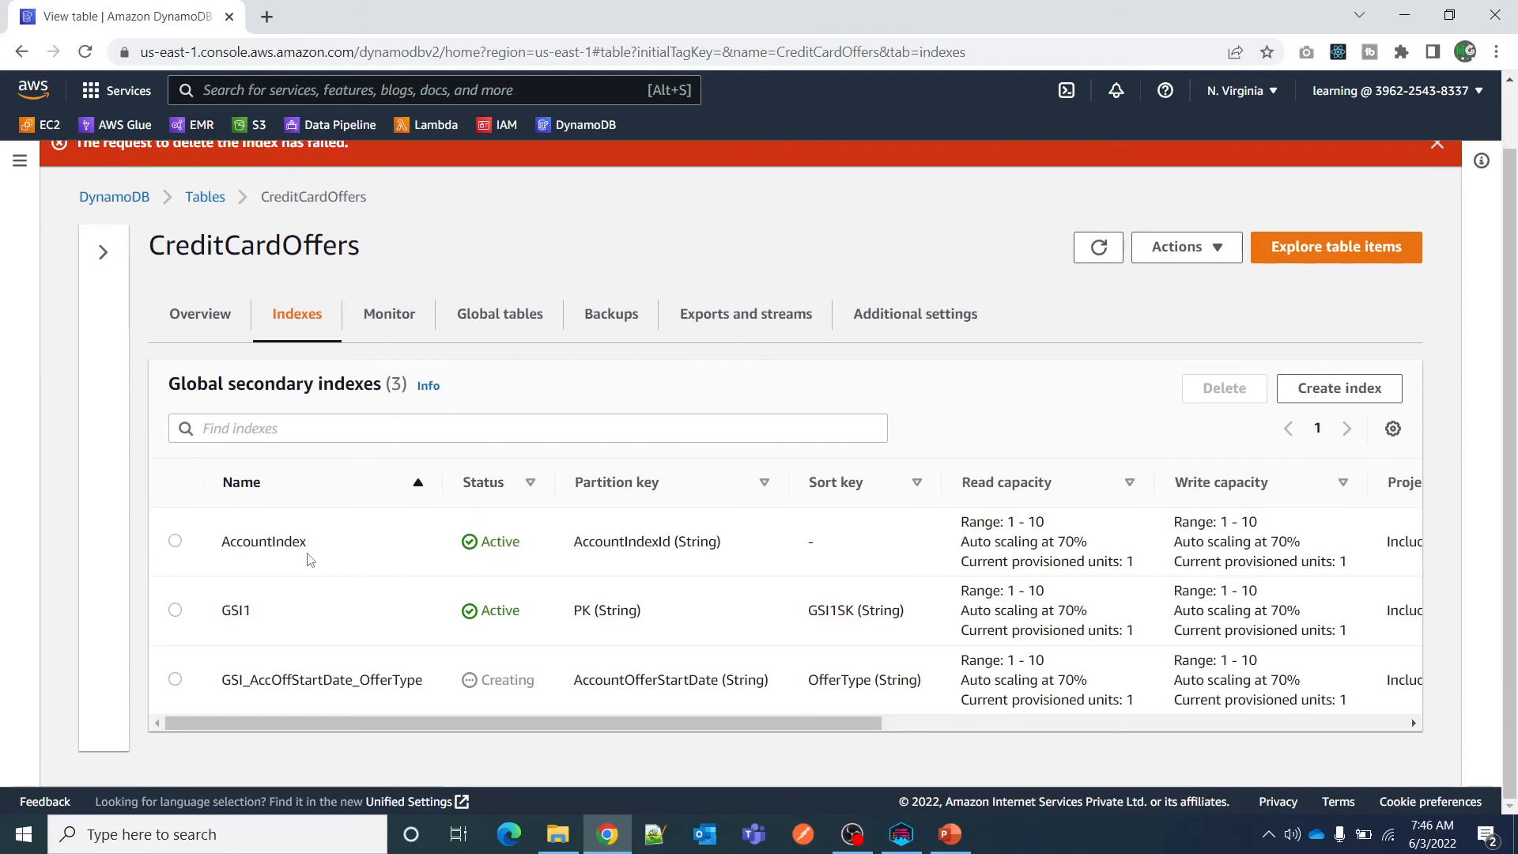
double_click(500, 681)
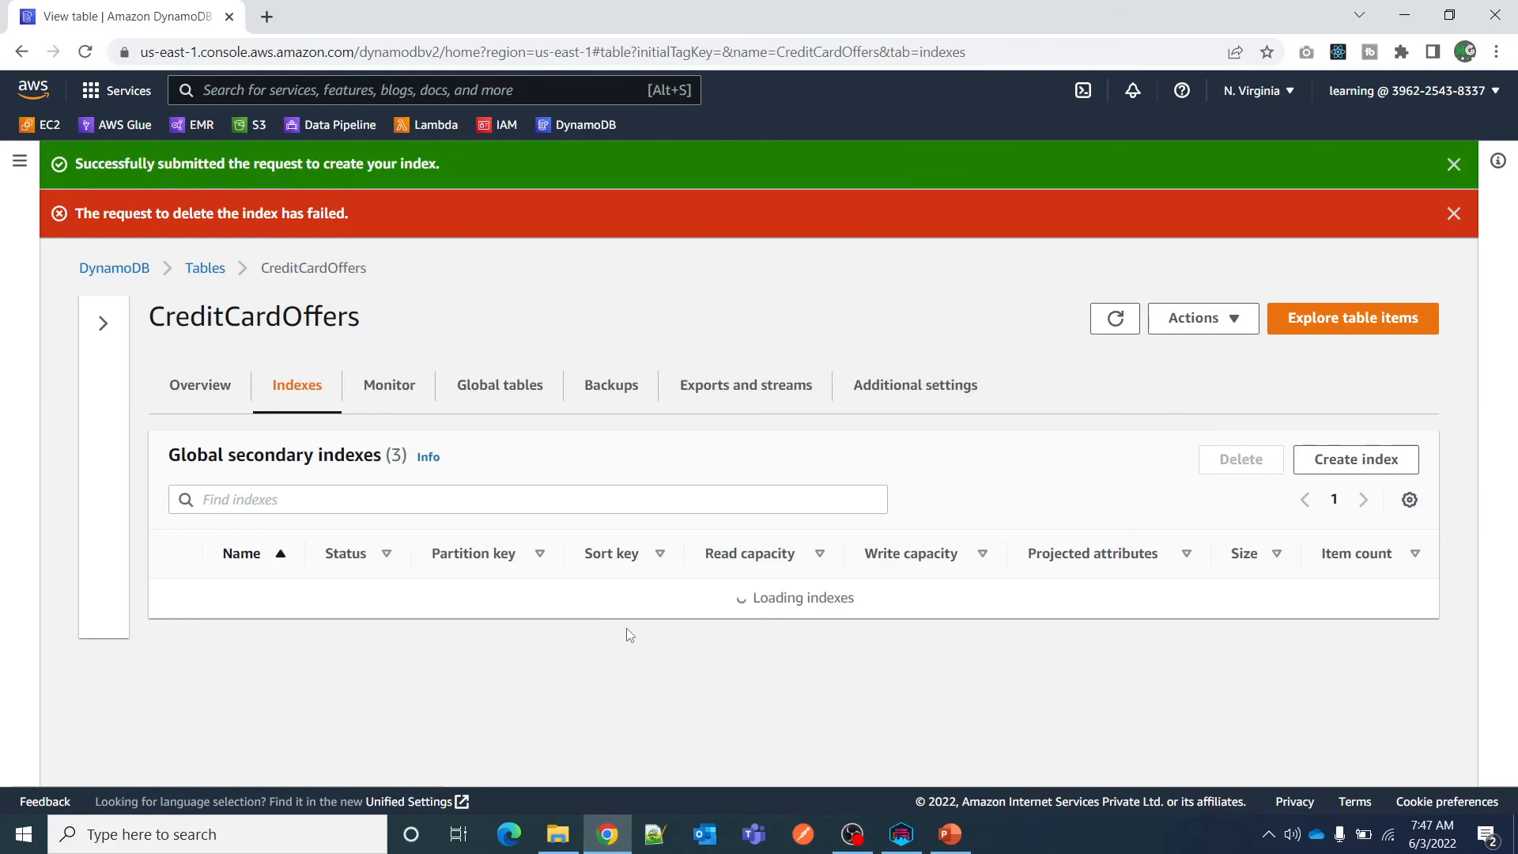
scroll(527, 645, down, 1)
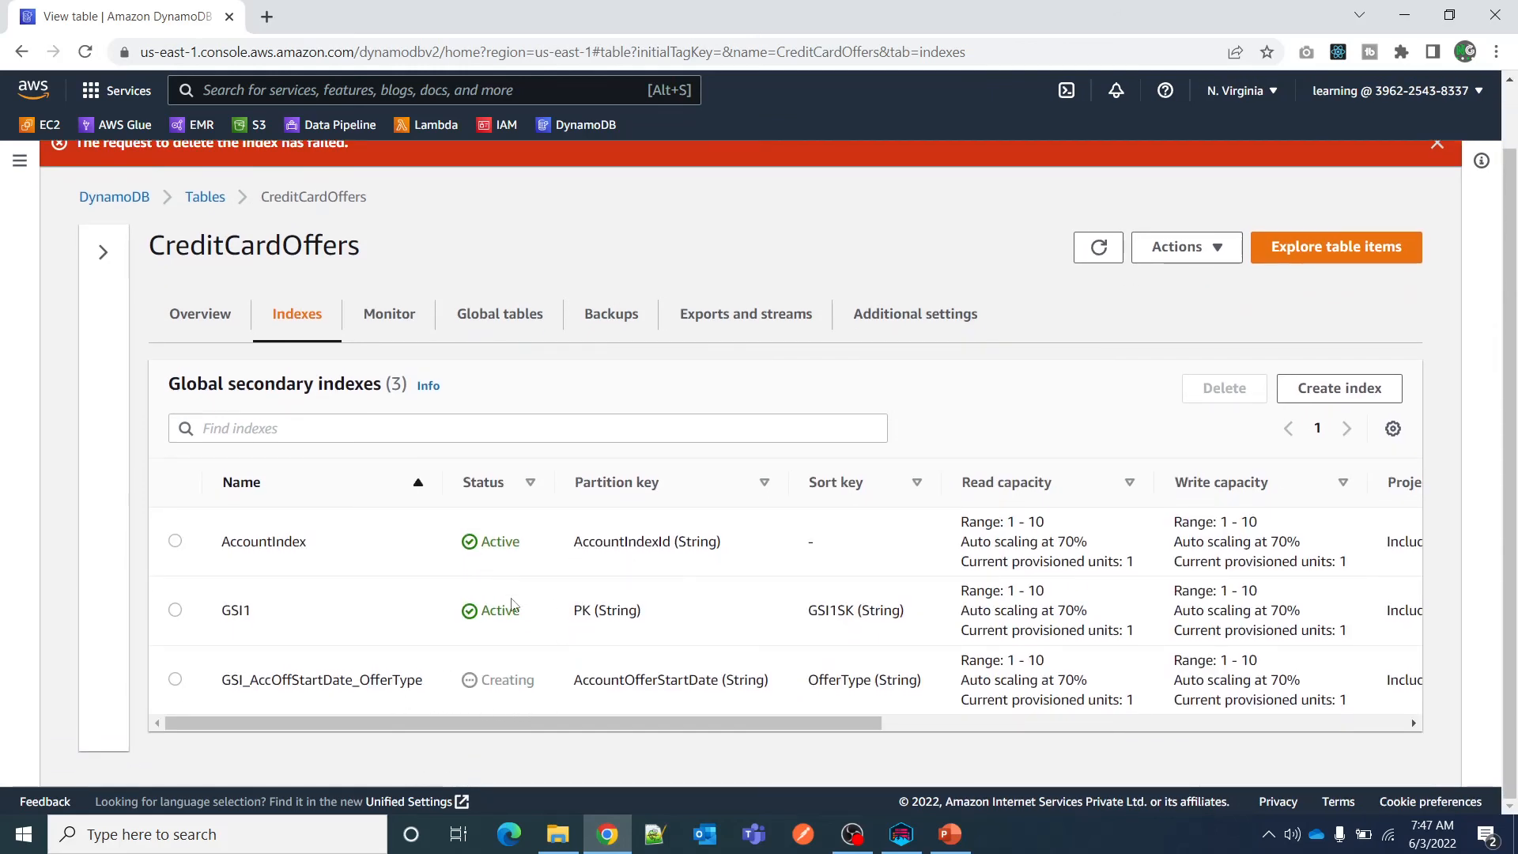
Review the keys and projected attributes of the GSI_AccOffStartDate_OfferType index.
double_click(295, 681)
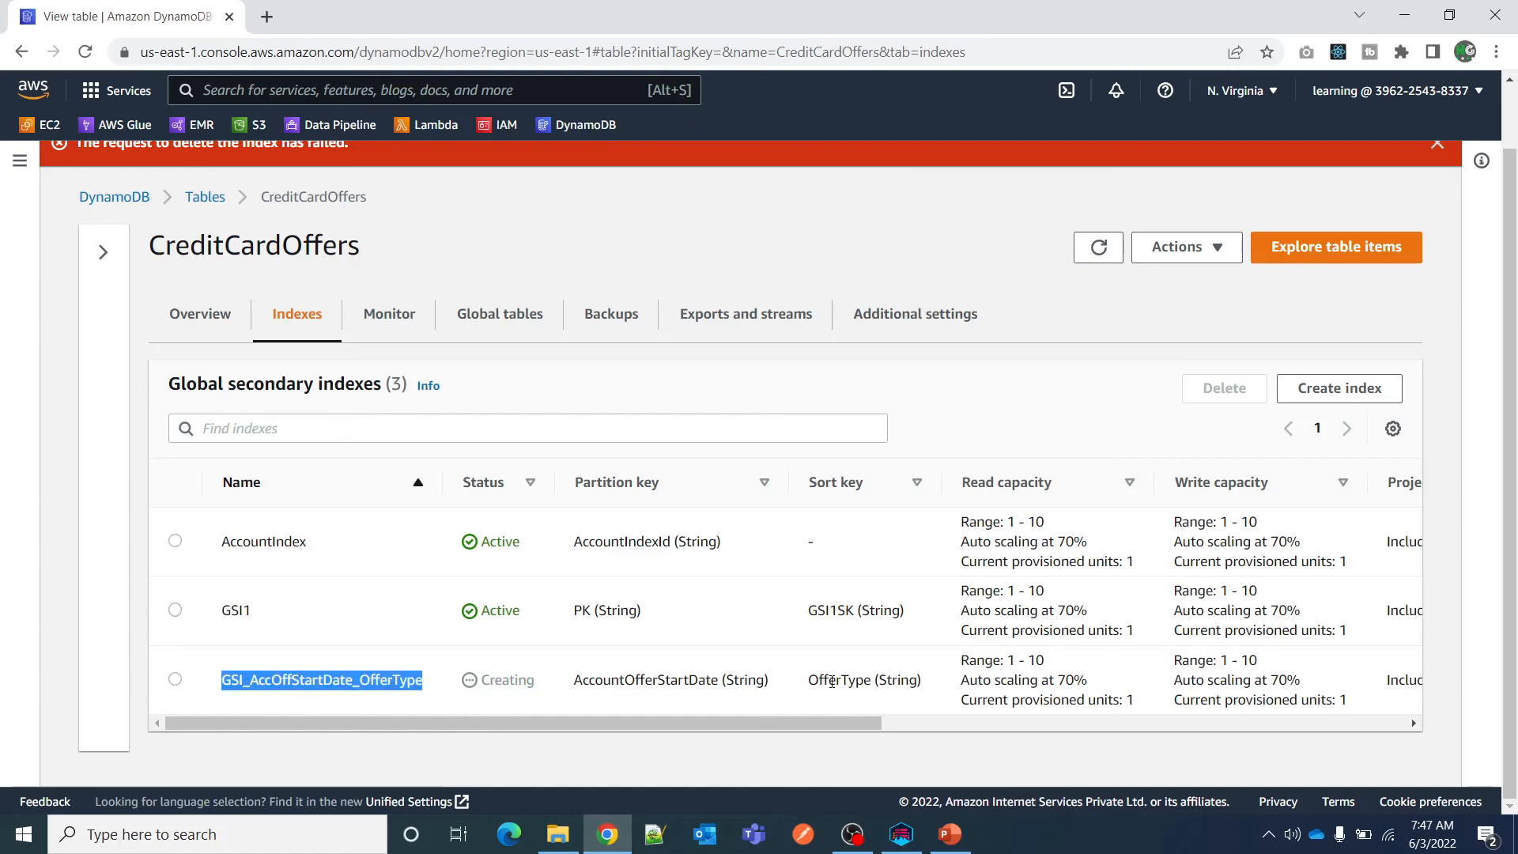
scroll(816, 722, right, 5)
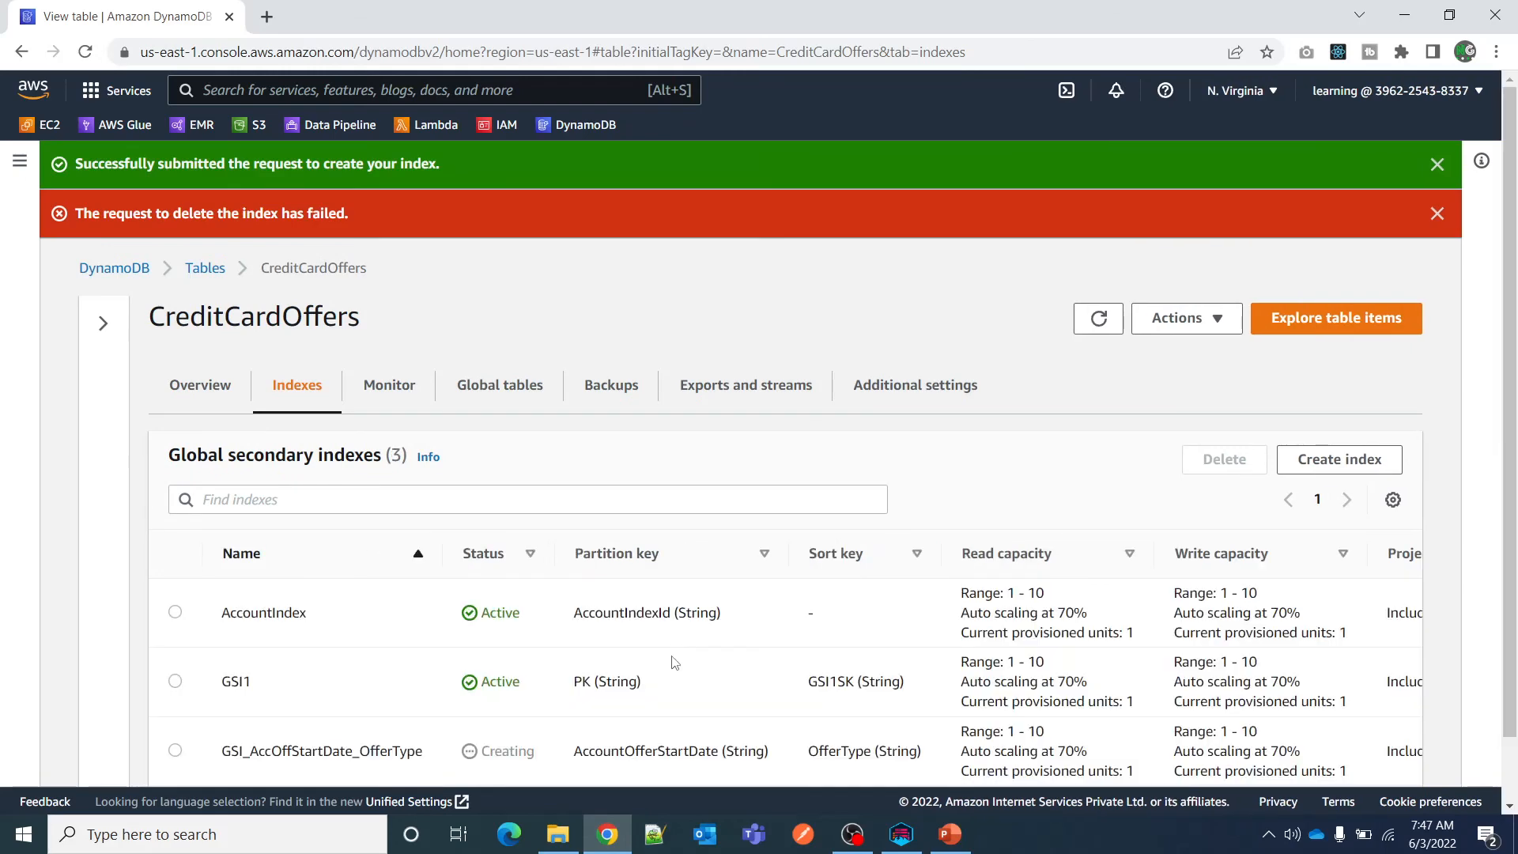
scroll(765, 739, down, 1)
drag(768, 719, 1135, 745)
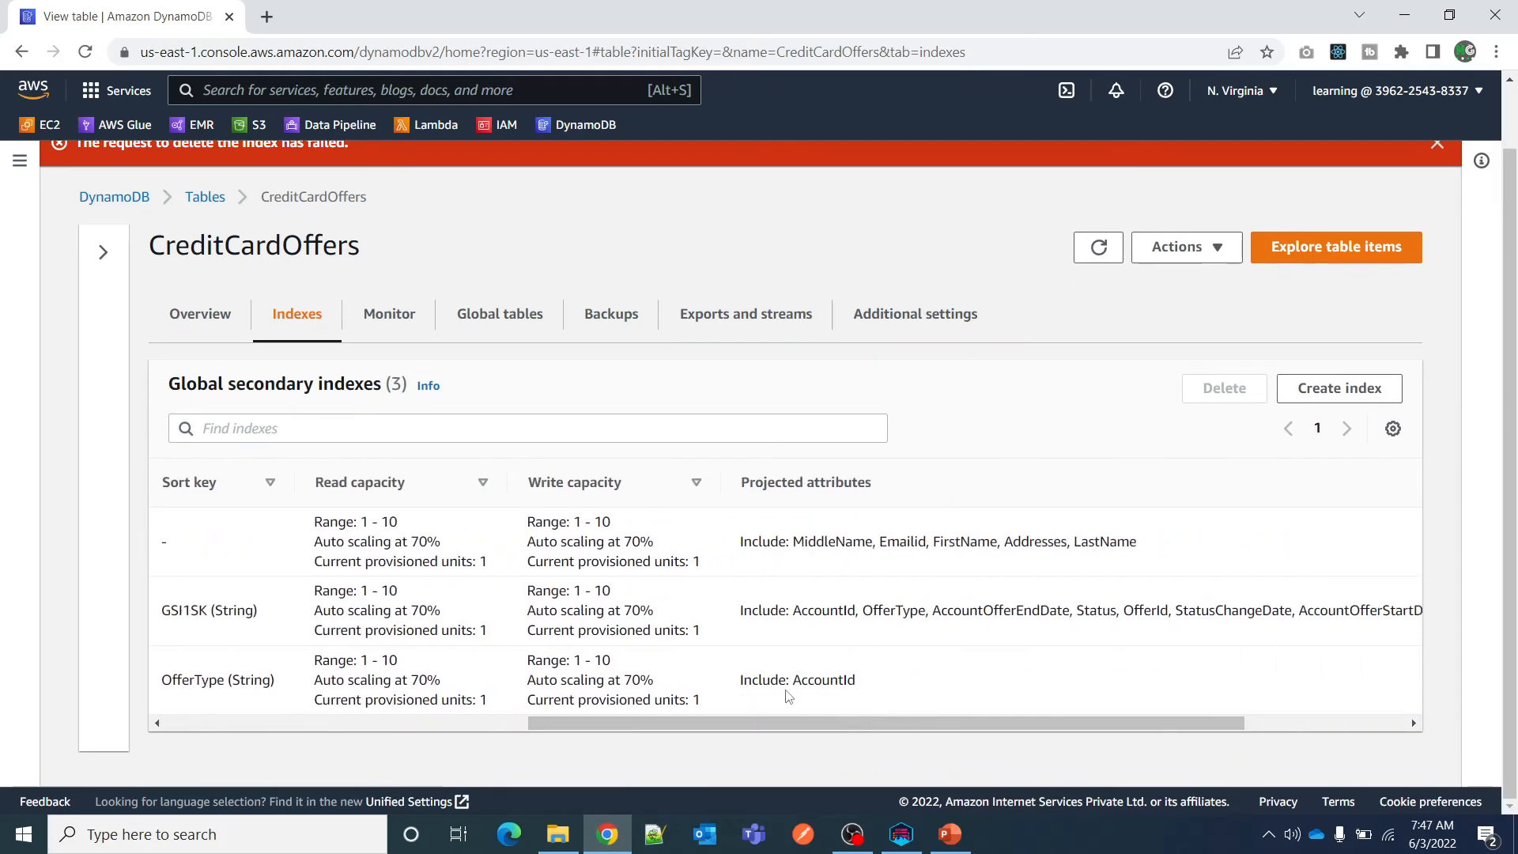
drag(742, 678, 891, 684)
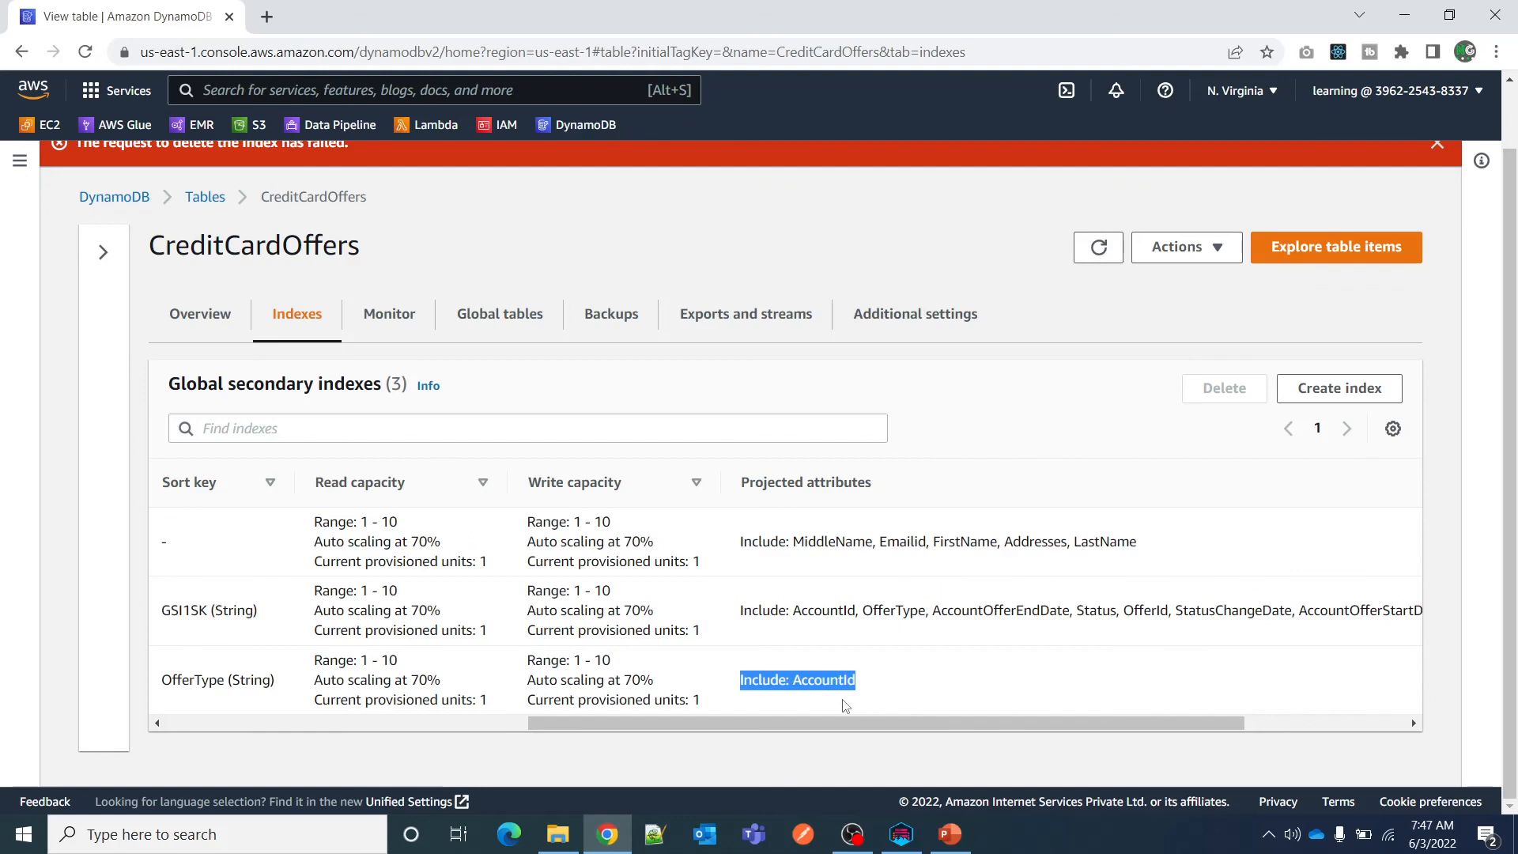
drag(815, 724, 269, 708)
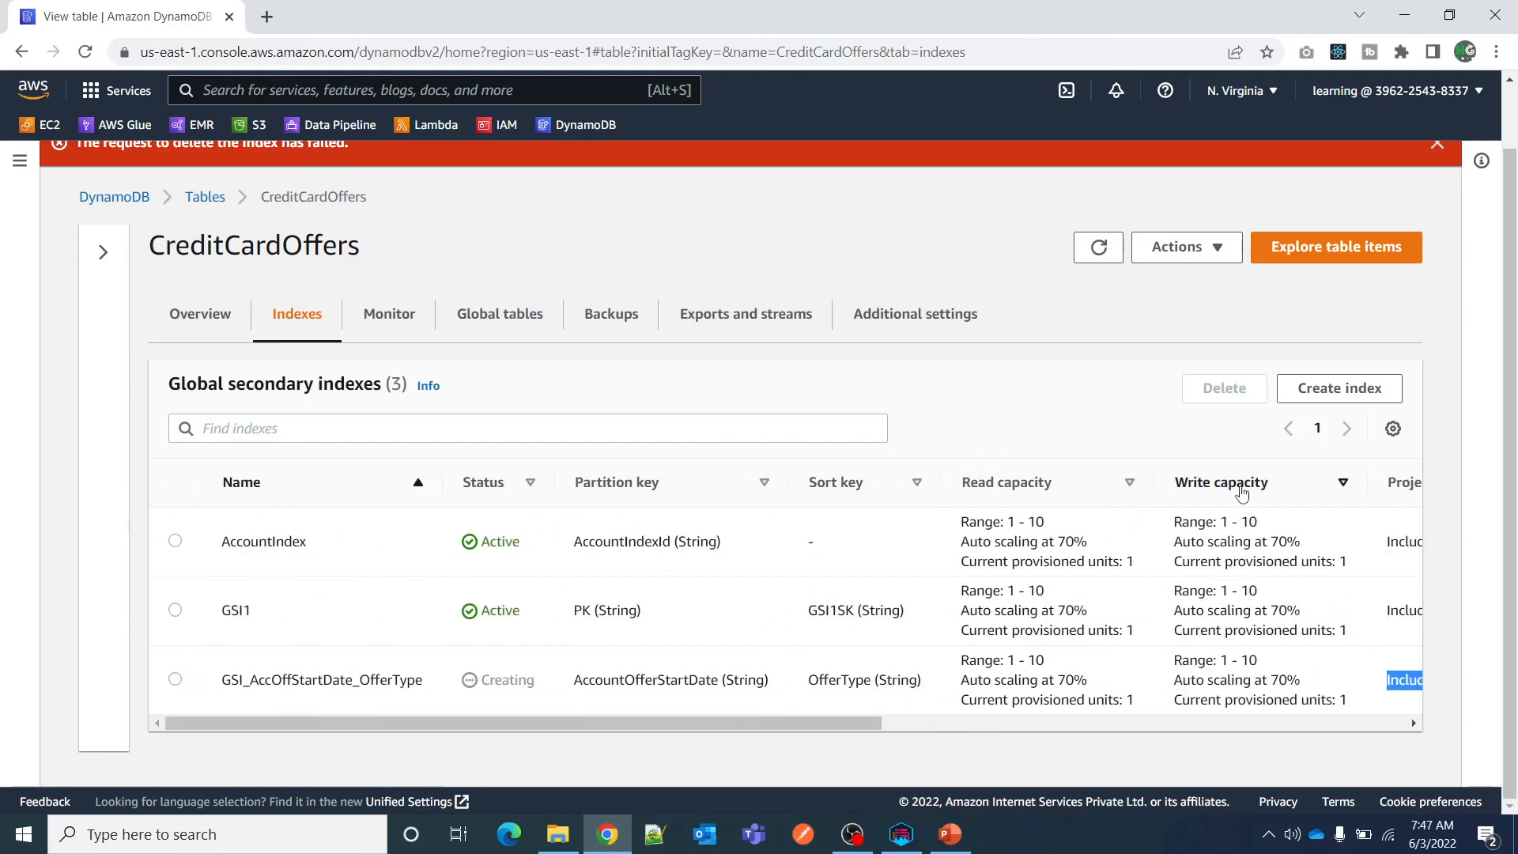